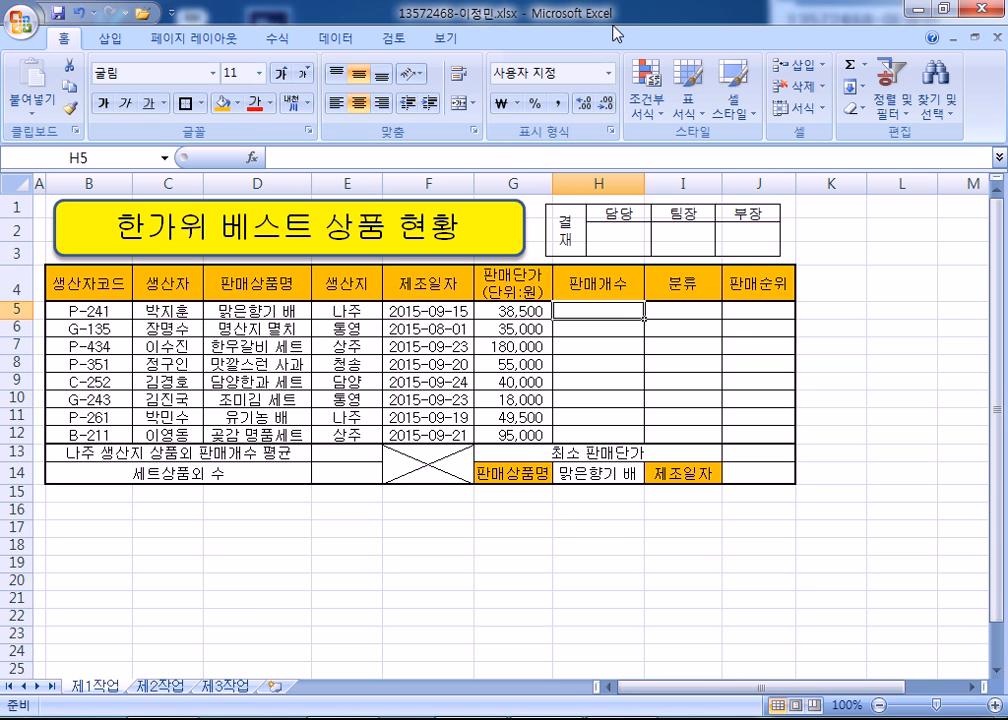
# Send the answer workbook to the exam room PC with the exam transfer program and close its transfer window
pyautogui.moveTo(868, 60)
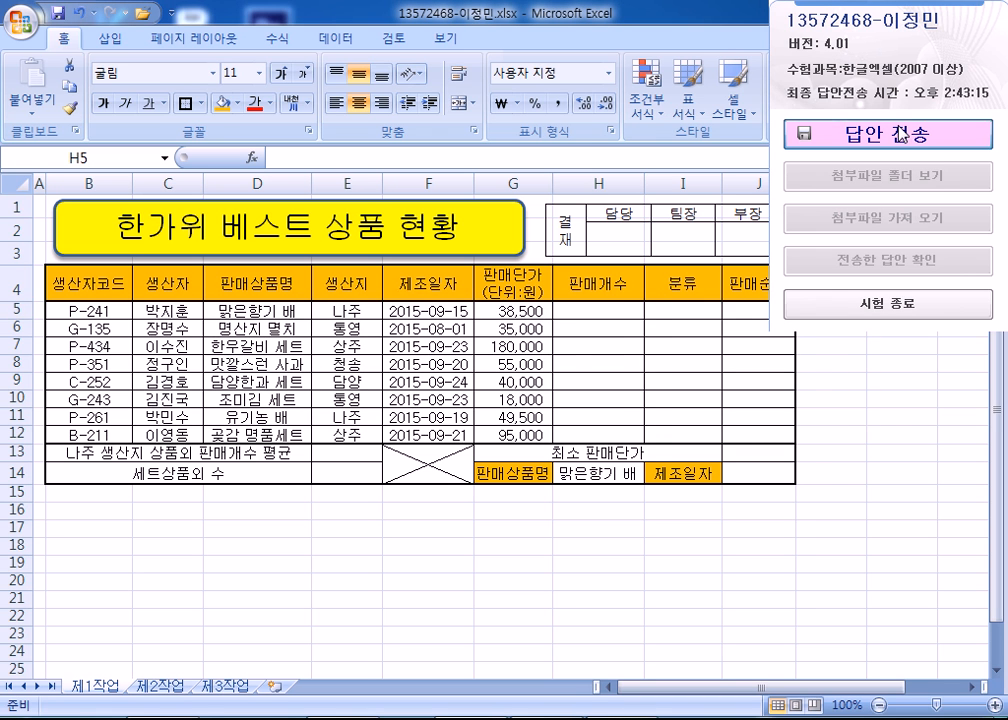
pyautogui.click(893, 133)
pyautogui.click(488, 441)
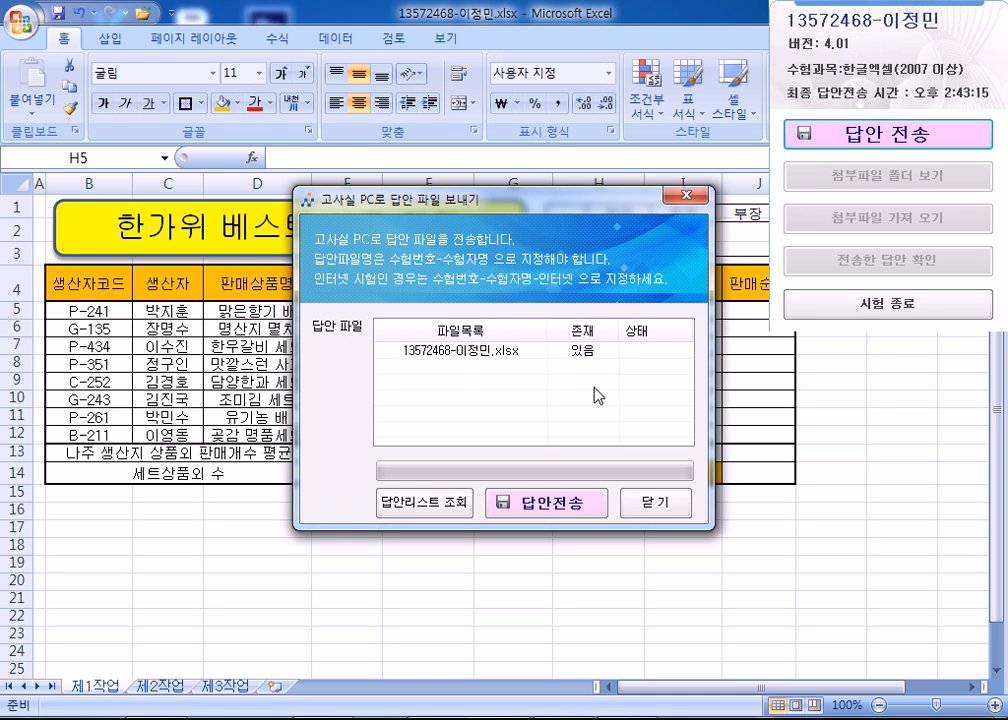
pyautogui.click(540, 503)
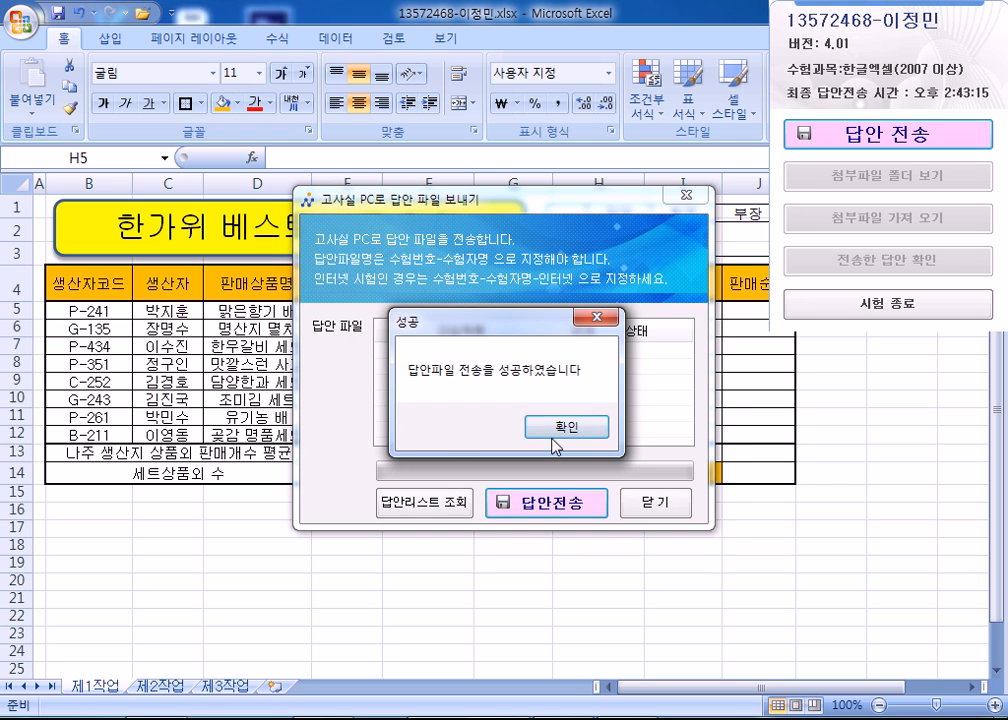
pyautogui.click(555, 446)
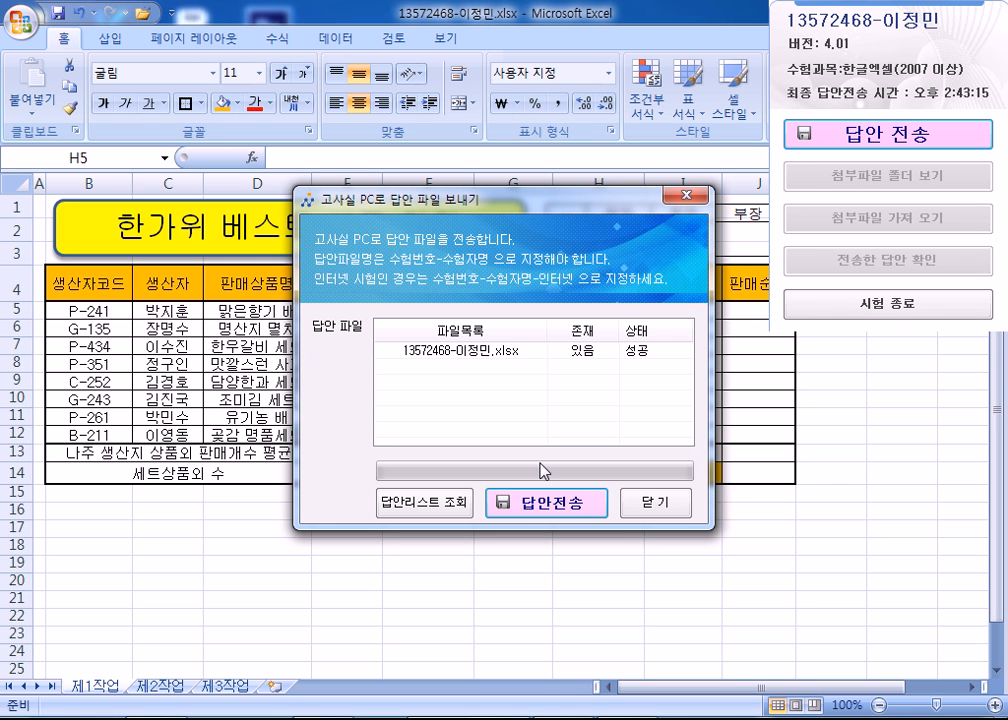
pyautogui.click(650, 507)
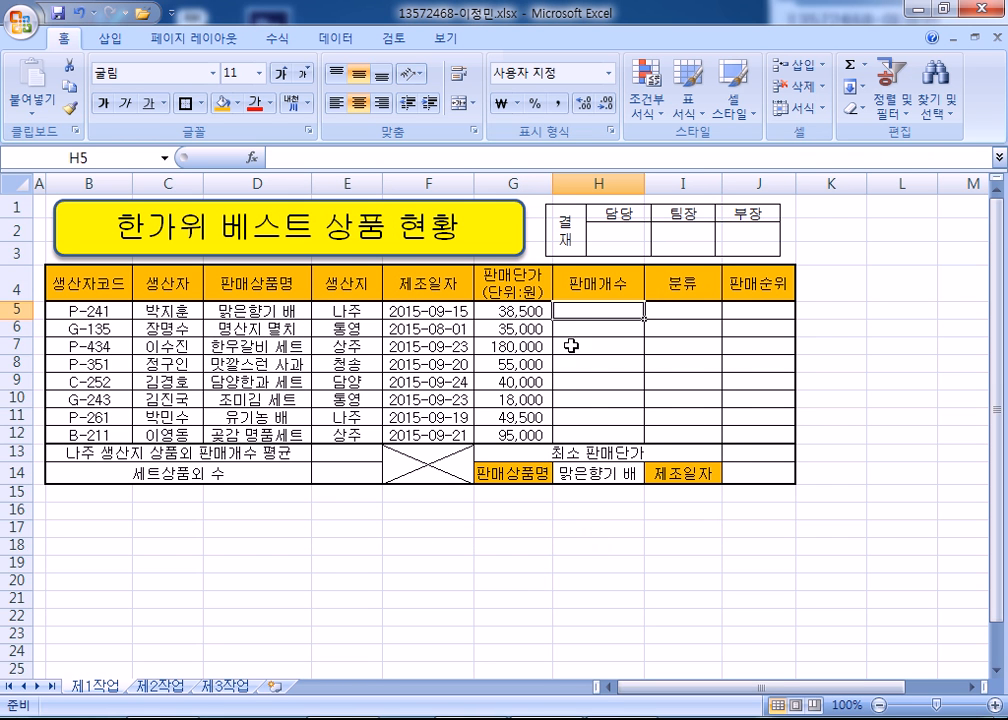
# Set the number format of the 판매개수 cells H5:H12 to General (일반)
pyautogui.moveTo(585, 311); pyautogui.dragTo(583, 427)
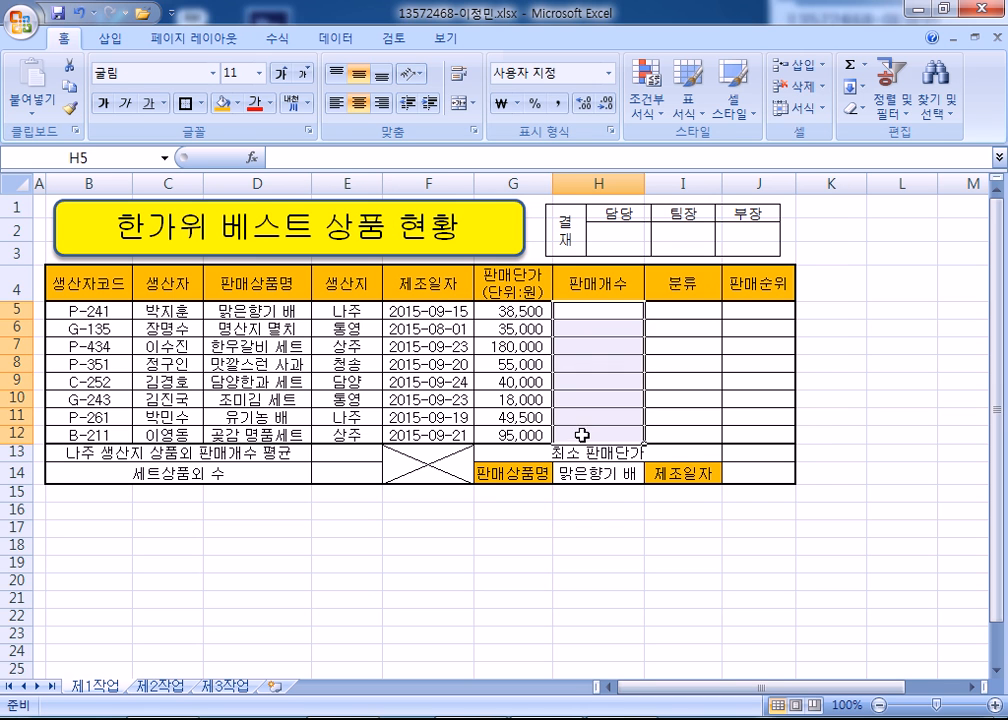
pyautogui.hotkey('ctrl', '1')
pyautogui.click(338, 82)
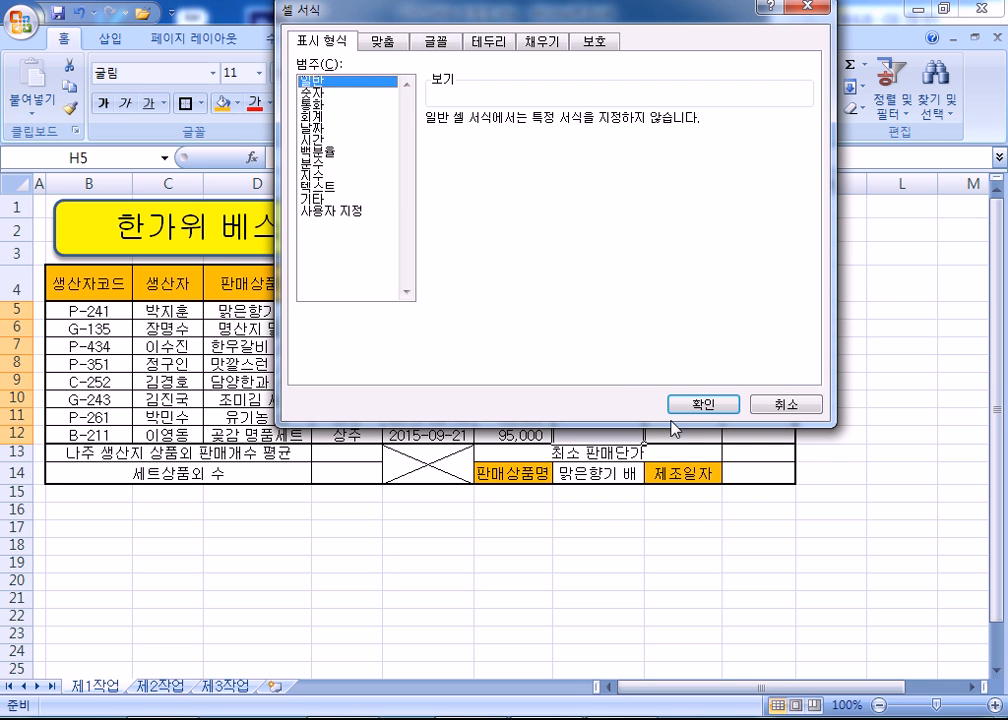
pyautogui.press('Return')
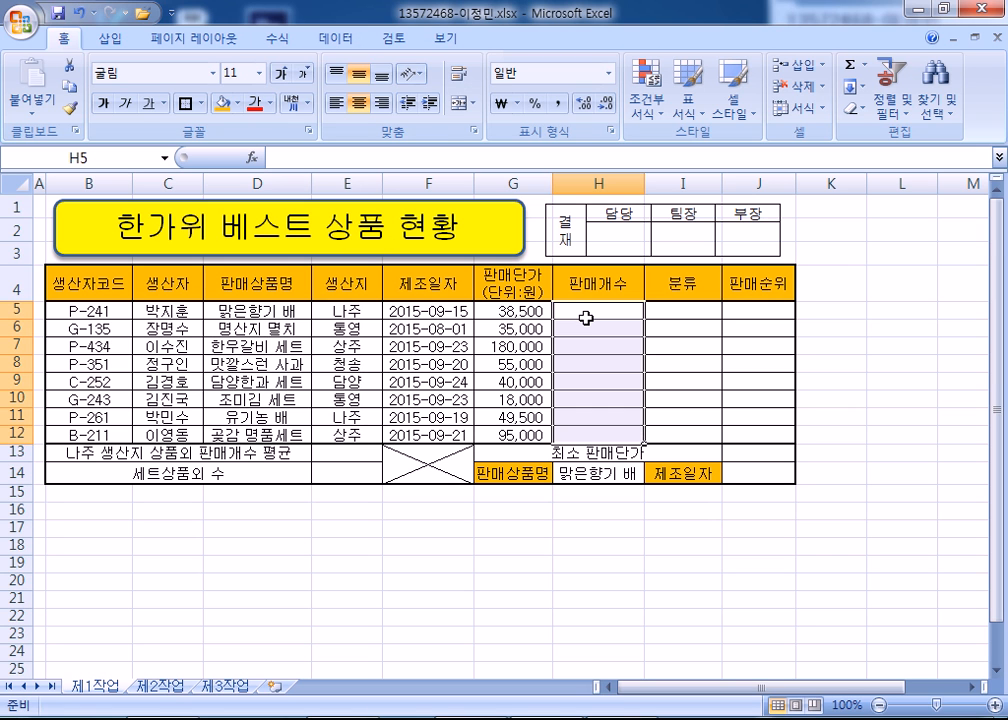
# Enter the 판매개수 values 13000, 2500, 850 and 3800 in H5:H8
pyautogui.click(586, 318)
pyautogui.write('13000')
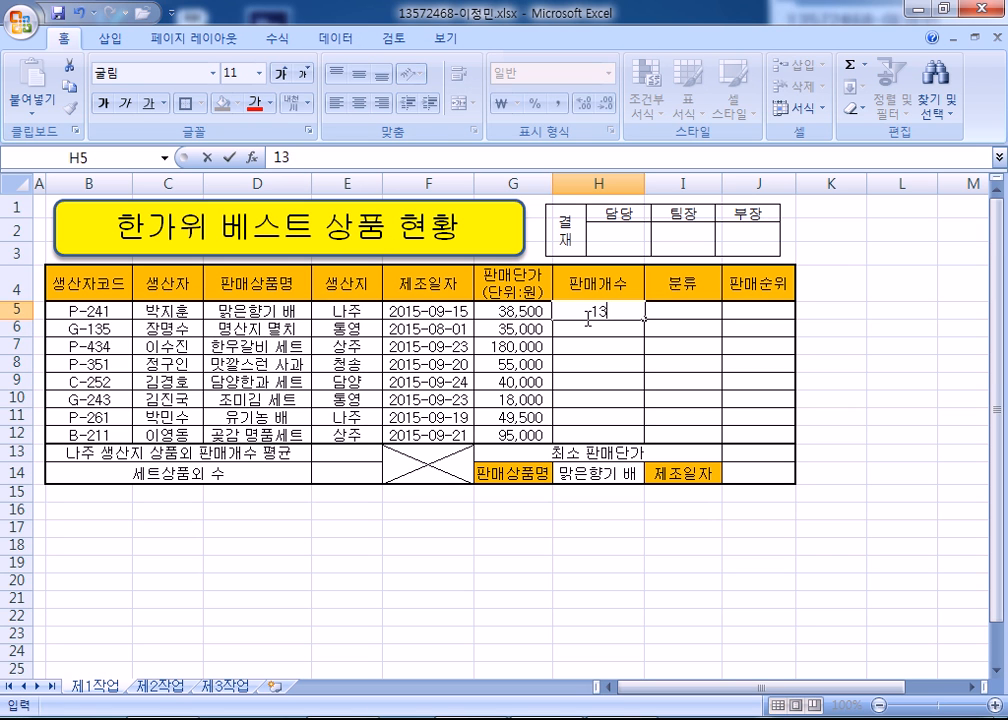
pyautogui.press('Return')
pyautogui.write('2500')
pyautogui.press('Return')
pyautogui.write('6')
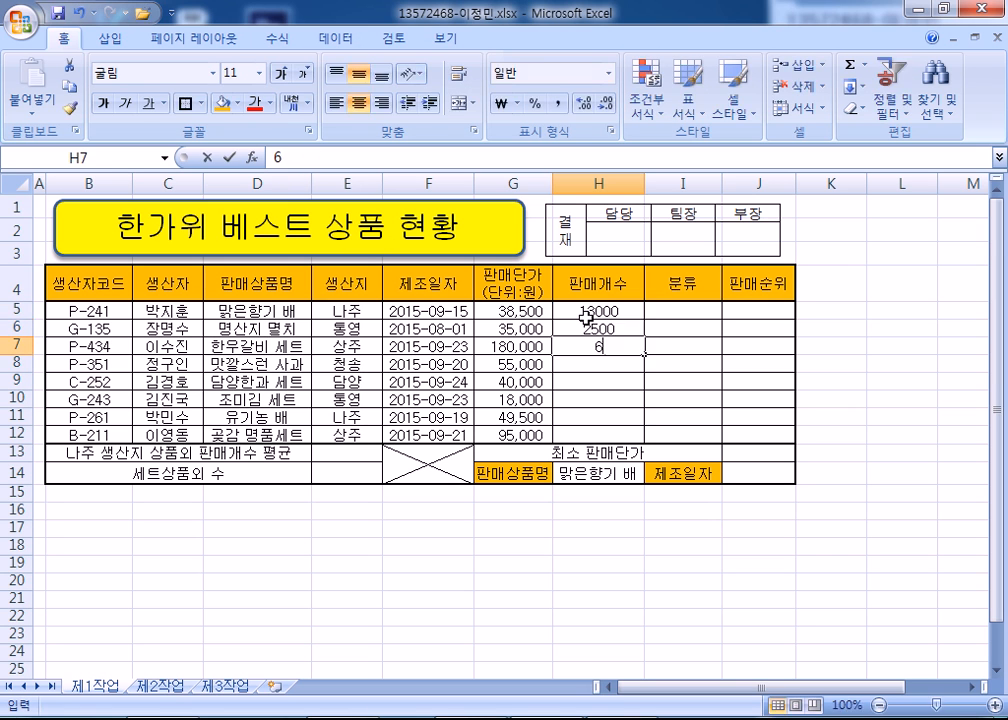
pyautogui.press('BackSpace')
pyautogui.write('850')
pyautogui.press('Return')
pyautogui.write('3800')
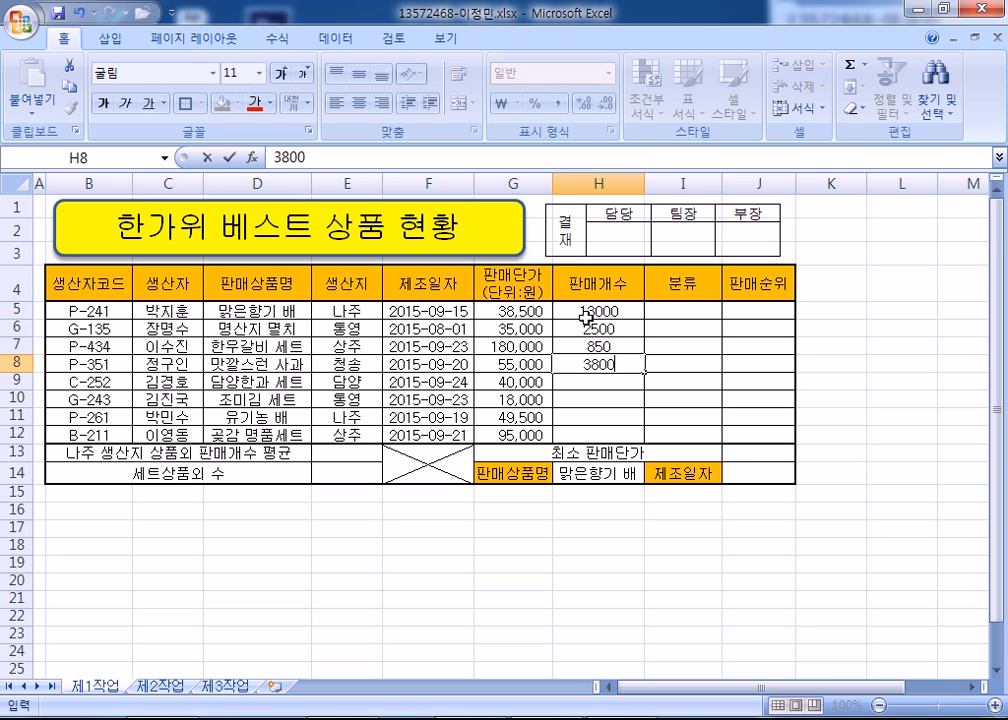
pyautogui.press('Return')
# Enter the 판매개수 values 2367, 3980, 1540 and 1290 in H9:H12
pyautogui.write('2367')
pyautogui.press('Return')
pyautogui.write('3980')
pyautogui.press('Return')
pyautogui.write('1540')
pyautogui.press('Return')
pyautogui.write('1290')
pyautogui.press('Return')
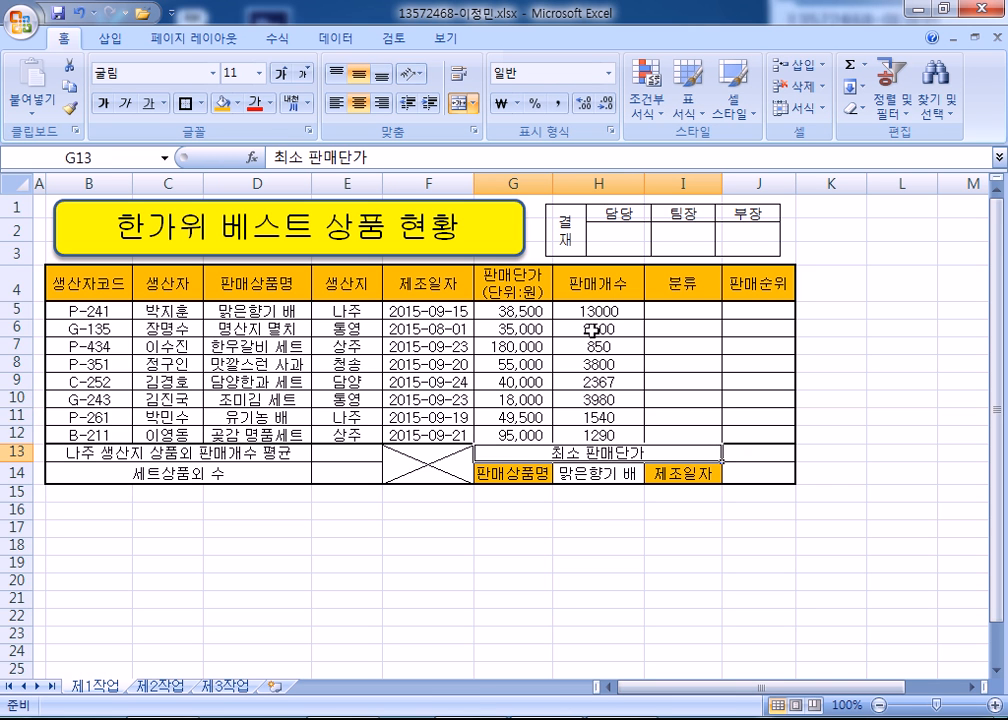
# Apply the custom number format #,##0개 to the 판매개수 values in H5:H12 and turn off their centre alignment
pyautogui.moveTo(592, 310); pyautogui.dragTo(600, 435)
pyautogui.hotkey('ctrl', '1')
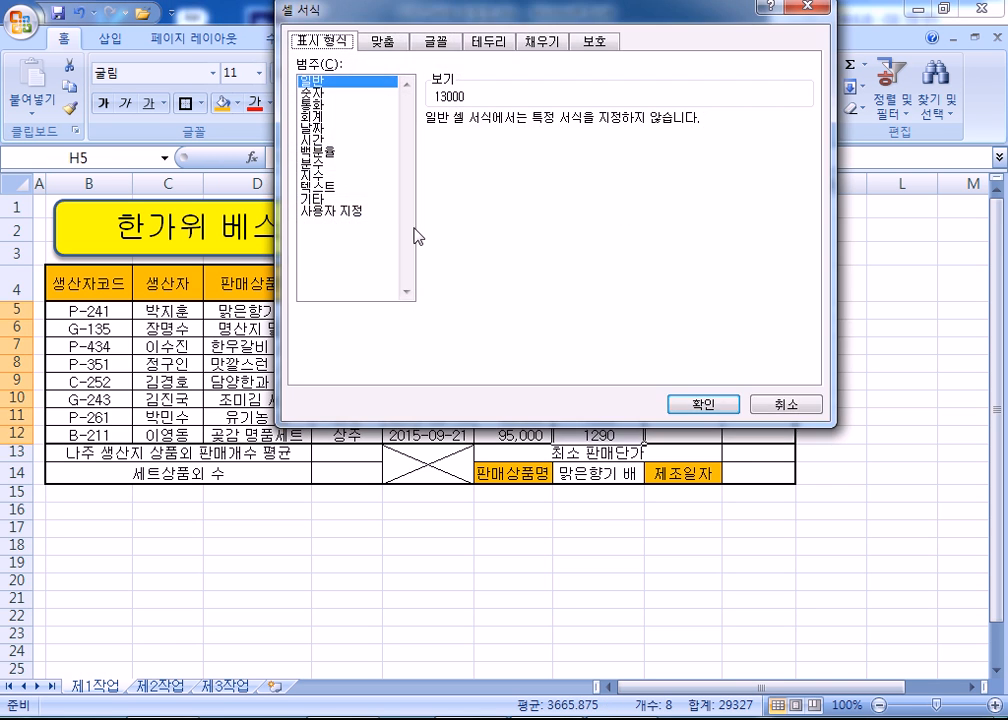
pyautogui.click(338, 211)
pyautogui.click(452, 185)
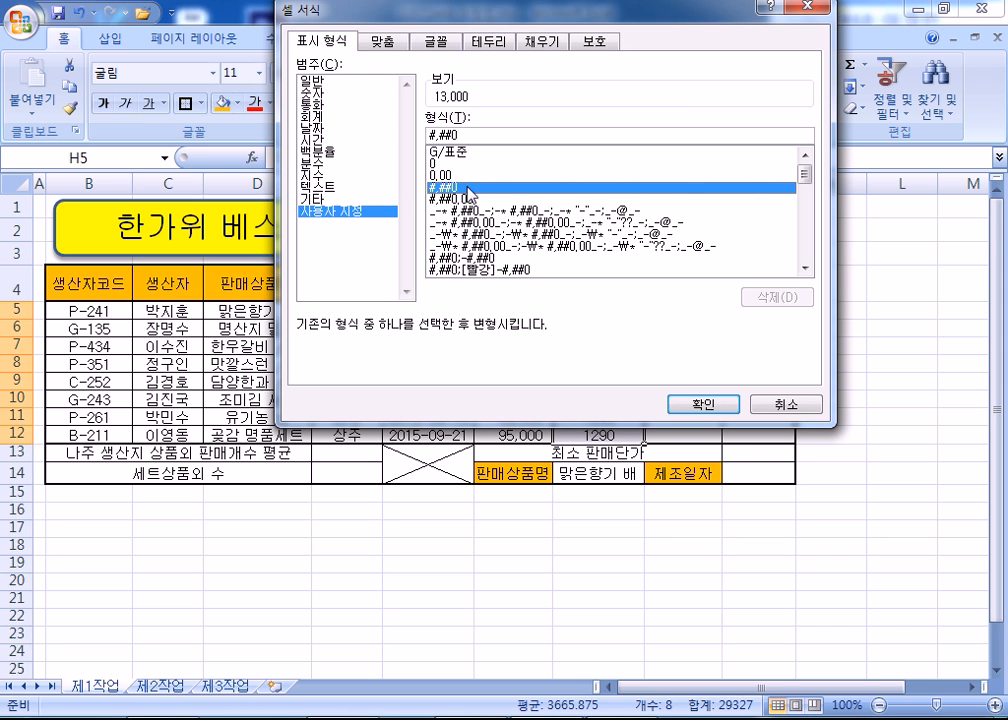
pyautogui.click(485, 135)
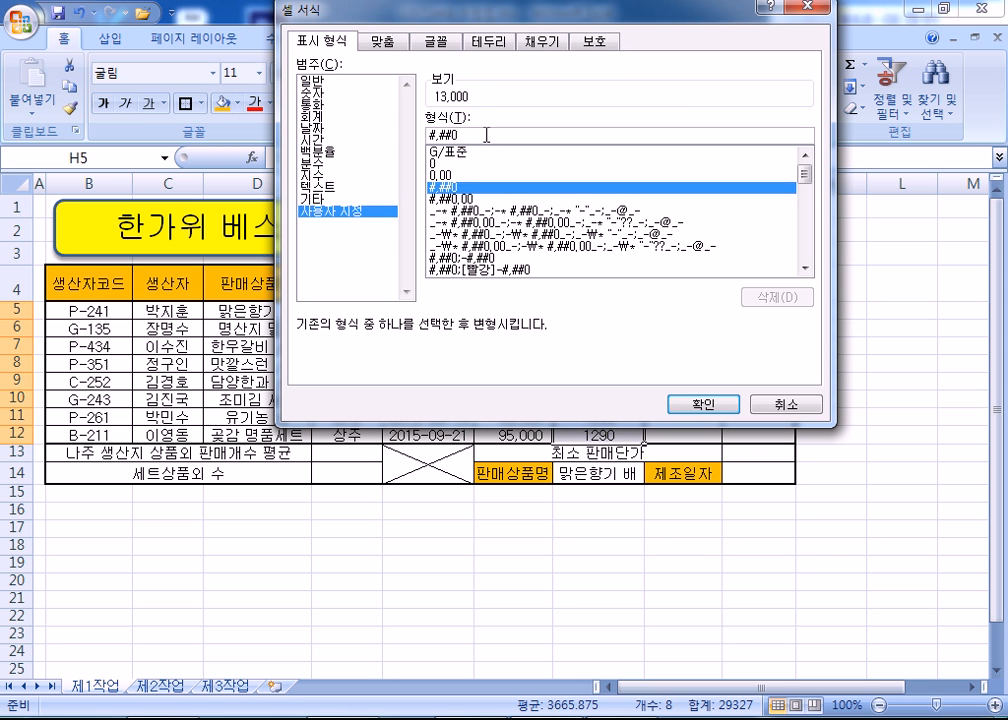
pyautogui.write('원')
pyautogui.press('BackSpace')
pyautogui.press('BackSpace')
pyautogui.press('BackSpace')
pyautogui.press('BackSpace')
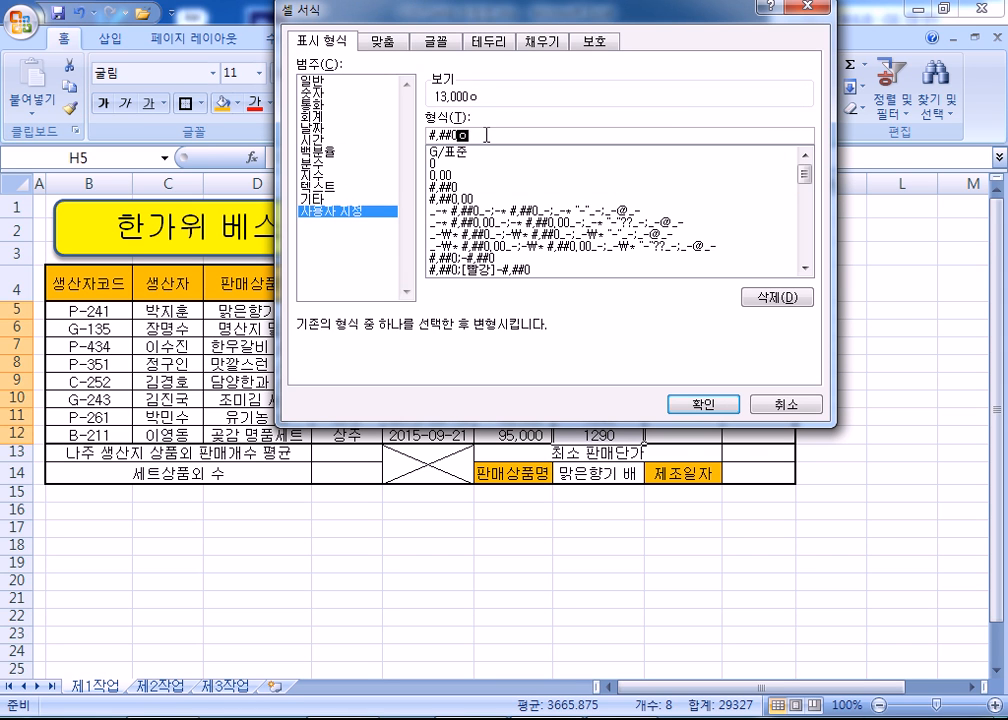
pyautogui.write('개')
pyautogui.click(704, 403)
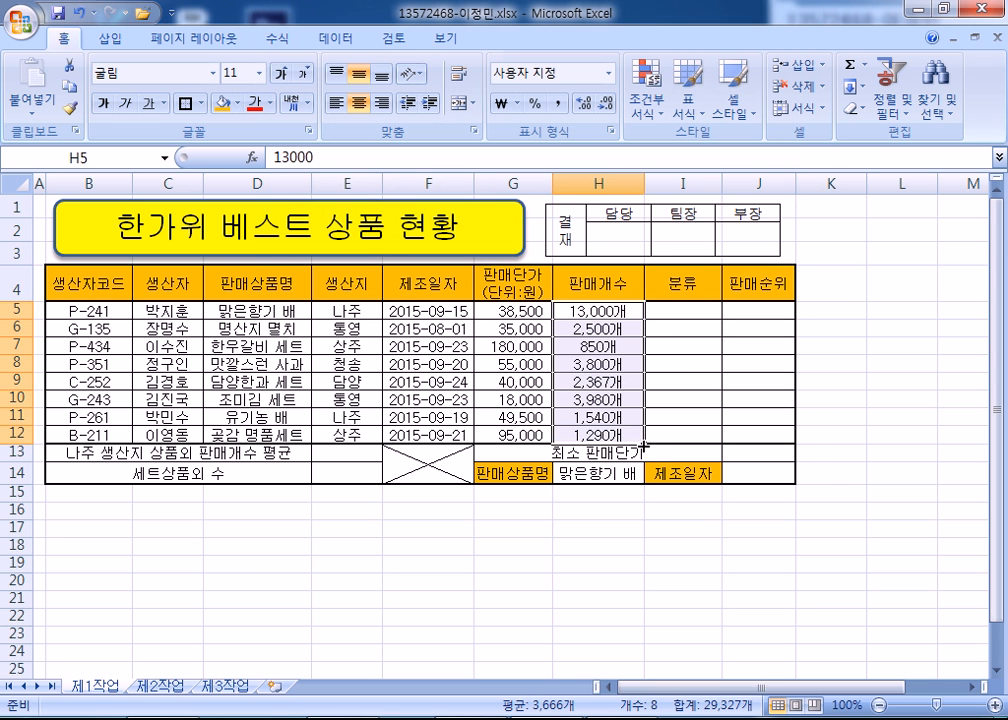
pyautogui.click(358, 103)
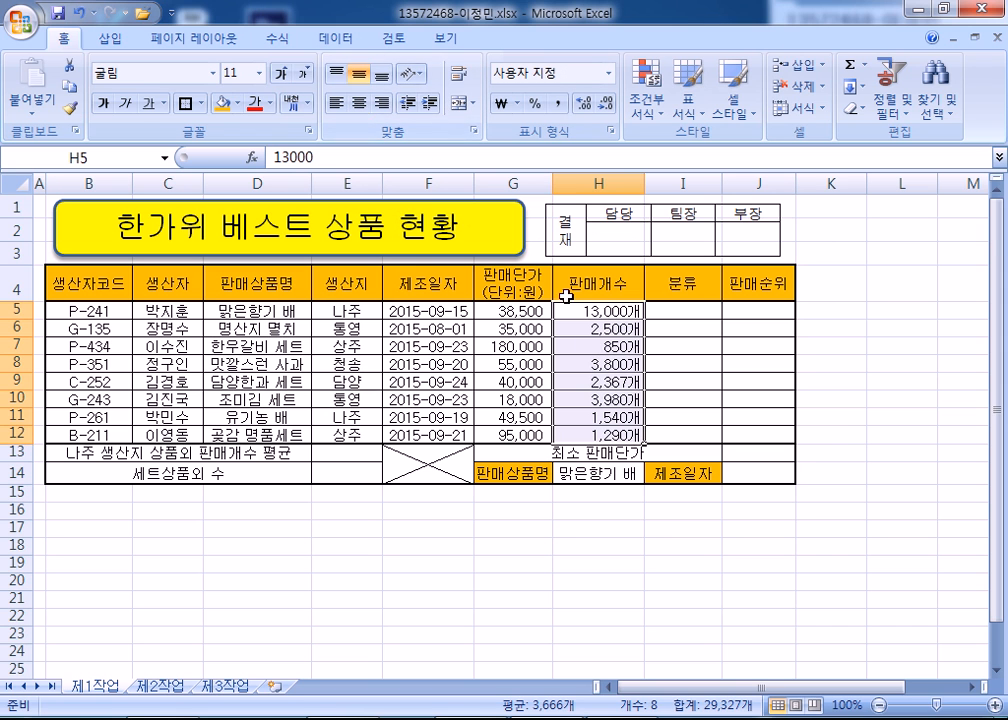
# Apply the comma style to the 판매단가 values in G5:G12
pyautogui.click(510, 314)
pyautogui.moveTo(510, 314); pyautogui.dragTo(512, 434)
pyautogui.click(558, 104)
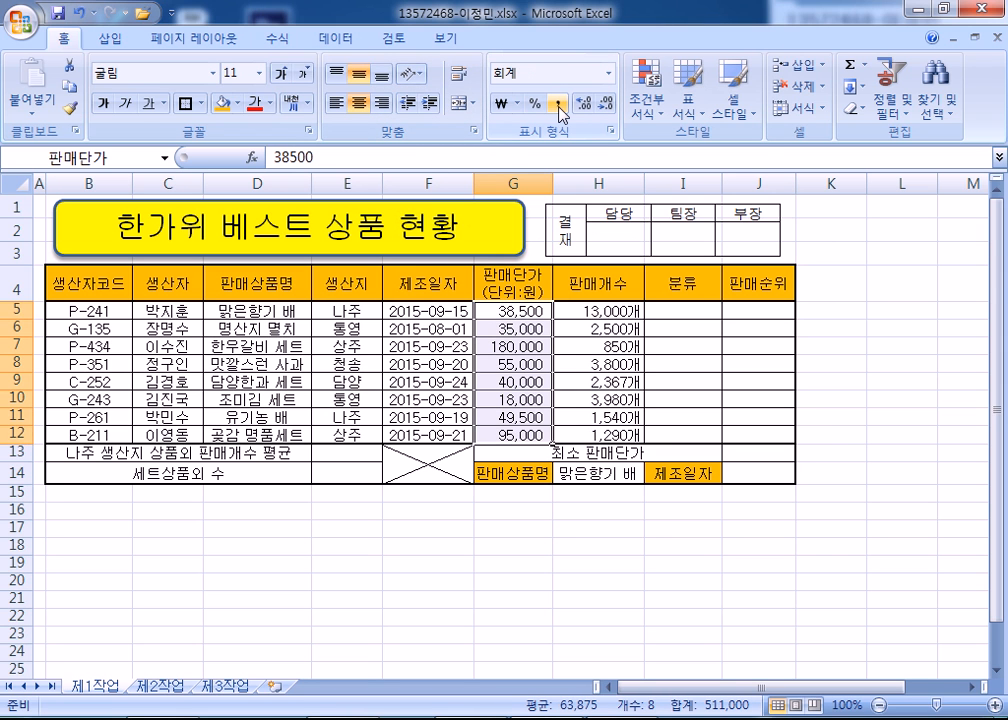
# Try the comma style on the 판매개수 values in H5:H12 and undo it
pyautogui.moveTo(600, 311); pyautogui.dragTo(600, 435)
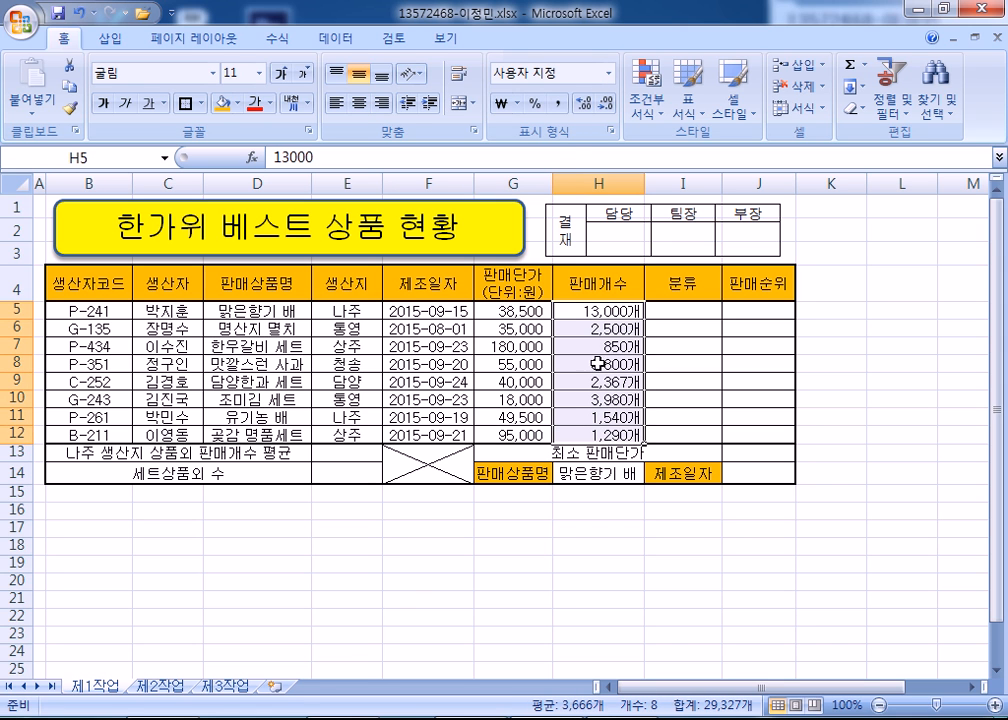
pyautogui.click(558, 104)
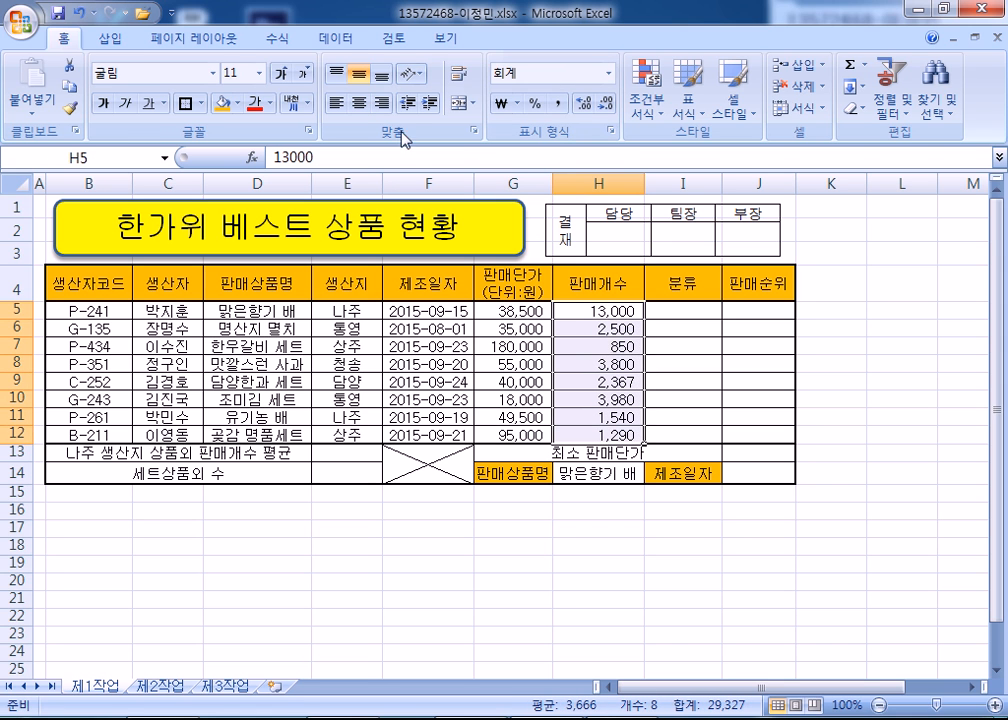
pyautogui.click(79, 12)
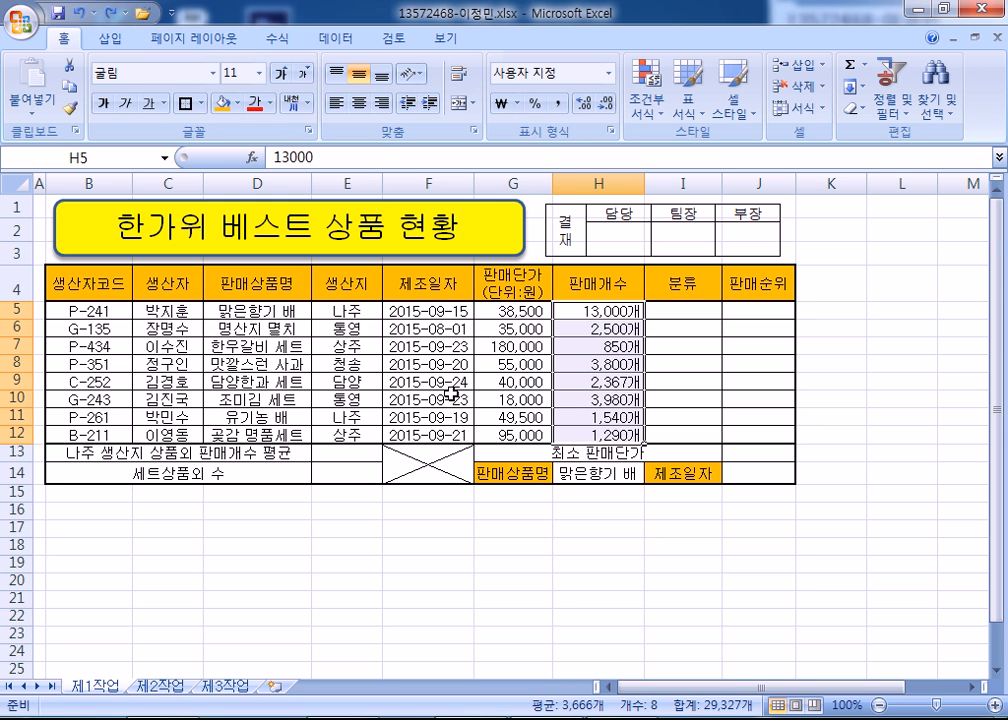
# Select the 판매단가 values in G5:G12 to check the range's defined name
pyautogui.moveTo(515, 311); pyautogui.dragTo(508, 434)
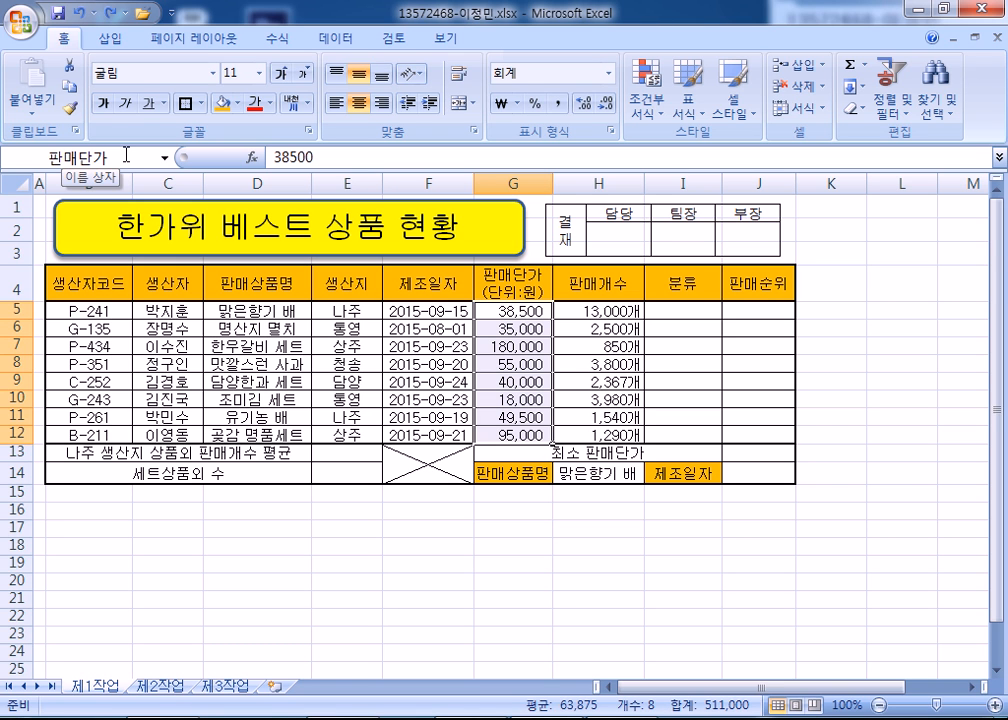
# Start a CHOOSE formula in I5, the first cell of the 분류 column
pyautogui.click(670, 313)
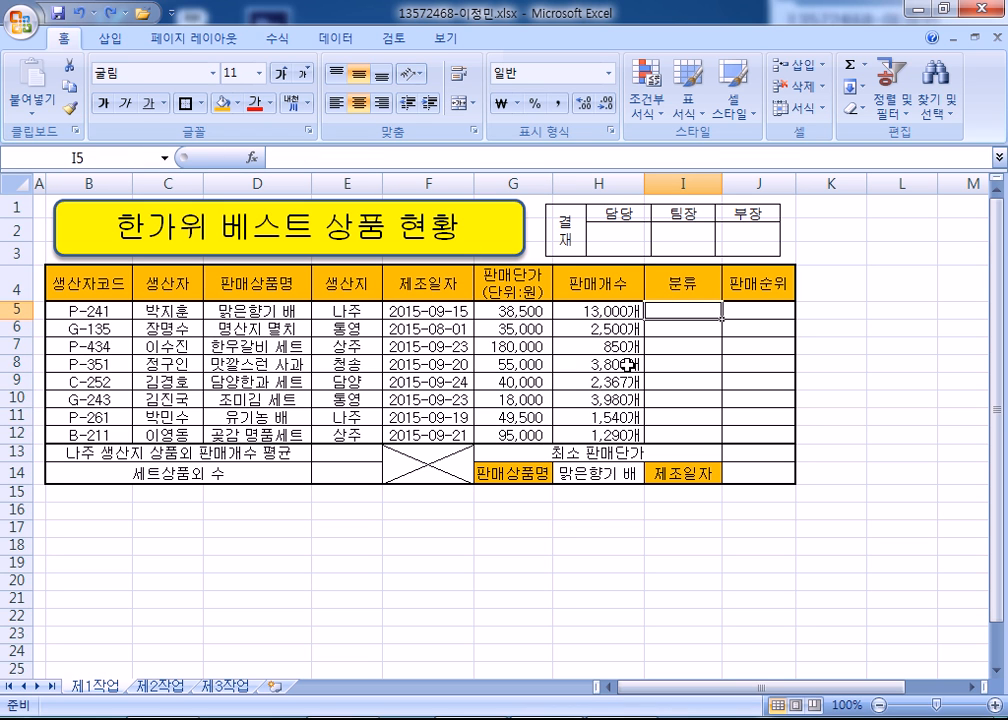
pyautogui.moveTo(715, 688); pyautogui.dragTo(740, 697)
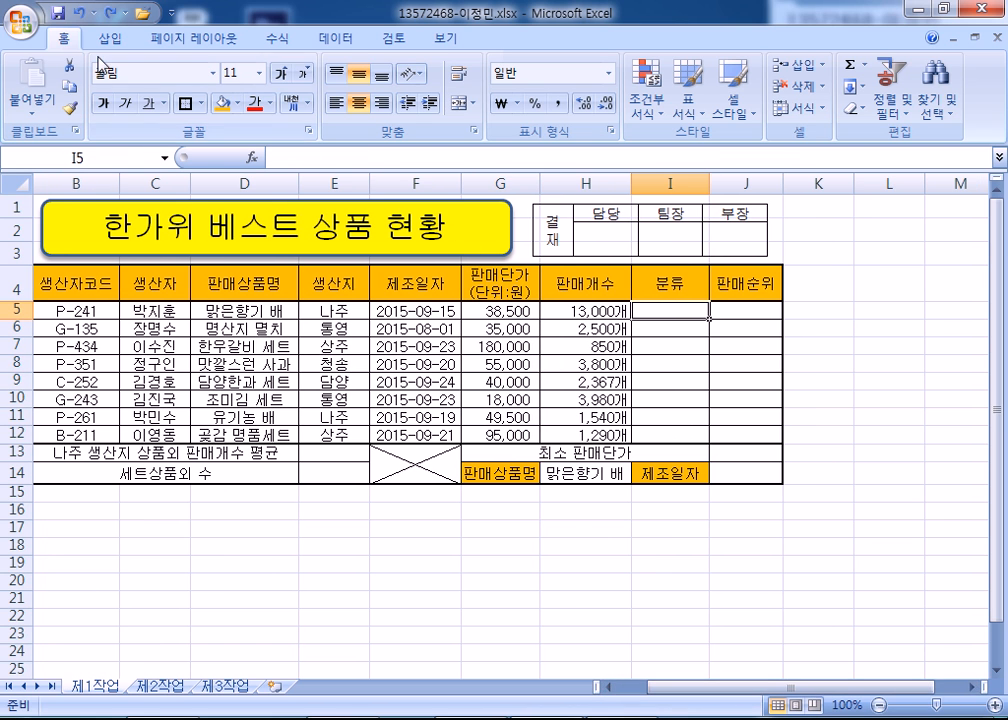
pyautogui.doubleClick(63, 38)
pyautogui.keyDown('ctrl'); pyautogui.scroll(3, 259, 240); pyautogui.keyUp('ctrl')
pyautogui.moveTo(664, 693); pyautogui.dragTo(762, 697)
pyautogui.write('=CHOI')
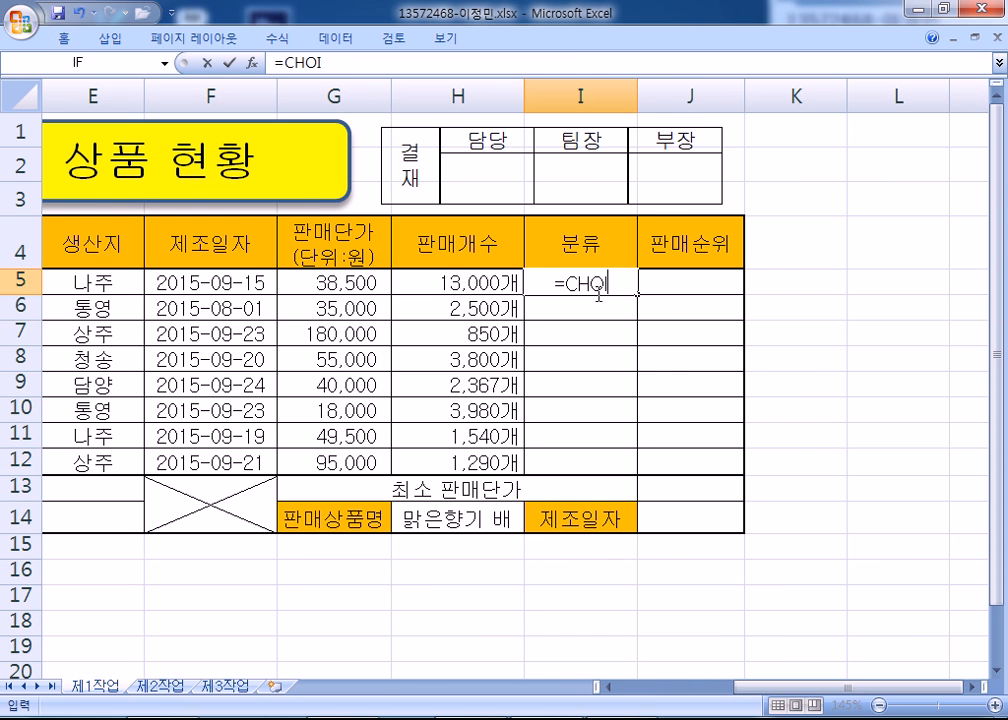
pyautogui.press('BackSpace')
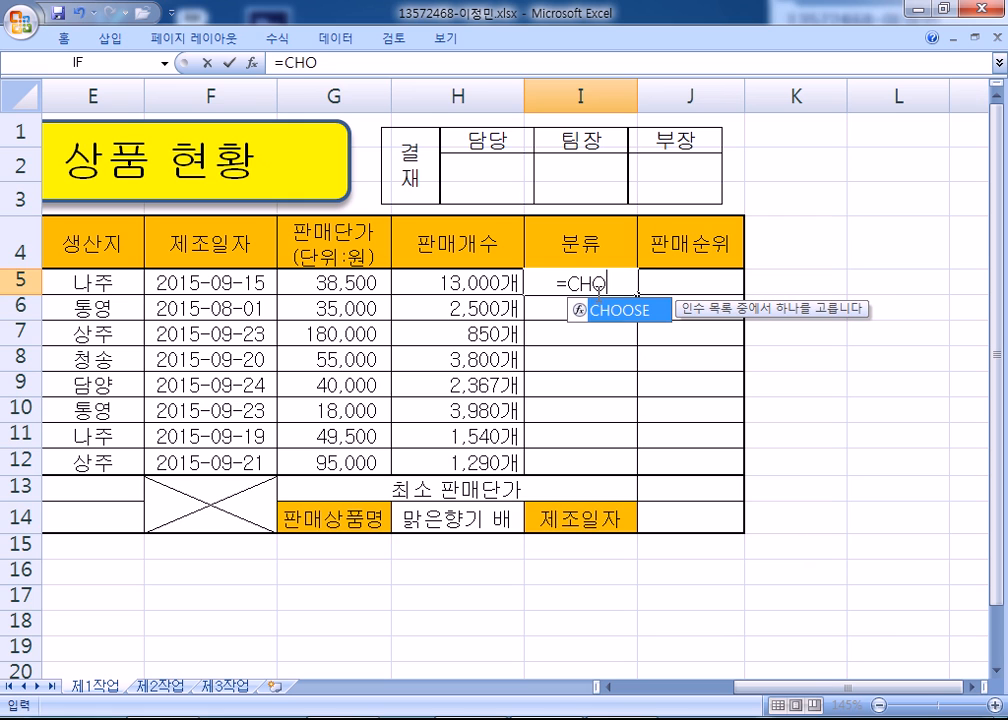
pyautogui.press('Tab')
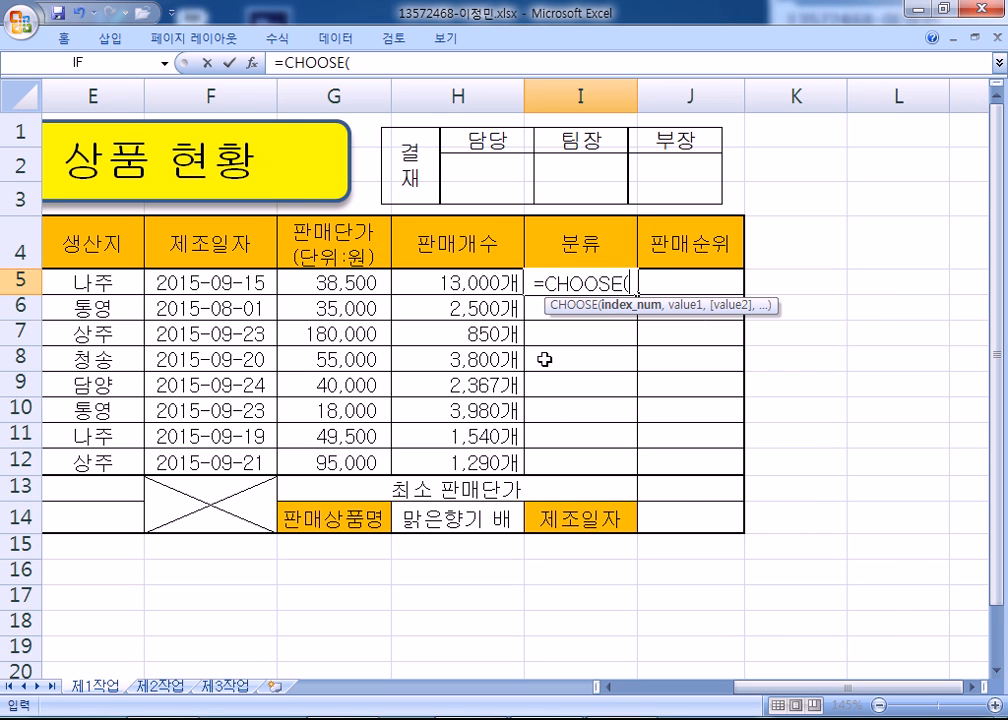
# Set the index argument of the CHOOSE formula in I5 to RIGHT(B5,1), referencing the first 생산자코드
pyautogui.moveTo(837, 691); pyautogui.dragTo(868, 692)
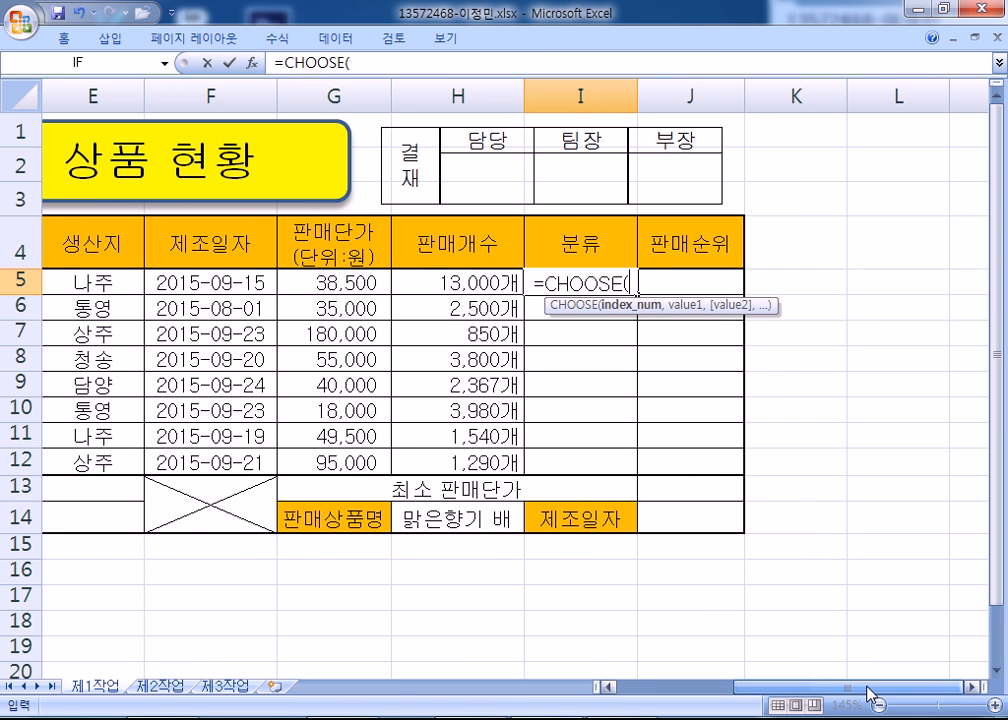
pyautogui.write('RIGH')
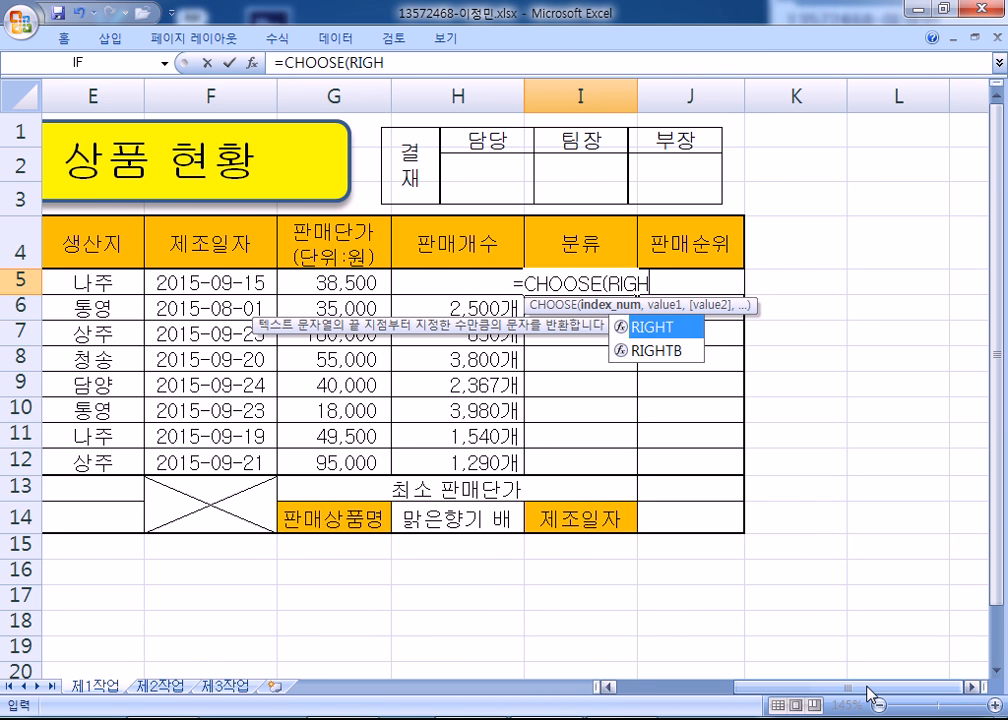
pyautogui.write('T(')
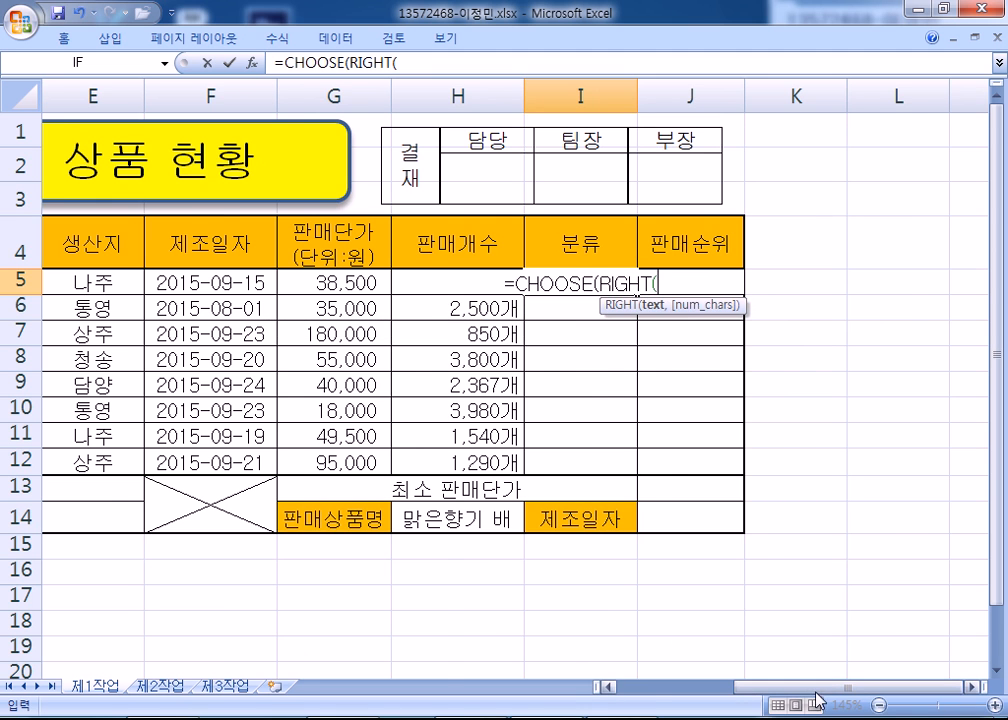
pyautogui.moveTo(860, 692); pyautogui.dragTo(657, 691)
pyautogui.click(130, 278)
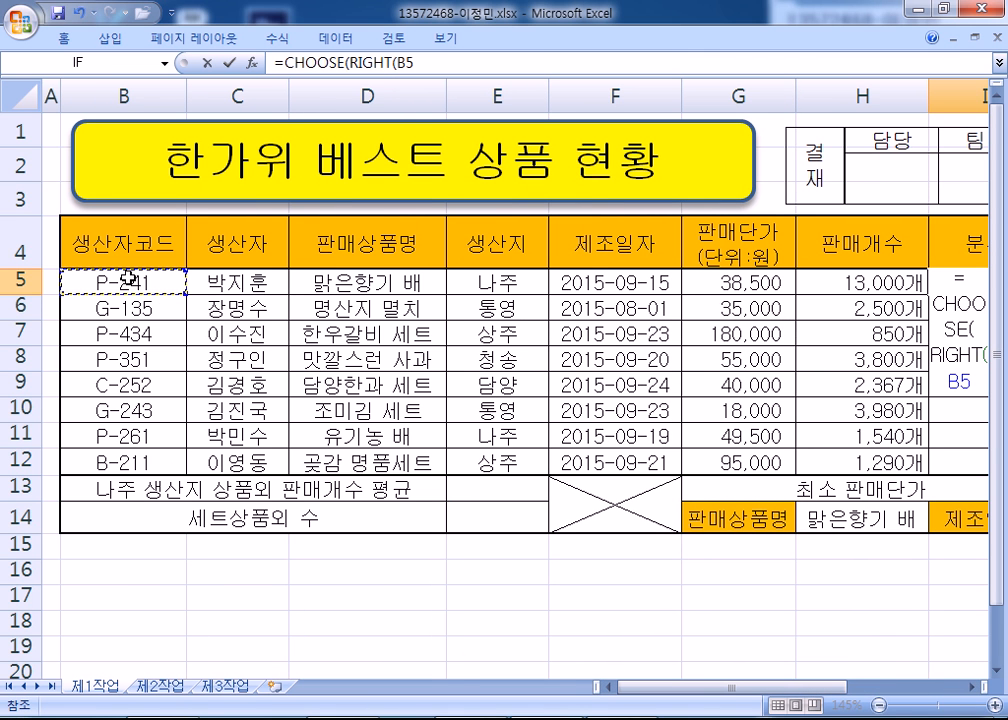
pyautogui.write(',1),')
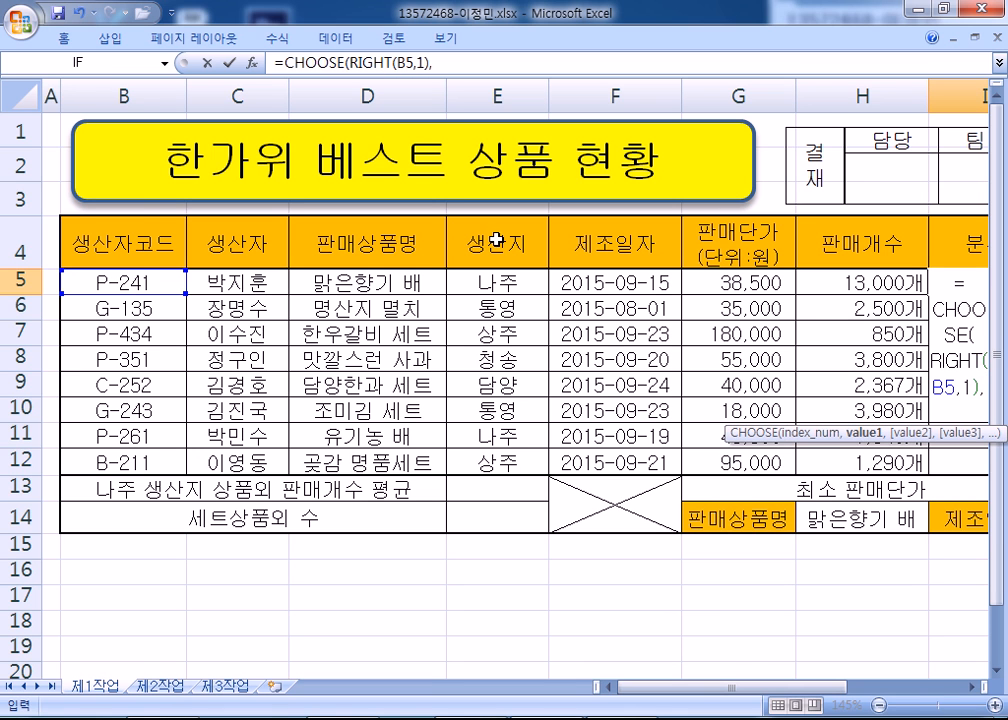
pyautogui.moveTo(751, 691); pyautogui.dragTo(930, 700)
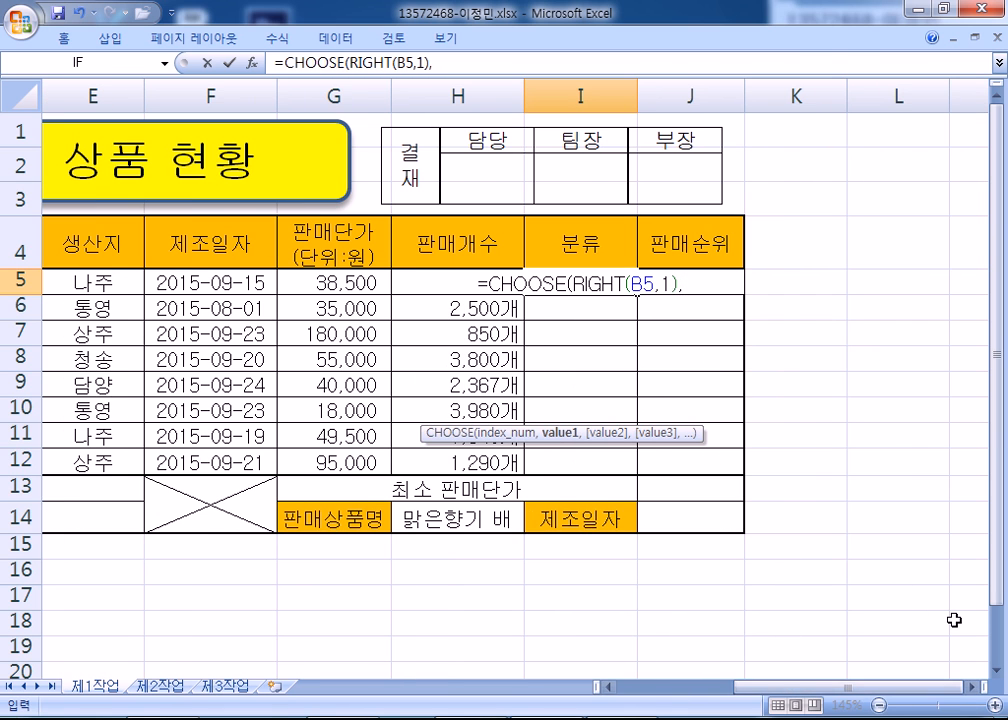
# Add "과일류" and "과자류" as the first two values of the CHOOSE formula in I5
pyautogui.write('"')
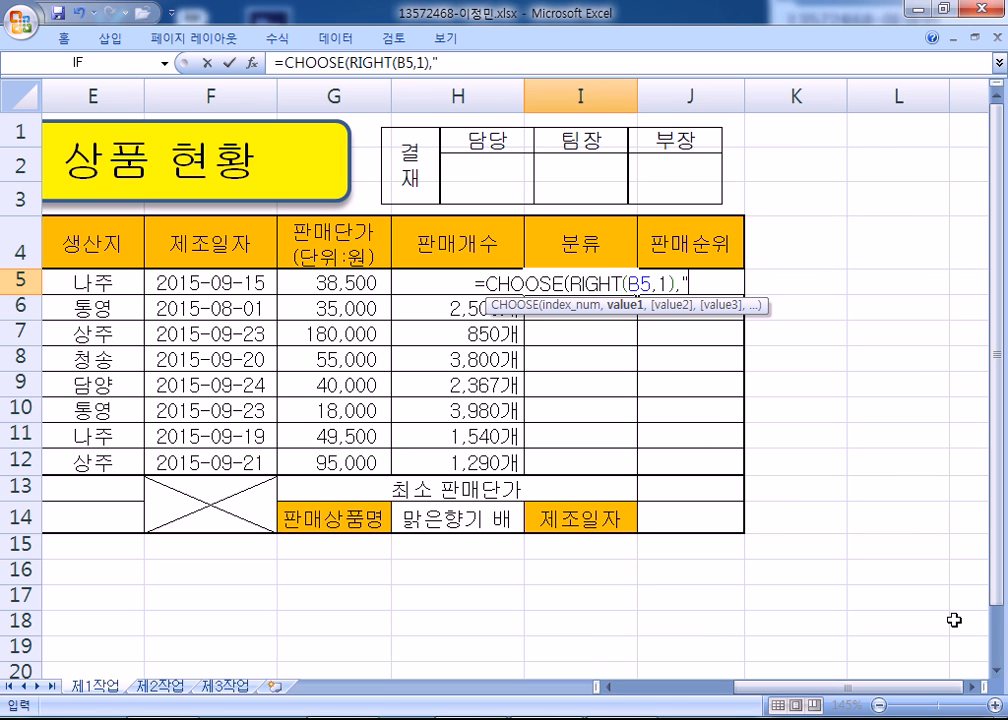
pyautogui.write('고알')
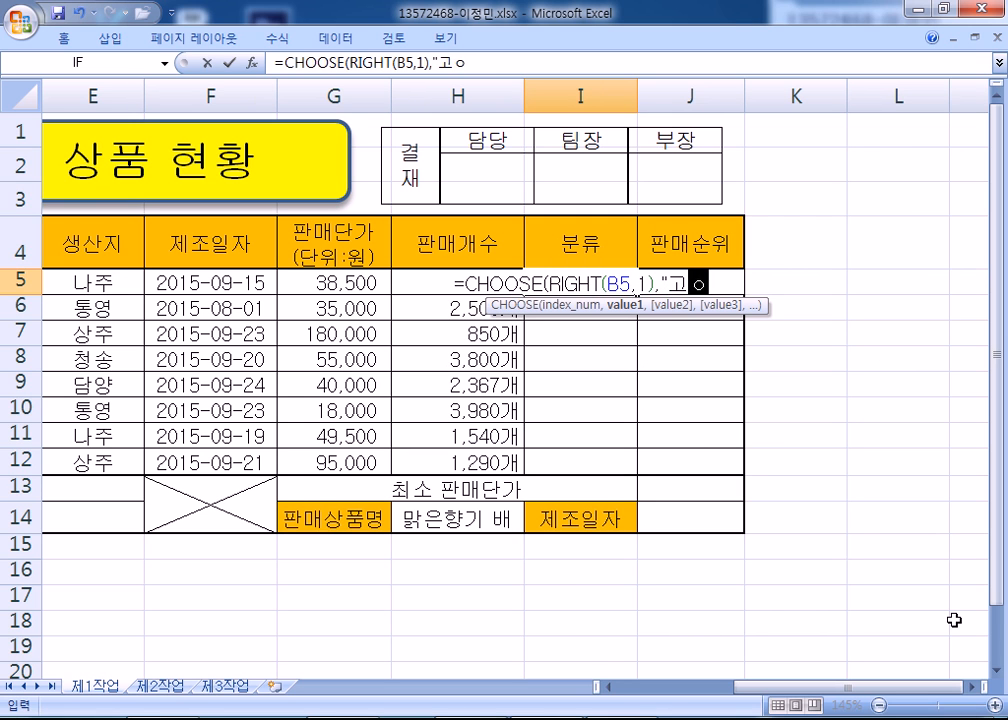
pyautogui.press('BackSpace')
pyautogui.press('BackSpace')
pyautogui.write('ㄱ')
pyautogui.write('일ㄹ')
pyautogui.write('","')
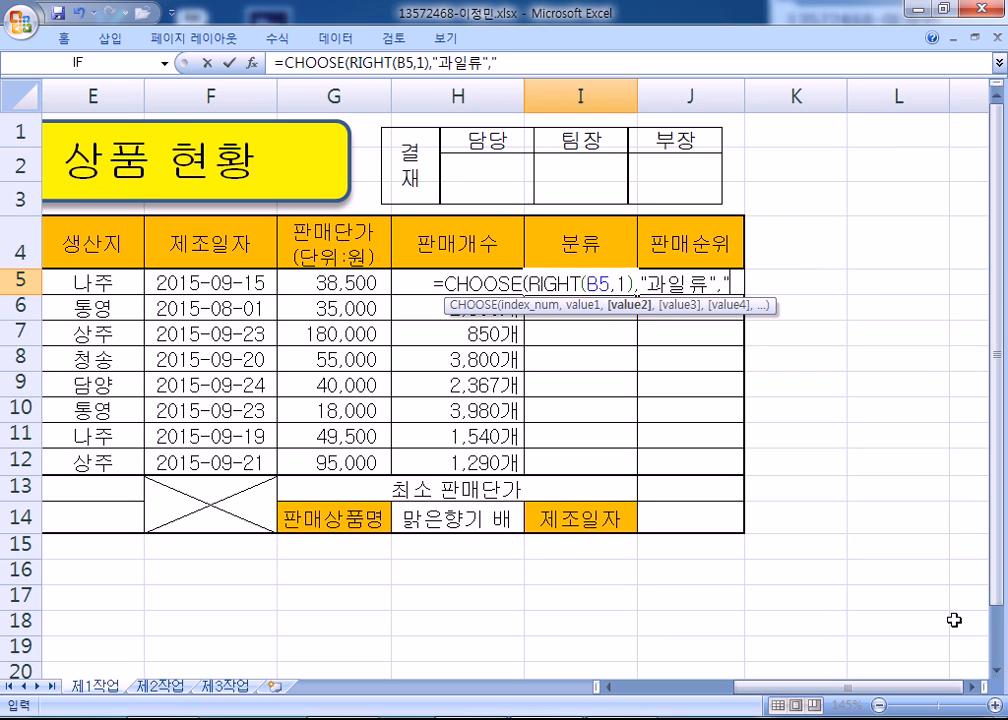
pyautogui.write('과자류')
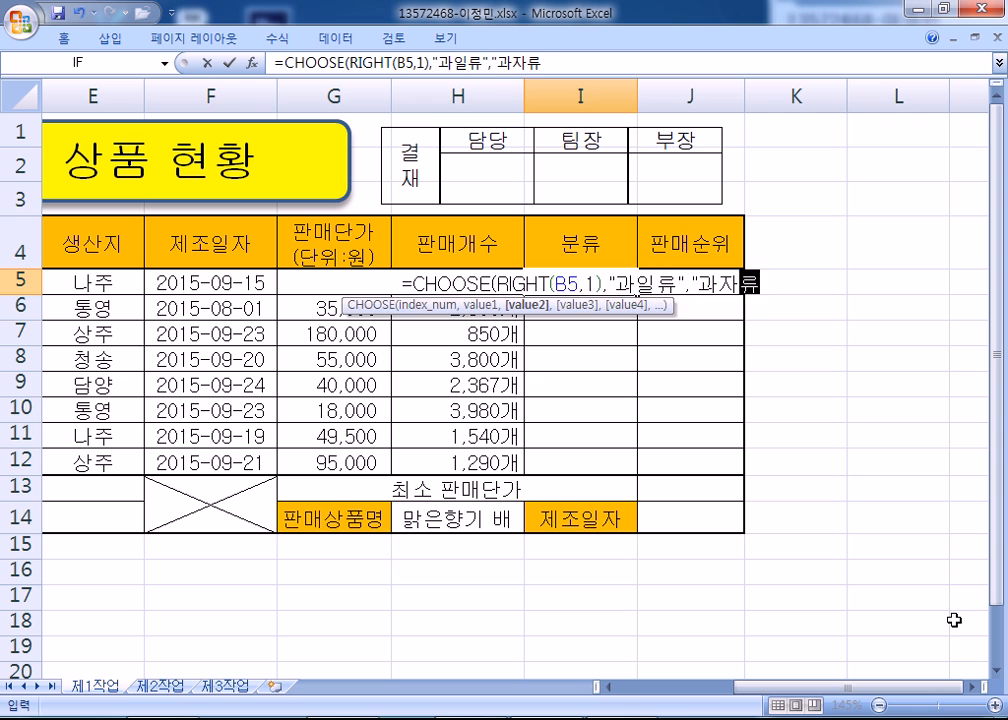
# Add "수산물" and "고기류" as the third and fourth CHOOSE values and complete the formula in I5
pyautogui.write('","수산물')
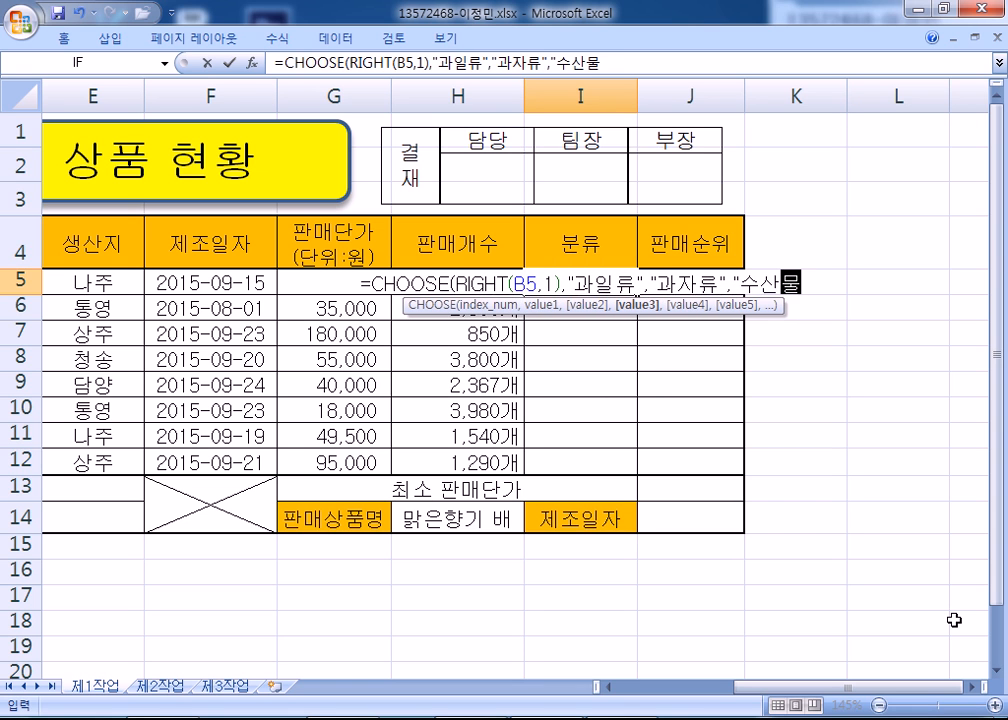
pyautogui.write('","')
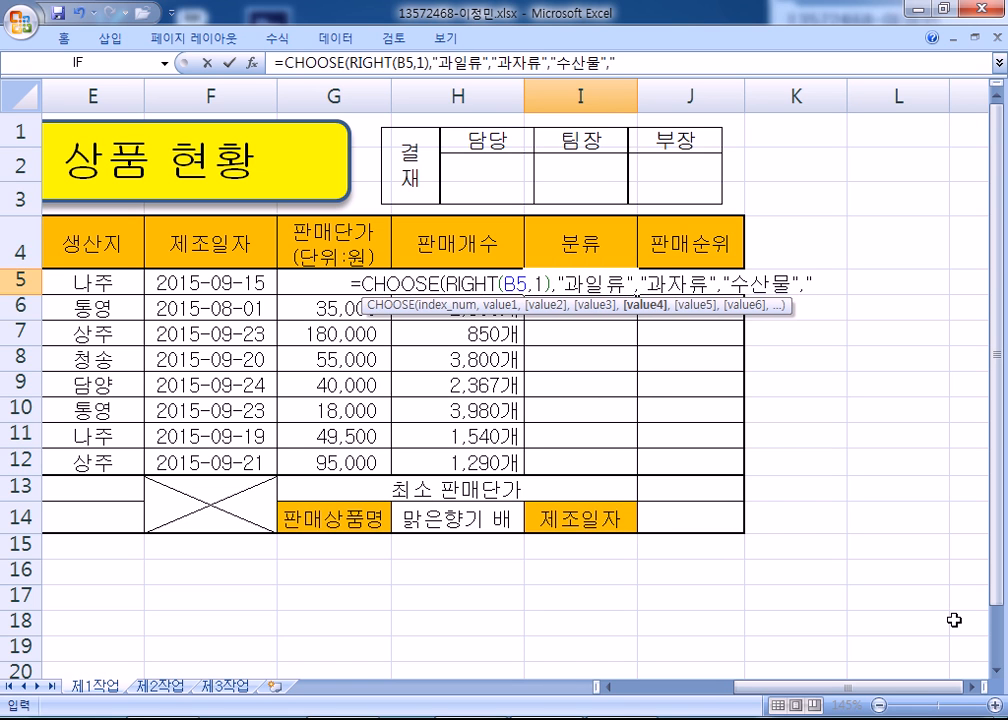
pyautogui.write('기규')
pyautogui.press('BackSpace')
pyautogui.press('BackSpace')
pyautogui.press('BackSpace')
pyautogui.write('고기류")')
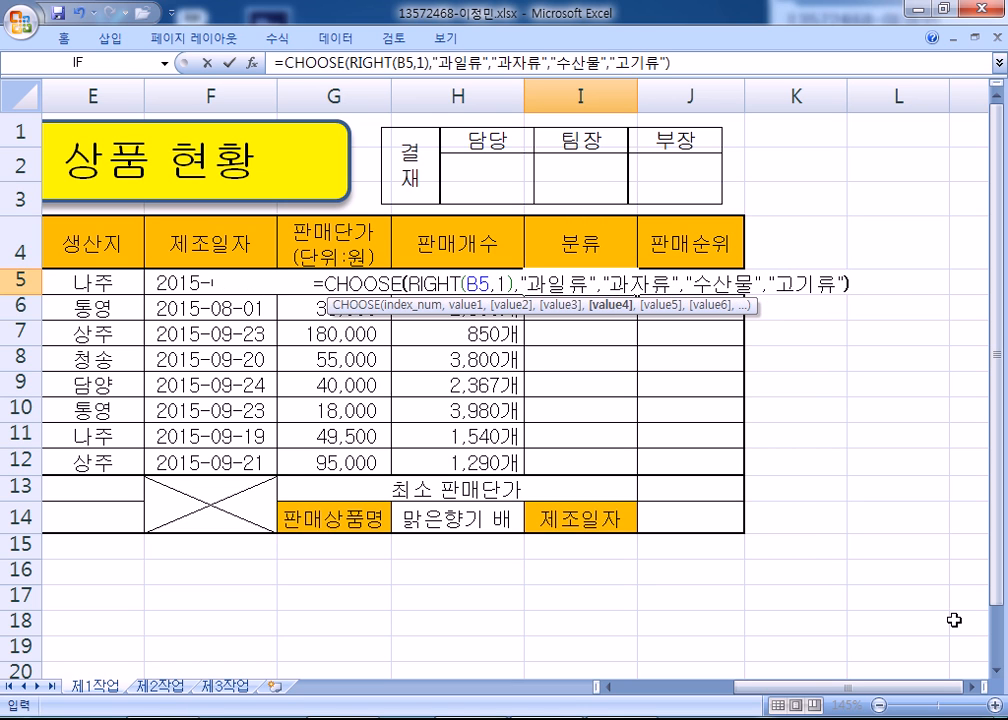
pyautogui.press('Return')
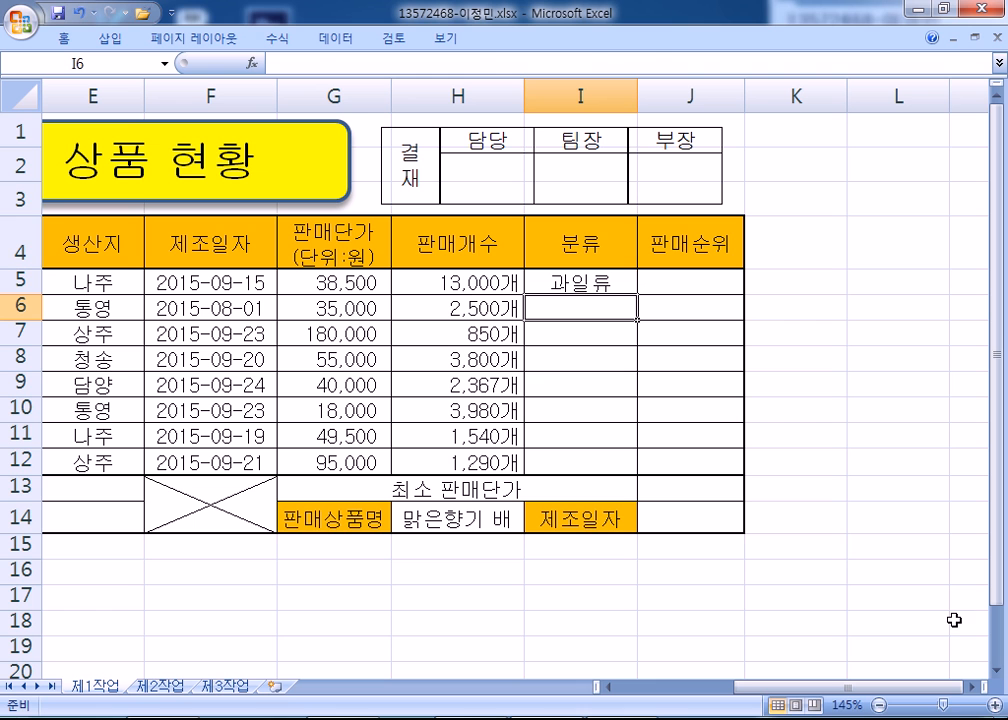
# Copy the whole CHOOSE formula from I5 into a new Notepad document
pyautogui.click(607, 283)
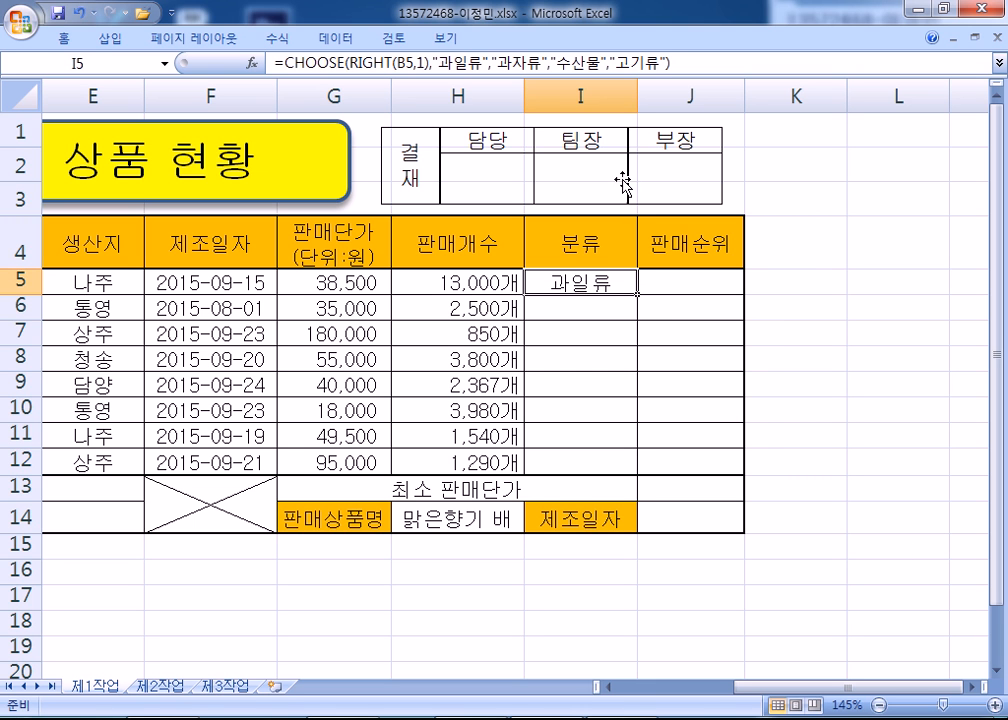
pyautogui.click(679, 66)
pyautogui.press('super')
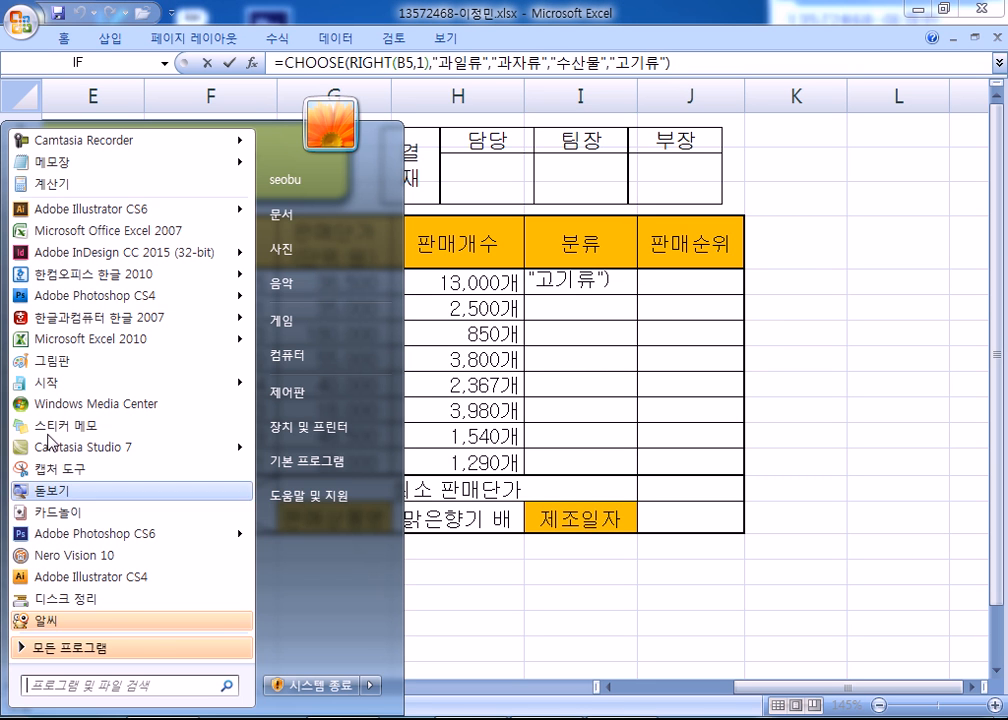
pyautogui.click(74, 163)
pyautogui.write('=CHOOSE(RIGHT(B5,1),"과일류","과자류","수산물","고기류")')
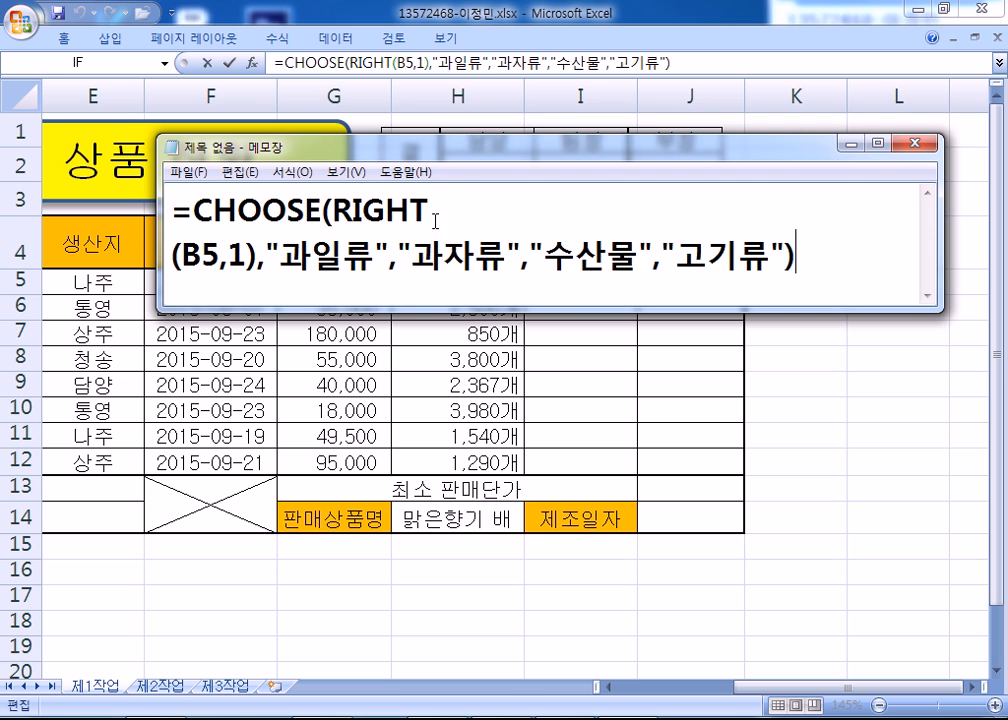
# Move and enlarge the Notepad window across the screen width so the formula fits on one line
pyautogui.moveTo(453, 153); pyautogui.dragTo(326, 47)
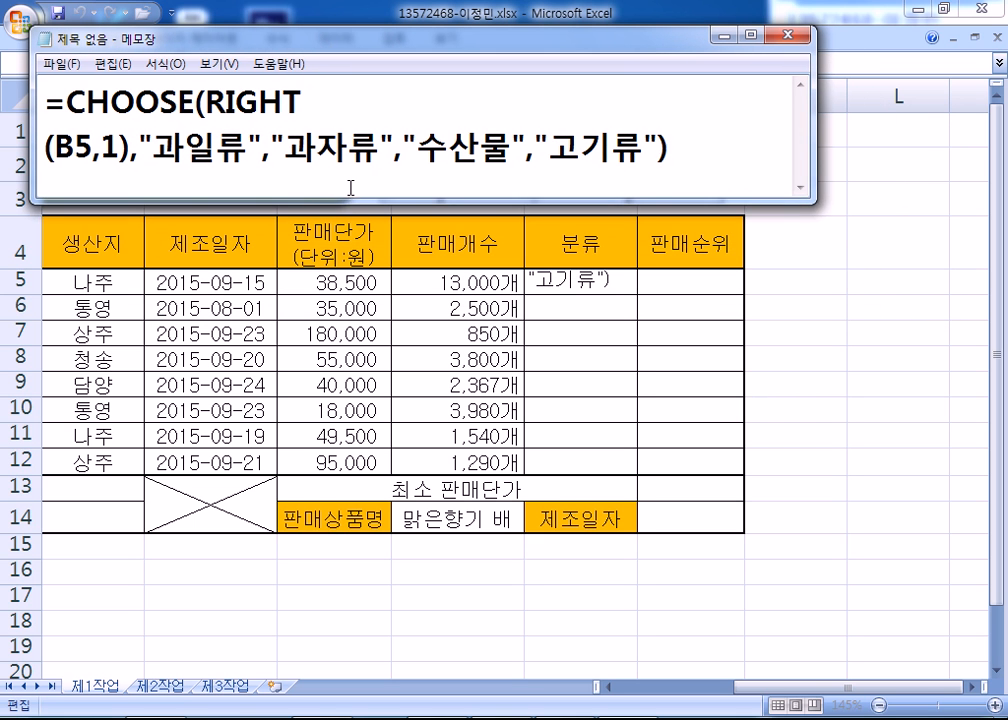
pyautogui.moveTo(349, 203); pyautogui.dragTo(344, 389)
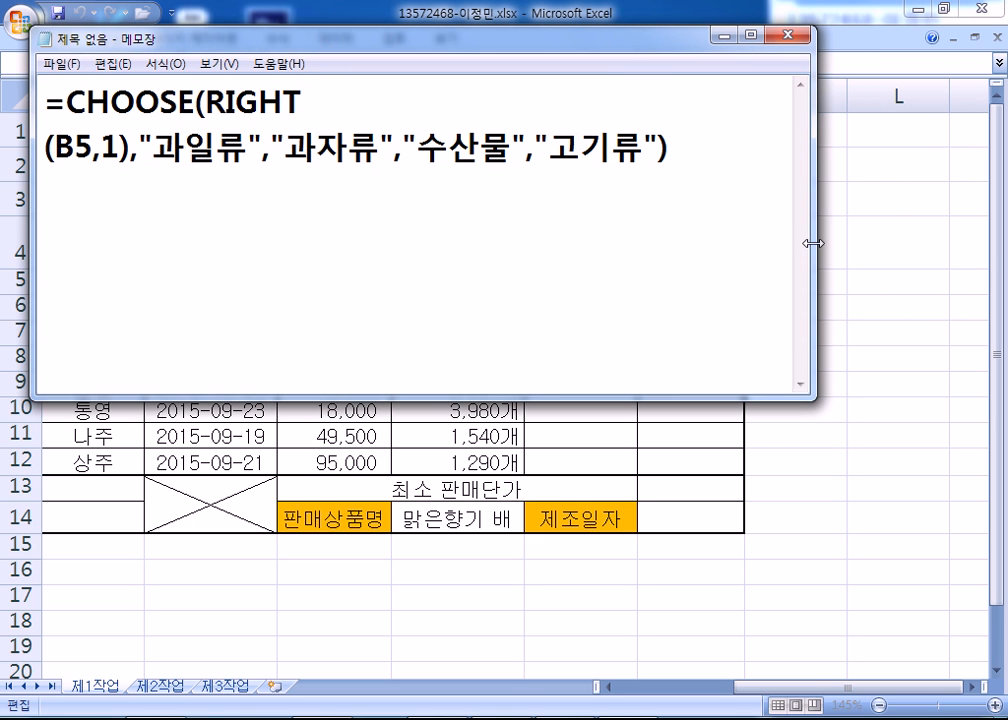
pyautogui.moveTo(812, 241); pyautogui.dragTo(1000, 256)
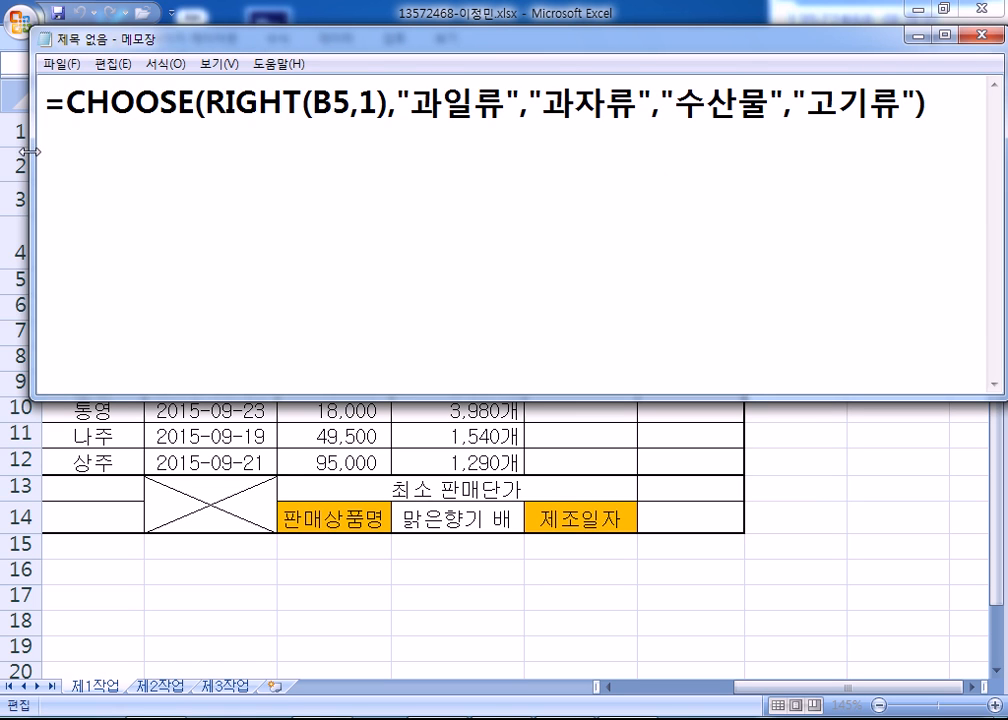
pyautogui.moveTo(32, 128); pyautogui.dragTo(5, 144)
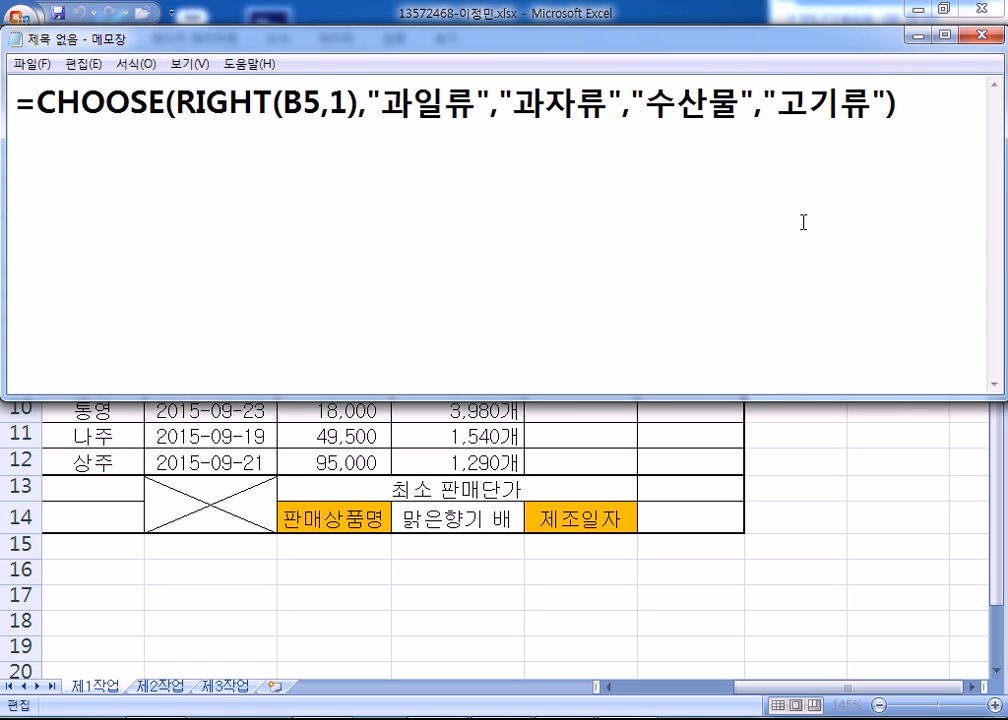
# Examine the RIGHT index argument and the category values of the CHOOSE formula in Notepad
pyautogui.moveTo(283, 103); pyautogui.dragTo(349, 103)
pyautogui.moveTo(177, 103); pyautogui.dragTo(254, 103)
pyautogui.moveTo(380, 103); pyautogui.dragTo(575, 103)
pyautogui.moveTo(645, 103); pyautogui.dragTo(740, 103)
pyautogui.moveTo(806, 103); pyautogui.dragTo(873, 103)
pyautogui.click(631, 158)
# Add blank lines below the formula in Notepad, switch back to Excel and leave the formula editing in I5
pyautogui.press('Return')
pyautogui.press('Return')
pyautogui.press('Return')
pyautogui.press('Return')
pyautogui.press('Return')
pyautogui.click(52, 152)
pyautogui.hotkey('alt', 'Tab')
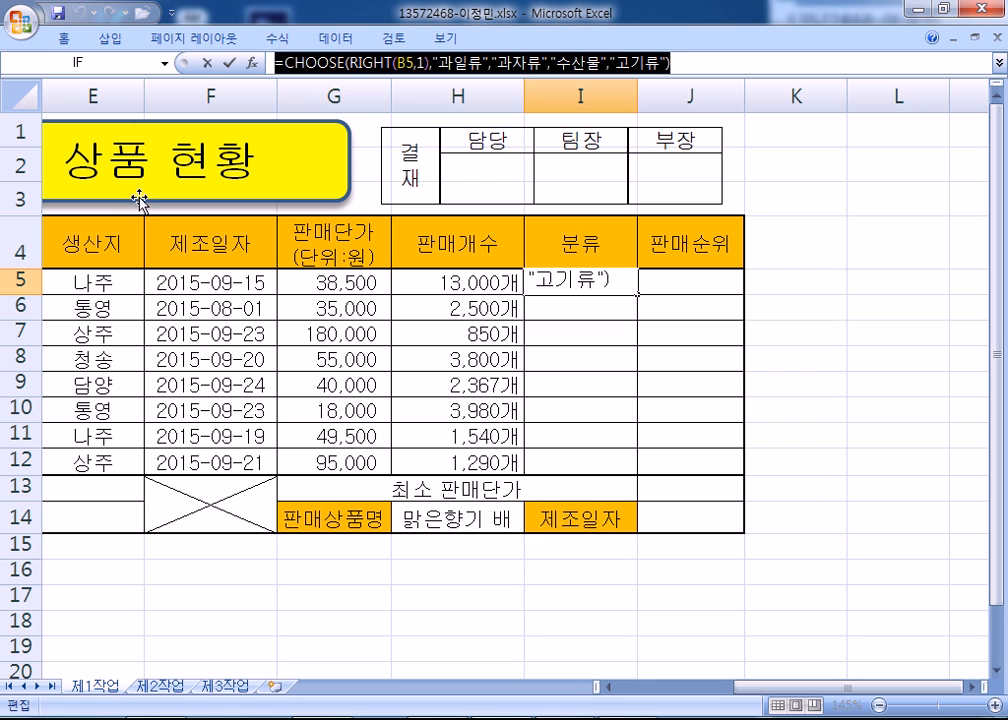
pyautogui.press('Escape')
# Try filling the CHOOSE formula from I5 down to I12 and undo the fill
pyautogui.moveTo(605, 284); pyautogui.dragTo(600, 459)
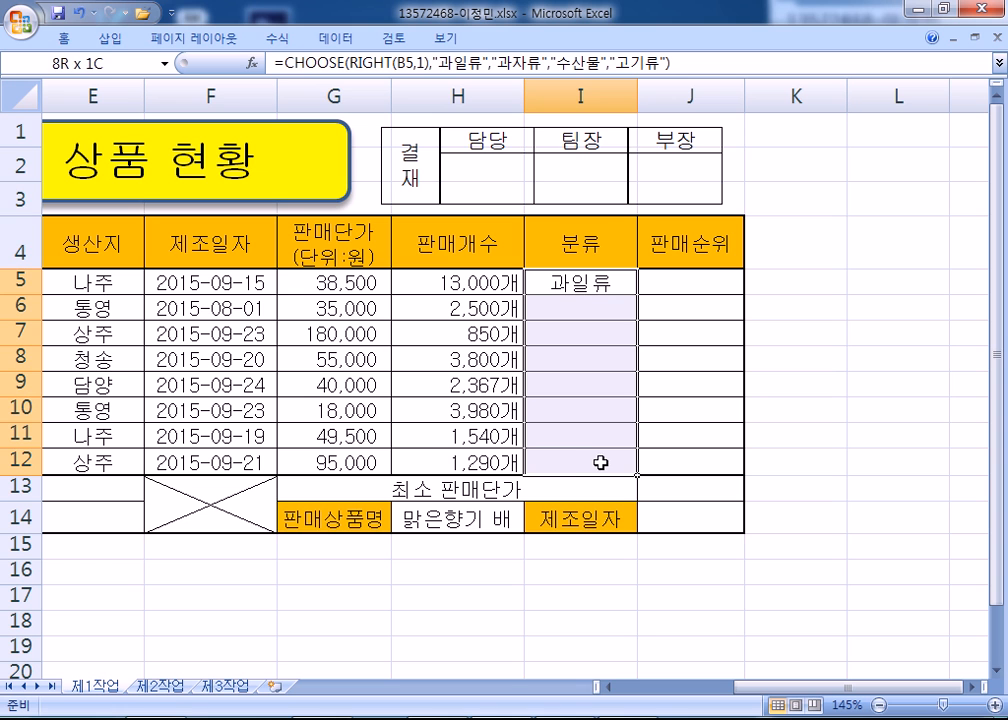
pyautogui.click(616, 280)
pyautogui.moveTo(635, 294); pyautogui.dragTo(646, 470)
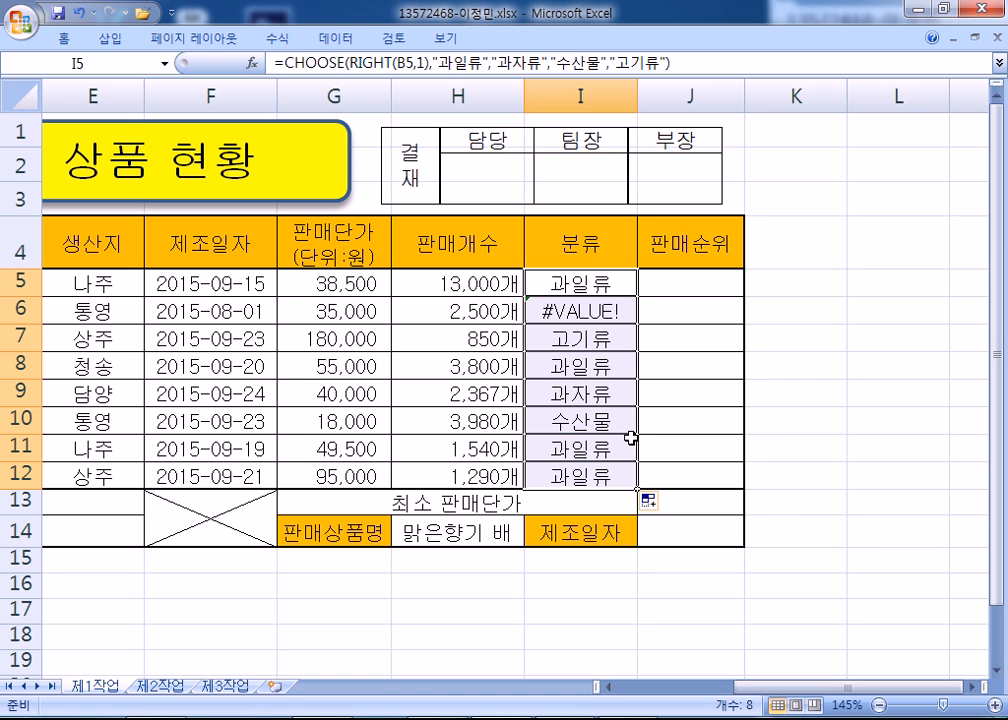
pyautogui.press('Down')
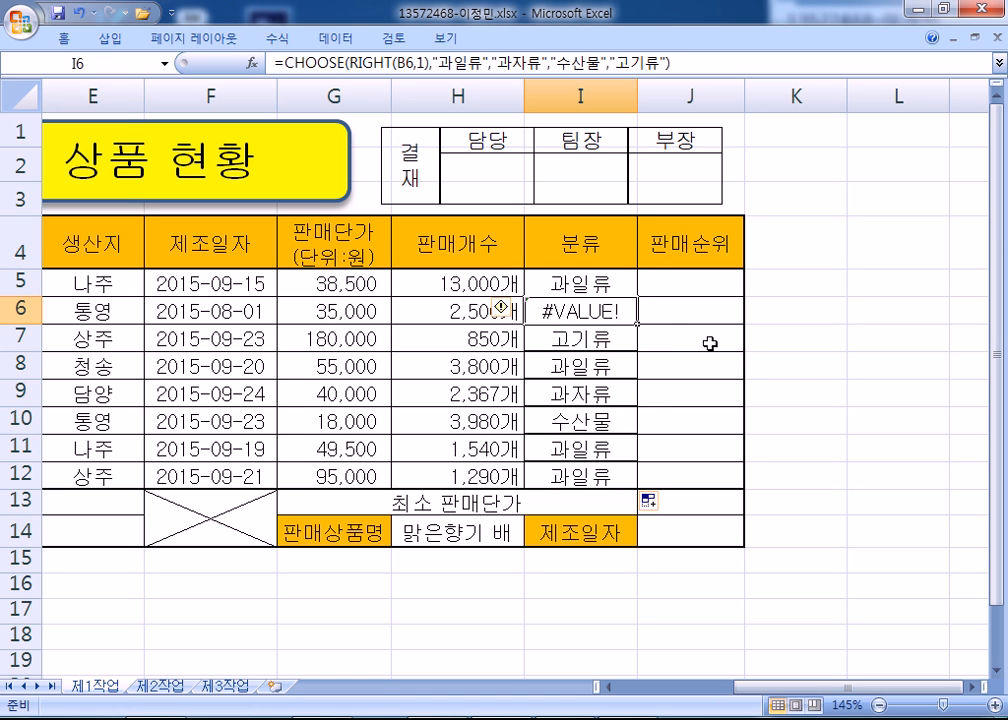
pyautogui.hotkey('ctrl', 'z')
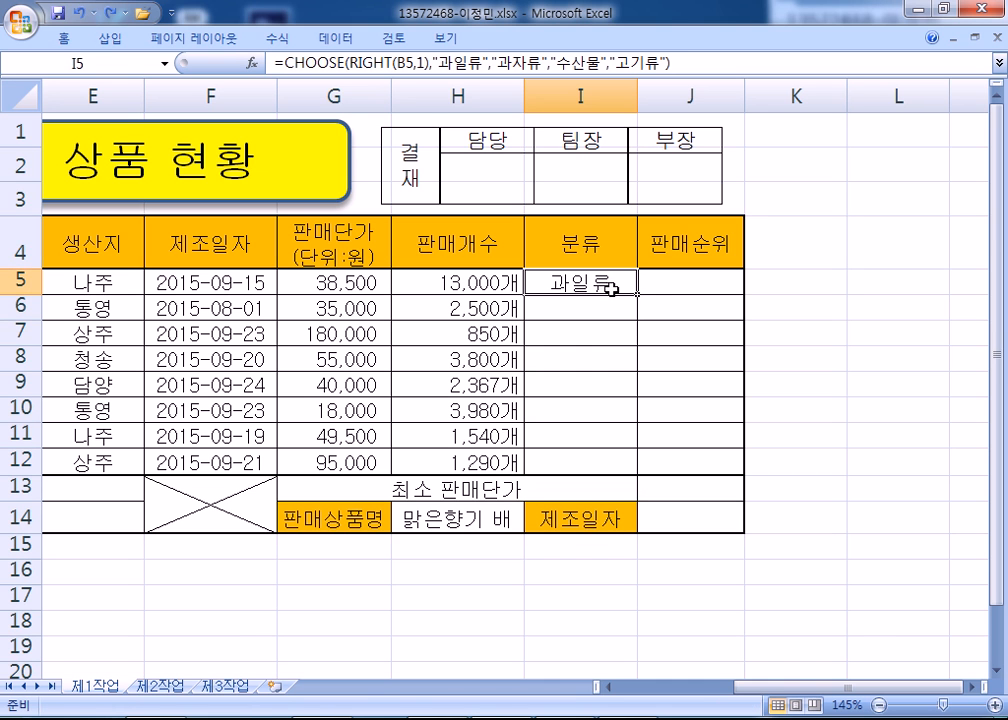
# Fill the CHOOSE formula from I5 down to I12 without formatting
pyautogui.moveTo(640, 293); pyautogui.dragTo(644, 475)
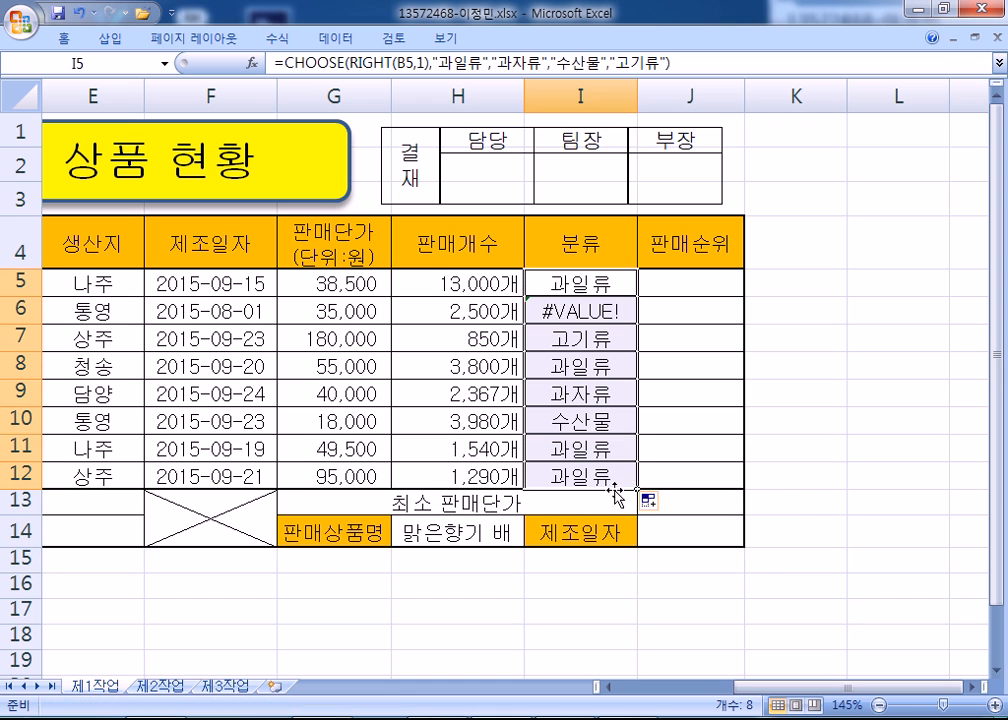
pyautogui.click(651, 508)
pyautogui.click(675, 576)
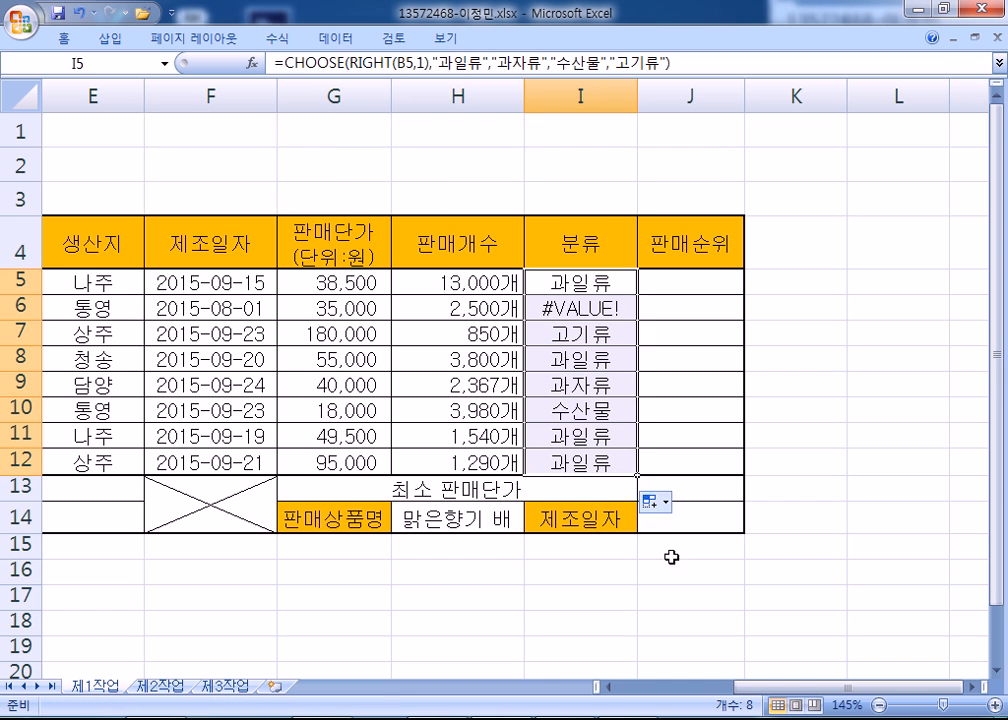
# Correct the 생산자코드 in B6, which the formula in I6 refers to, to G-133
pyautogui.click(585, 305)
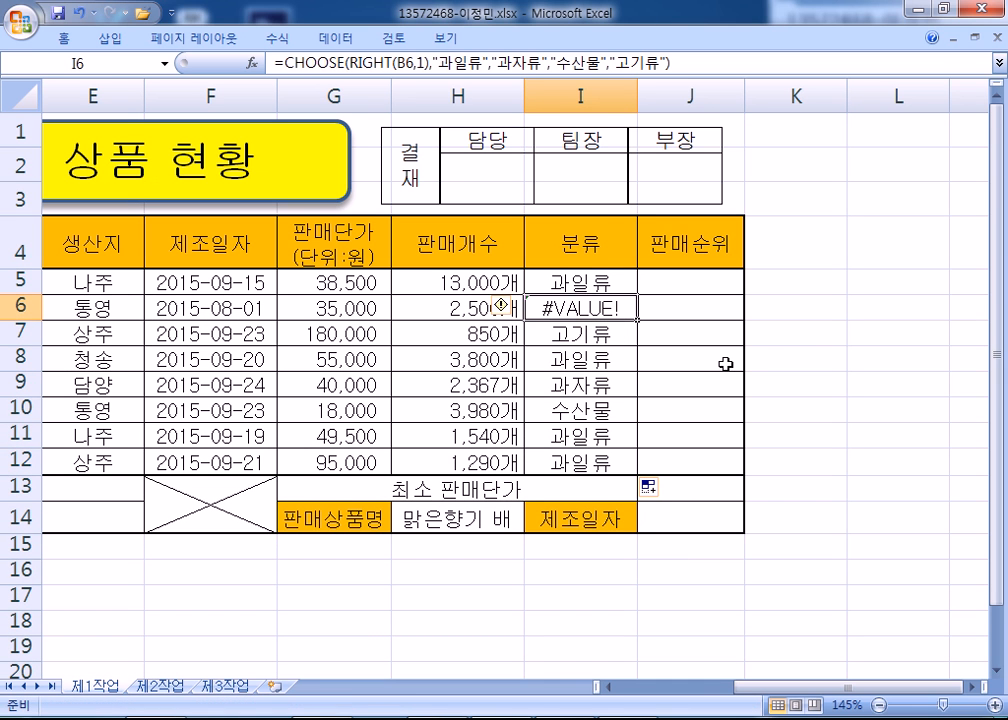
pyautogui.press('Home')
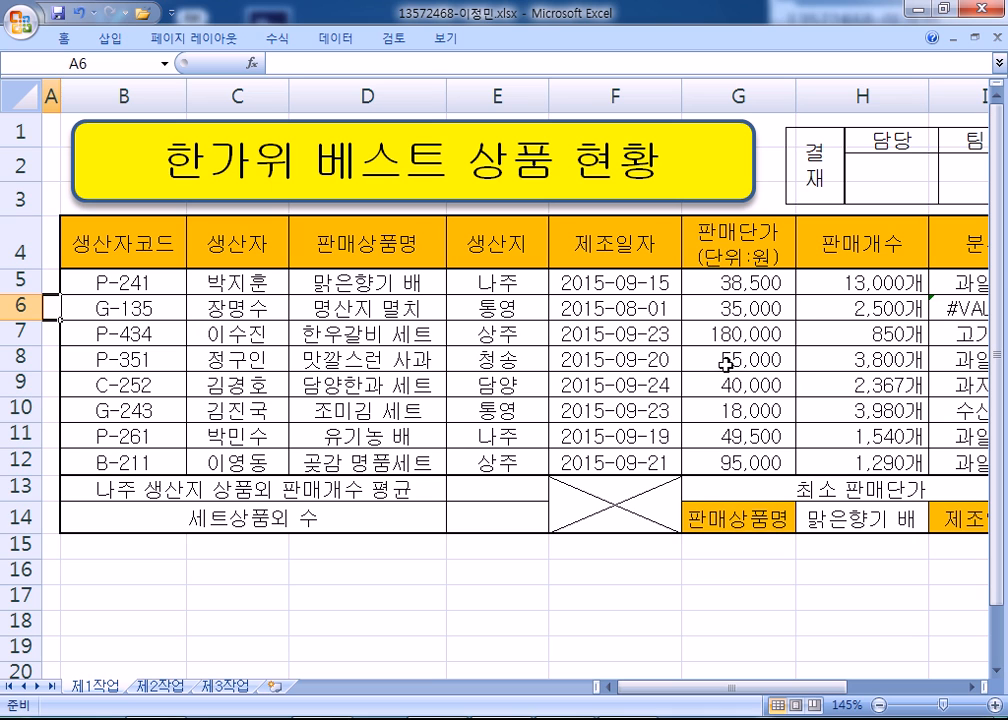
pyautogui.press('Right')
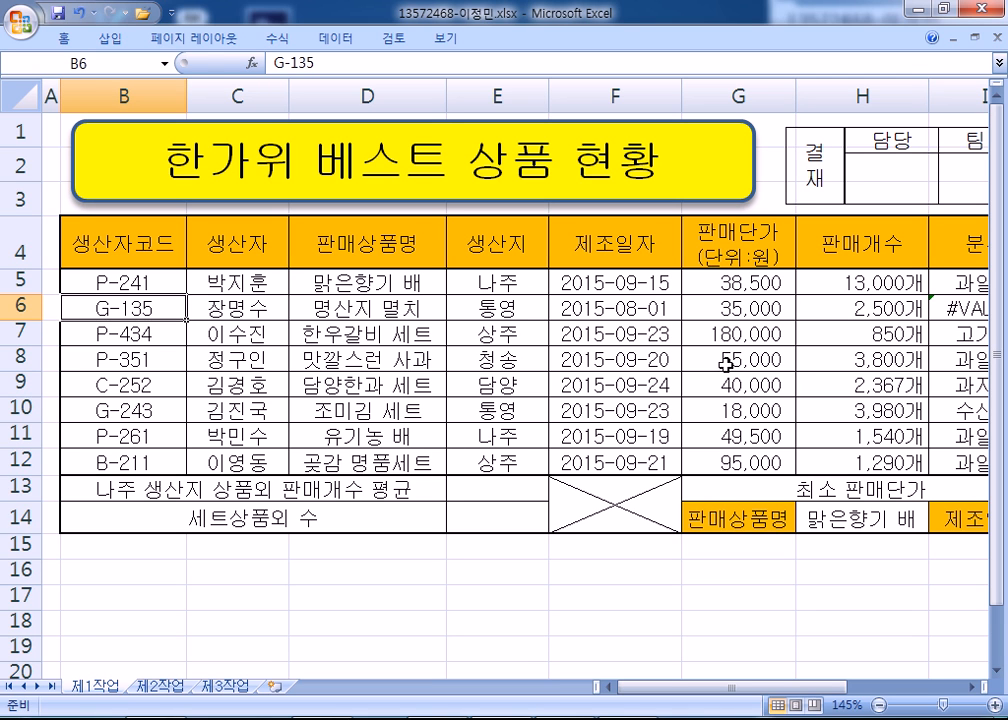
pyautogui.press('F2')
pyautogui.press('BackSpace')
pyautogui.write('3')
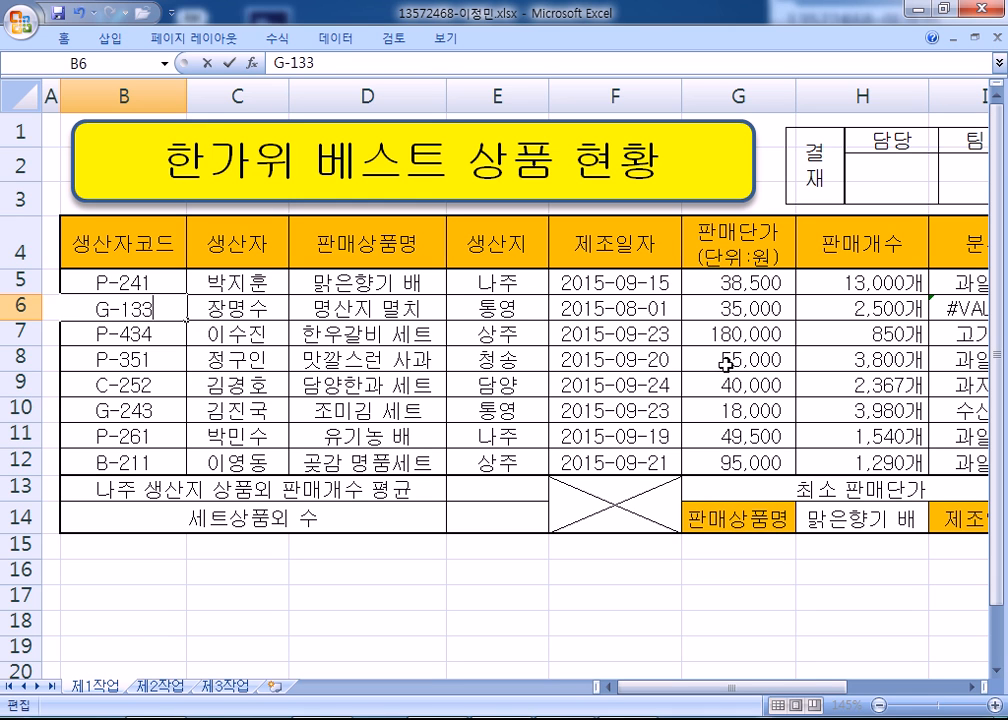
pyautogui.press('Return')
pyautogui.press('Up')
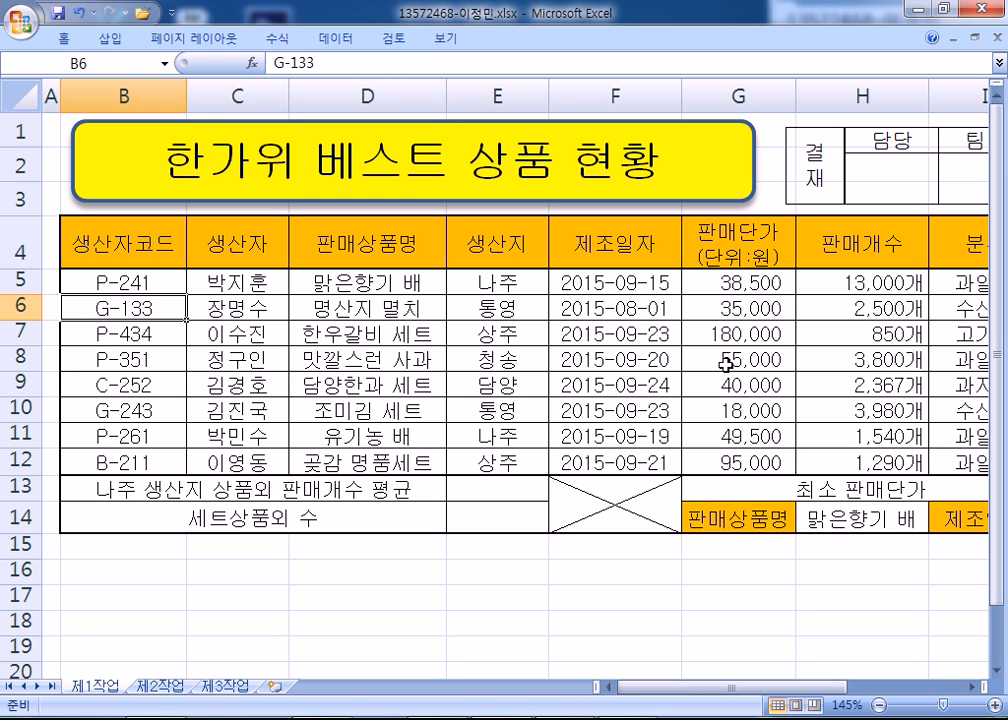
# Go back to I6 in the 분류 column and open its CHOOSE formula for checking
pyautogui.press('Right')
pyautogui.press('Right')
pyautogui.press('Right')
pyautogui.press('Right')
pyautogui.press('Right')
pyautogui.press('Right')
pyautogui.press('Right')
pyautogui.press('Right')
pyautogui.press('Right')
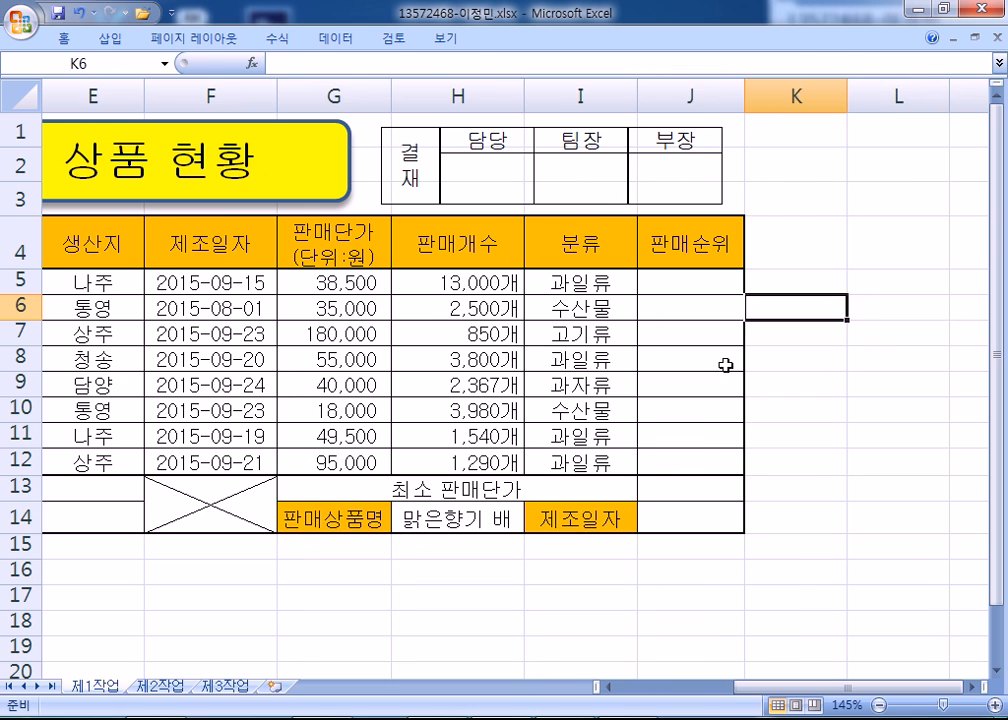
pyautogui.press('Left')
pyautogui.press('Left')
pyautogui.press('F2')
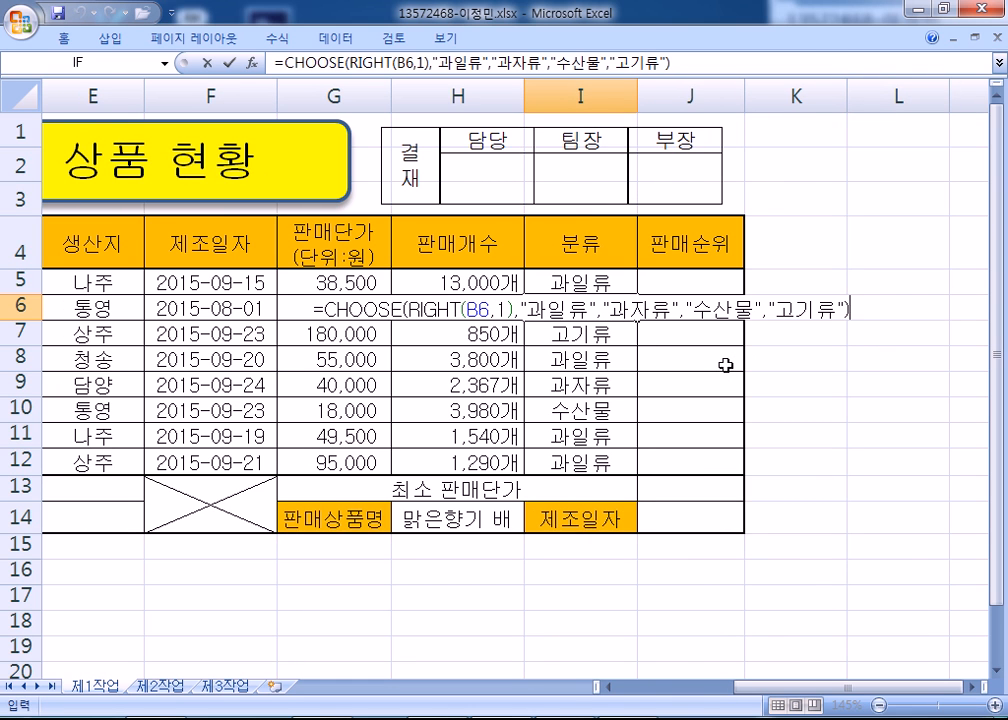
# Examine the CHOOSE formula in I6 and compare its RIGHT(B6,1) reference with the 생산자코드 in row 6
pyautogui.press('Escape')
pyautogui.press('Left')
pyautogui.press('Left')
pyautogui.press('Left')
pyautogui.press('Left')
pyautogui.press('Left')
pyautogui.press('Left')
pyautogui.press('Left')
pyautogui.press('Right')
pyautogui.press('Right')
pyautogui.press('Right')
pyautogui.press('Right')
pyautogui.press('Right')
pyautogui.press('Right')
pyautogui.press('Right')
pyautogui.press('Right')
pyautogui.press('Right')
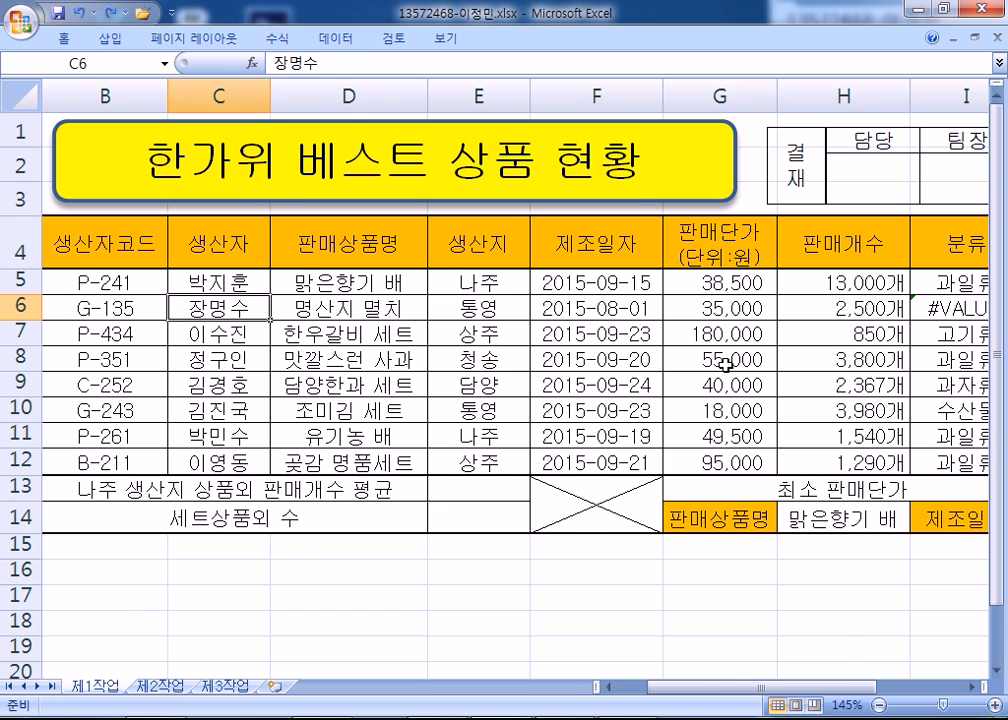
pyautogui.press('Left')
pyautogui.press('Left')
pyautogui.press('F2')
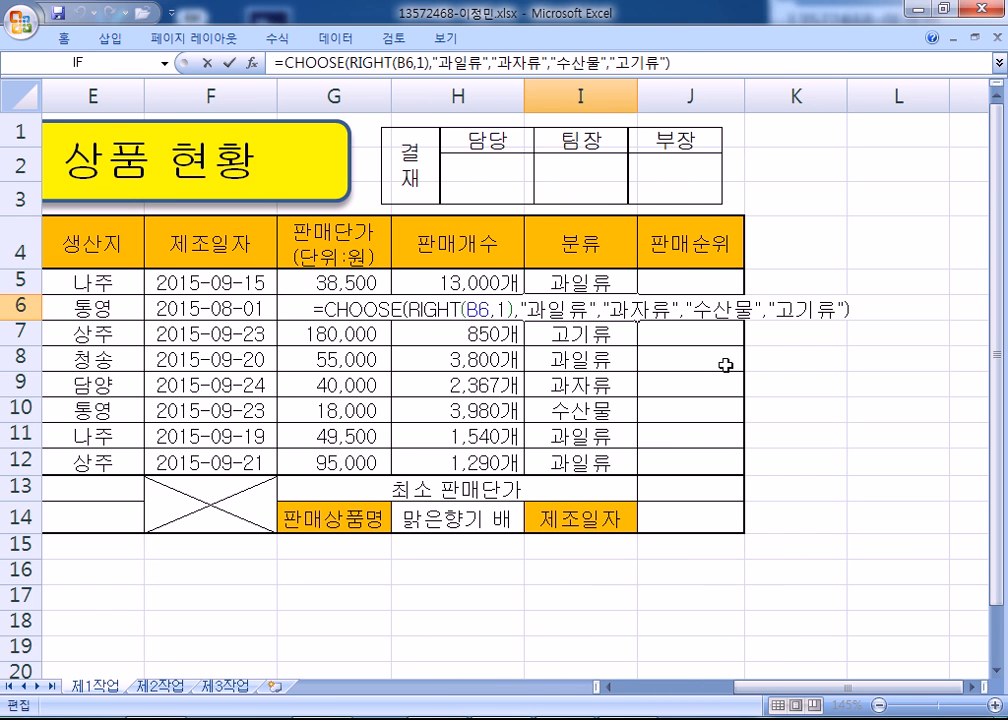
pyautogui.press('Escape')
# Correct the 생산자코드 in B6 to G-133
pyautogui.press('Home')
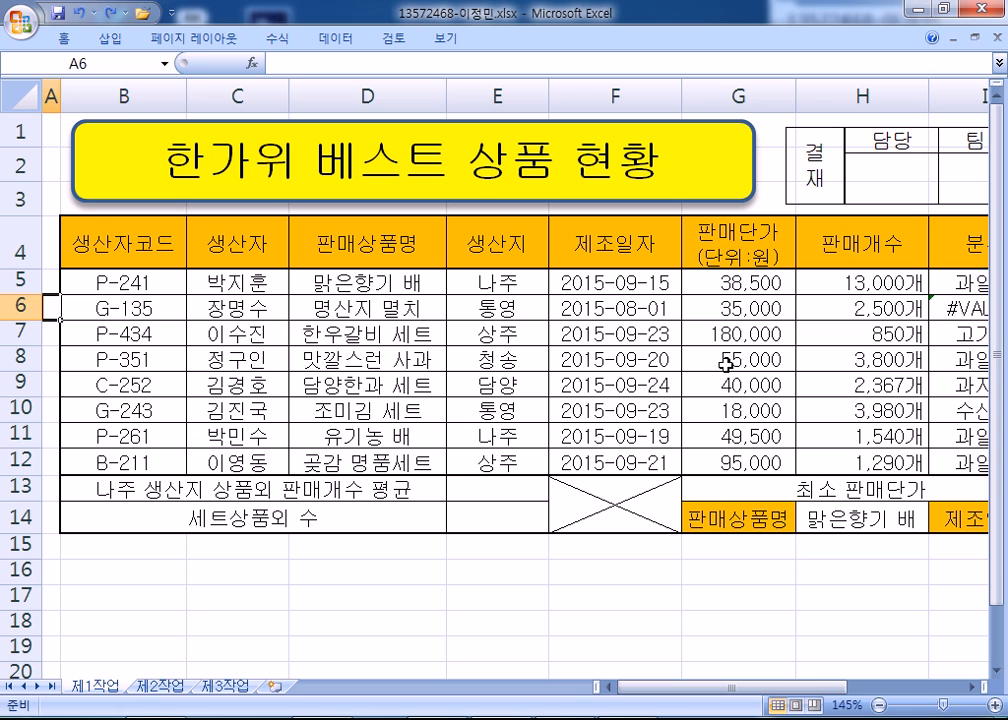
pyautogui.press('Right')
pyautogui.press('BackSpace')
pyautogui.write('3')
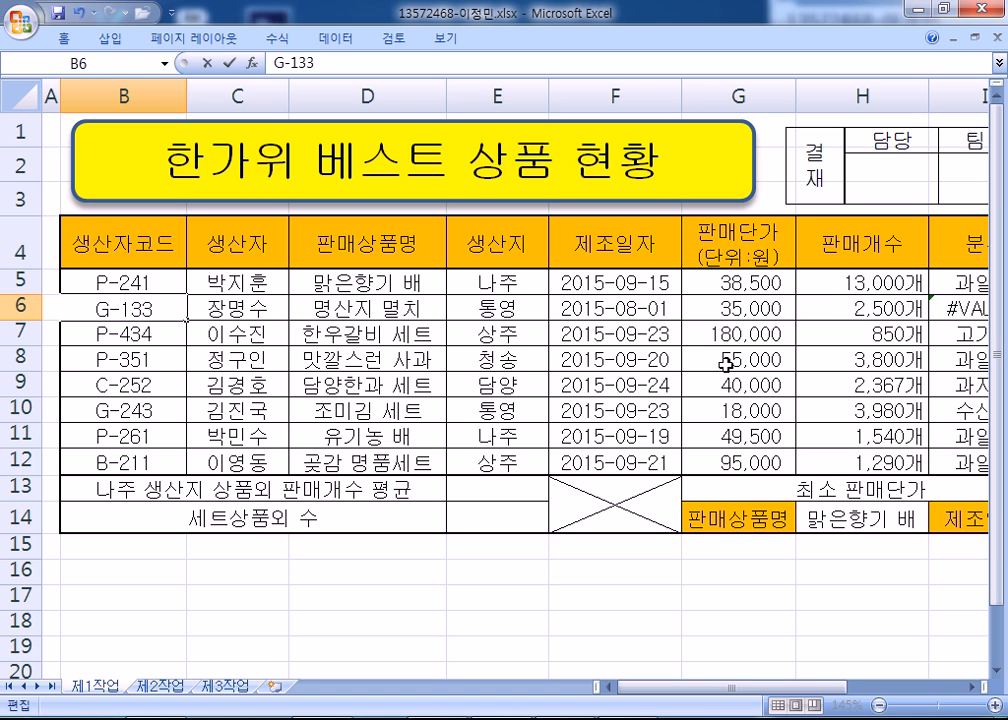
pyautogui.press('Return')
pyautogui.press('Up')
pyautogui.press('Right')
pyautogui.press('Right')
pyautogui.press('Right')
pyautogui.press('Right')
pyautogui.press('Right')
pyautogui.press('Right')
pyautogui.press('Right')
pyautogui.press('Right')
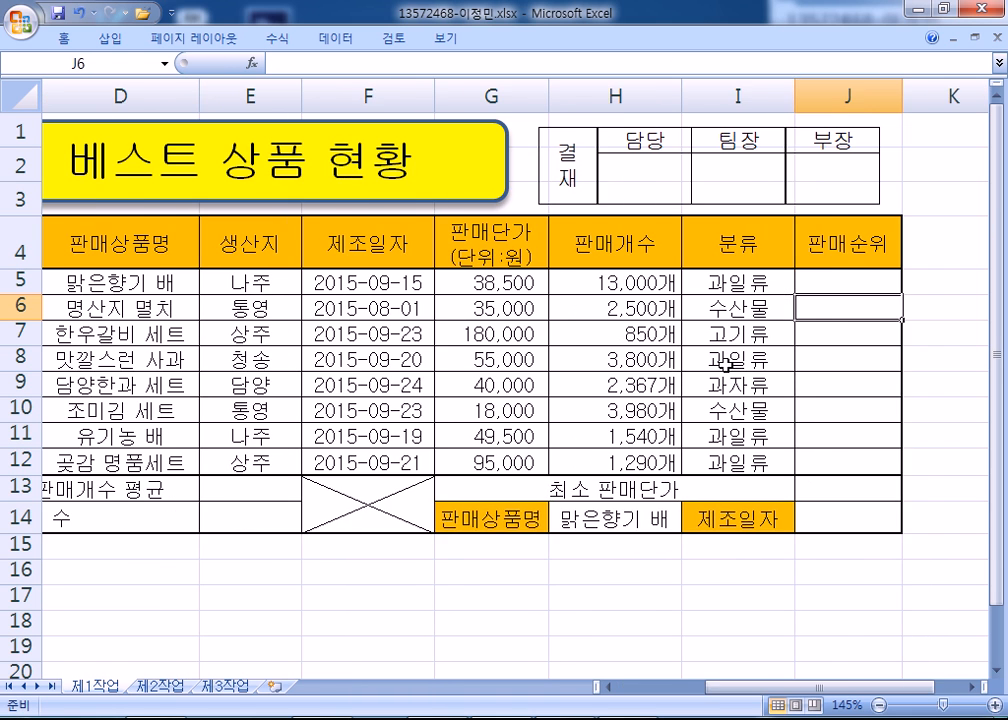
pyautogui.press('Right')
pyautogui.press('Left')
pyautogui.press('Up')
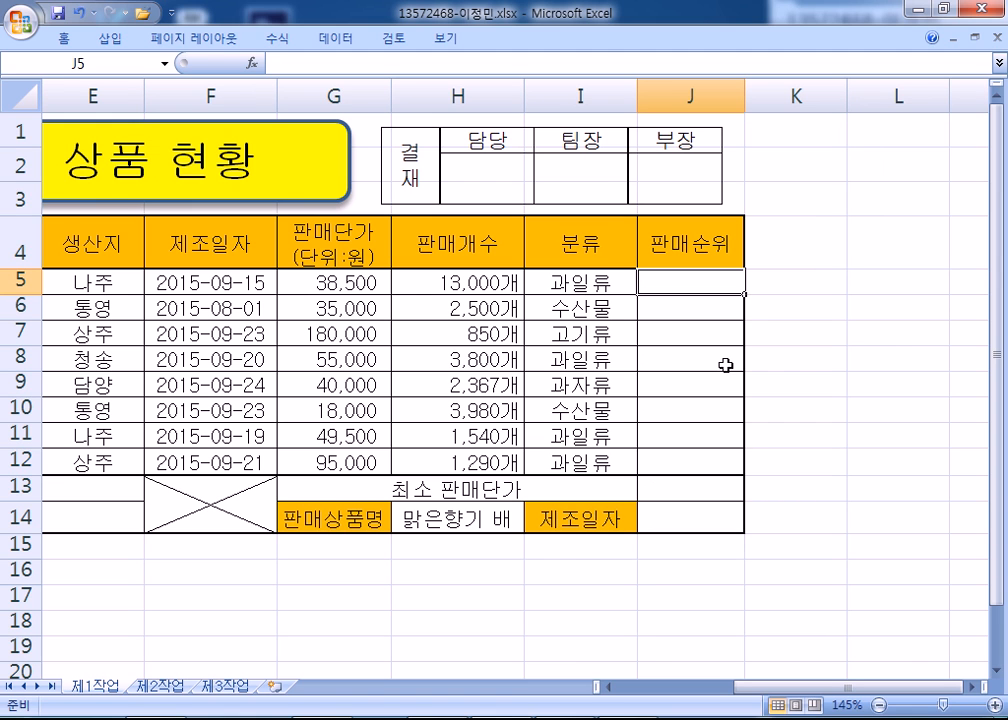
pyautogui.write('=rank(')
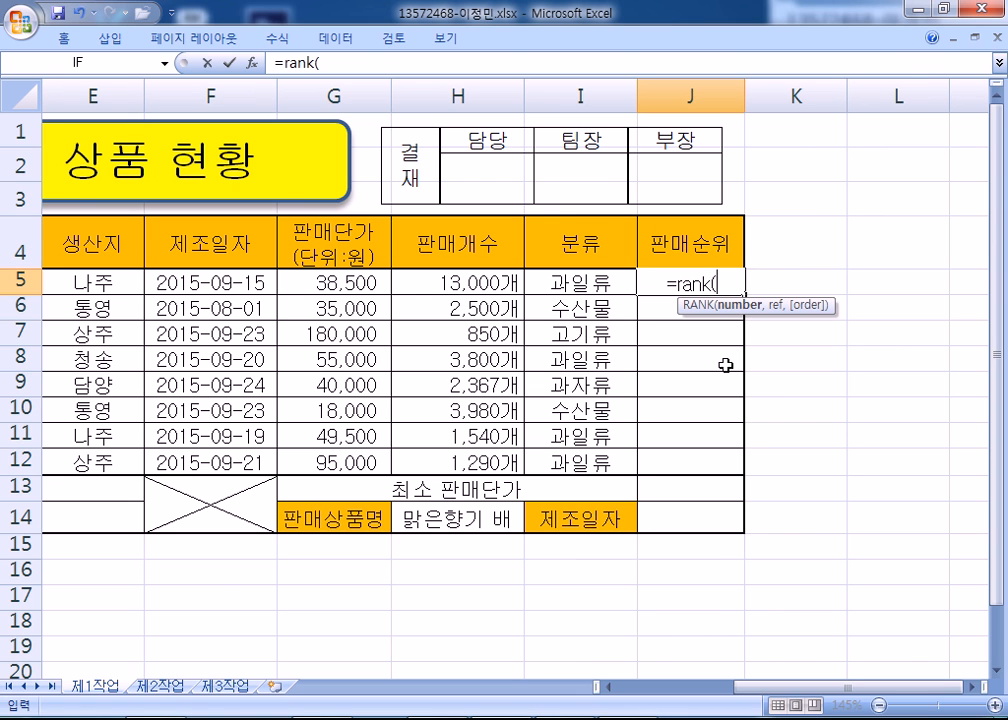
pyautogui.click(470, 288)
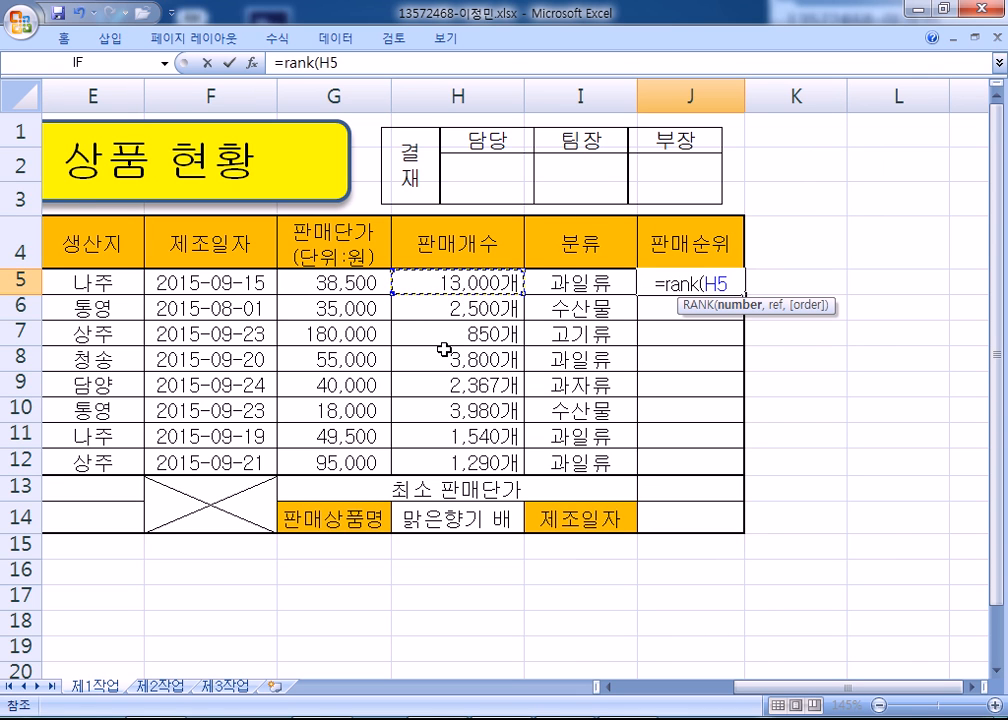
pyautogui.press('Escape')
# Correct the 판매개수 in H5 to 1300
pyautogui.click(486, 283)
pyautogui.doubleClick(494, 286)
pyautogui.press('BackSpace')
pyautogui.press('Return')
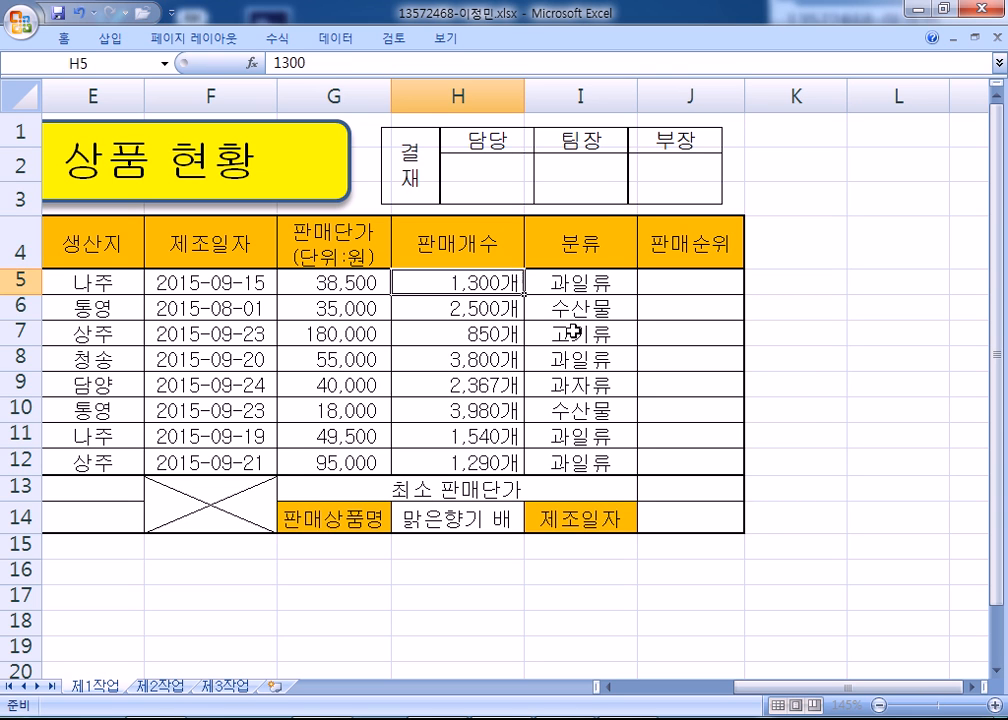
# Enter =RANK(H5,H5:H12) in J5 of the 판매순위 column to rank the 판매개수
pyautogui.click(671, 284)
pyautogui.write('=RANK(')
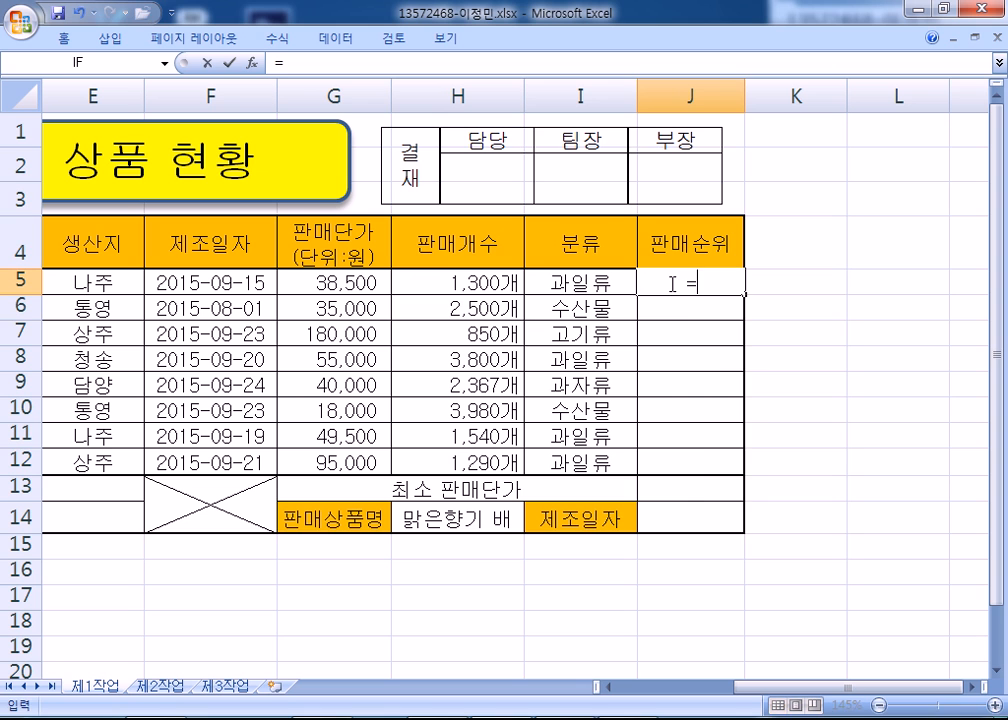
pyautogui.click(428, 288)
pyautogui.write(',')
pyautogui.moveTo(427, 290); pyautogui.dragTo(427, 457)
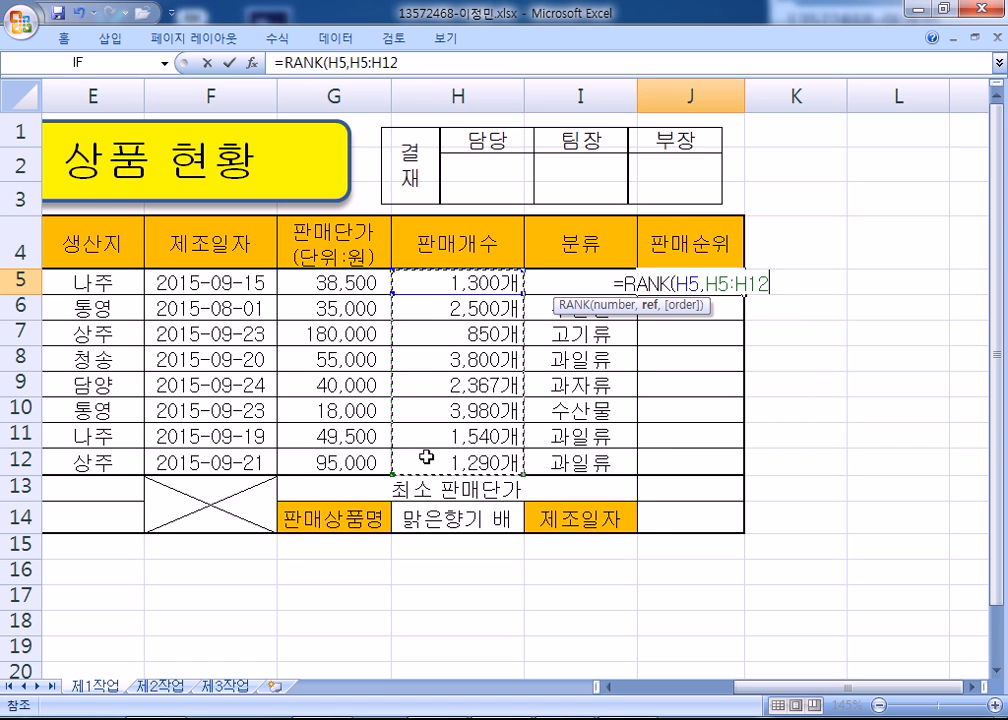
pyautogui.press('Return')
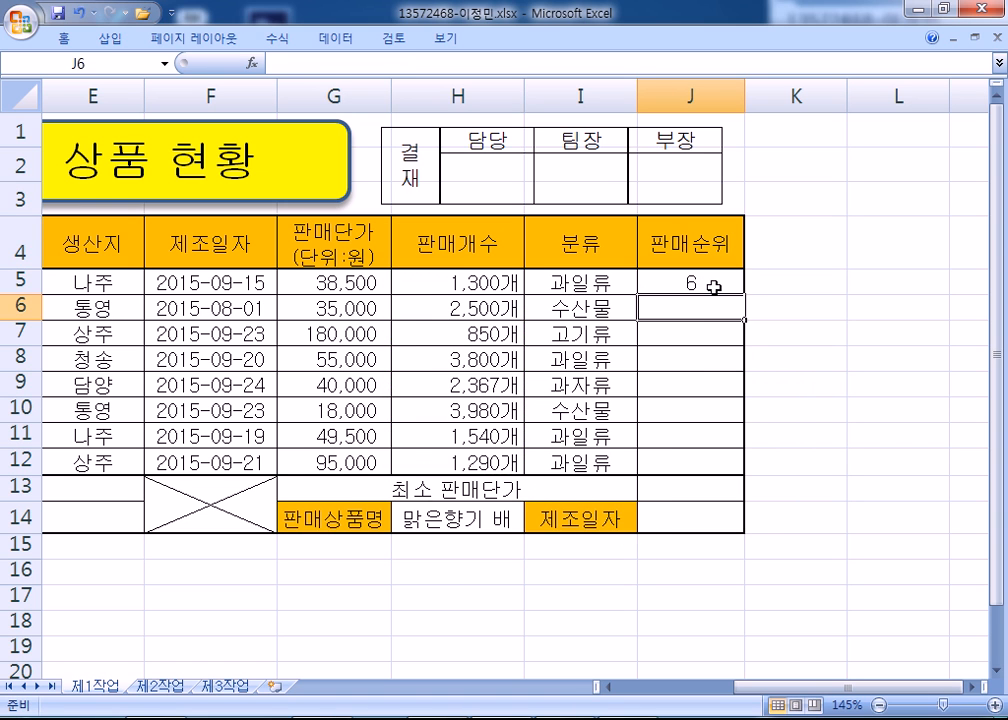
# Append &"위" to the RANK formula in J5 and fill it down to J12
pyautogui.click(713, 287)
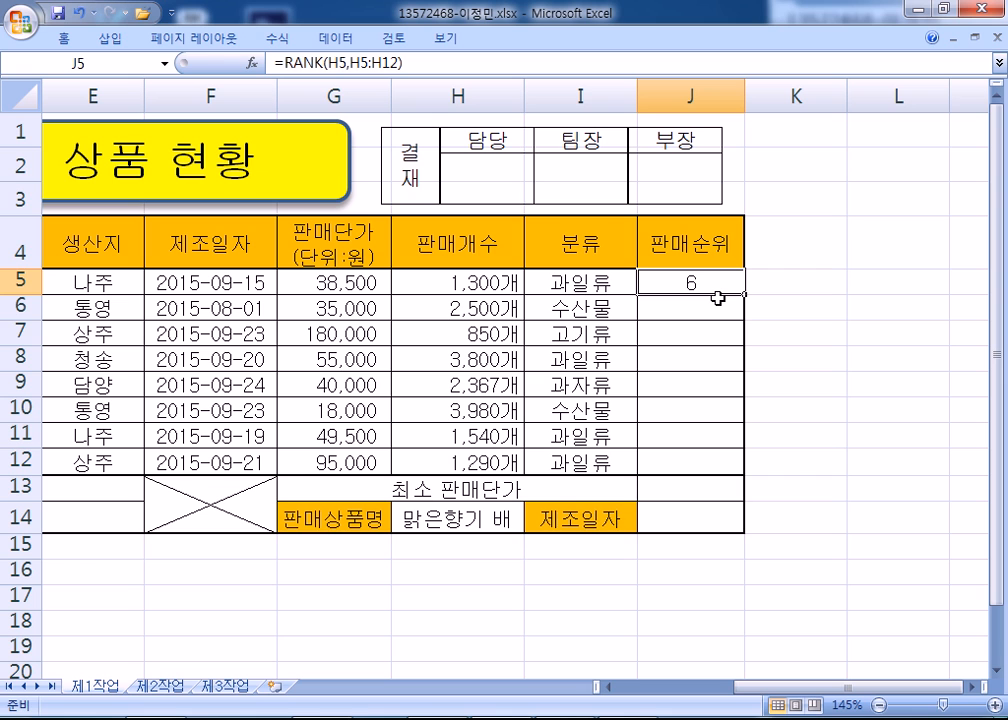
pyautogui.press('F2')
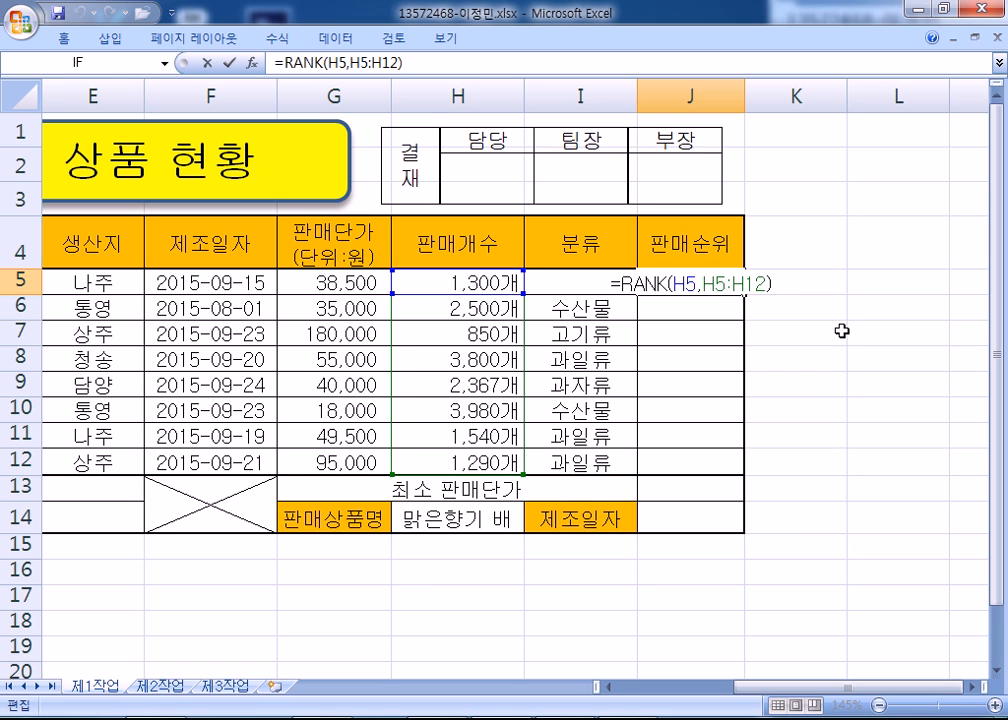
pyautogui.write('&"위"')
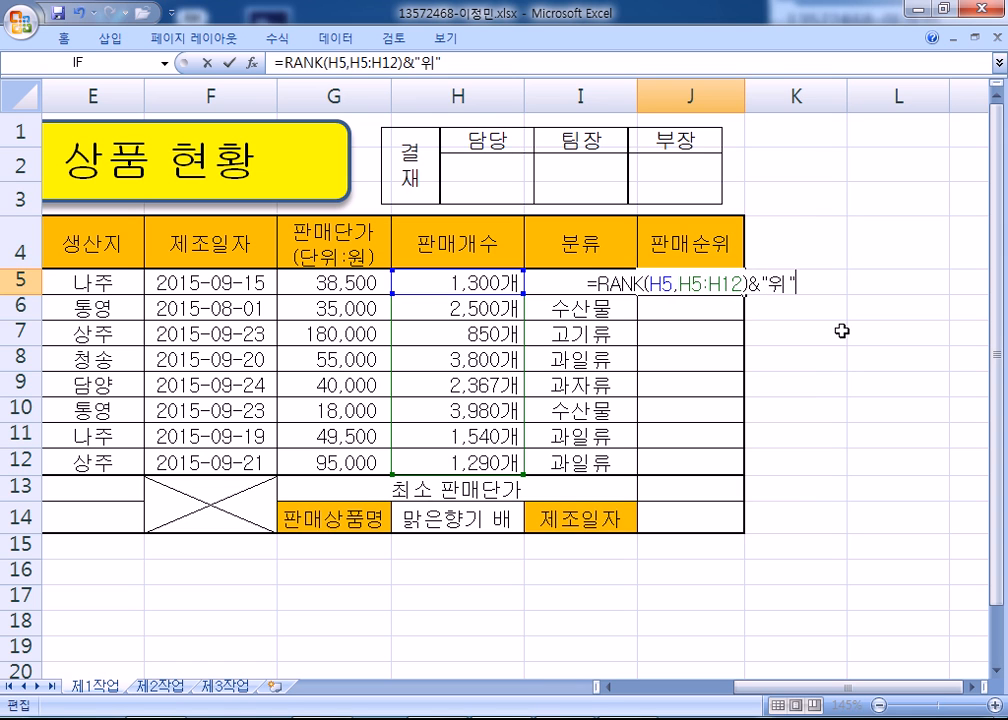
pyautogui.press('Return')
pyautogui.press('Up')
pyautogui.moveTo(740, 289); pyautogui.dragTo(713, 459)
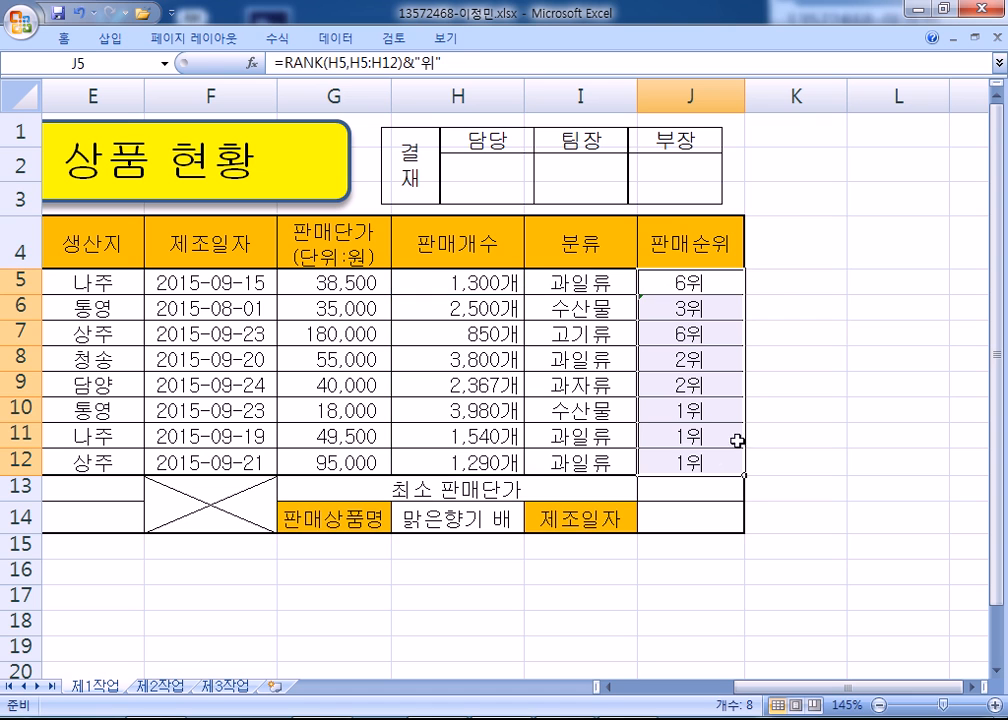
# Make the RANK range absolute as $H$5:$H$12 and enter the corrected formula in all of J5:J12
pyautogui.moveTo(445, 67); pyautogui.dragTo(275, 62)
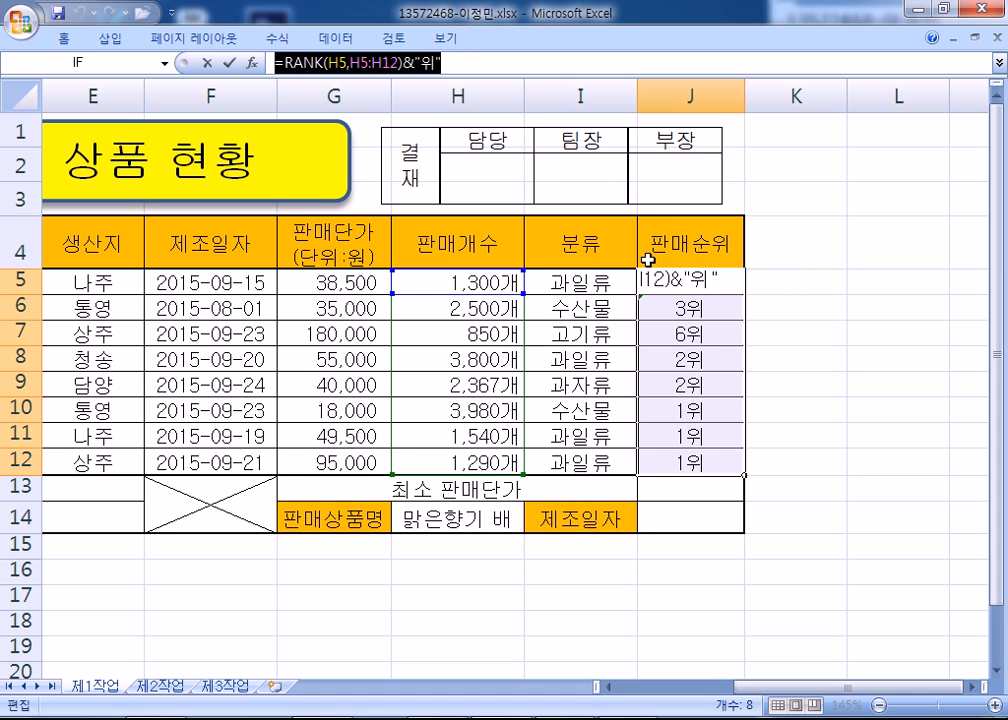
pyautogui.click(711, 286)
pyautogui.doubleClick(705, 284)
pyautogui.moveTo(668, 284); pyautogui.dragTo(705, 459)
pyautogui.press('F4')
pyautogui.press('Return')
pyautogui.click(713, 281)
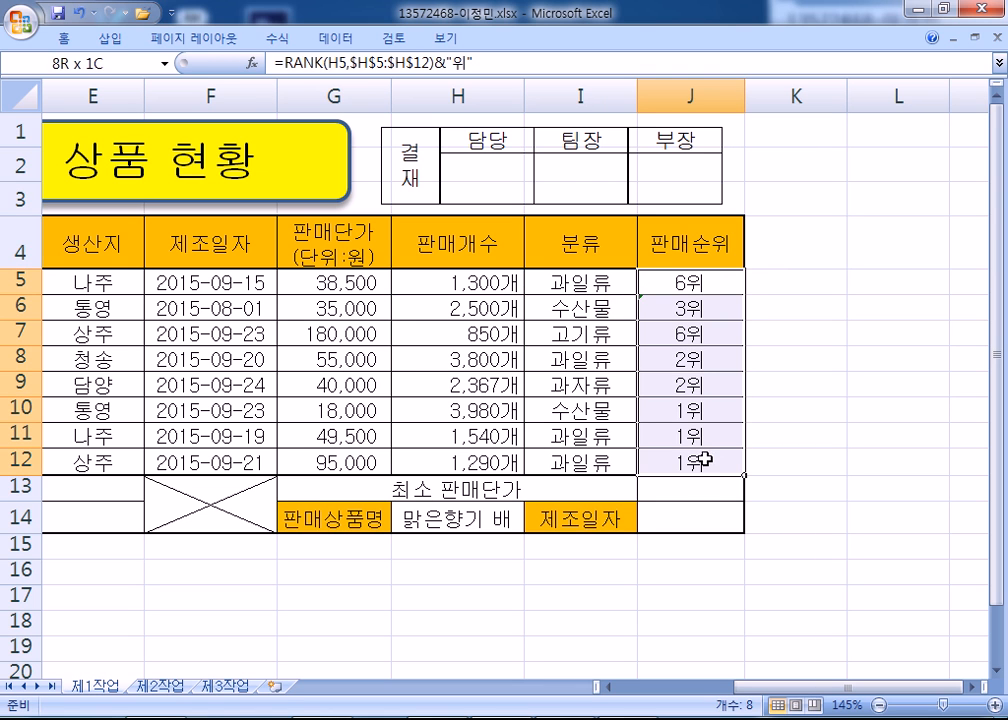
pyautogui.press('F2')
pyautogui.hotkey('ctrl', 'Return')
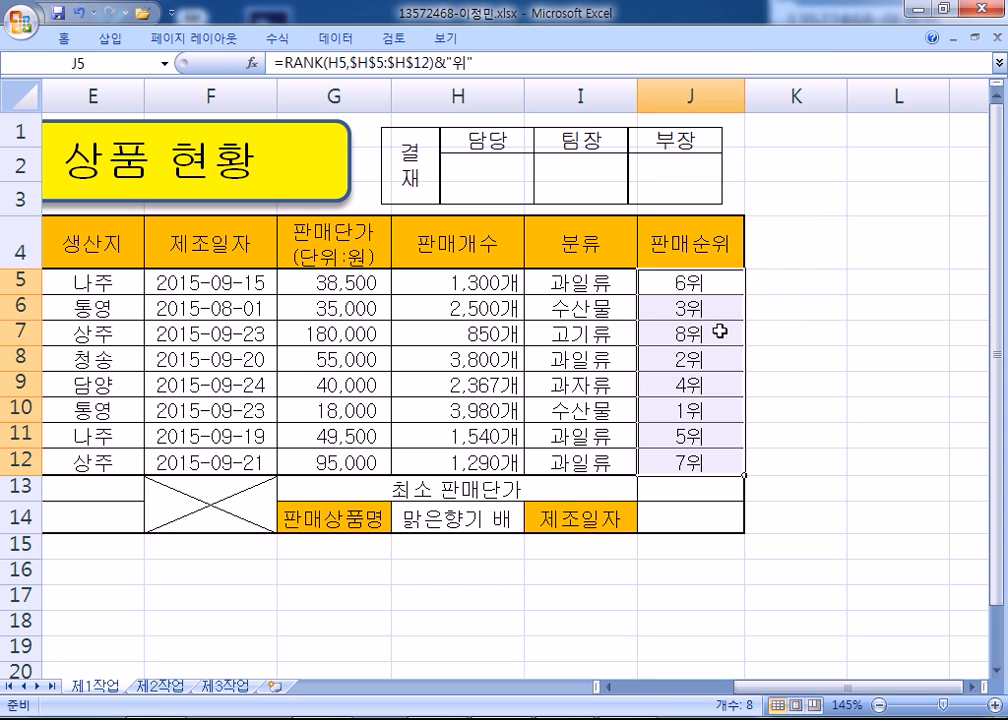
# Copy the RANK formula text from J5 into the Notepad list below the CHOOSE formula and return to Excel
pyautogui.click(702, 281)
pyautogui.moveTo(494, 77); pyautogui.dragTo(276, 64)
pyautogui.hotkey('ctrl', 'c')
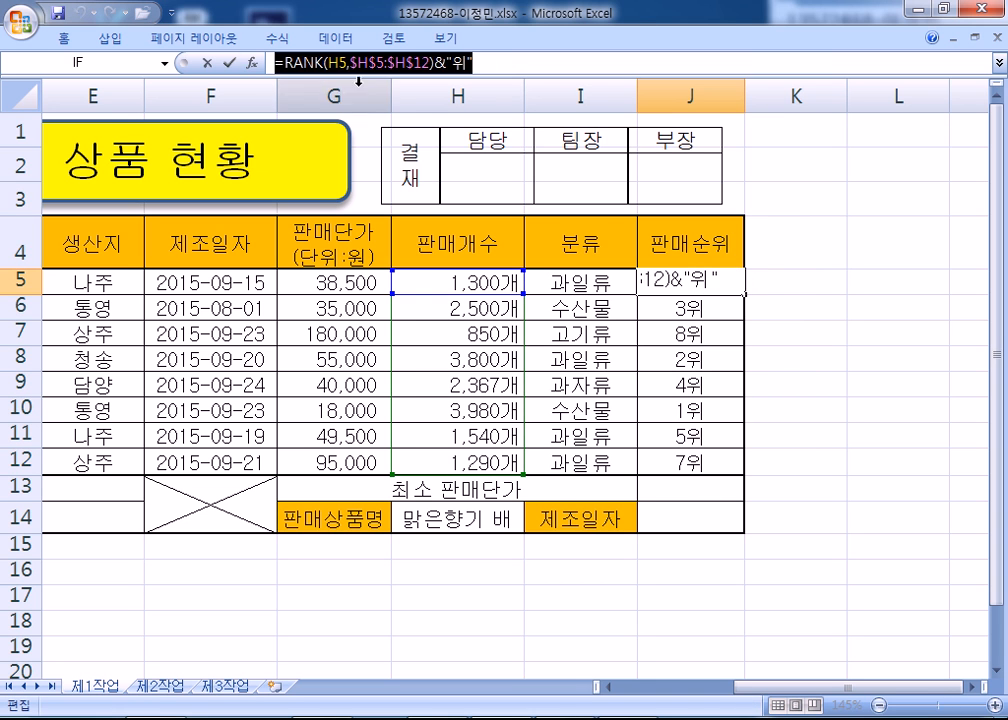
pyautogui.hotkey('alt', 'Tab')
pyautogui.hotkey('ctrl', 'v')
pyautogui.press('Return')
pyautogui.press('Return')
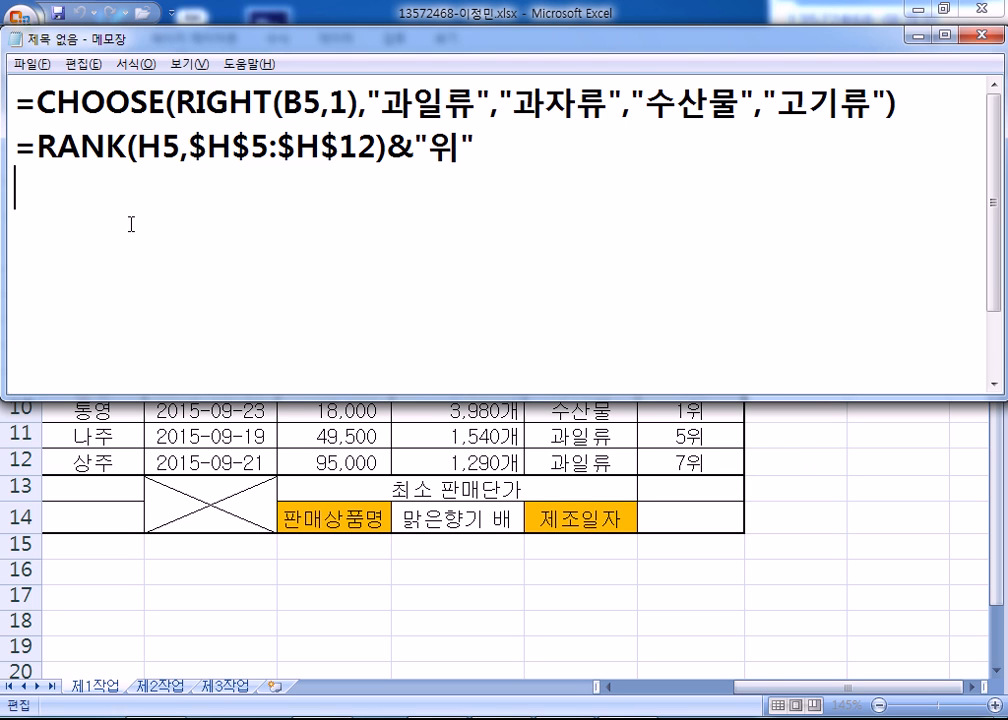
pyautogui.hotkey('alt', 'Tab')
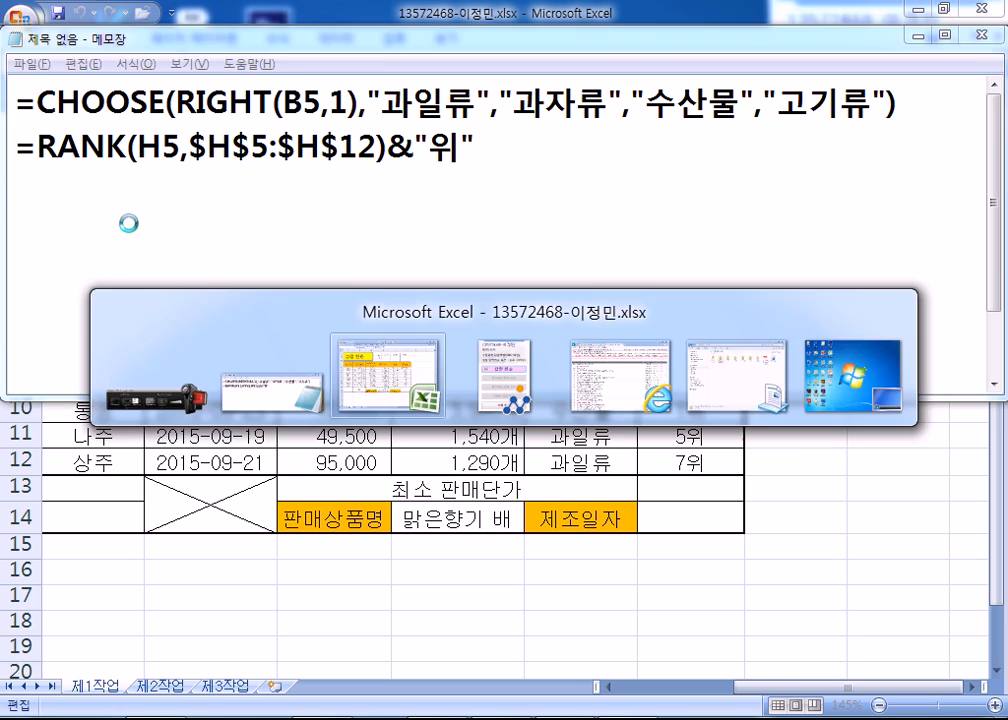
pyautogui.hotkey('ctrl', 'Return')
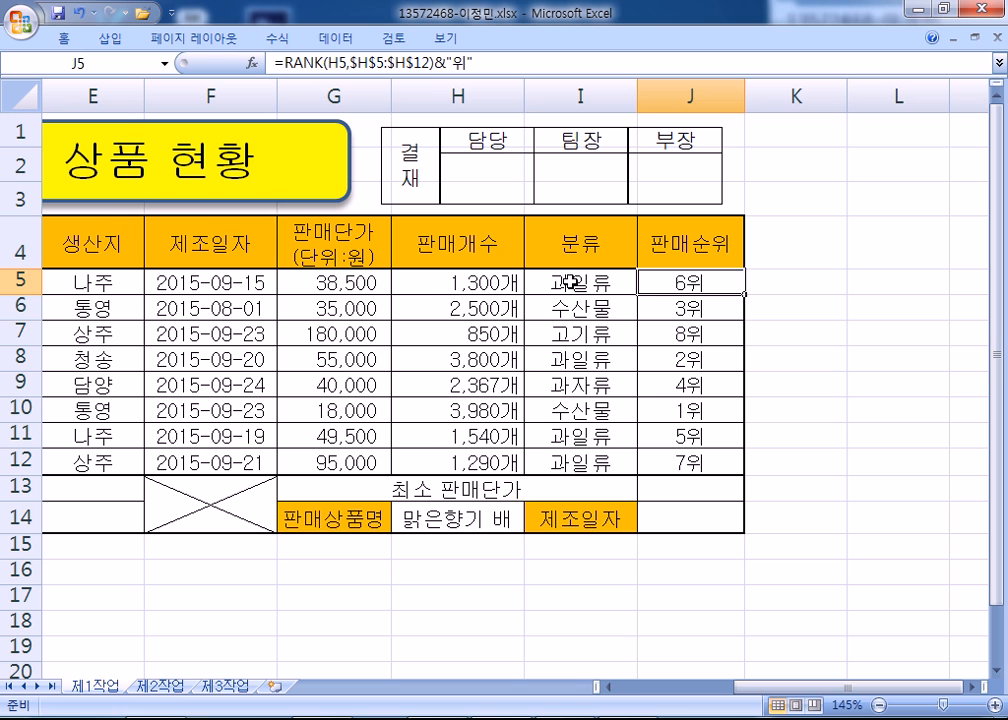
pyautogui.doubleClick(683, 290)
pyautogui.press('Escape')
pyautogui.hotkey('alt', 'Tab')
pyautogui.hotkey('alt', 'Tab')
# Start a ROUND formula with a nested DAVERAGE in E13, using B4:H12 as its database
pyautogui.press('Home')
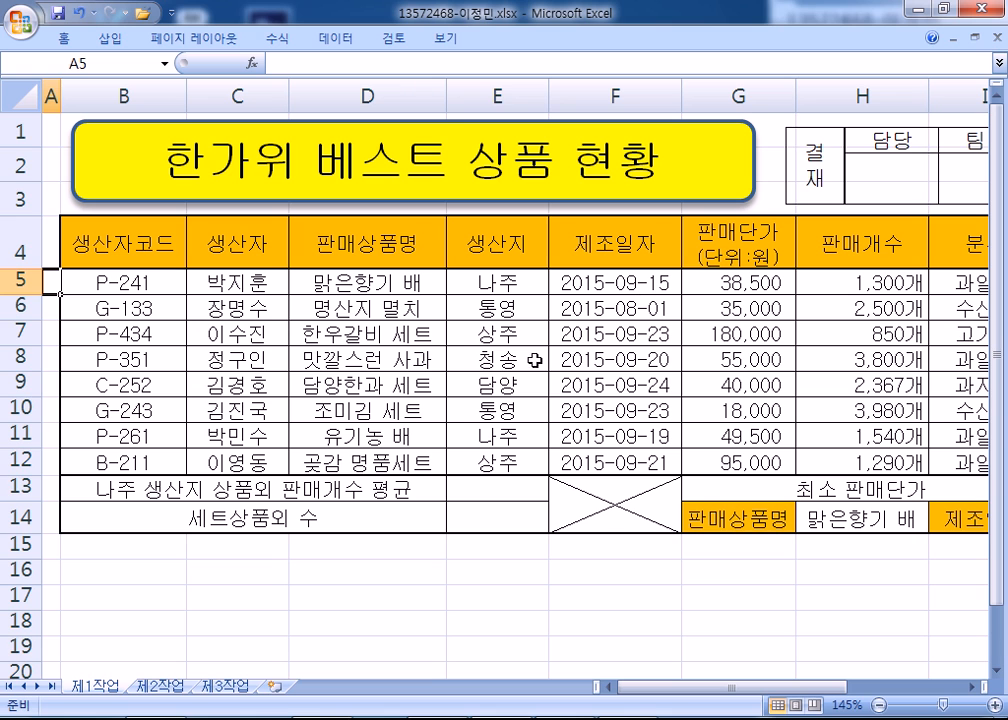
pyautogui.click(502, 487)
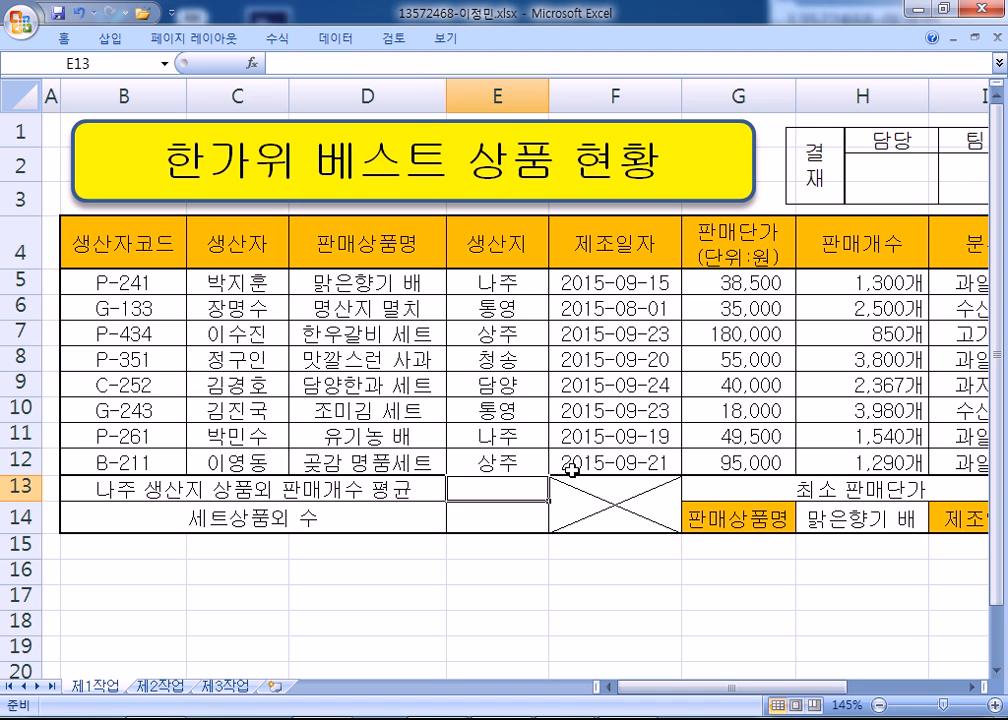
pyautogui.write('=round(')
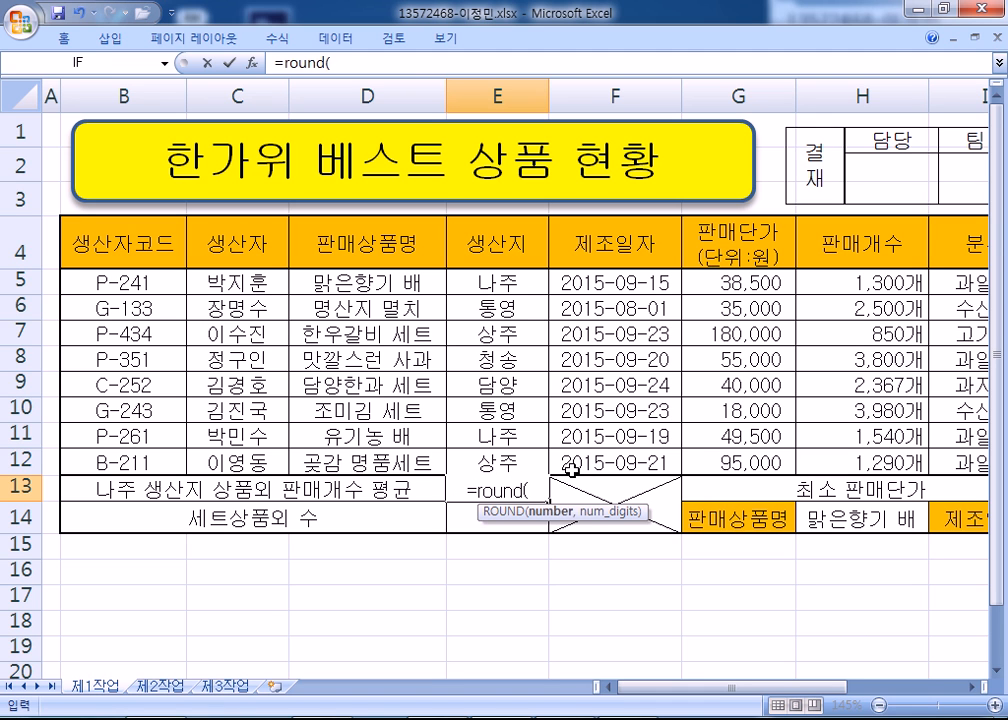
pyautogui.write('DAVE')
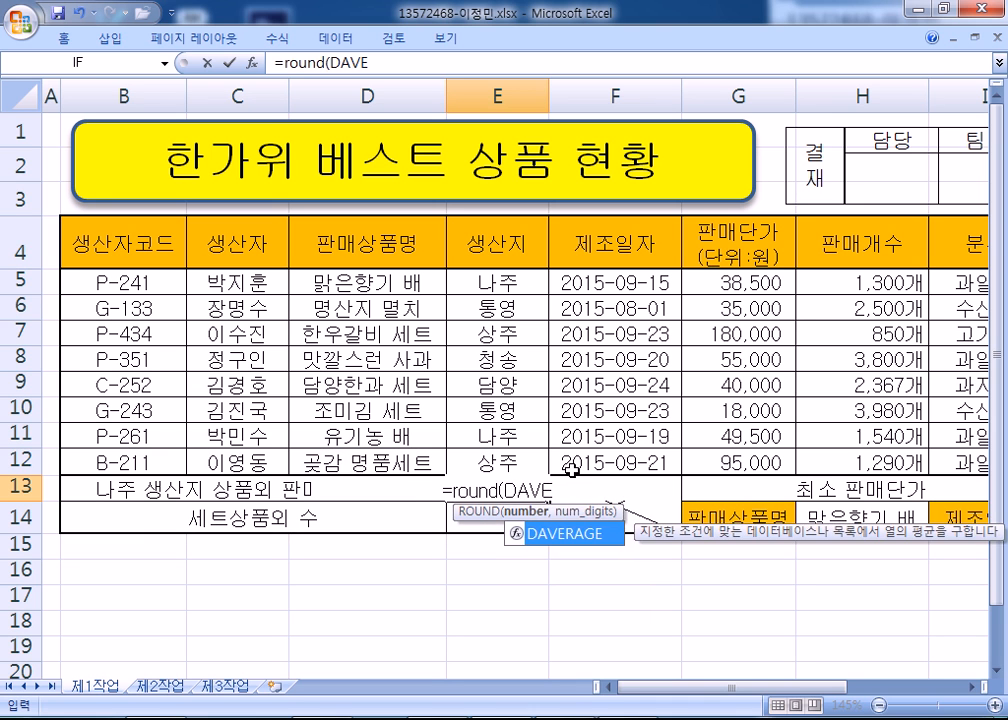
pyautogui.press('Tab')
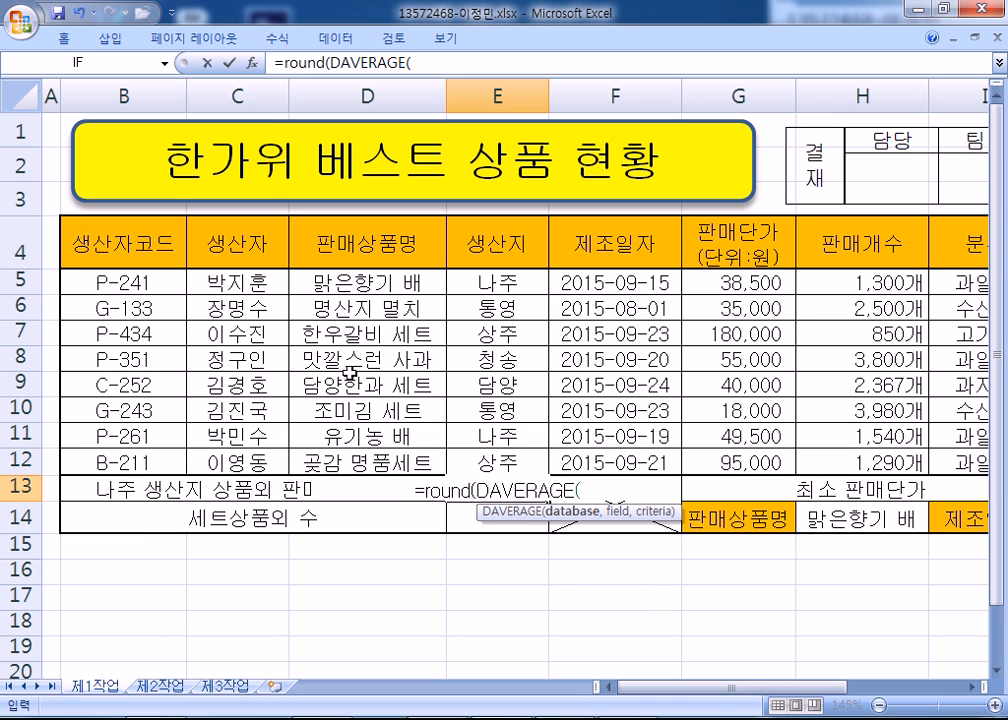
pyautogui.moveTo(135, 241); pyautogui.dragTo(627, 460)
pyautogui.write(',')
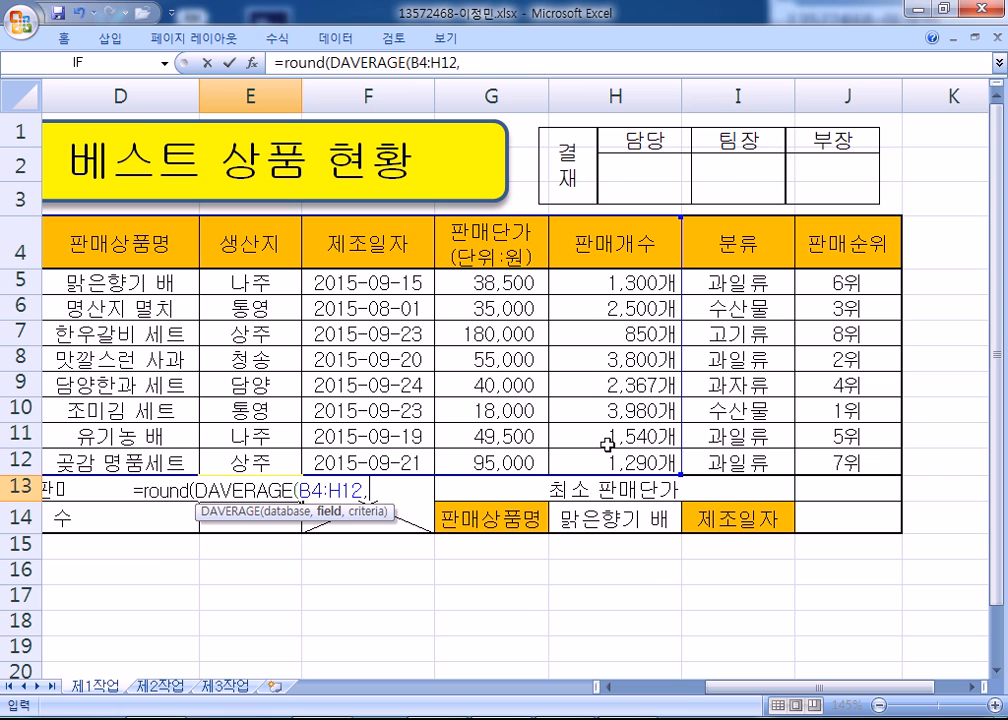
# Complete the E13 formula with field H4, criteria E4:E5 and -2 as the number of digits for ROUND
pyautogui.click(610, 244)
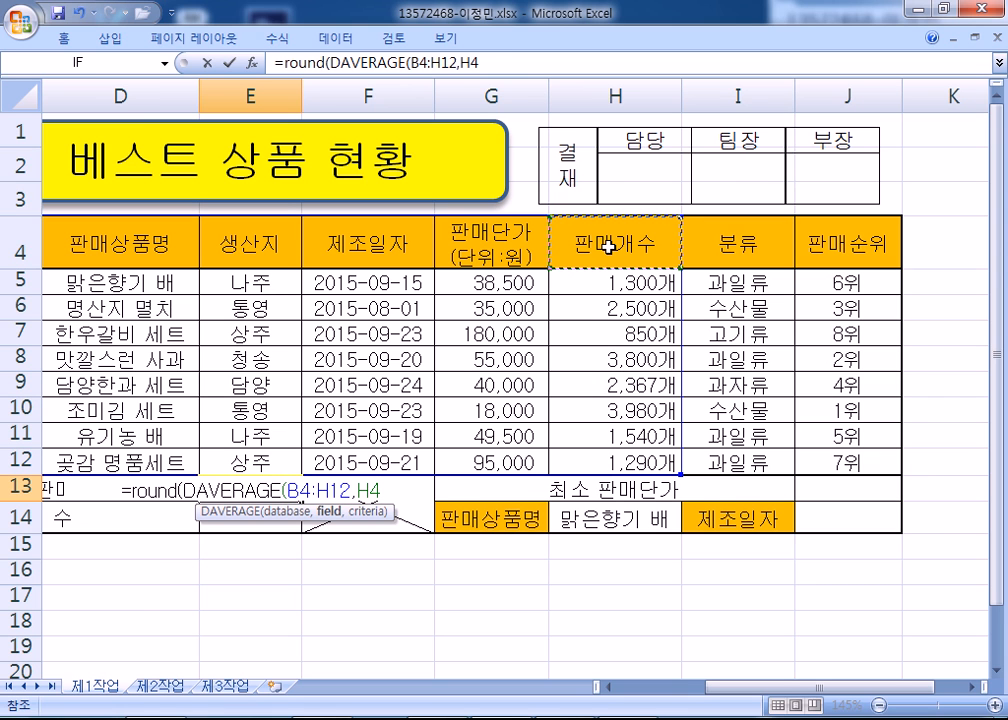
pyautogui.moveTo(265, 241); pyautogui.dragTo(265, 275)
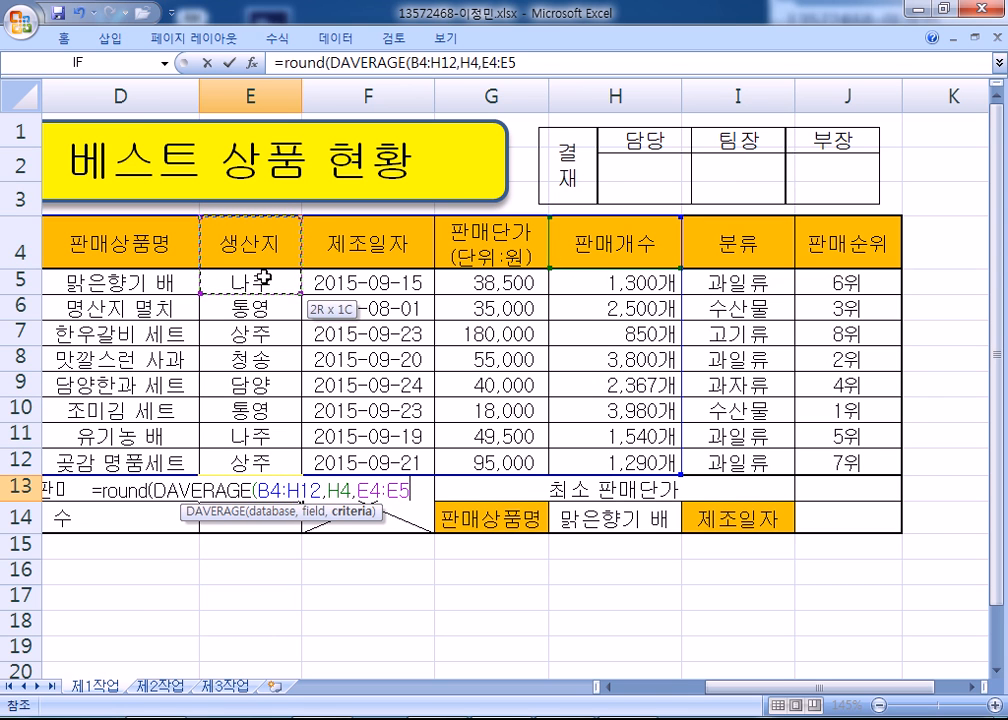
pyautogui.write('),')
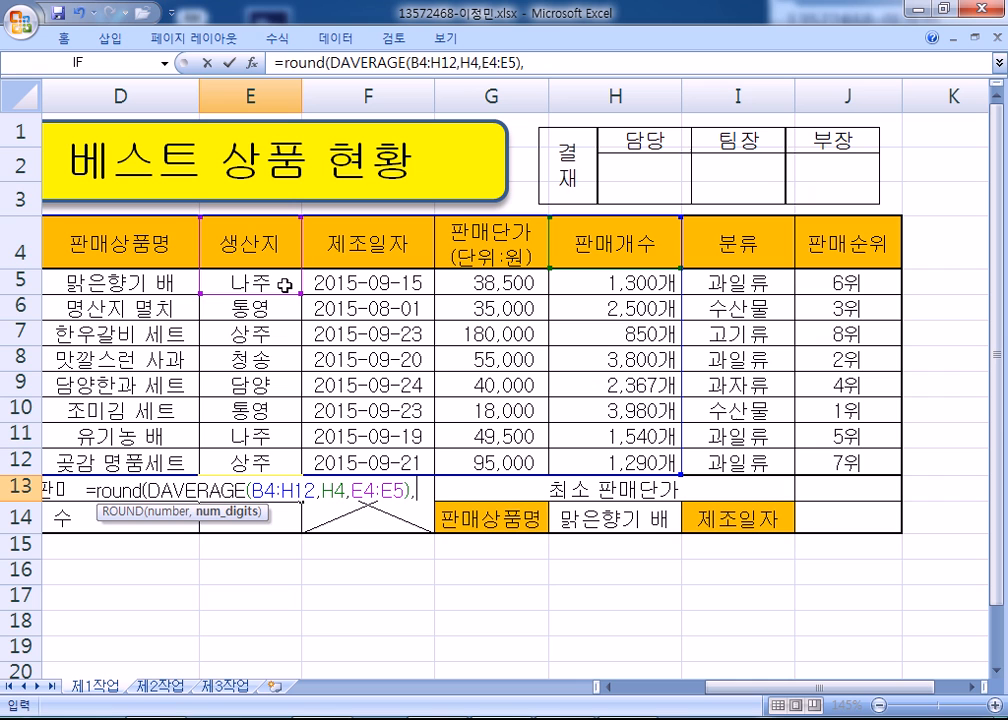
pyautogui.write('-2(')
pyautogui.press('BackSpace')
pyautogui.write(')')
pyautogui.press('Return')
pyautogui.press('Up')
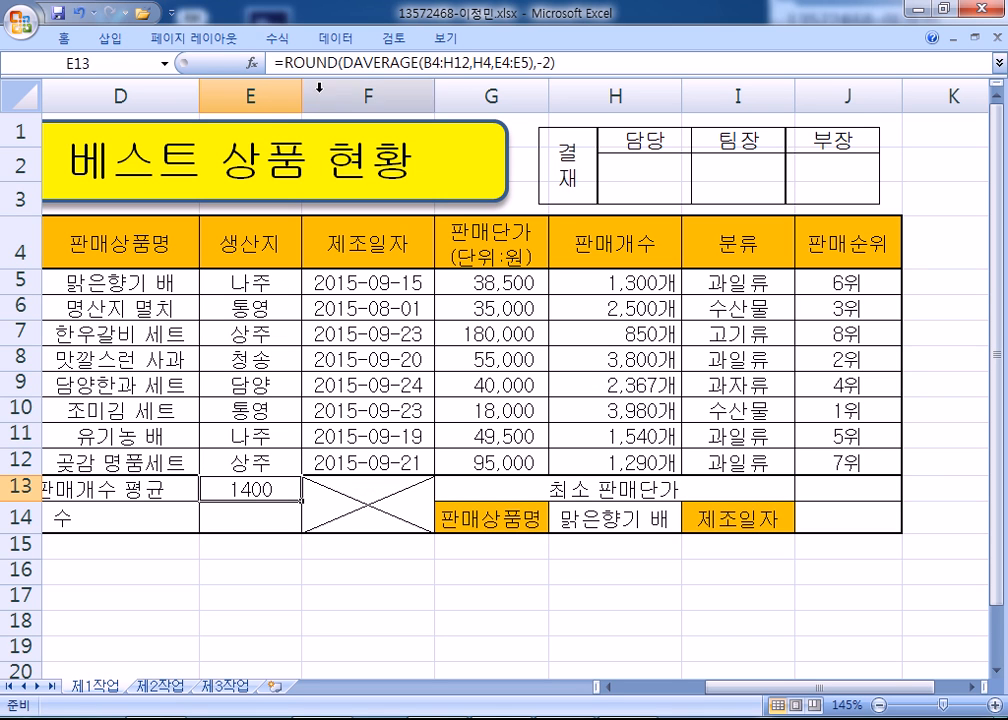
# Right-align the 판매개수 average in E13
pyautogui.doubleClick(64, 38)
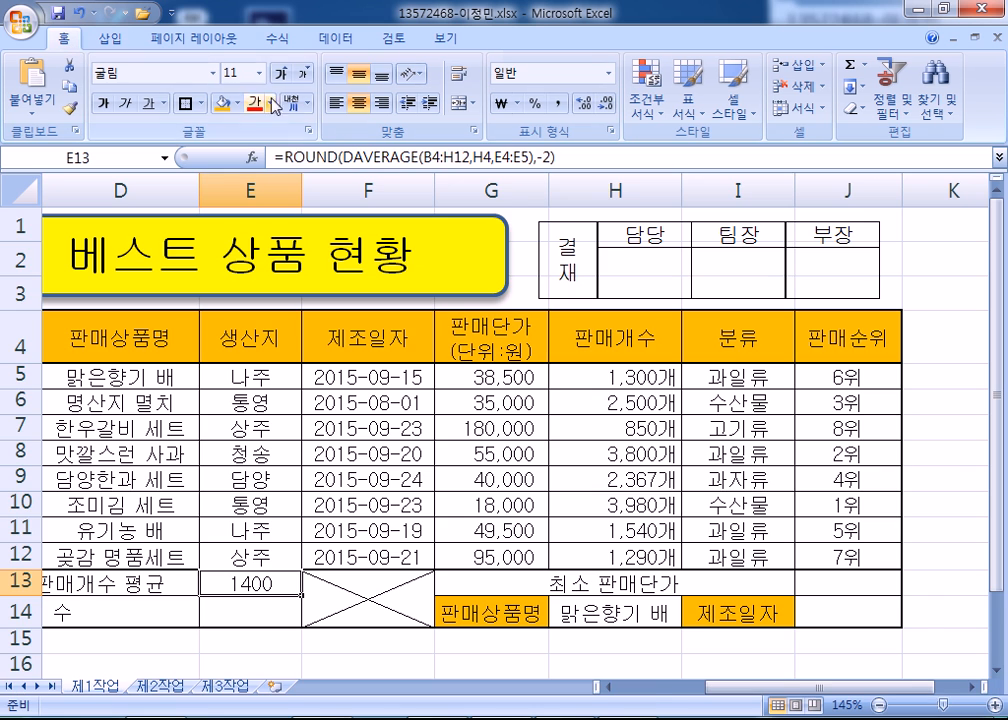
pyautogui.scroll(-2, 383, 122)
pyautogui.click(358, 102)
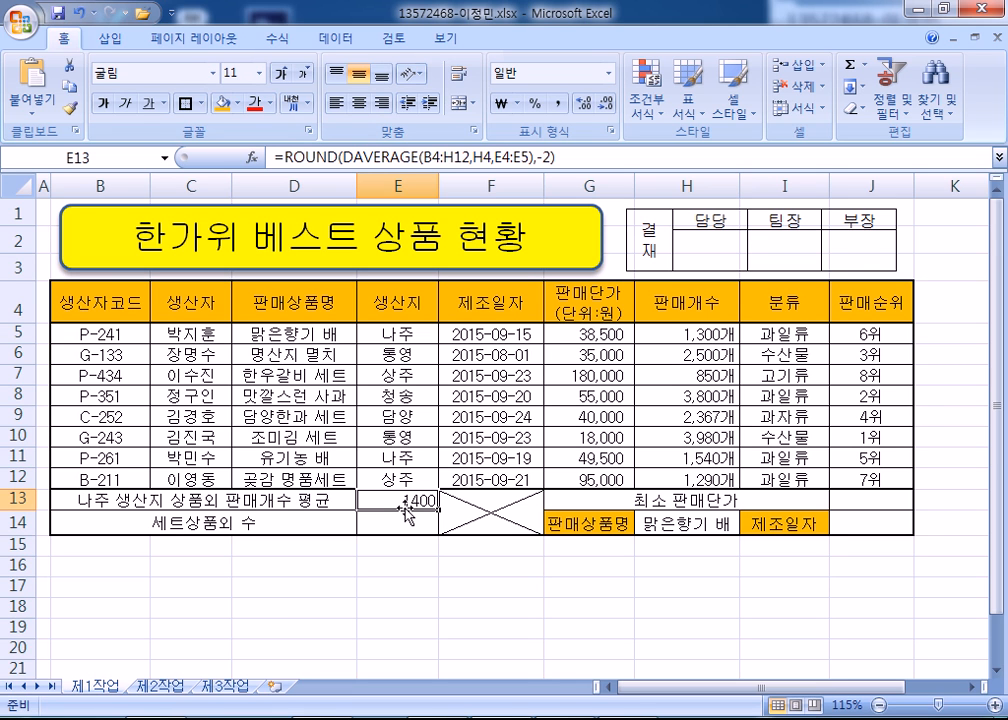
# Apply the comma number style to E13 and copy its ROUND formula text into the Notepad list, returning to Excel
pyautogui.click(559, 104)
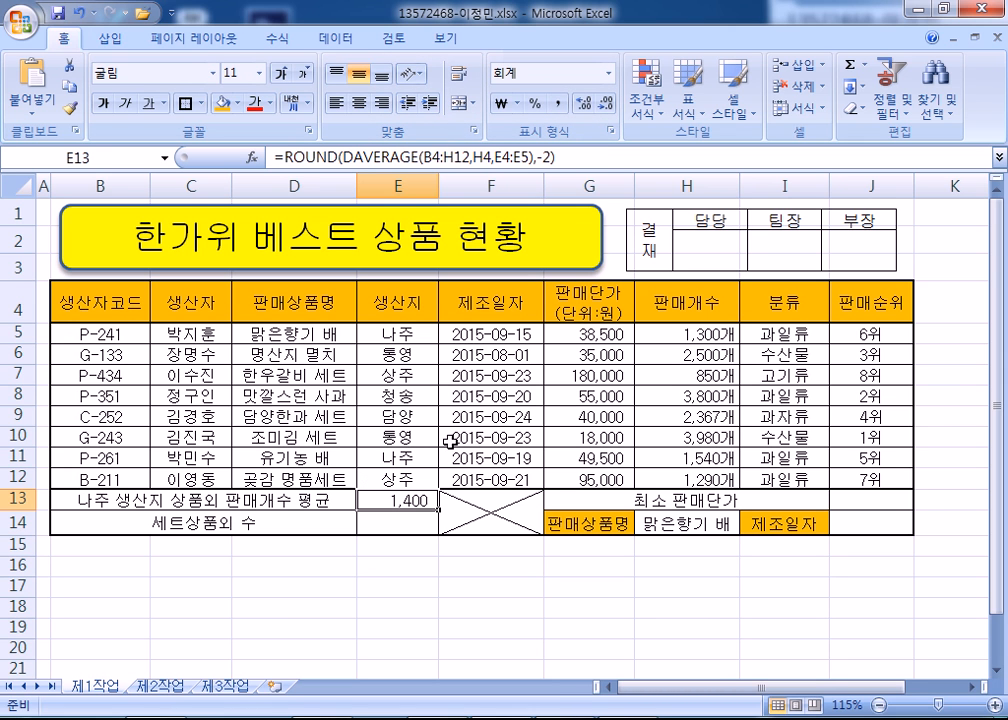
pyautogui.moveTo(572, 157); pyautogui.dragTo(219, 157)
pyautogui.hotkey('ctrl', 'c')
pyautogui.hotkey('alt', 'Tab')
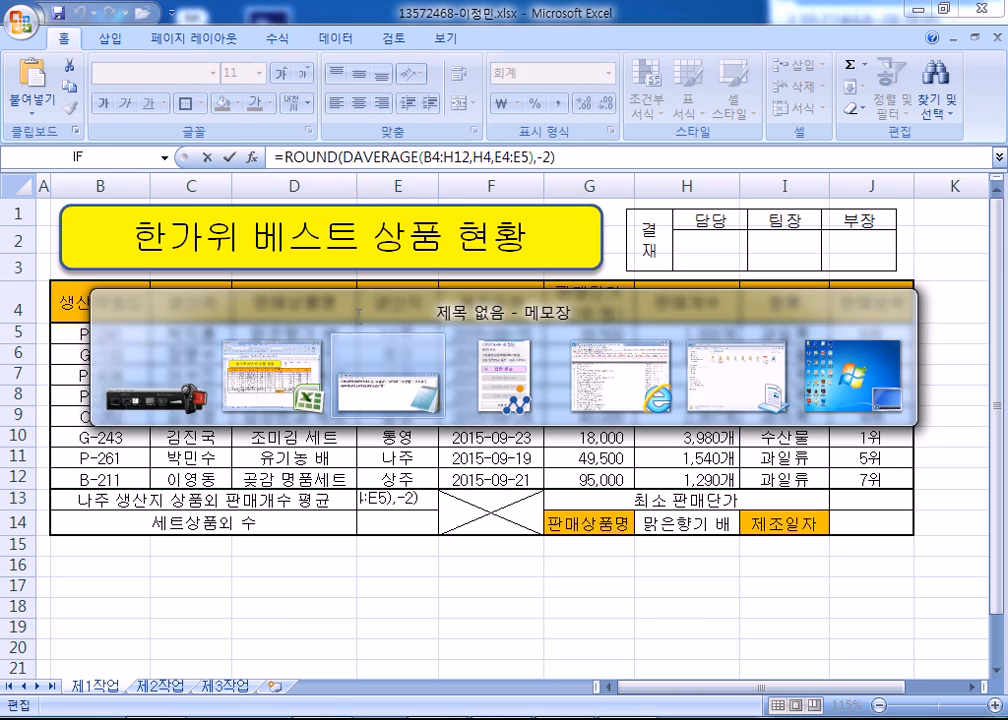
pyautogui.hotkey('ctrl', 'v')
pyautogui.press('Return')
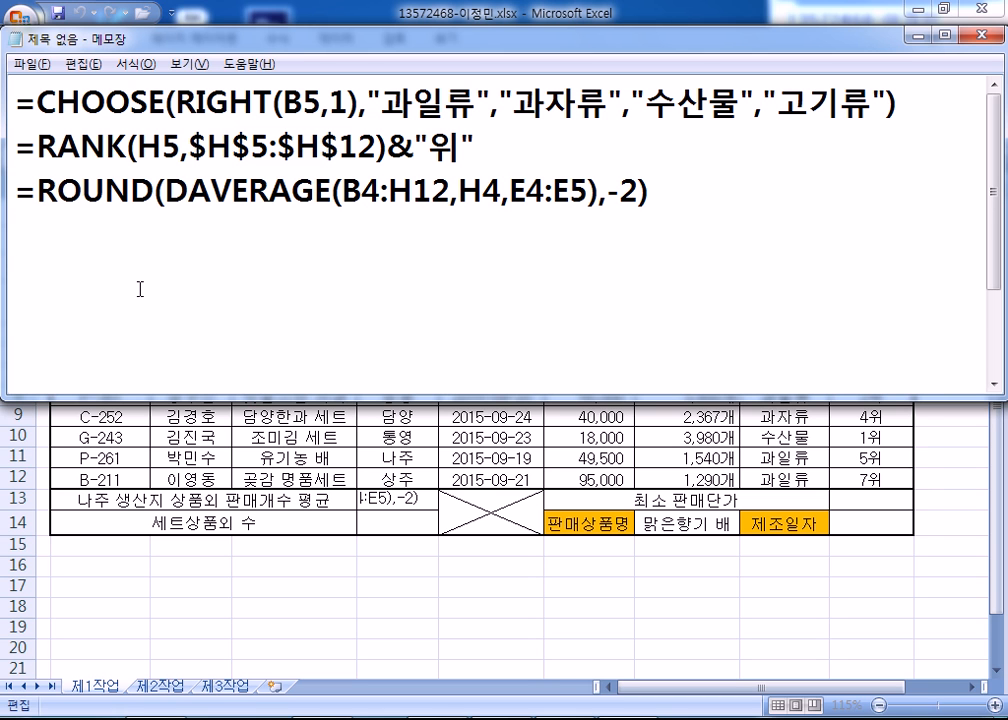
pyautogui.hotkey('alt', 'Tab')
pyautogui.press('Escape')
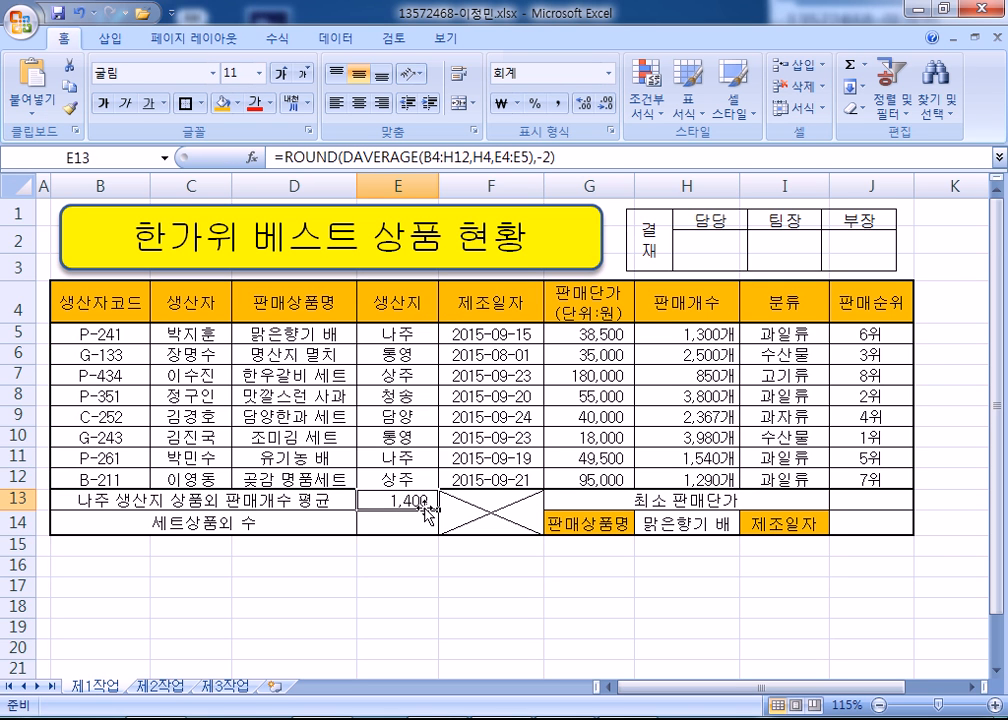
# Correct the label in B14 to read 세트상품의 수 and select E14 beside it
pyautogui.click(387, 524)
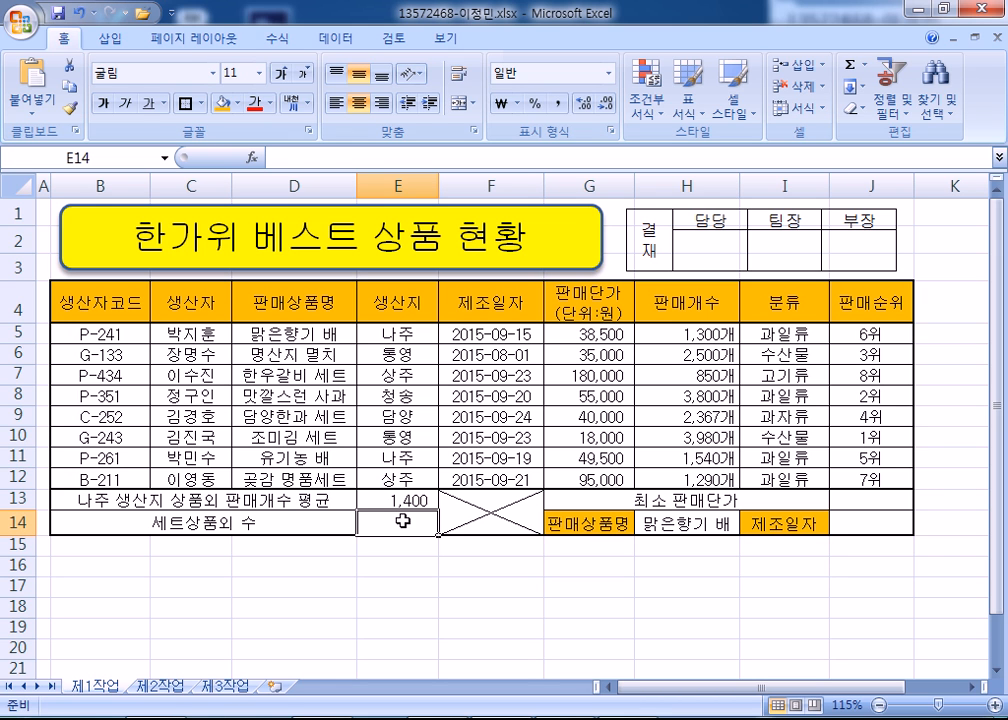
pyautogui.doubleClick(205, 524)
pyautogui.hotkey('shift', 'Left')
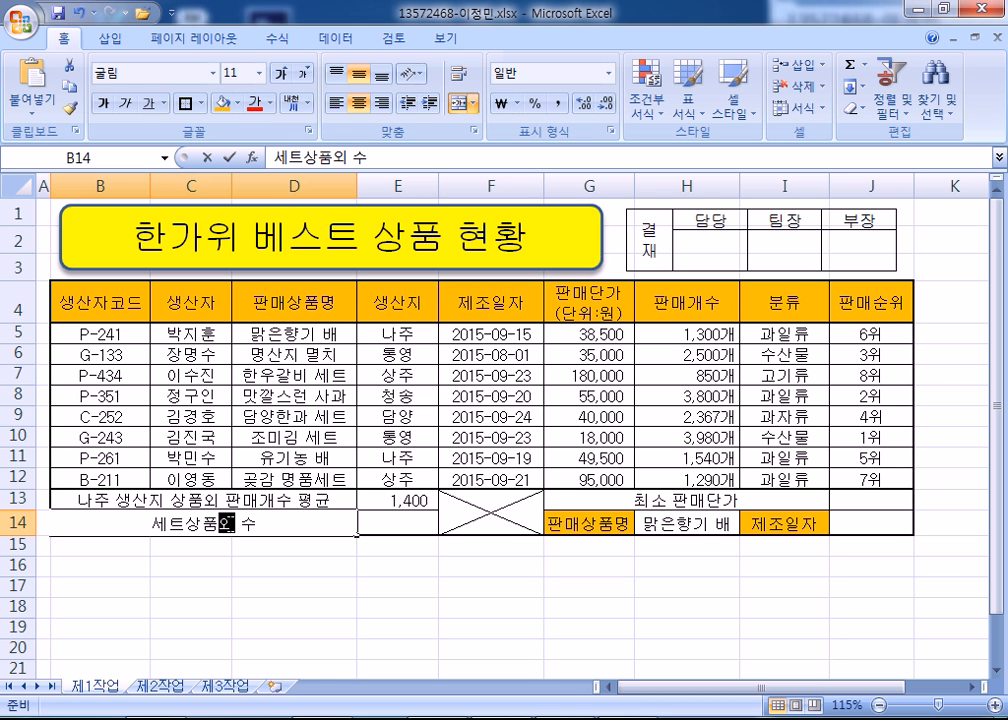
pyautogui.write('DML')
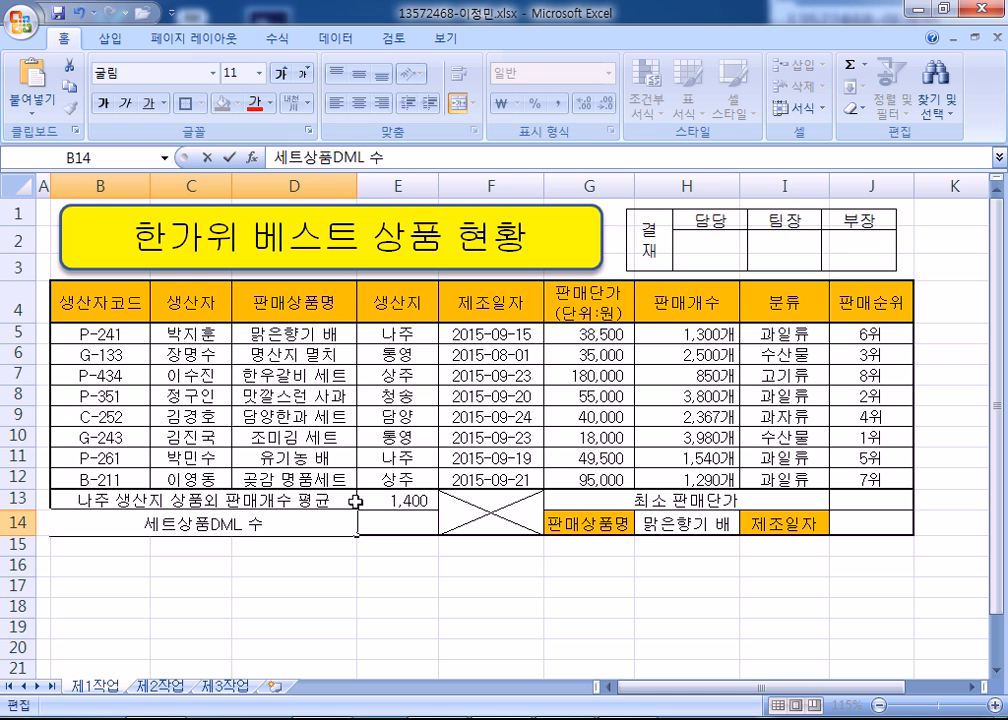
pyautogui.press('BackSpace')
pyautogui.press('BackSpace')
pyautogui.press('BackSpace')
pyautogui.write('의')
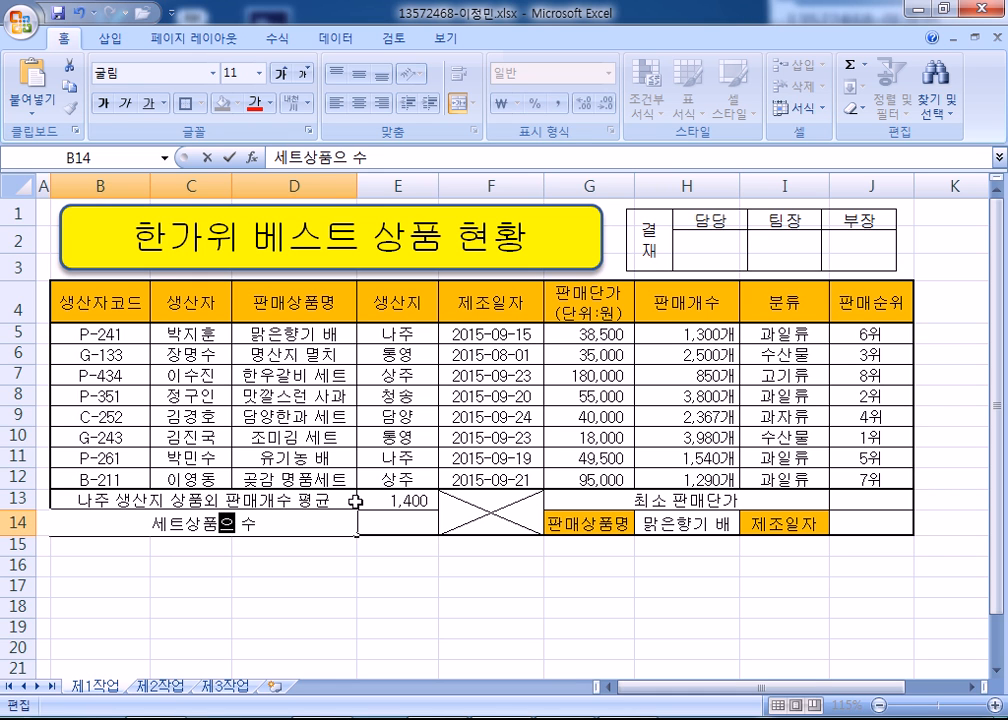
pyautogui.press('Return')
pyautogui.click(394, 522)
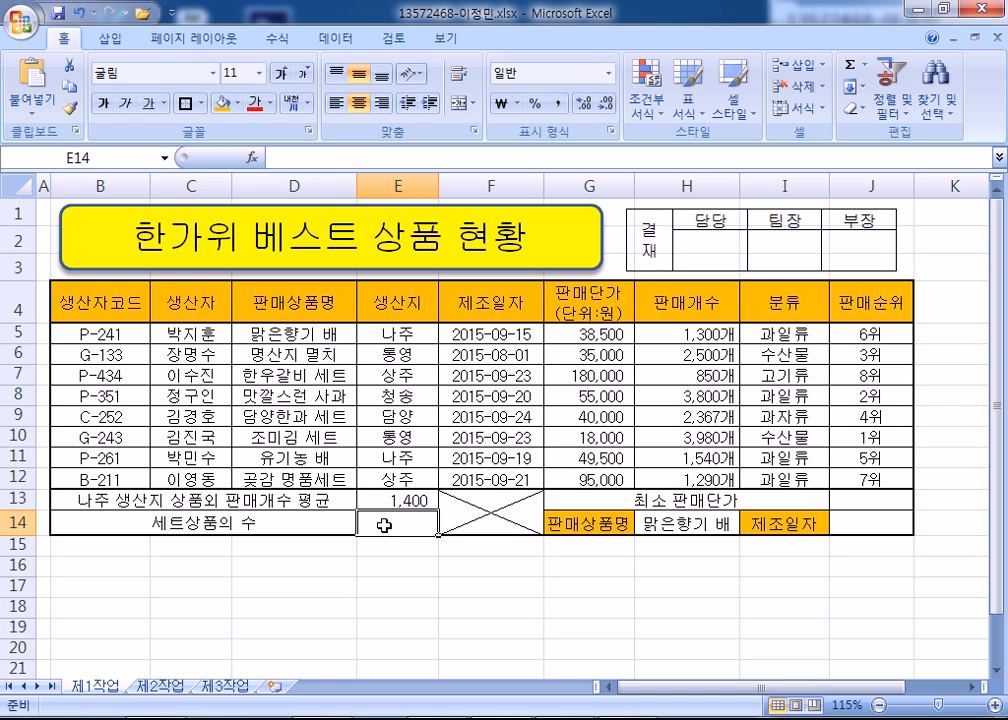
pyautogui.click(318, 377)
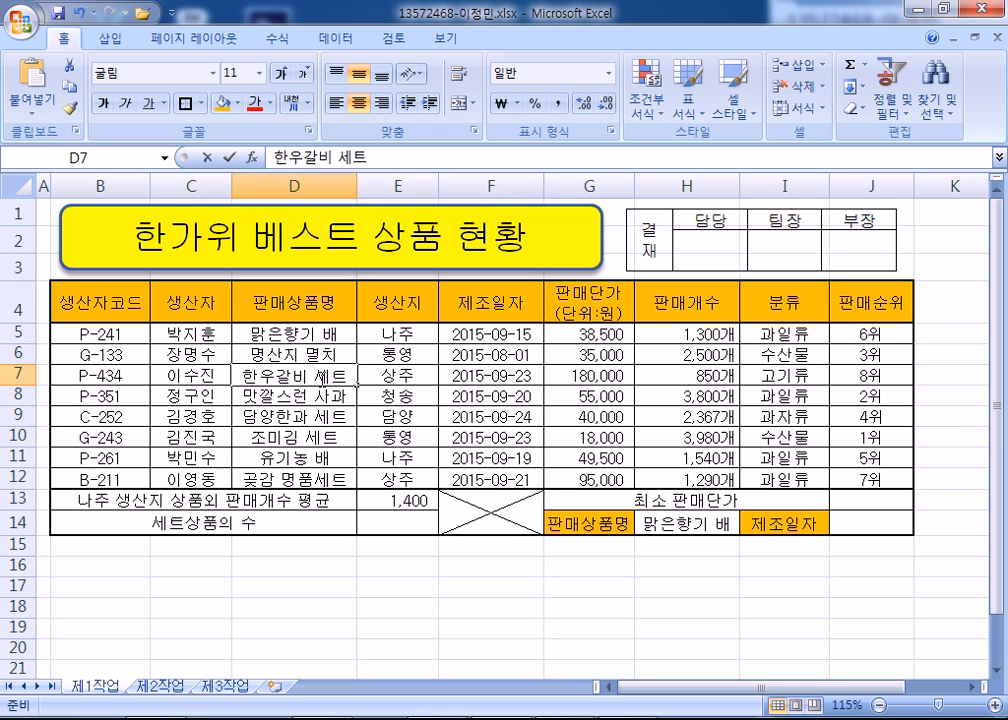
pyautogui.click(316, 415)
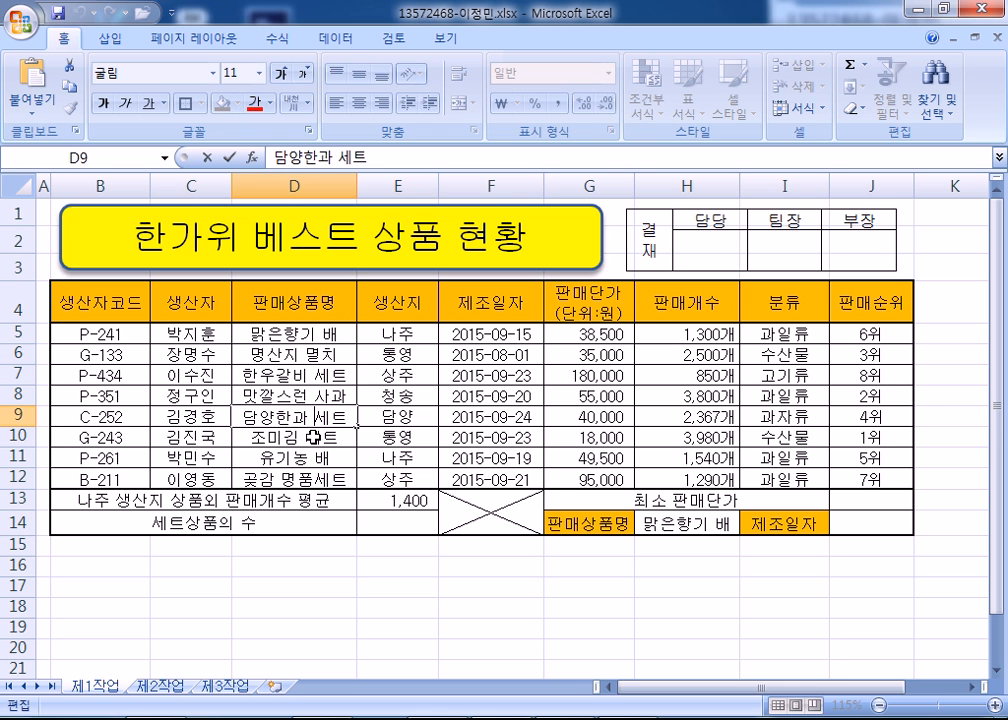
pyautogui.click(400, 522)
pyautogui.scroll(-2, 453, 531)
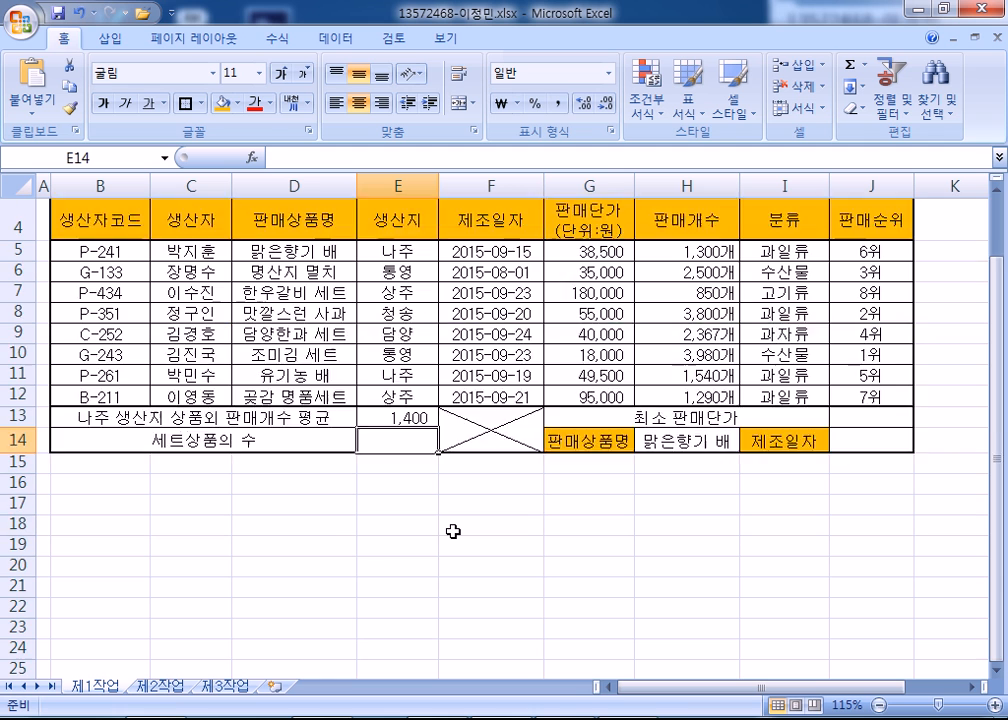
pyautogui.scroll(1, 453, 532)
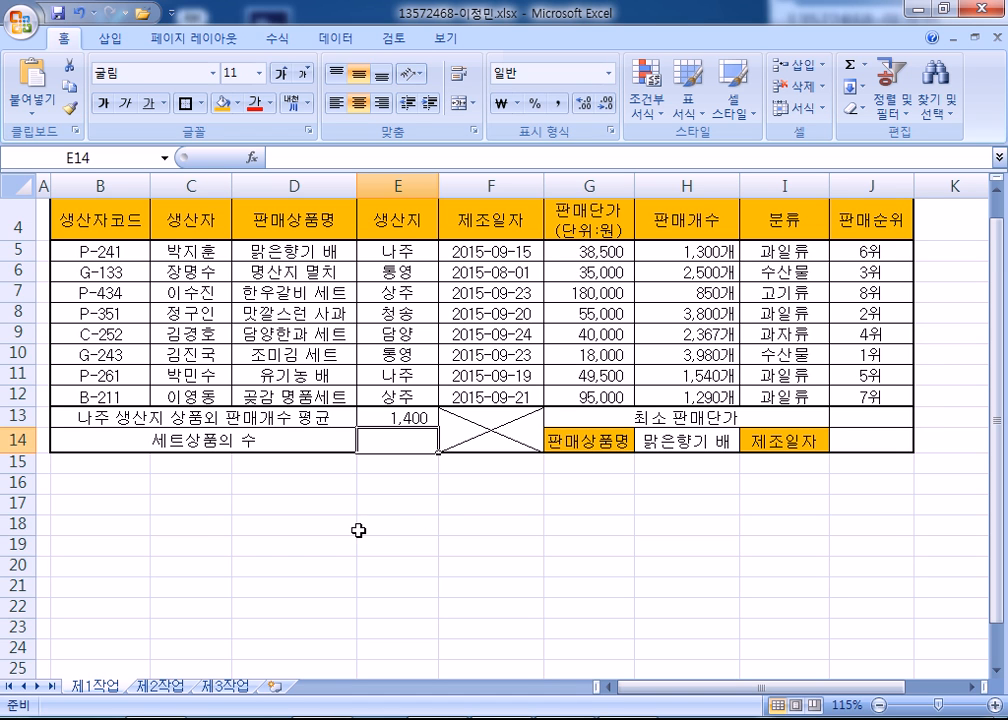
pyautogui.scroll(-1, 389, 460)
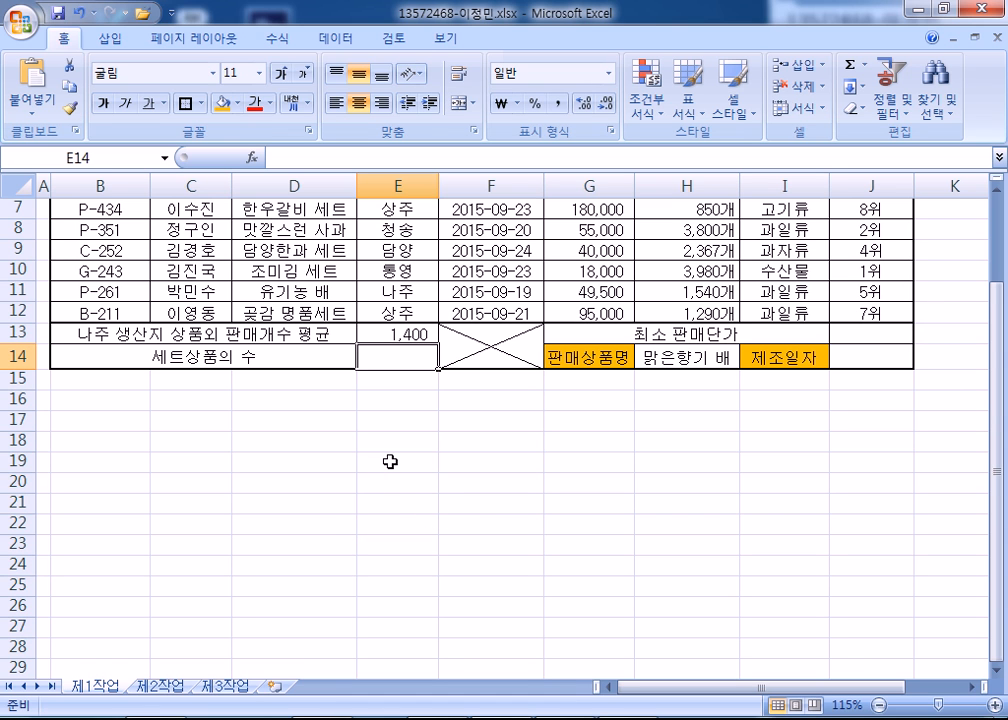
# Add the syntax note =COUNTIF(범위, 조건) below the ROUND formula in Notepad and return to Excel
pyautogui.hotkey('alt', 'Tab')
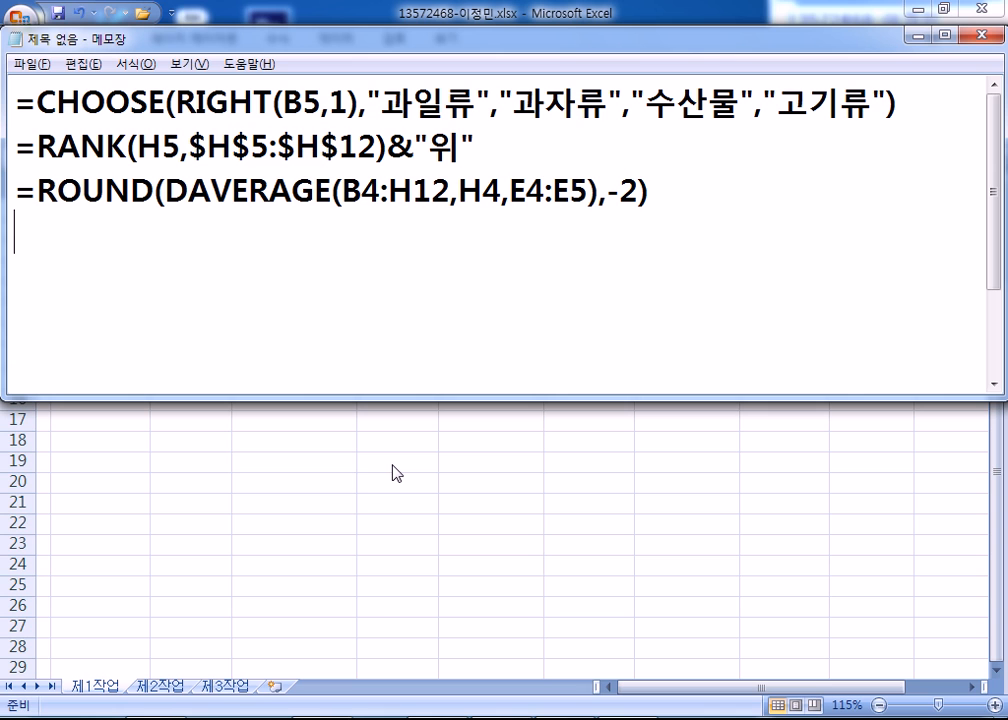
pyautogui.write('=채ㅕㅜ살')
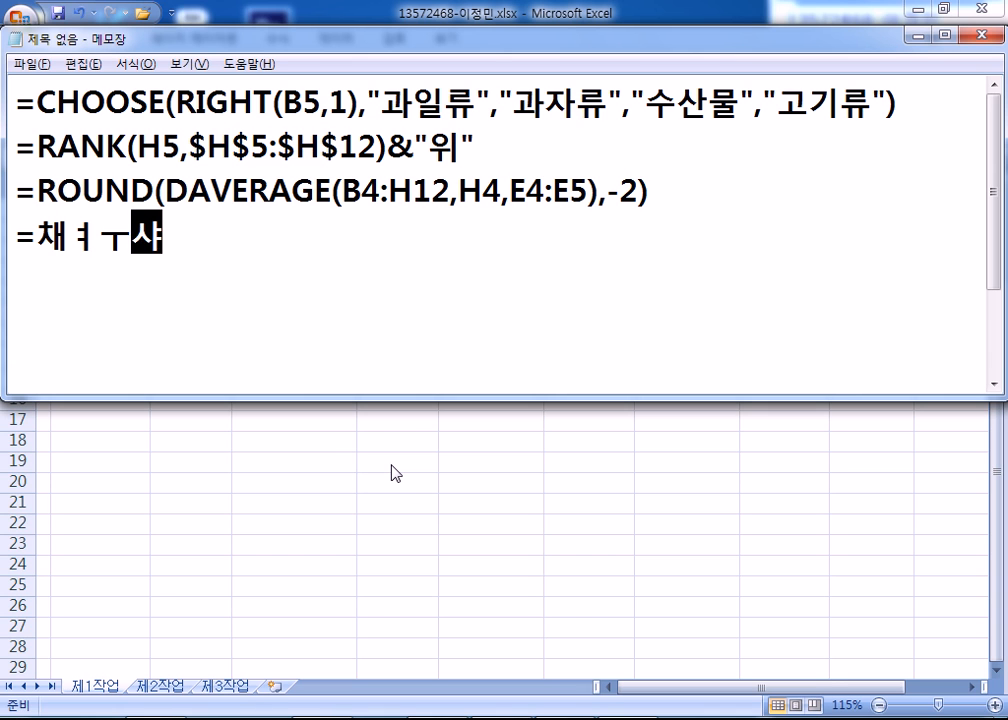
pyautogui.press('BackSpace')
pyautogui.press('BackSpace')
pyautogui.press('BackSpace')
pyautogui.press('BackSpace')
pyautogui.press('BackSpace')
pyautogui.press('BackSpace')
pyautogui.write('CO')
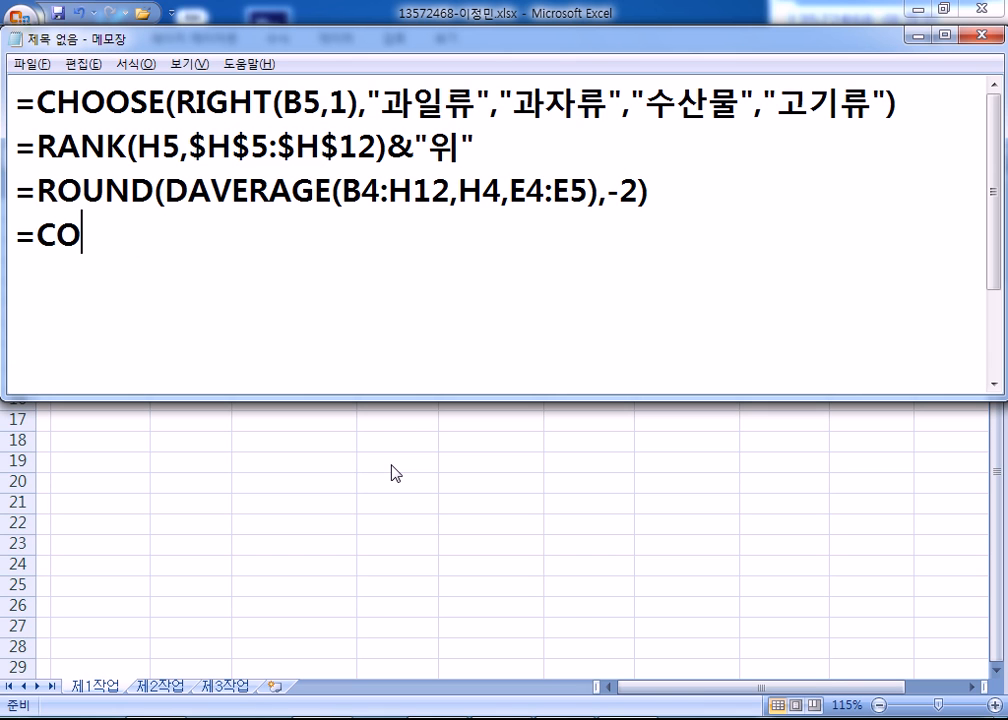
pyautogui.write('UNTIF(ㅂㅓㅁ위, 조건)')
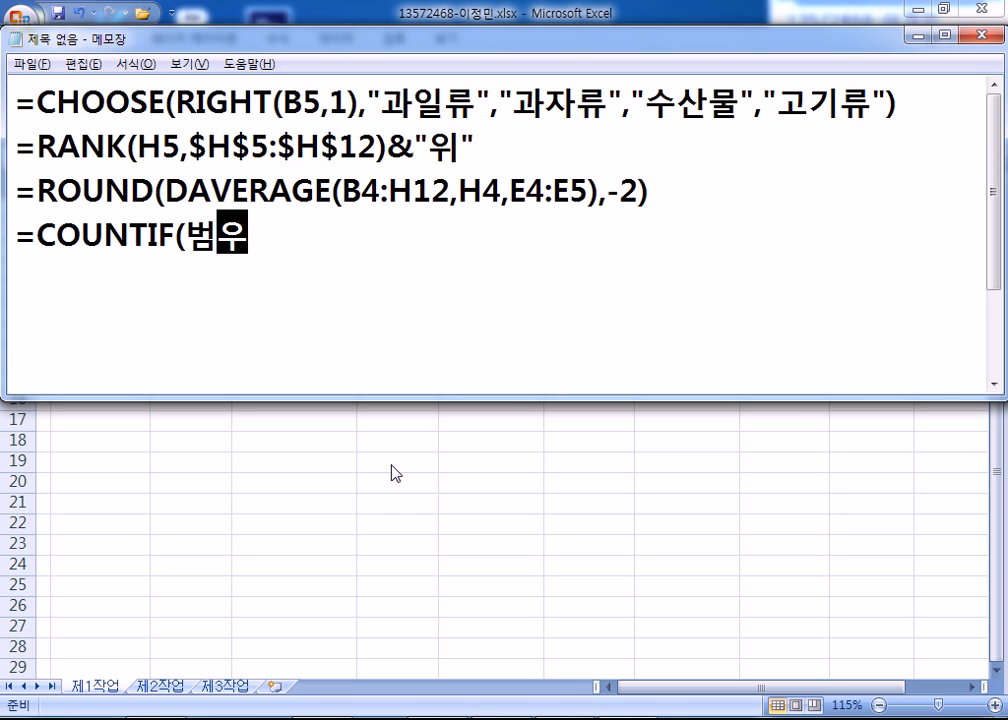
pyautogui.press('Return')
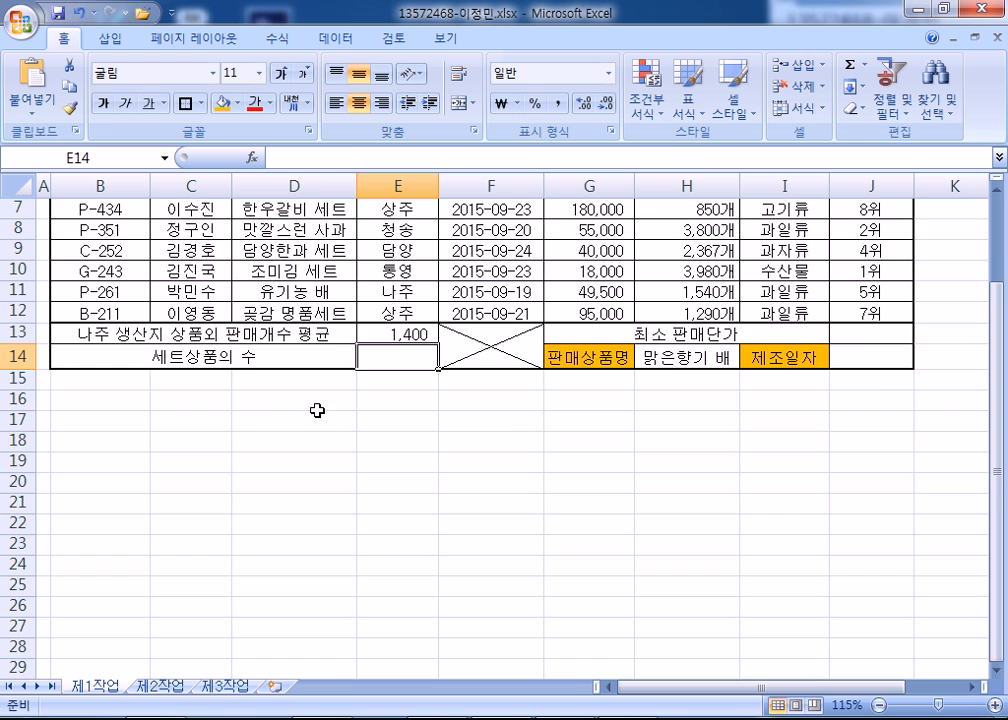
pyautogui.hotkey('alt', 'Tab')
# Enter a COUNTIF formula in E14 with range D5:D12 and criterion "*세트"
pyautogui.scroll(2, 345, 345)
pyautogui.moveTo(332, 325); pyautogui.dragTo(330, 478)
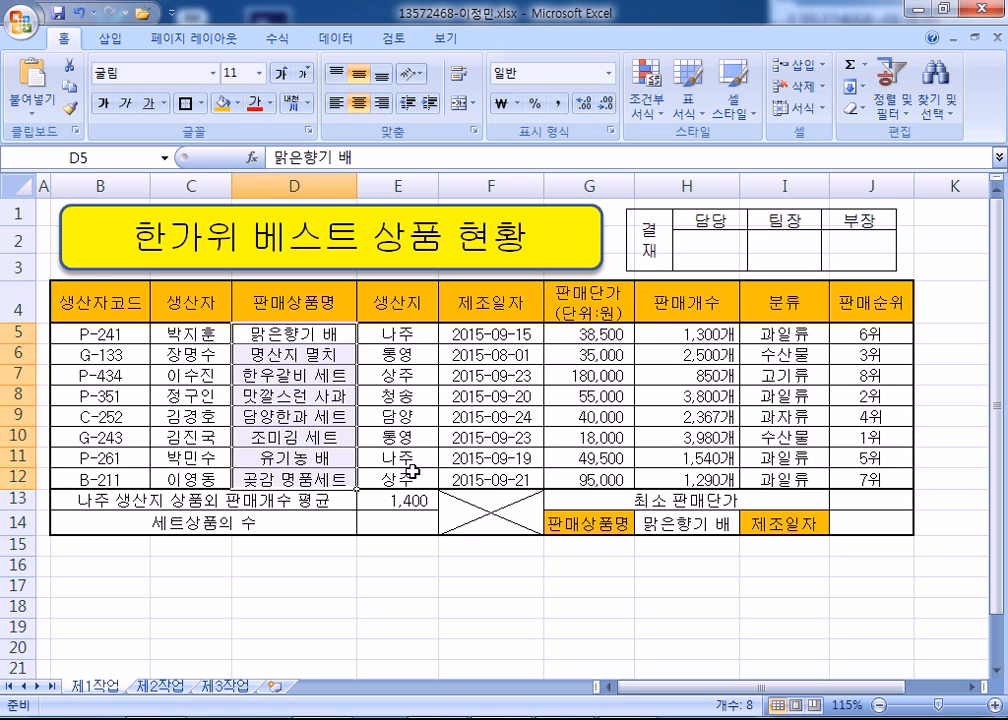
pyautogui.click(405, 523)
pyautogui.write('=countif(')
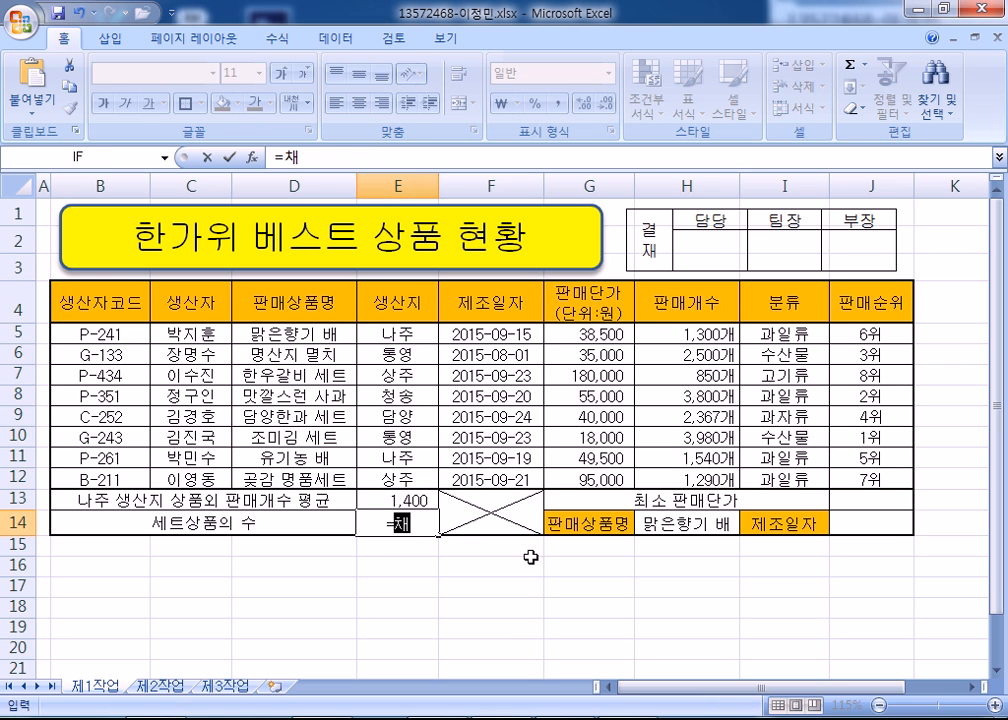
pyautogui.moveTo(326, 333); pyautogui.dragTo(318, 481)
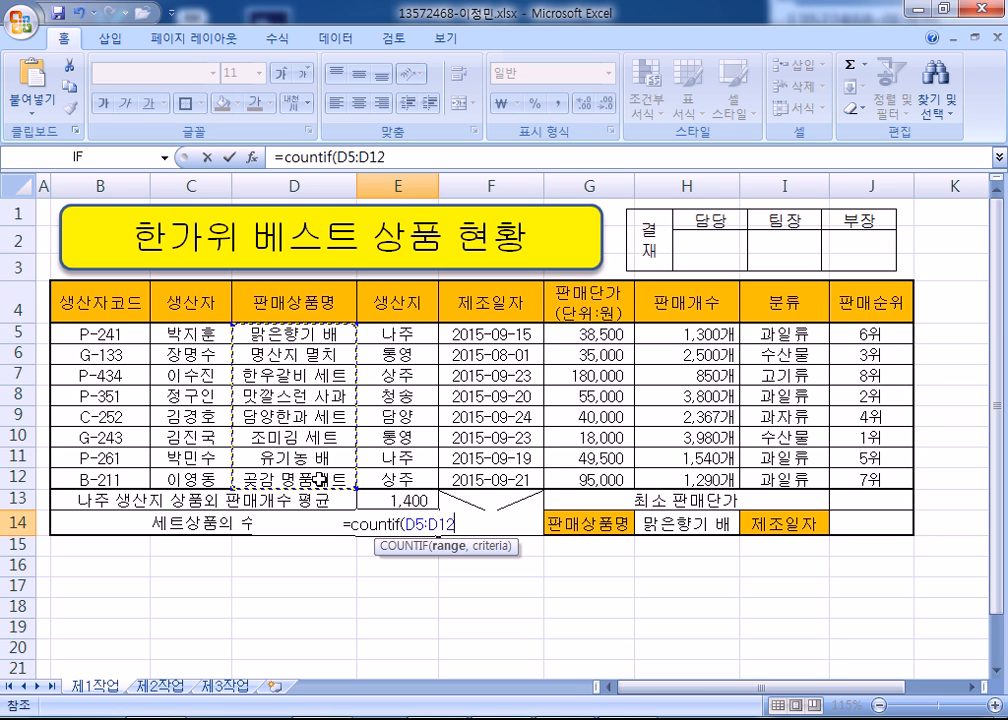
pyautogui.write(',"')
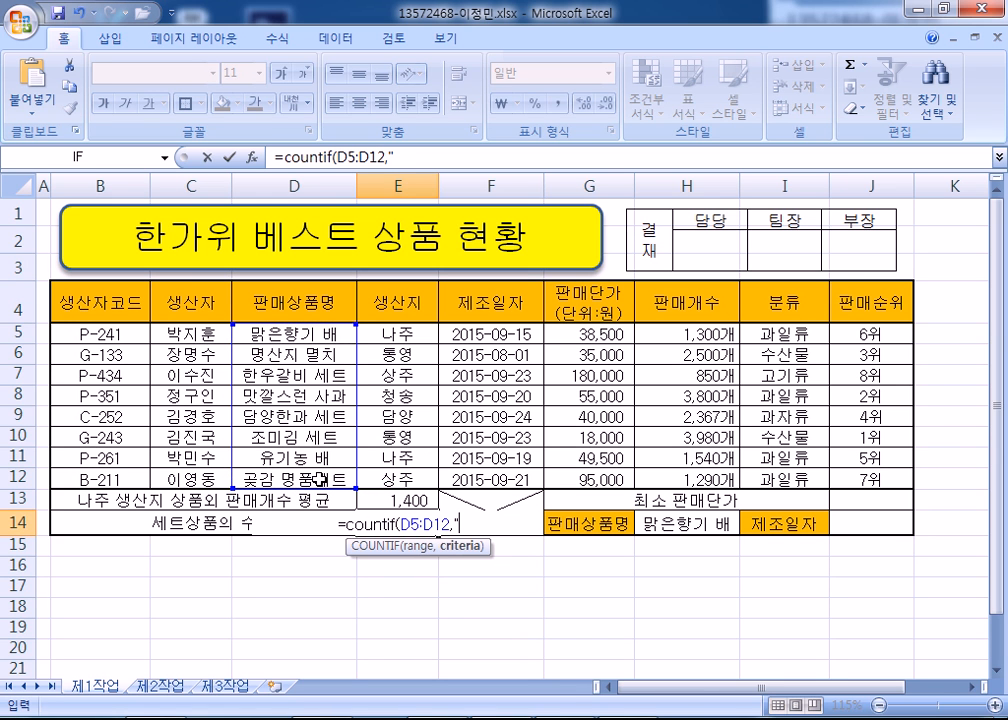
pyautogui.write('*세트"')
pyautogui.press('Return')
pyautogui.press('Up')
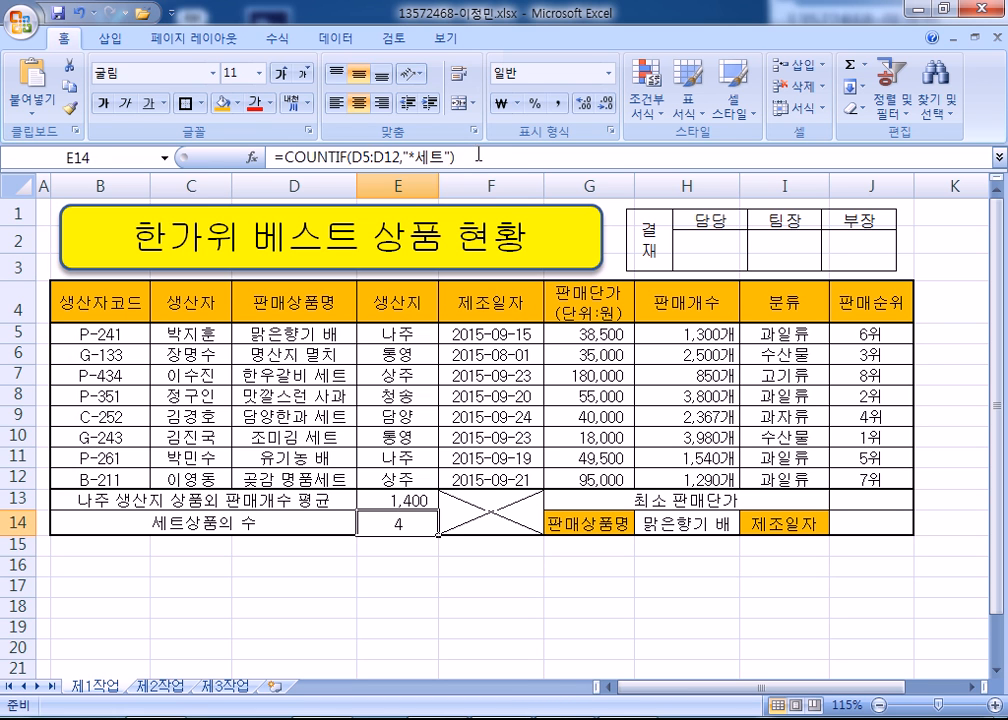
# Copy the COUNTIF formula text from E14 into Notepad below the COUNTIF syntax line
pyautogui.moveTo(456, 157); pyautogui.dragTo(256, 155)
pyautogui.hotkey('ctrl', 'c')
pyautogui.hotkey('alt', 'Tab')
pyautogui.hotkey('ctrl', 'v')
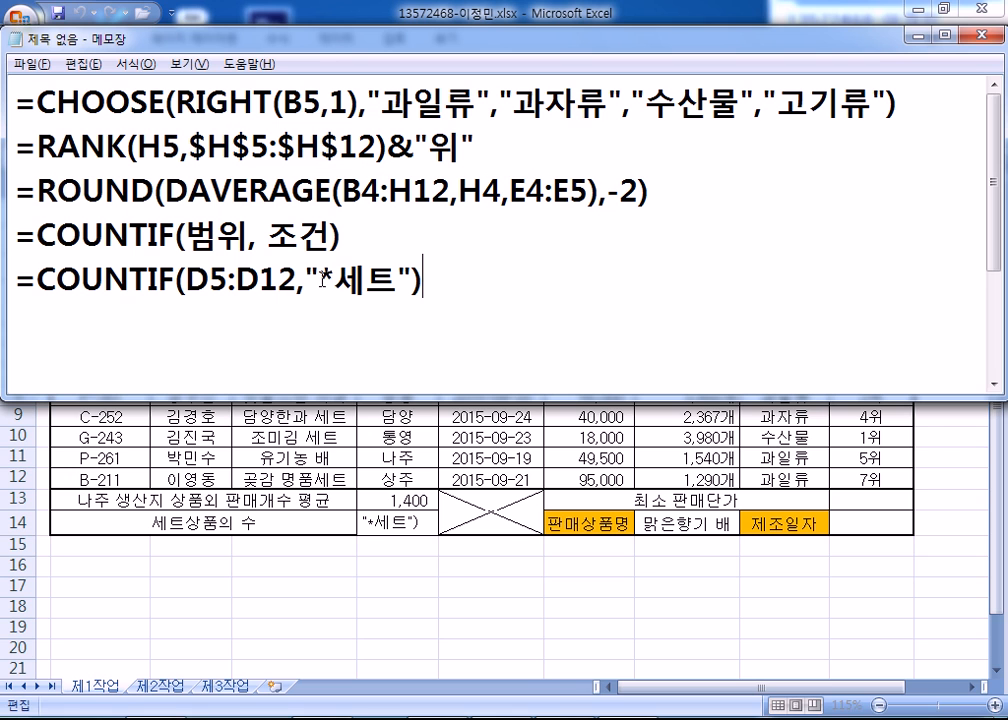
pyautogui.moveTo(322, 281); pyautogui.dragTo(335, 276)
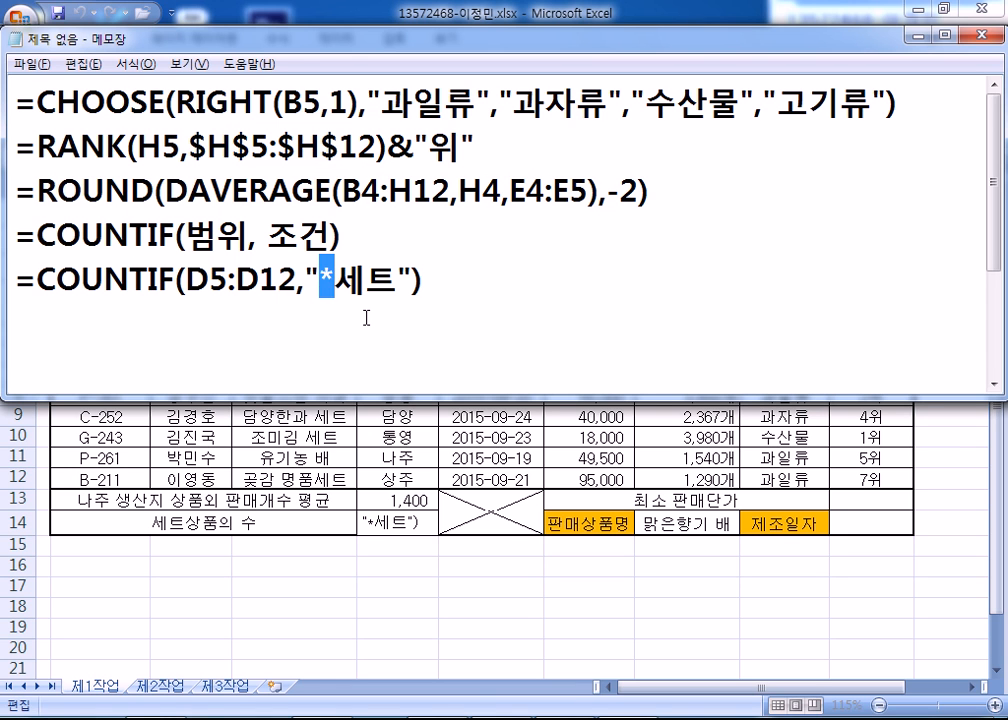
pyautogui.moveTo(334, 281); pyautogui.dragTo(398, 281)
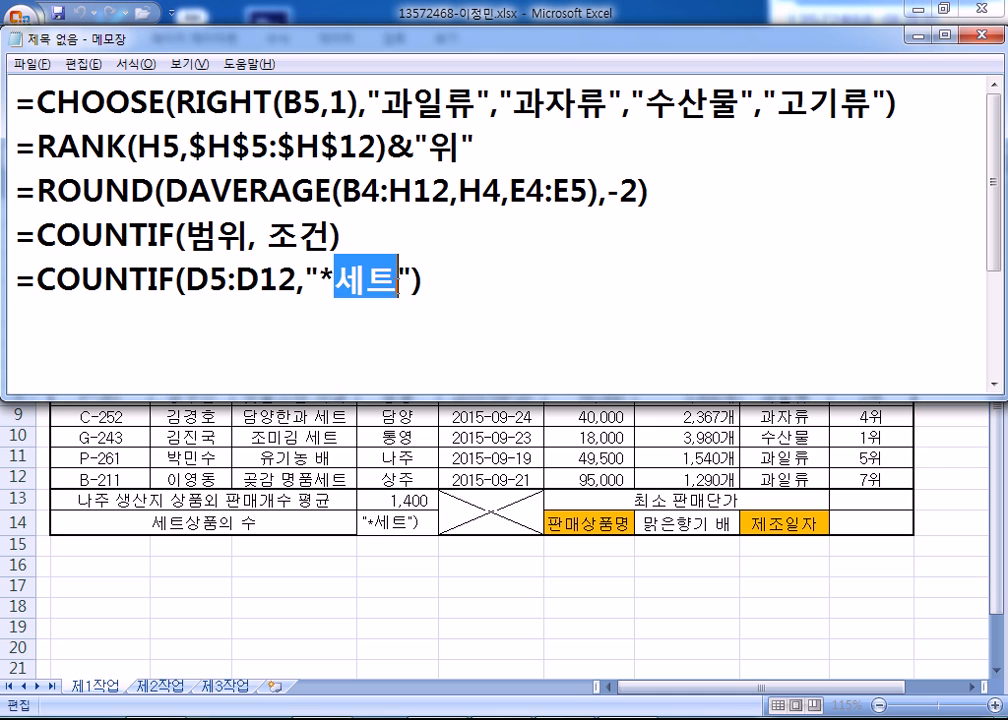
# Try adding a * wildcard after 세트 in the COUNTIF formula noted in Notepad
pyautogui.click(398, 283)
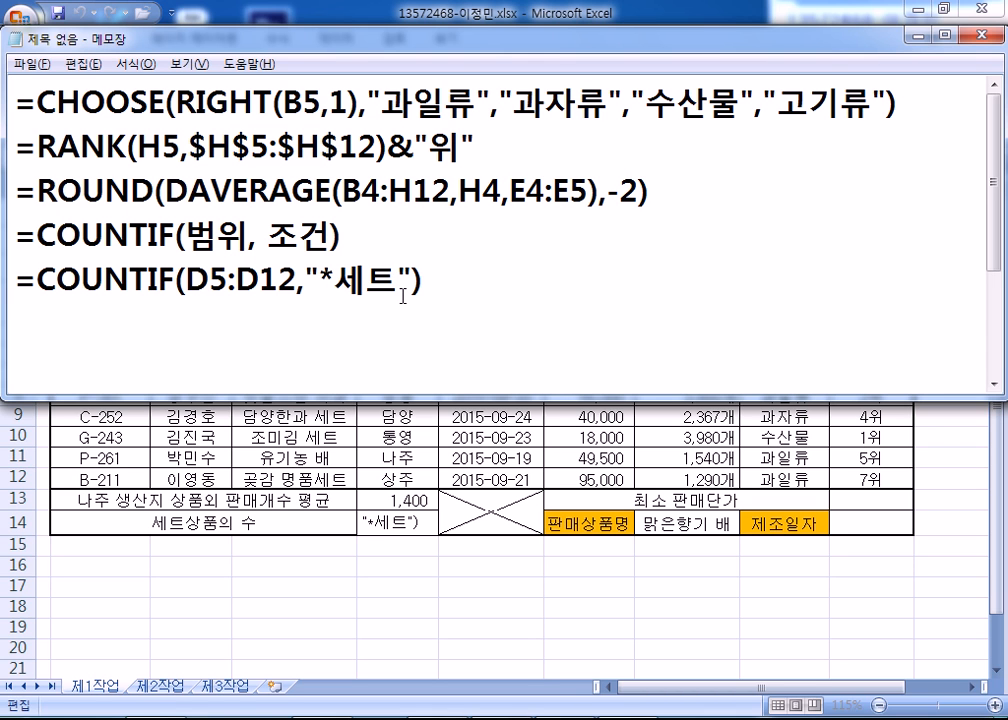
pyautogui.write('&')
pyautogui.press('BackSpace')
pyautogui.write('*')
pyautogui.hotkey('alt', 'Tab')
pyautogui.hotkey('ctrl', 'Return')
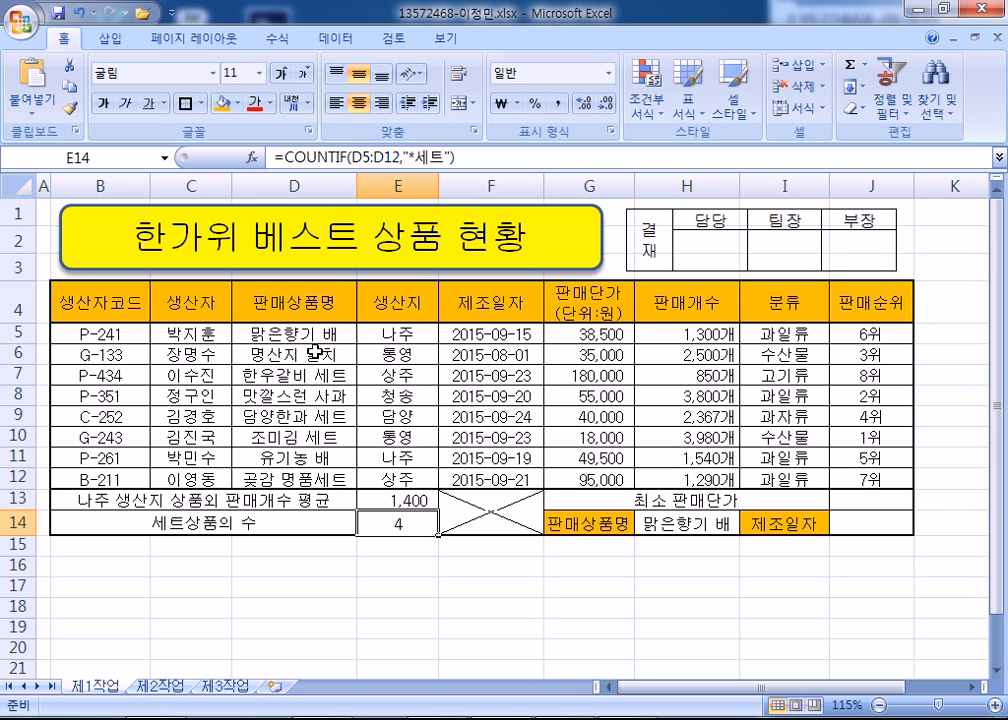
pyautogui.hotkey('alt', 'Tab')
pyautogui.press('Left')
pyautogui.press('Delete')
pyautogui.press('End')
pyautogui.write('"')
pyautogui.press('BackSpace')
pyautogui.press('BackSpace')
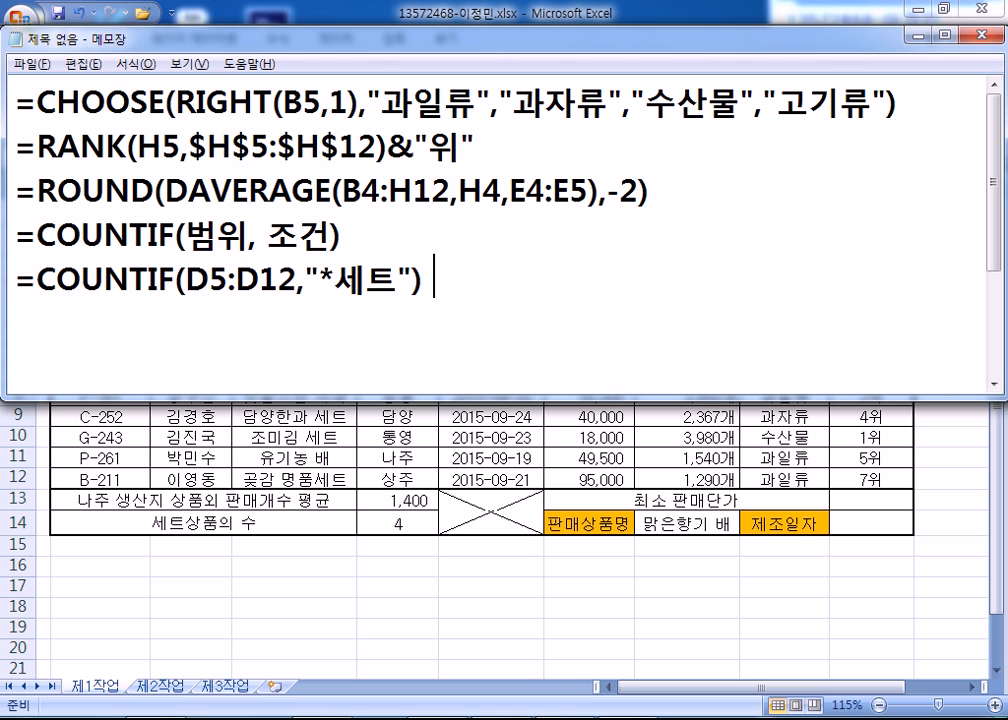
# Annotate the COUNTIF formula line in Notepad with the description : "세트"로 끝나는 경우
pyautogui.write(': "세트')
pyautogui.press('Left')
pyautogui.press('Left')
pyautogui.write('"')
pyautogui.press('End')
pyautogui.write('"로 ㄲ')
pyautogui.write('끝나는 경우')
# Duplicate the annotated COUNTIF line twice below the original in Notepad
pyautogui.press('Return')
pyautogui.press('Up')
pyautogui.hotkey('shift', 'Down')
pyautogui.hotkey('ctrl', 'c')
pyautogui.press('Right')
pyautogui.hotkey('ctrl', 'v')
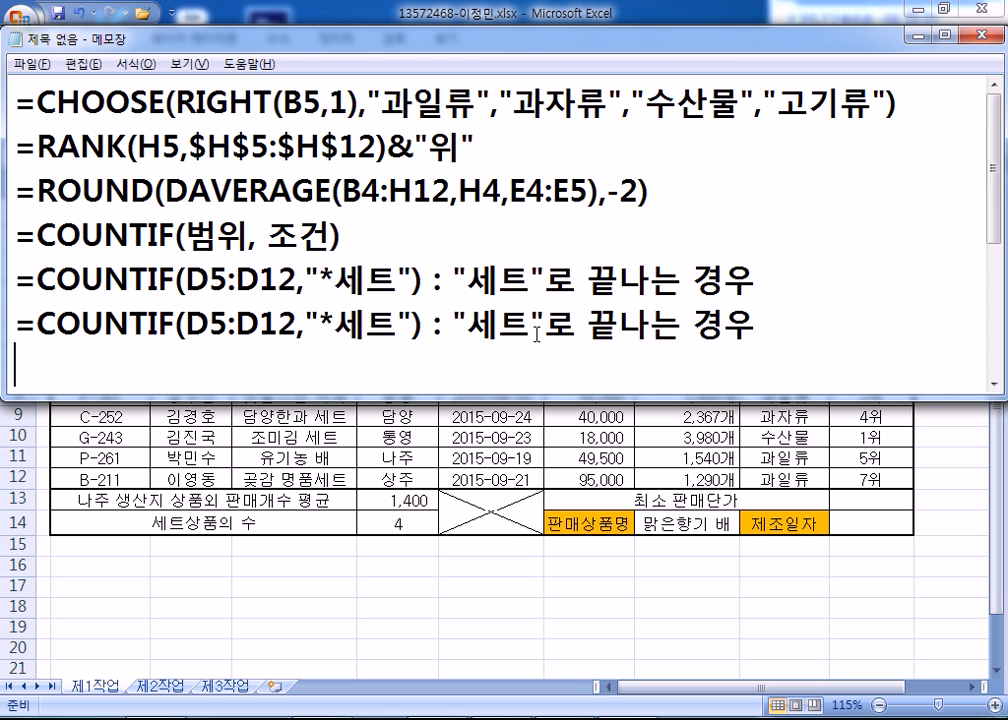
pyautogui.hotkey('ctrl', 'v')
# Change the criterion in the first duplicated COUNTIF line to "세트*"
pyautogui.press('Up')
pyautogui.press('Up')
pyautogui.press('Up')
pyautogui.press('Right')
pyautogui.press('Right')
pyautogui.press('Right')
pyautogui.press('Right')
pyautogui.press('Right')
pyautogui.press('Right')
pyautogui.press('Right')
pyautogui.press('Right')
pyautogui.press('Right')
pyautogui.press('Down')
pyautogui.press('Right')
pyautogui.press('Right')
pyautogui.press('Right')
pyautogui.press('Right')
pyautogui.press('Right')
pyautogui.press('Right')
pyautogui.press('Right')
pyautogui.press('Right')
pyautogui.press('Delete')
pyautogui.press('Right')
pyautogui.press('Right')
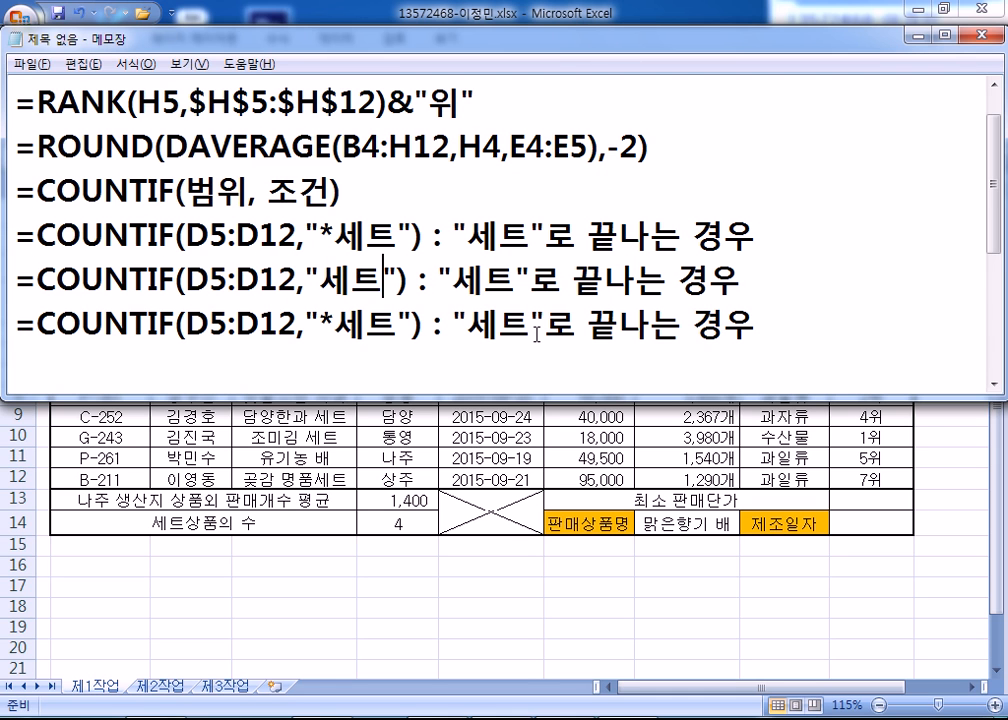
pyautogui.write('*')
# Change the description of the "세트*" line to "세트"로 시작하는 경우
pyautogui.press('Right')
pyautogui.press('Right')
pyautogui.press('Right')
pyautogui.press('Right')
pyautogui.press('Right')
pyautogui.press('Right')
pyautogui.press('Right')
pyautogui.press('Right')
pyautogui.press('Right')
pyautogui.press('Right')
pyautogui.press('Right')
pyautogui.write('시작')
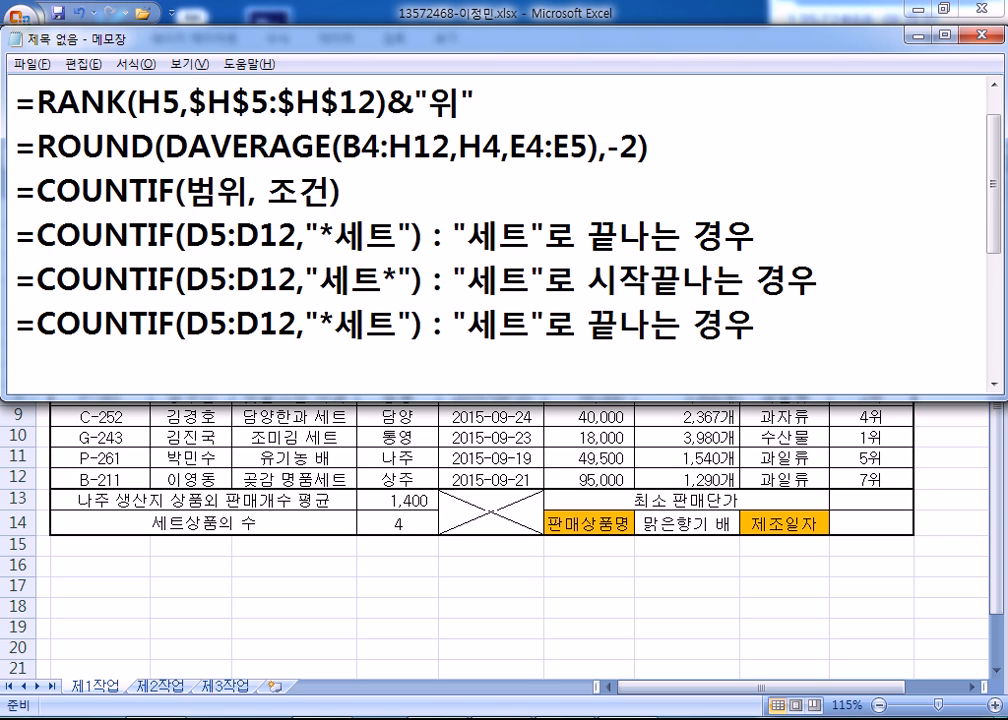
pyautogui.write('하')
pyautogui.press('Delete')
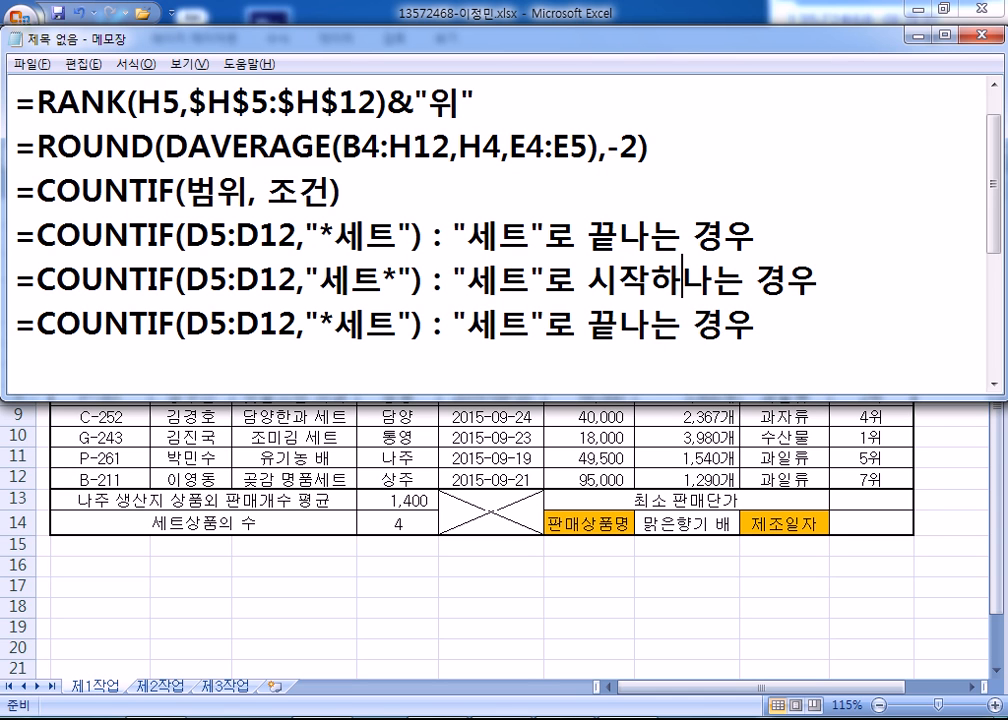
pyautogui.press('Delete')
# Change the criterion in the last duplicated COUNTIF line to "*세트*"
pyautogui.press('Down')
pyautogui.press('Left')
pyautogui.press('Left')
pyautogui.press('Left')
pyautogui.press('Left')
pyautogui.press('Left')
pyautogui.press('Left')
pyautogui.press('Left')
pyautogui.press('Left')
pyautogui.press('Left')
pyautogui.press('Left')
pyautogui.press('Left')
pyautogui.press('Left')
pyautogui.press('Left')
pyautogui.press('Left')
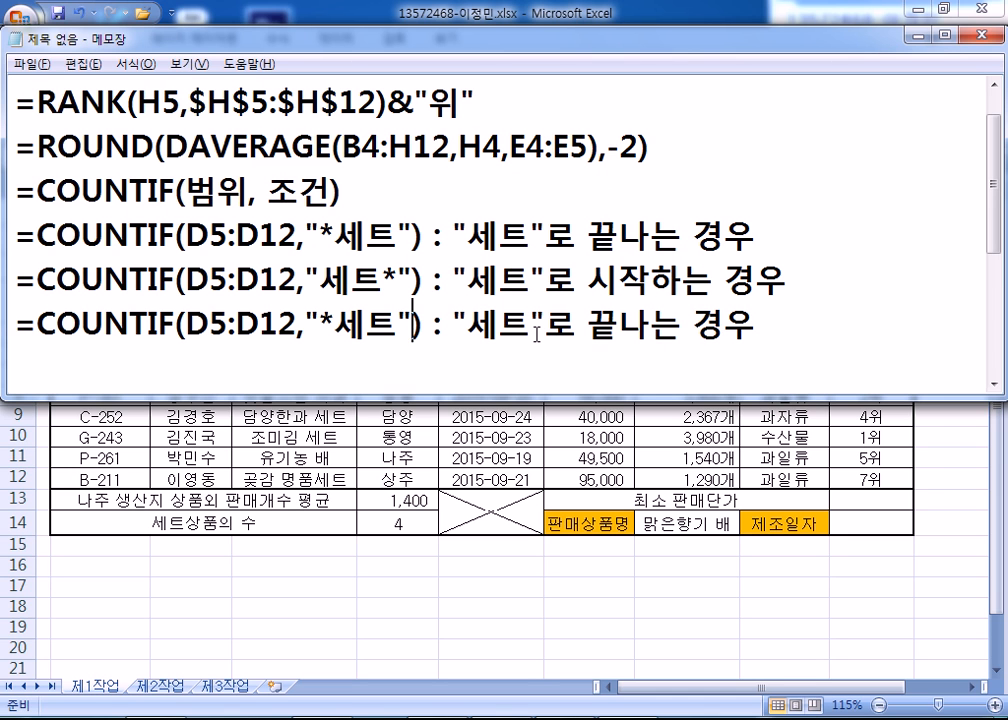
pyautogui.write('*')
# Change the description of the "*세트*" line to "세트"가 포함된 경우
pyautogui.press('Right')
pyautogui.press('Right')
pyautogui.press('Right')
pyautogui.press('Right')
pyautogui.press('Right')
pyautogui.press('Right')
pyautogui.press('Right')
pyautogui.press('Right')
pyautogui.press('Right')
pyautogui.press('Right')
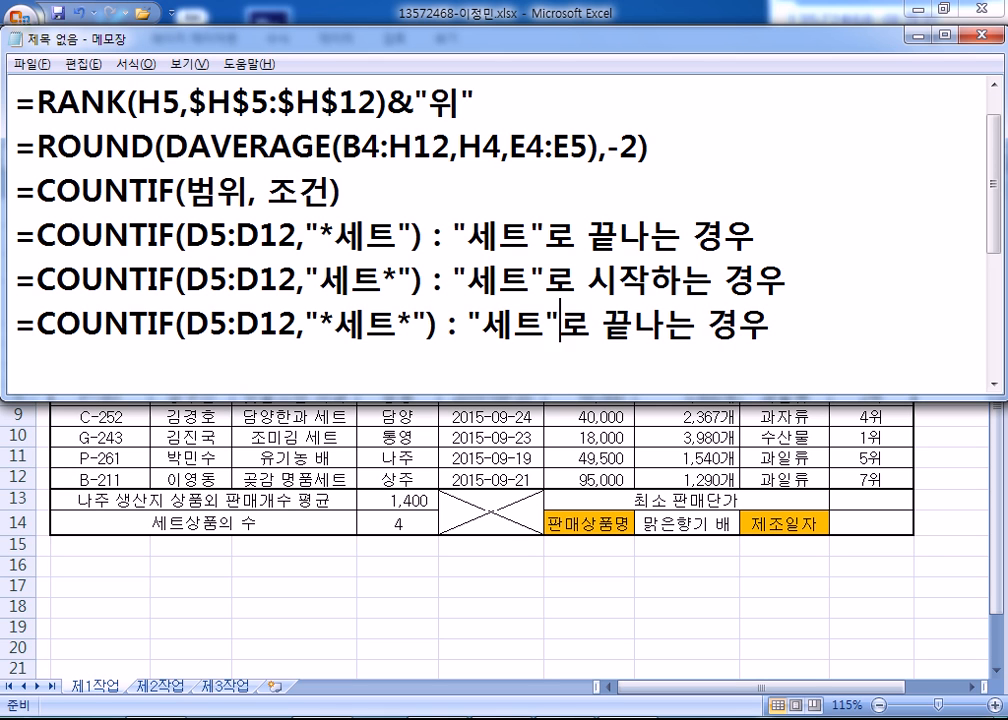
pyautogui.press('Left')
pyautogui.write('가 포함')
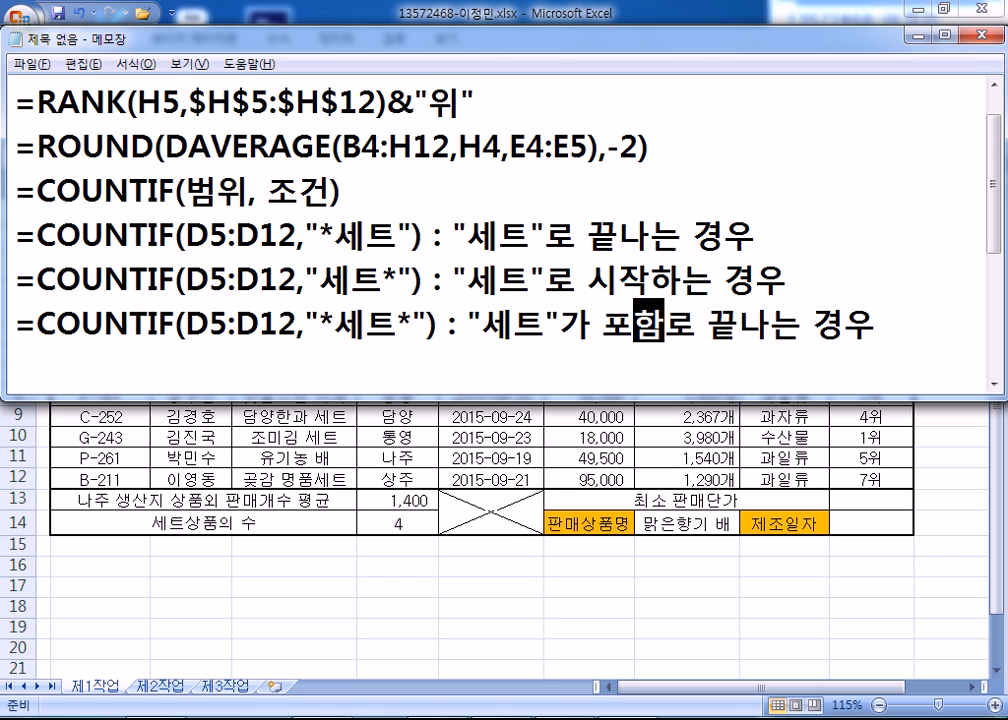
pyautogui.press('Delete')
pyautogui.press('Delete')
pyautogui.press('Delete')
pyautogui.press('Delete')
pyautogui.press('Delete')
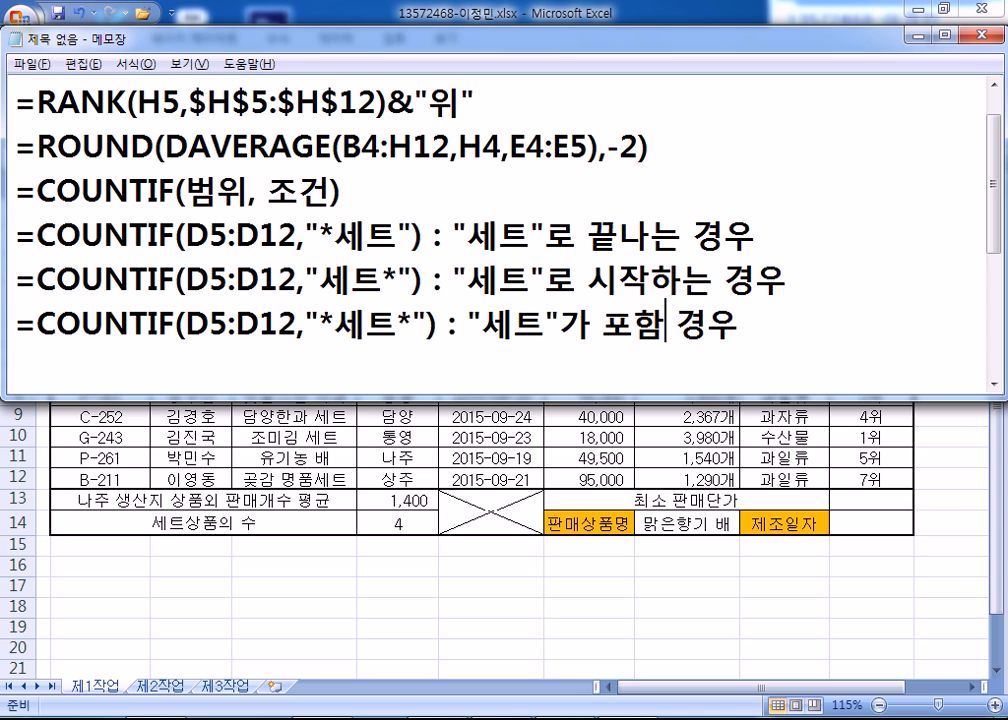
pyautogui.write('ㄷ')
pyautogui.write('ㄴ')
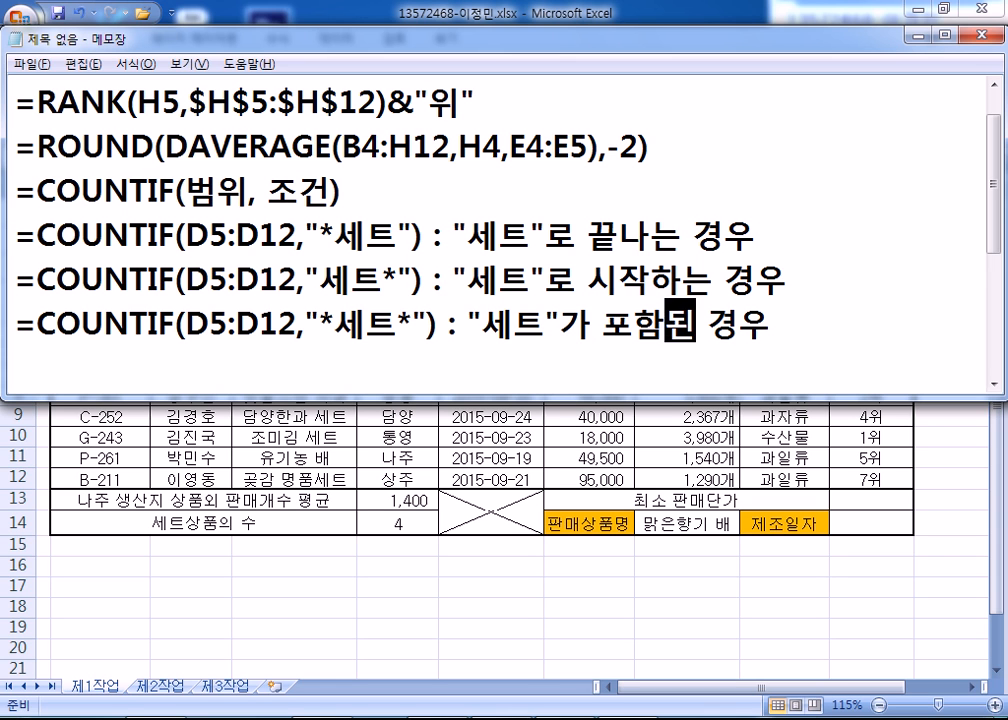
pyautogui.press('Down')
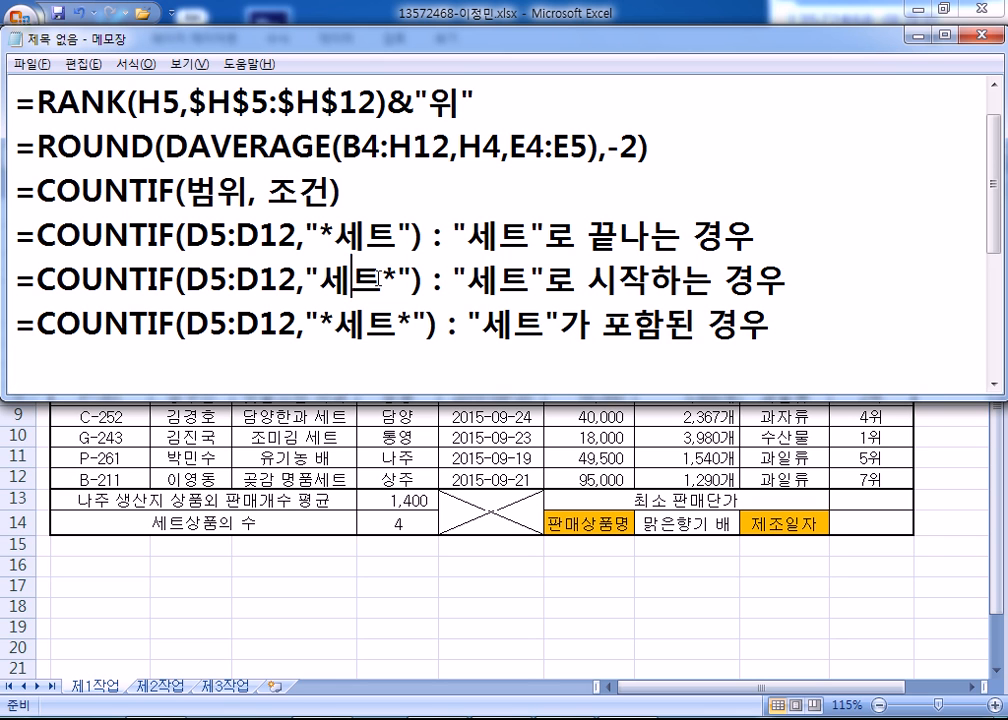
pyautogui.moveTo(350, 283); pyautogui.dragTo(617, 283)
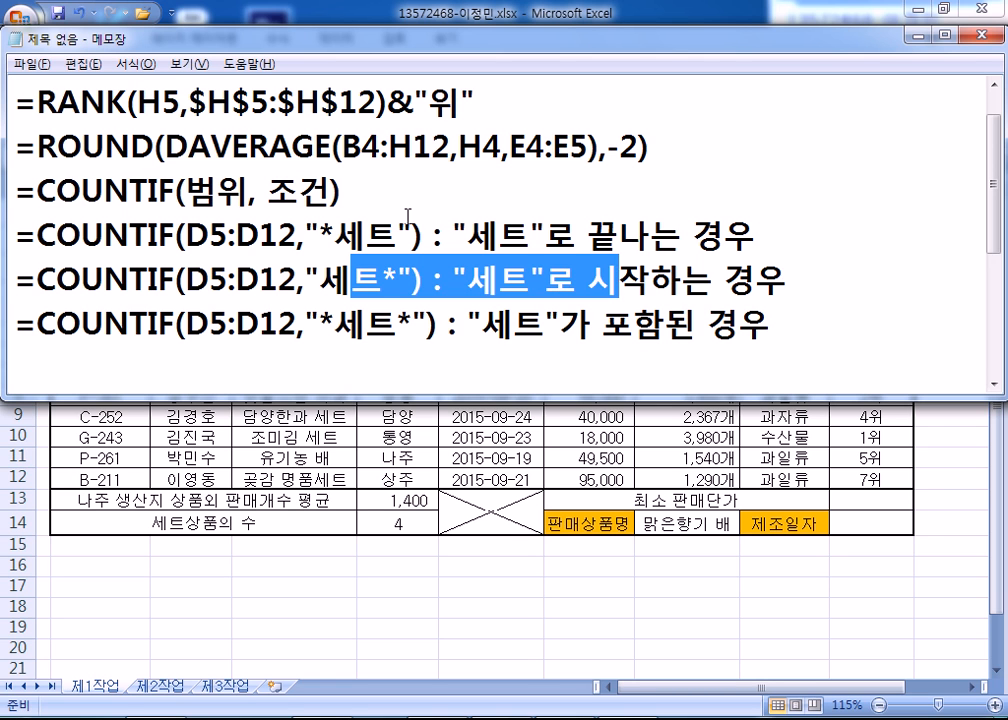
pyautogui.moveTo(366, 237); pyautogui.dragTo(512, 237)
pyautogui.moveTo(333, 325); pyautogui.dragTo(447, 325)
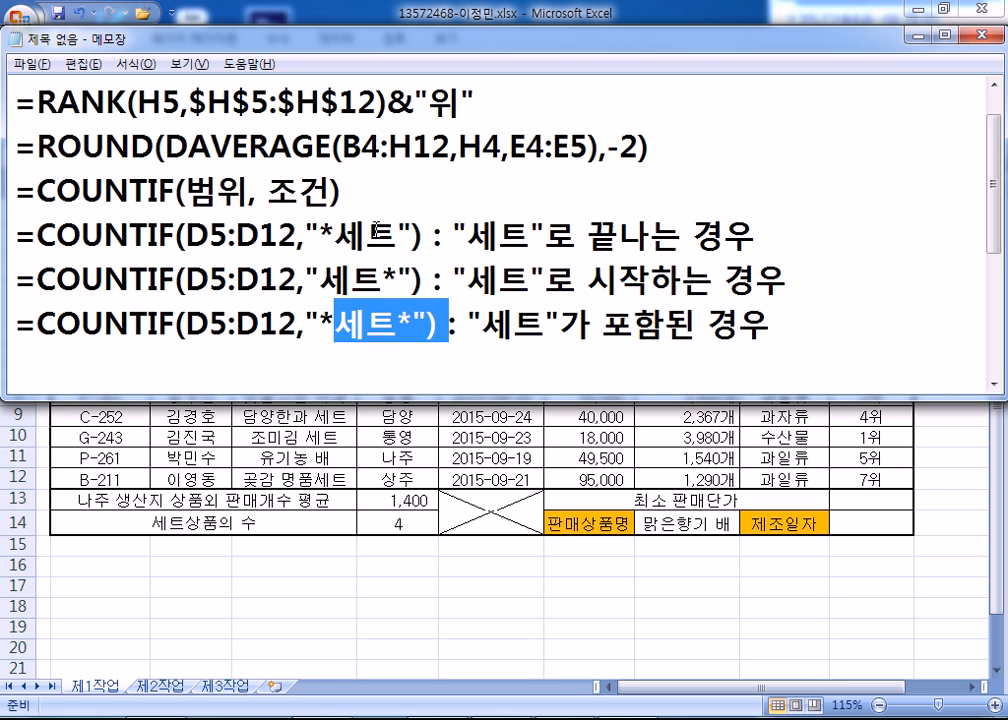
pyautogui.moveTo(366, 237); pyautogui.dragTo(684, 237)
pyautogui.click(789, 240)
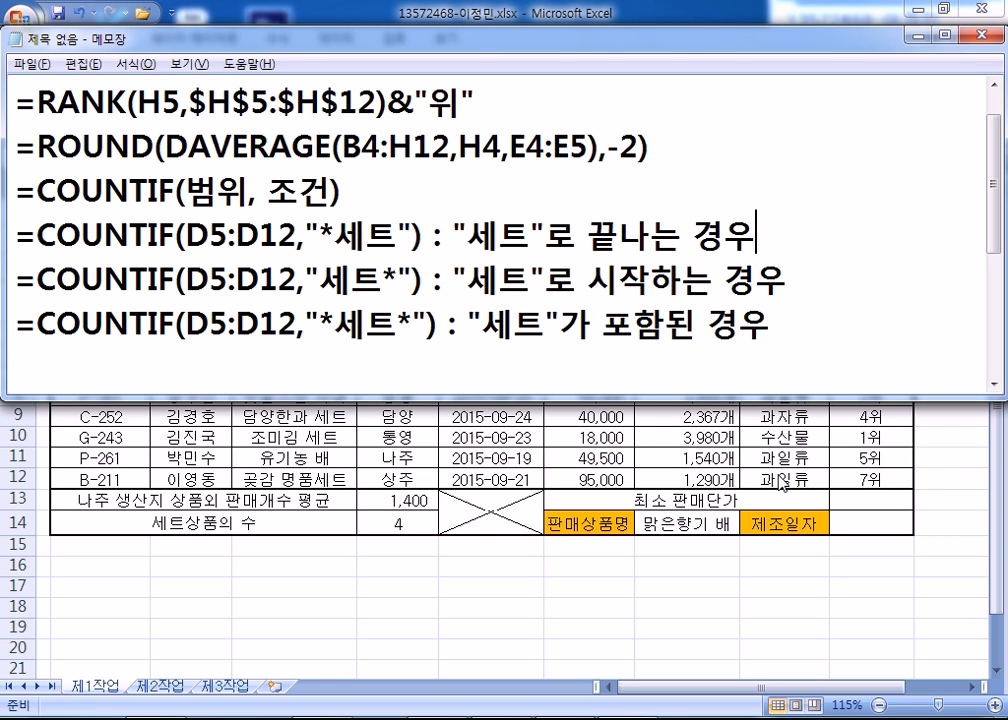
# Switch back to Excel and remove the centre alignment from cell E14
pyautogui.click(405, 529)
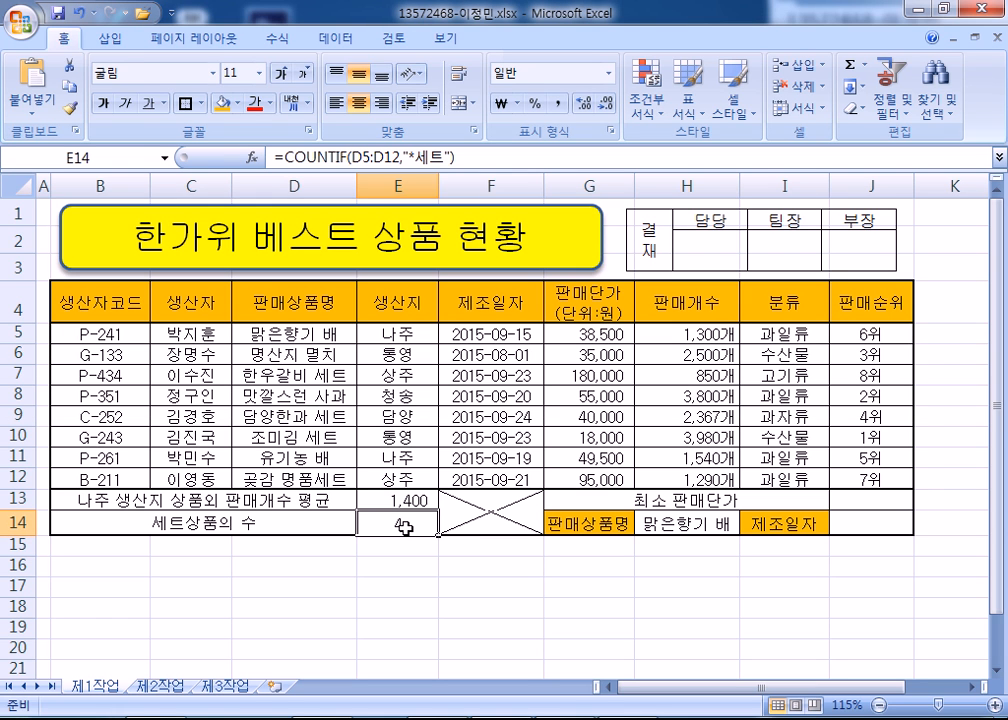
pyautogui.click(359, 102)
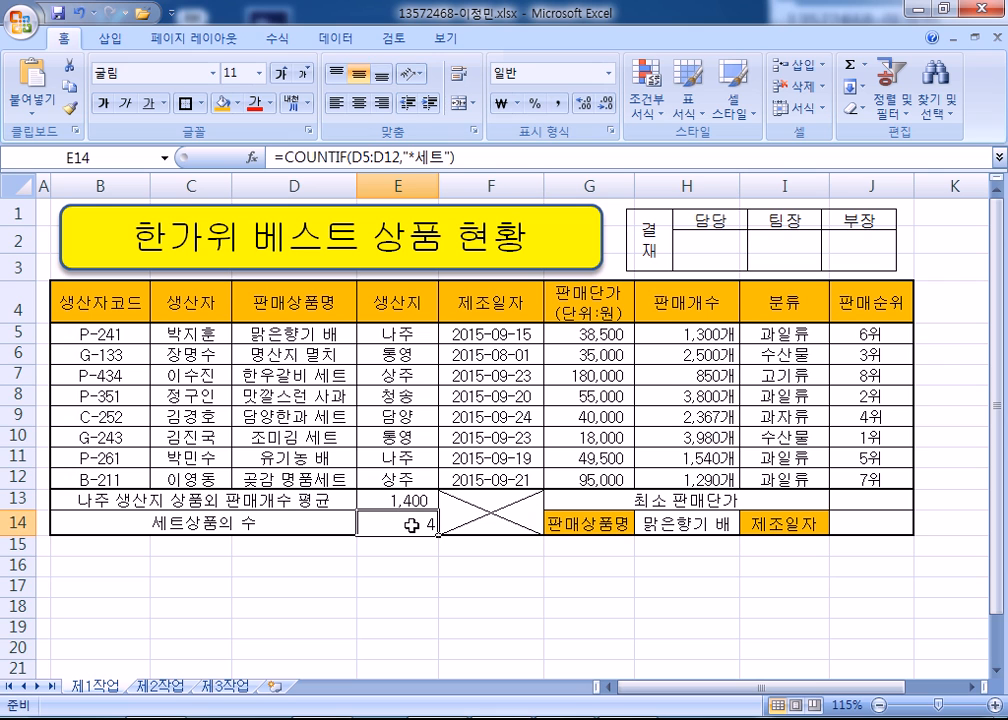
# Enter =MIN(판매단가) in J13 for the minimum unit price and remove the cell's centre alignment
pyautogui.click(845, 498)
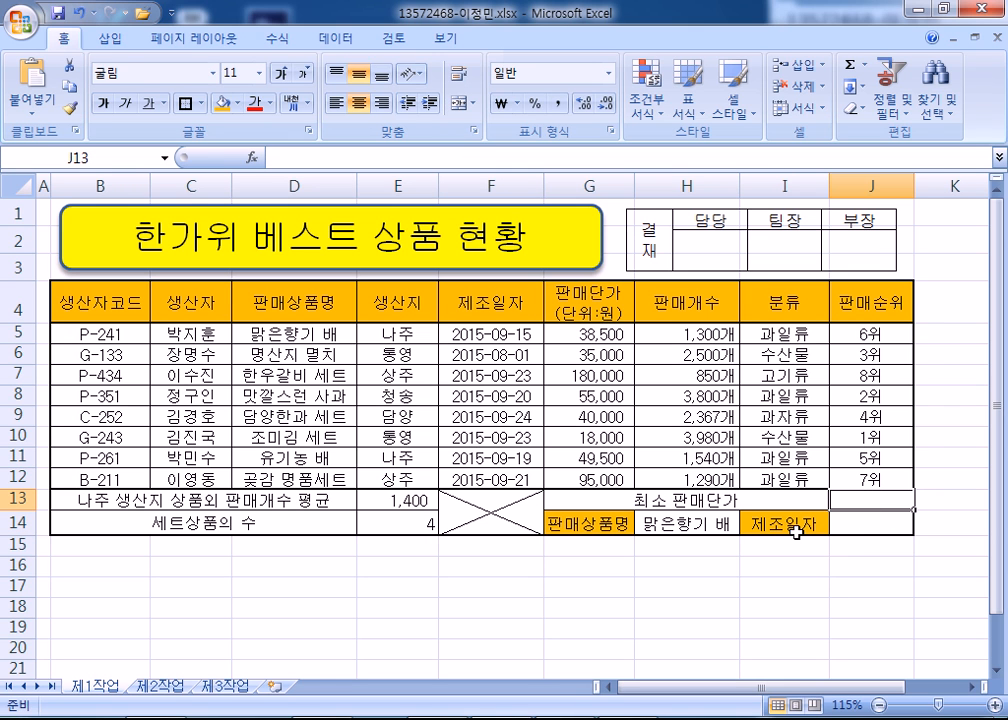
pyautogui.write('=min(')
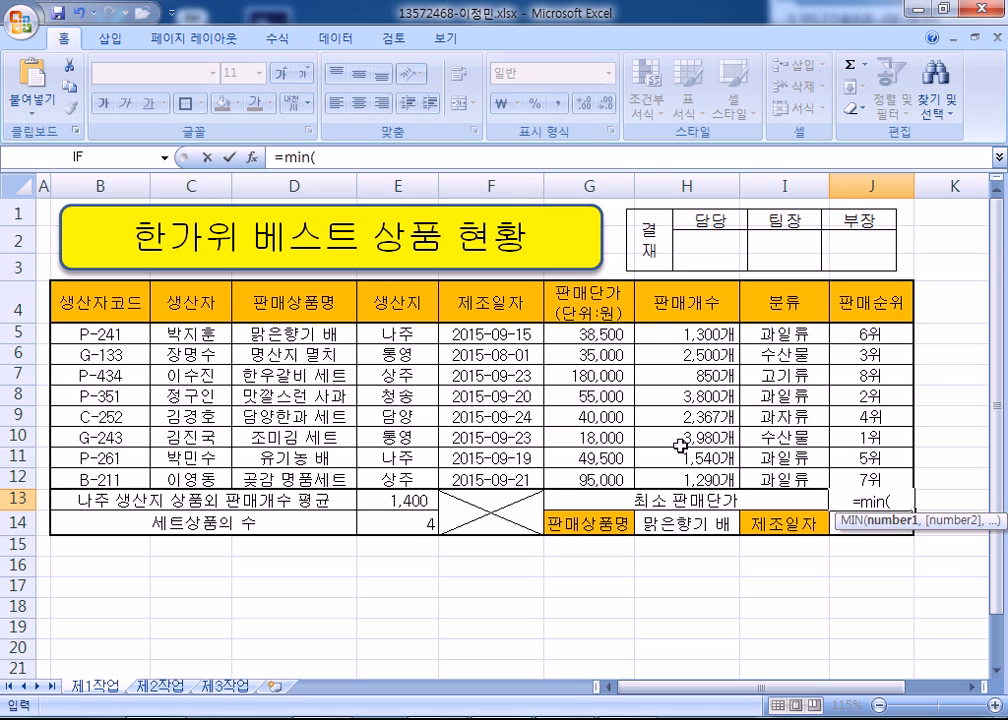
pyautogui.click(680, 333)
pyautogui.click(603, 334)
pyautogui.moveTo(603, 334); pyautogui.dragTo(620, 479)
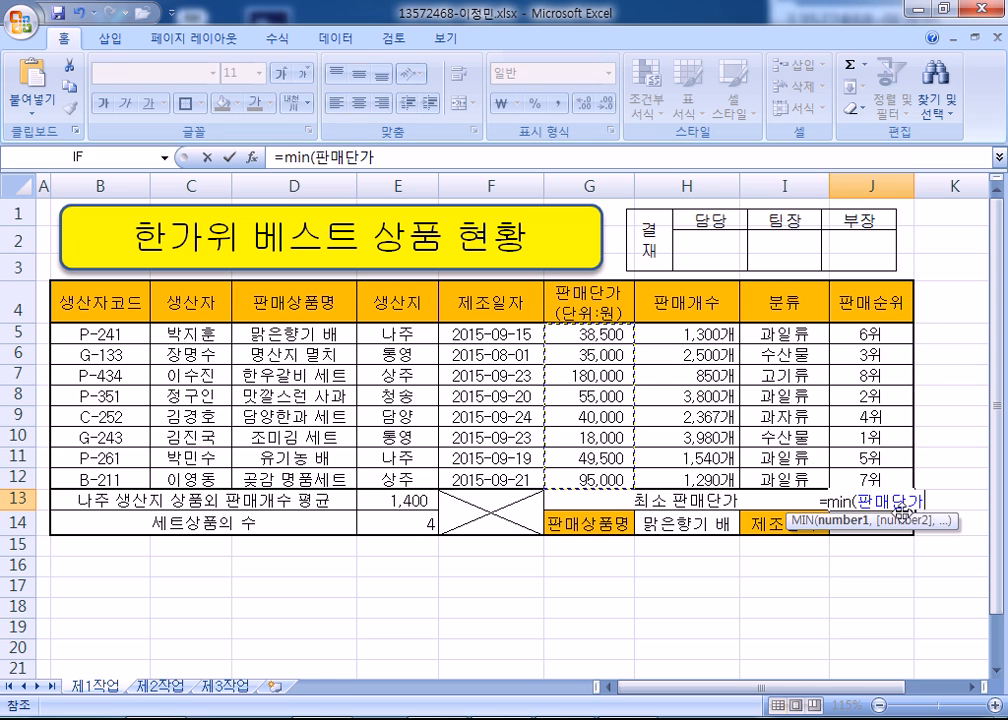
pyautogui.press('Return')
pyautogui.click(845, 500)
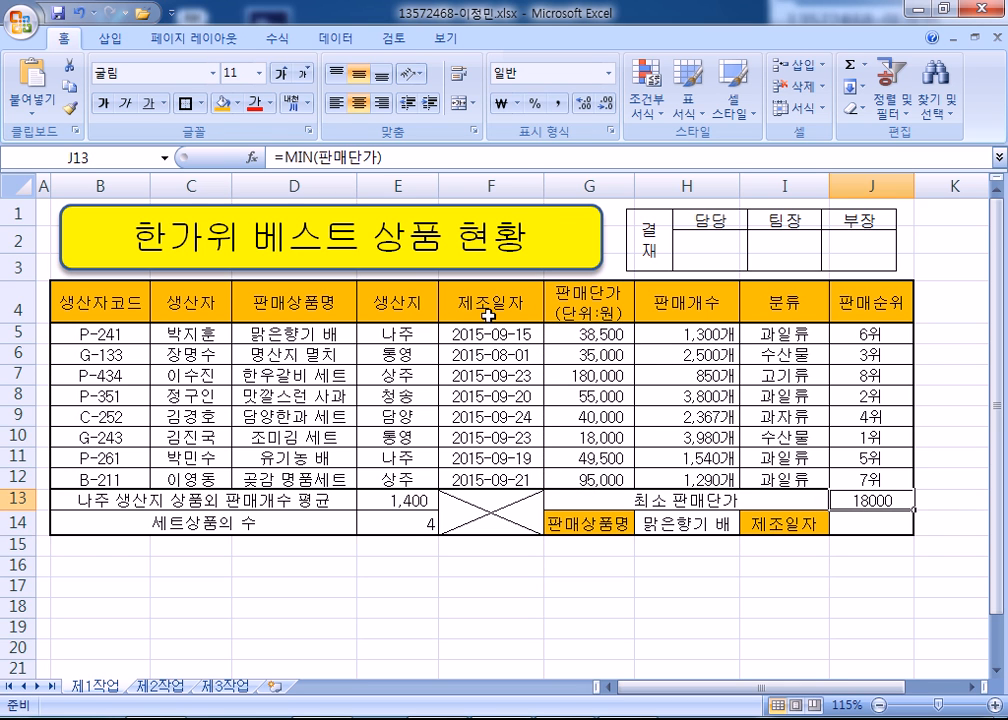
pyautogui.click(359, 104)
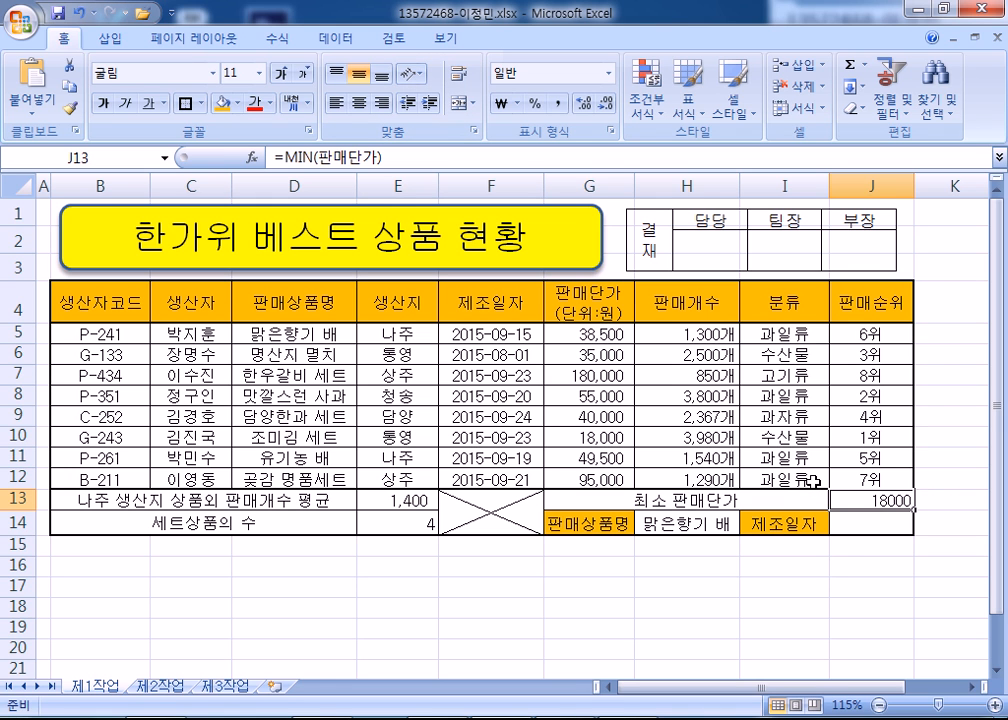
# Enter =VLOOKUP(H14,D5:H12,3,0) in J14 to look up the product's manufacturing date
pyautogui.click(857, 528)
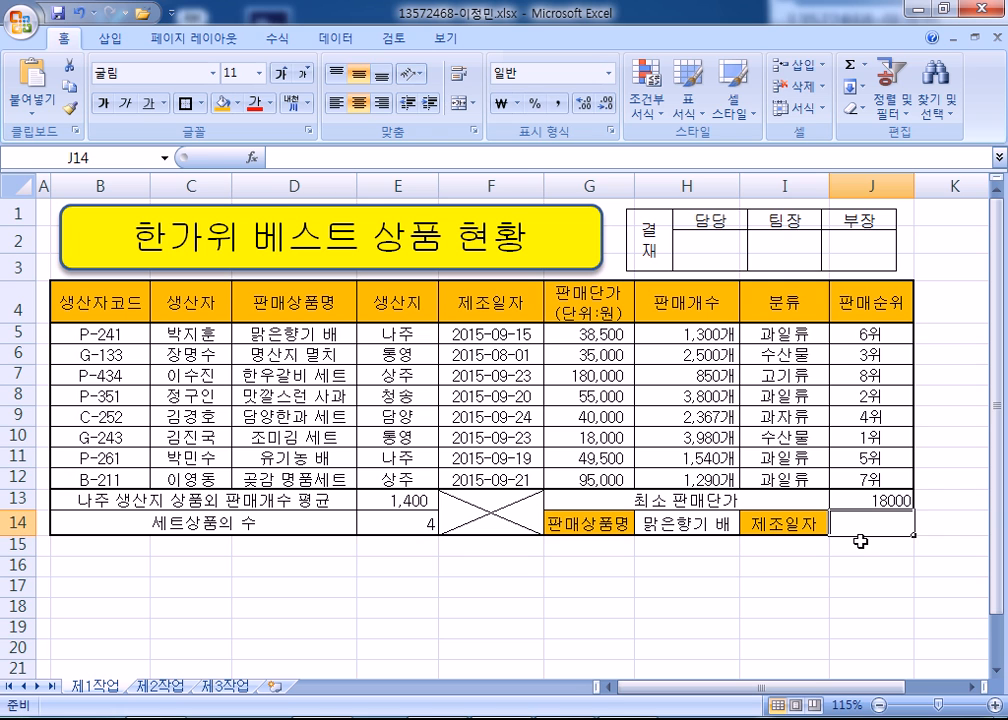
pyautogui.write('=VL')
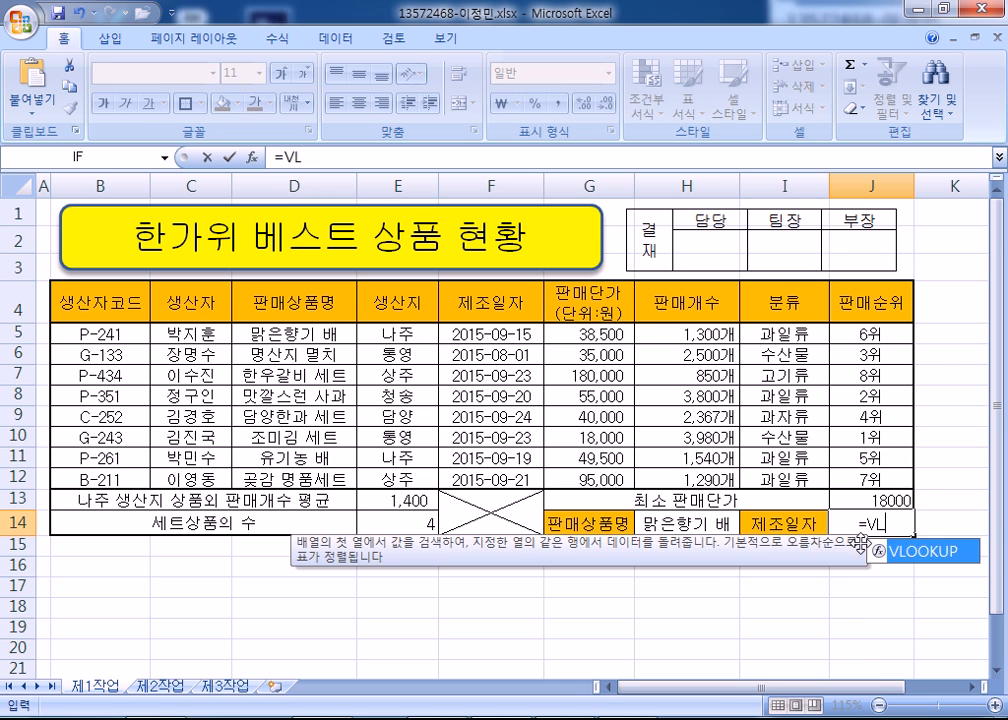
pyautogui.press('Tab')
pyautogui.click(736, 522)
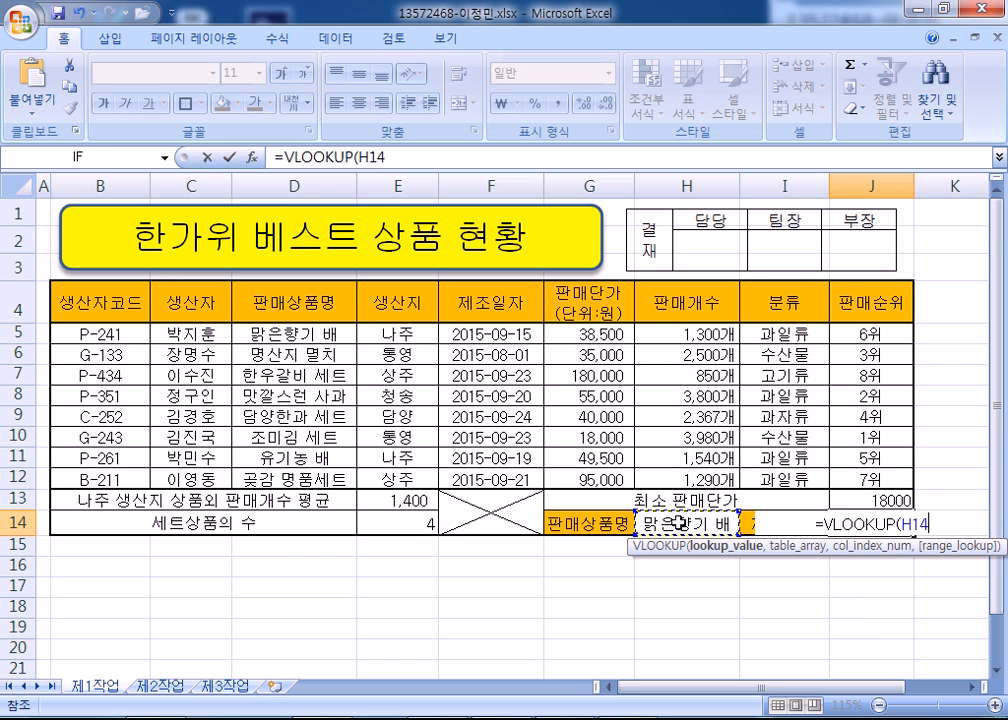
pyautogui.write(',')
pyautogui.moveTo(292, 333); pyautogui.dragTo(681, 470)
pyautogui.write(',')
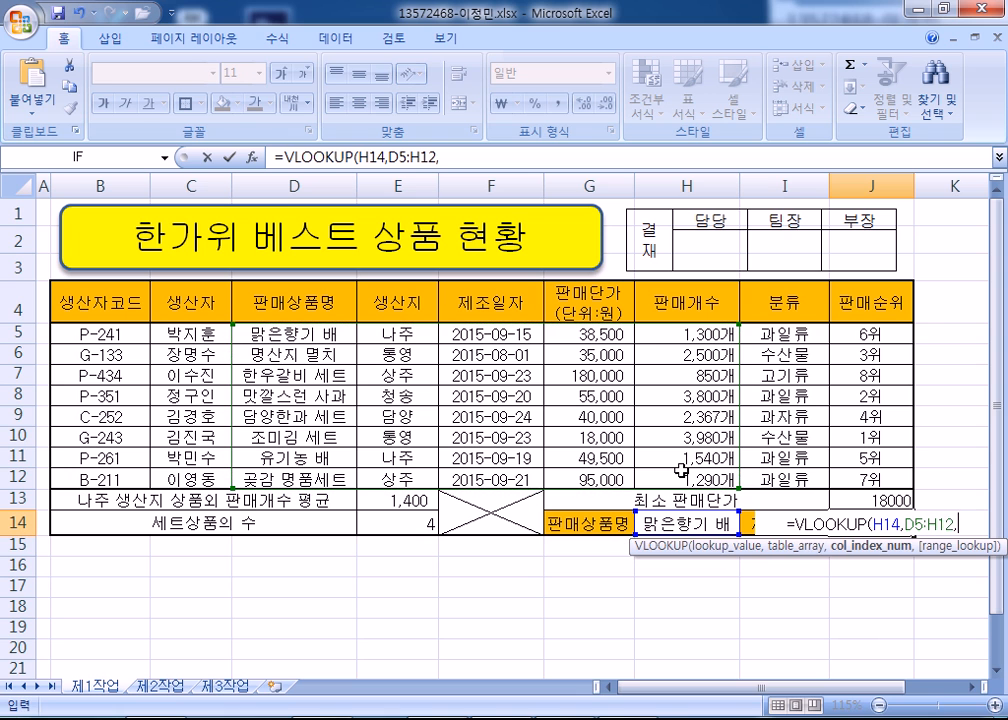
pyautogui.write('3,')
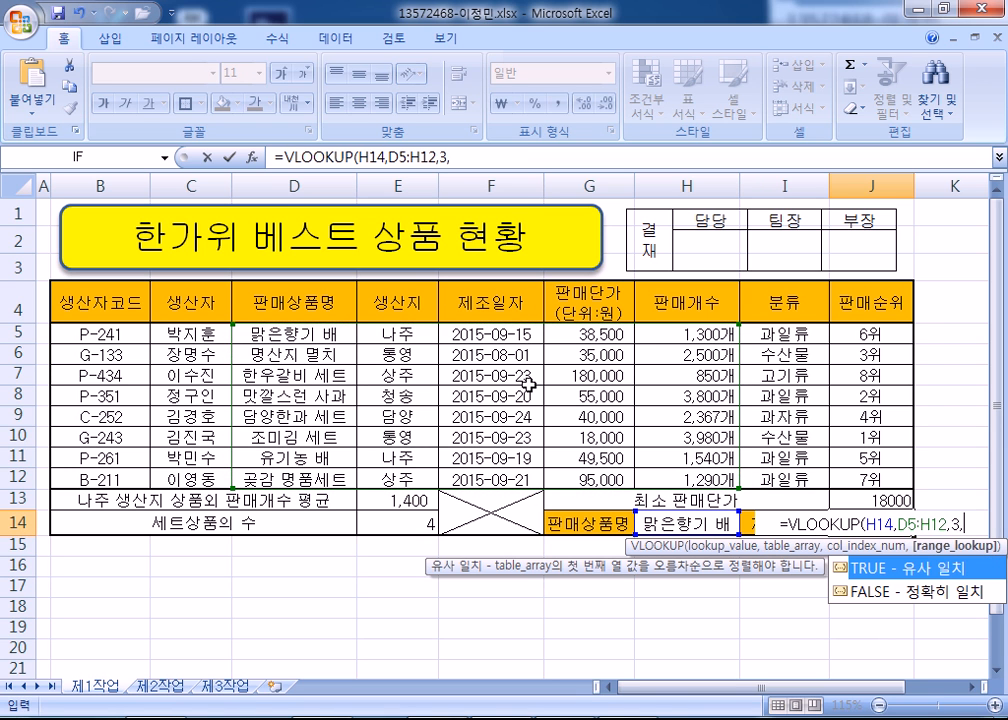
pyautogui.write('0')
pyautogui.press('Return')
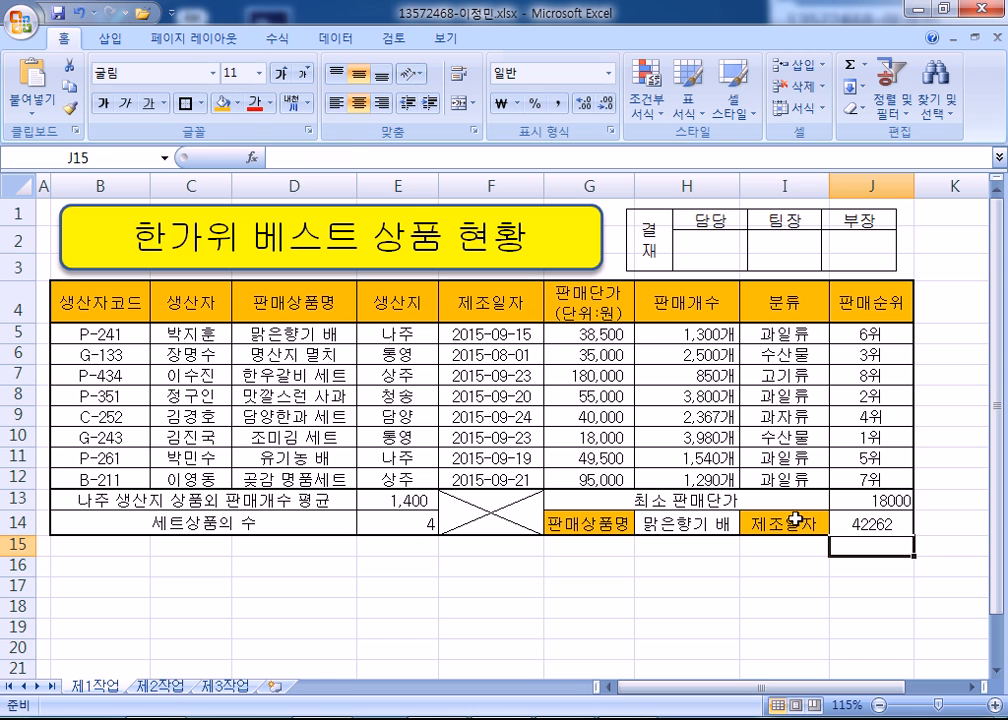
# Copy the MIN formula of J13 onto a new line in Notepad and return to Excel without altering the cell
pyautogui.click(841, 499)
pyautogui.moveTo(398, 159); pyautogui.dragTo(258, 157)
pyautogui.hotkey('ctrl', 'c')
pyautogui.hotkey('alt', 'Tab')
pyautogui.press('Return')
pyautogui.hotkey('ctrl', 'v')
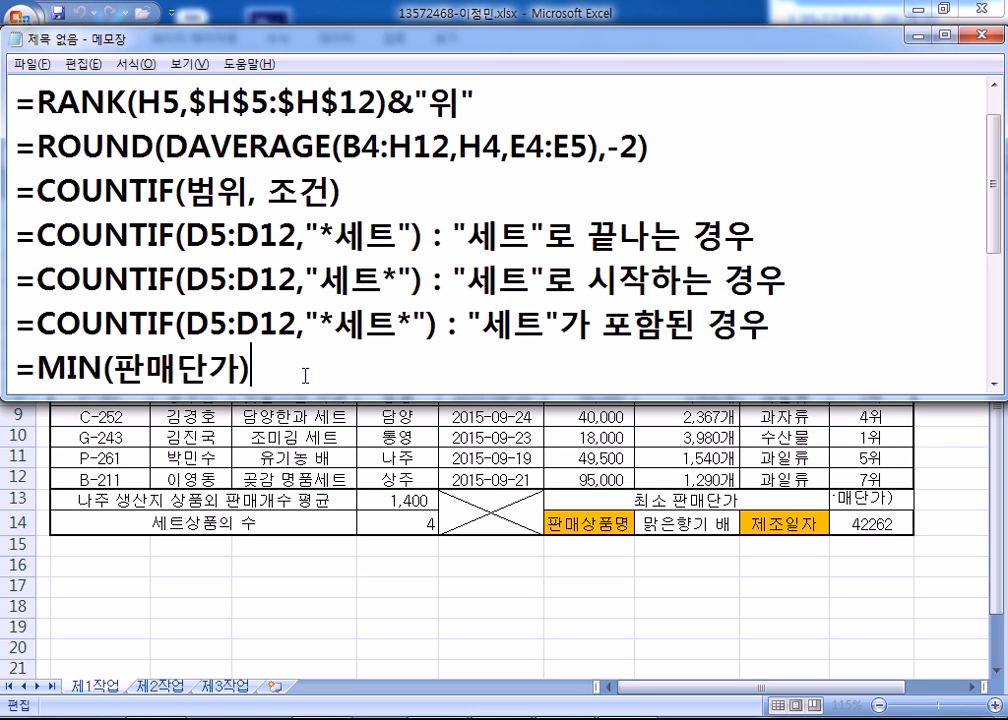
pyautogui.press('Return')
pyautogui.hotkey('alt', 'Tab')
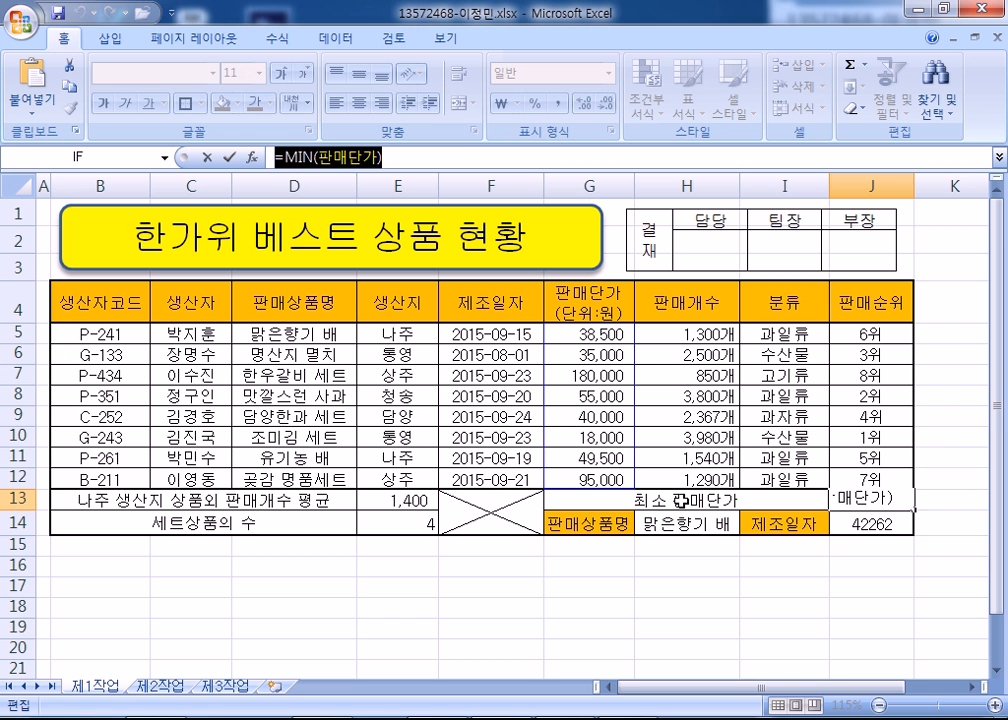
pyautogui.press('Escape')
# Copy the VLOOKUP formula of J14 into Notepad below the MIN line, and return to Excel leaving the formula as entered
pyautogui.click(840, 521)
pyautogui.moveTo(481, 160); pyautogui.dragTo(254, 157)
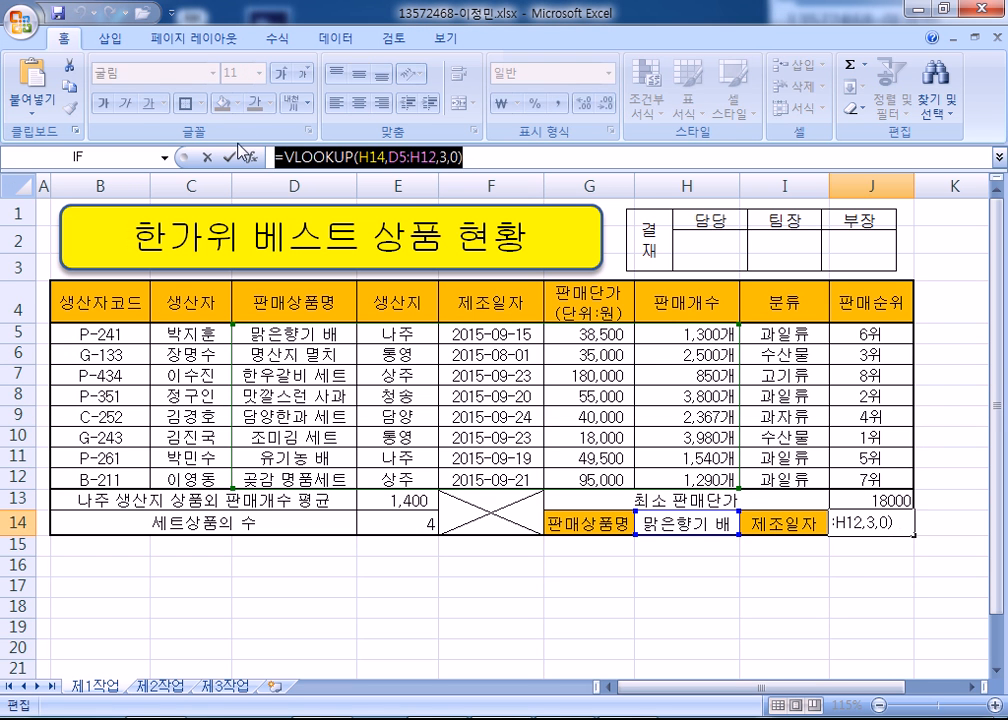
pyautogui.hotkey('ctrl', 'c')
pyautogui.hotkey('alt', 'Tab')
pyautogui.hotkey('ctrl', 'v')
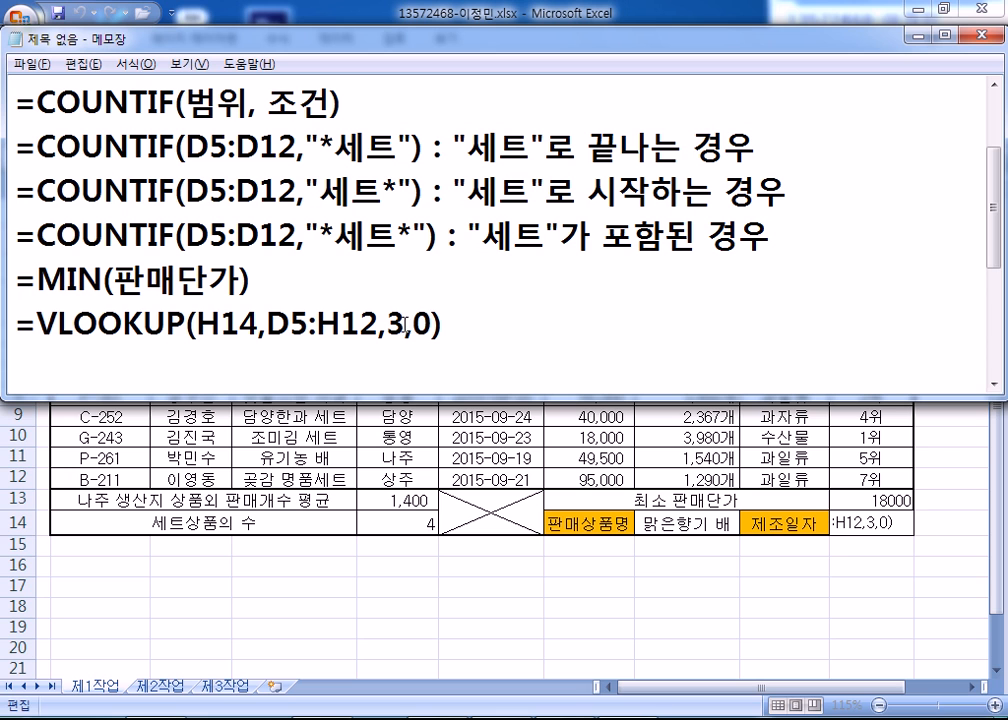
pyautogui.moveTo(404, 318); pyautogui.dragTo(432, 320)
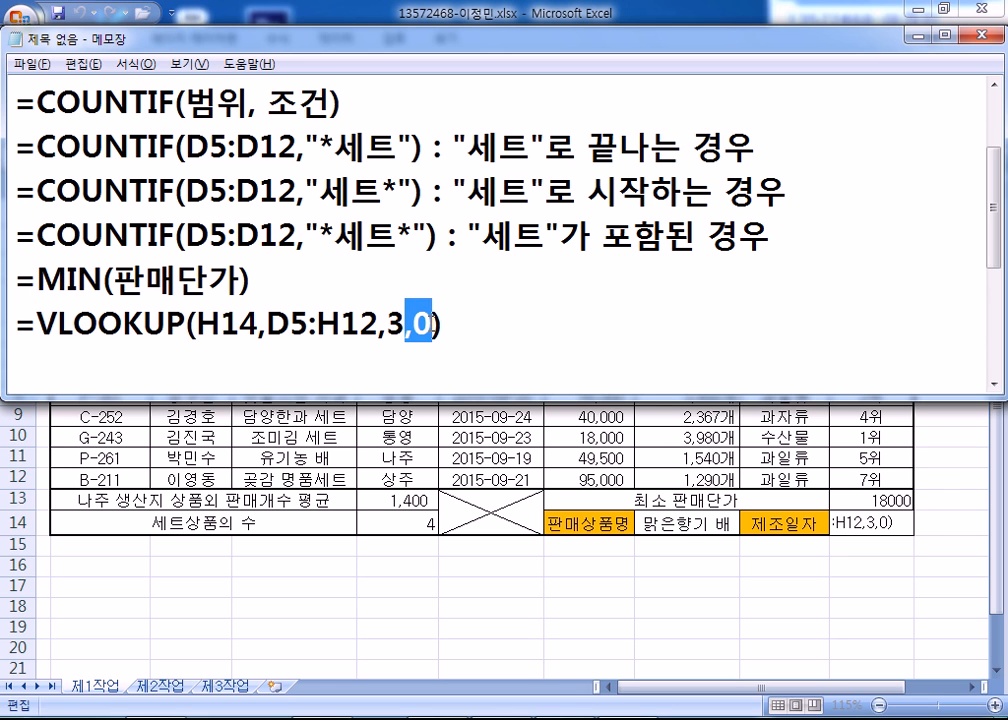
pyautogui.click(417, 357)
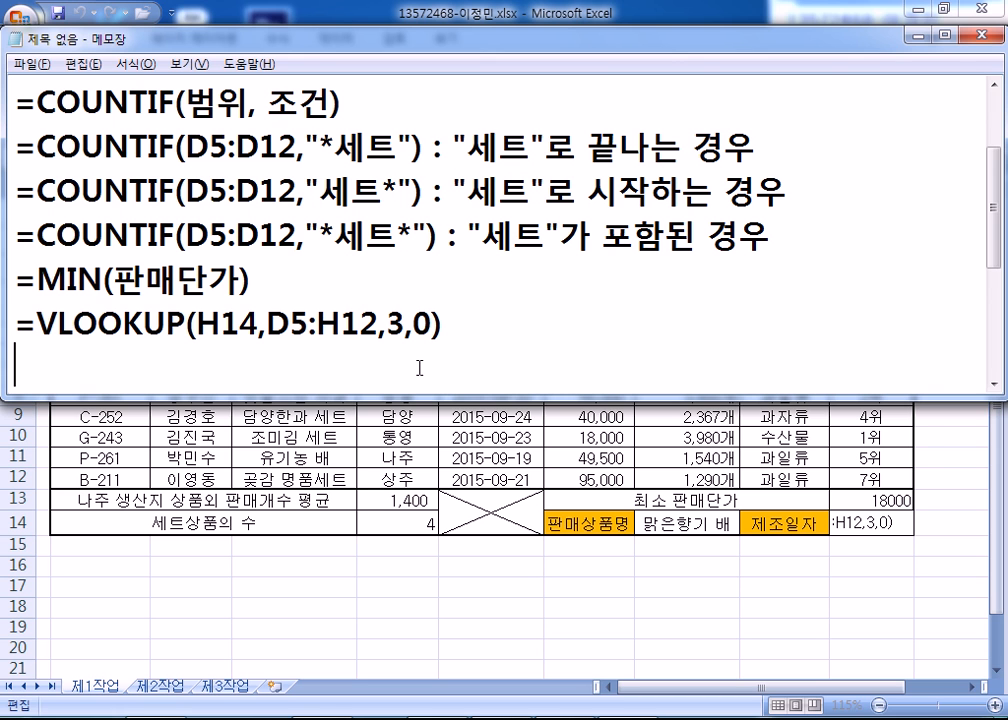
pyautogui.hotkey('alt', 'Tab')
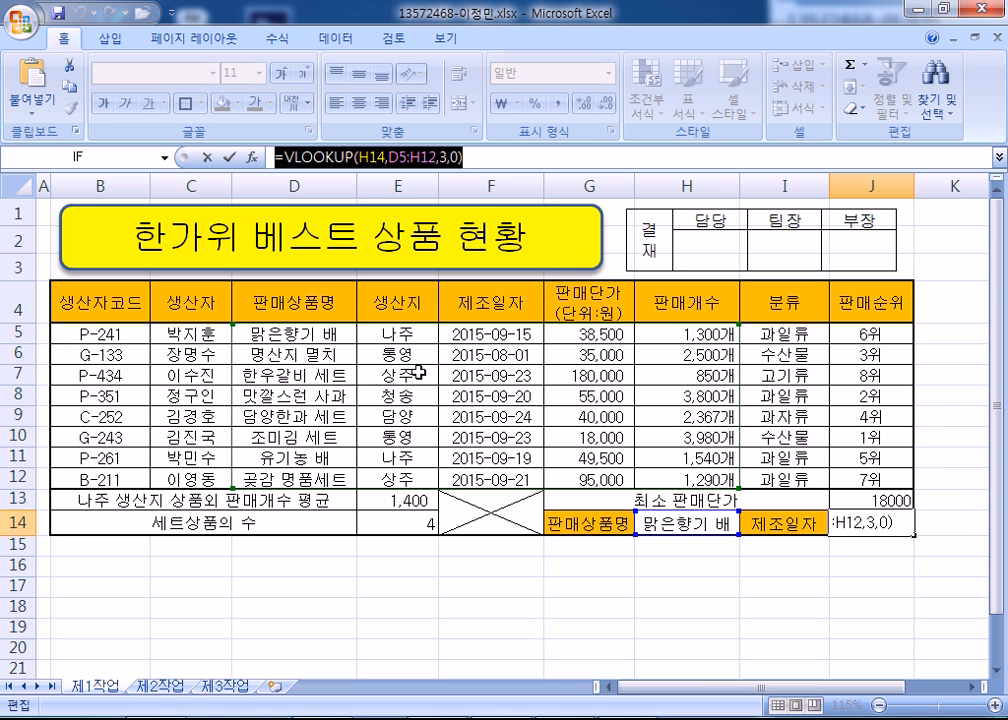
pyautogui.hotkey('ctrl', 'Return')
# Apply red data bar conditional formatting to the 판매개수 values in H5:H12
pyautogui.moveTo(670, 338); pyautogui.dragTo(675, 478)
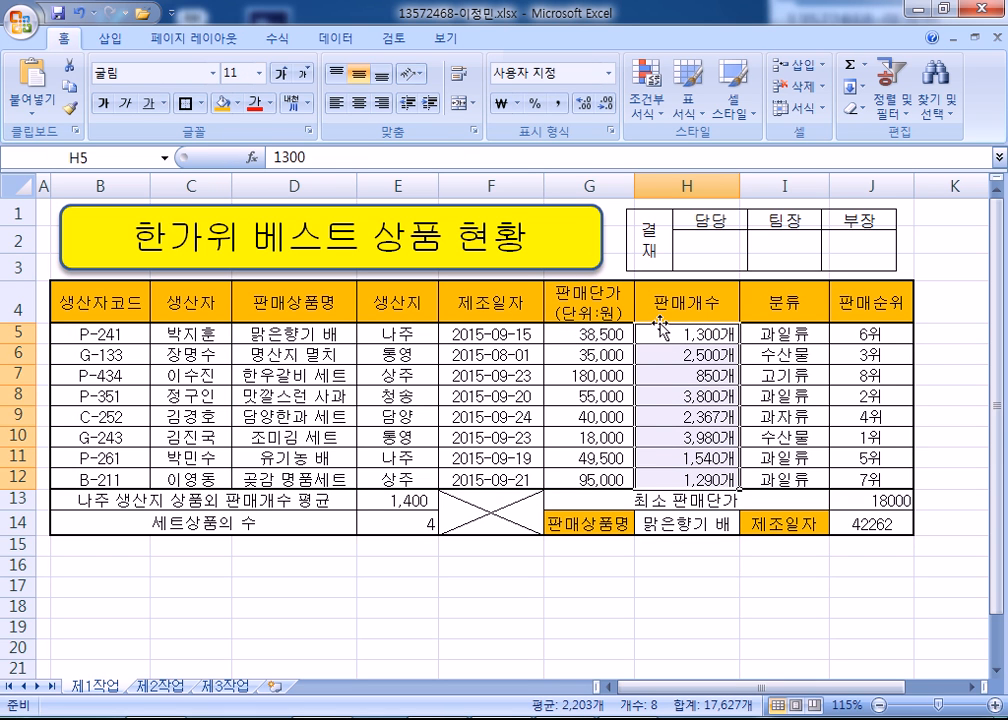
pyautogui.click(646, 80)
pyautogui.moveTo(697, 234)
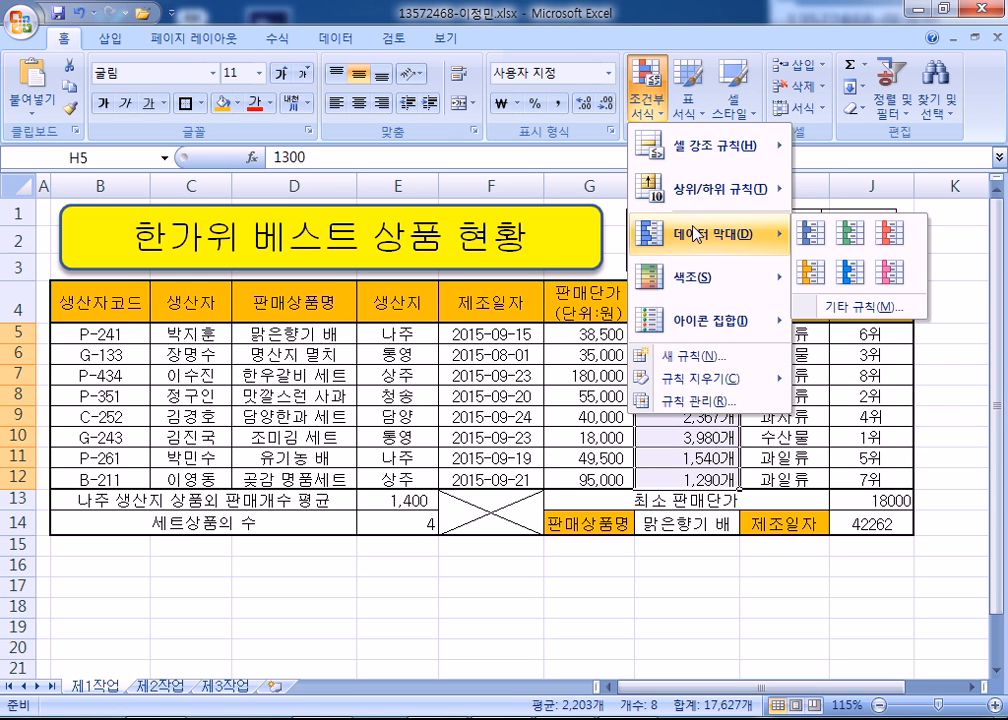
pyautogui.click(884, 237)
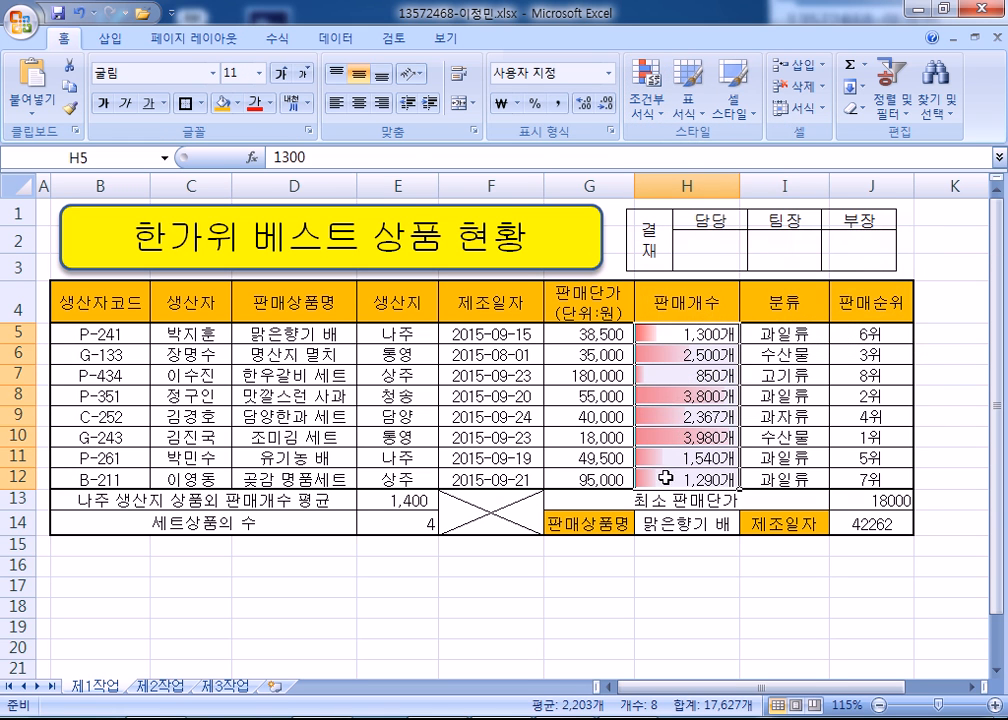
pyautogui.click(805, 438)
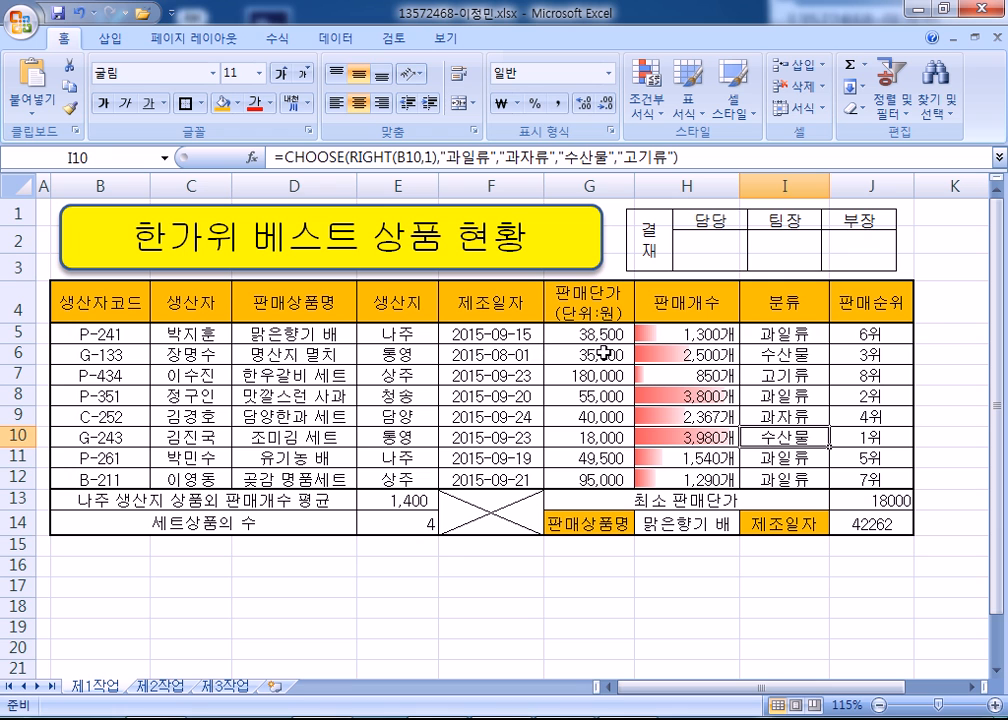
# Copy B4:H12 from sheet 제1작업 and paste only its column widths from column B of sheet 제2작업
pyautogui.moveTo(83, 300); pyautogui.dragTo(655, 481)
pyautogui.hotkey('ctrl', 'c')
pyautogui.click(160, 686)
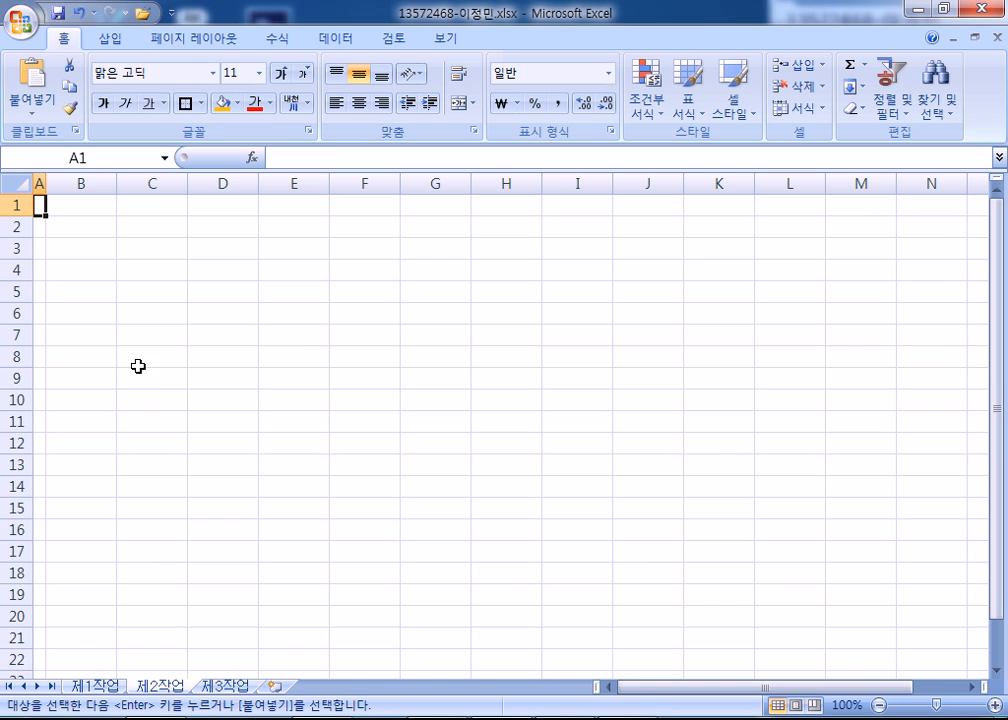
pyautogui.rightClick(81, 183)
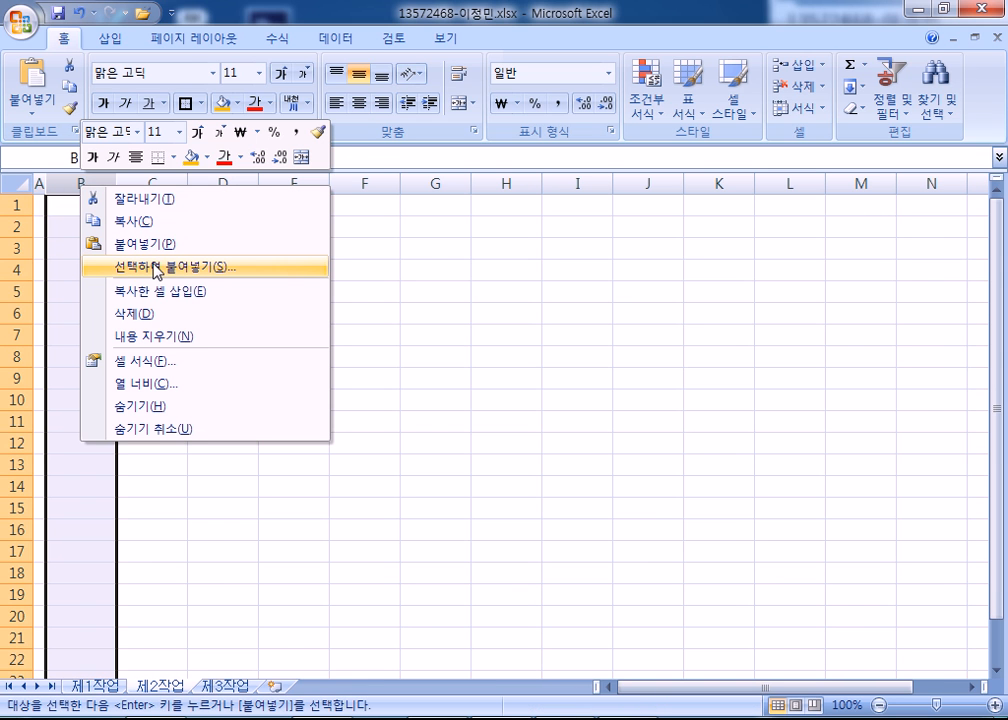
pyautogui.click(156, 268)
pyautogui.click(201, 190)
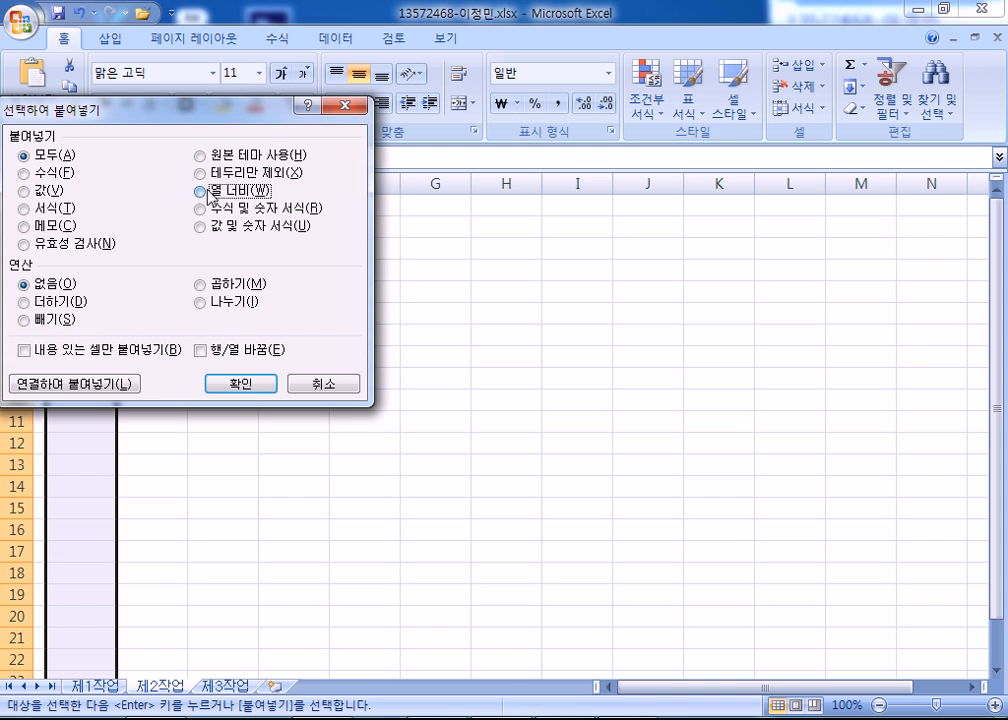
pyautogui.click(260, 388)
# Paste the copied table with its data bars at B2 of sheet 제2작업
pyautogui.click(76, 225)
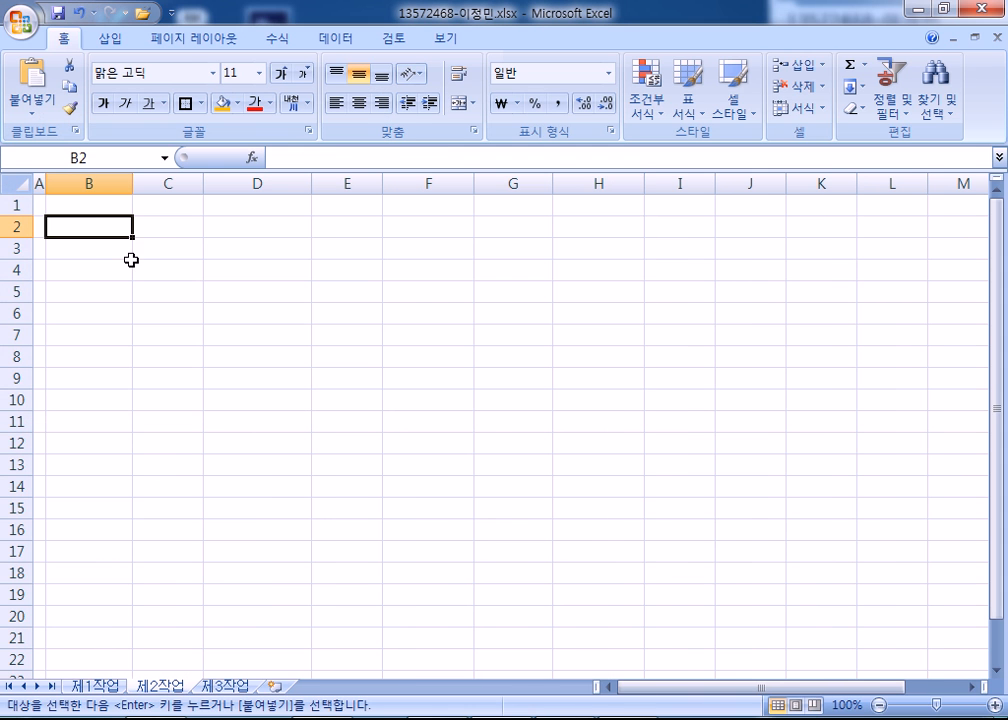
pyautogui.hotkey('ctrl', 'v')
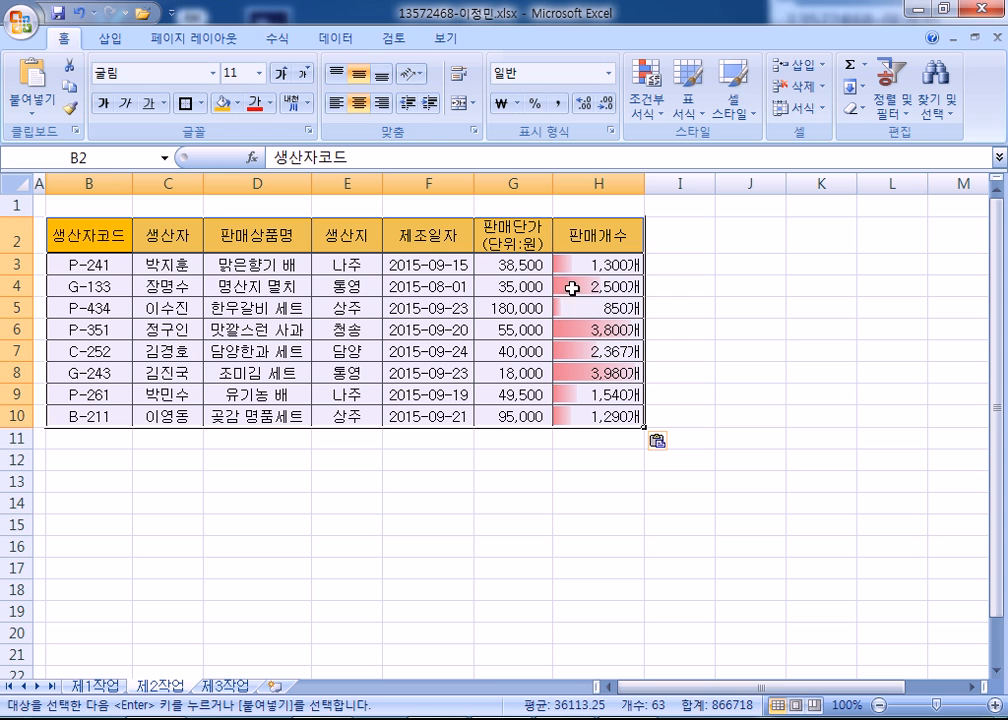
pyautogui.click(425, 484)
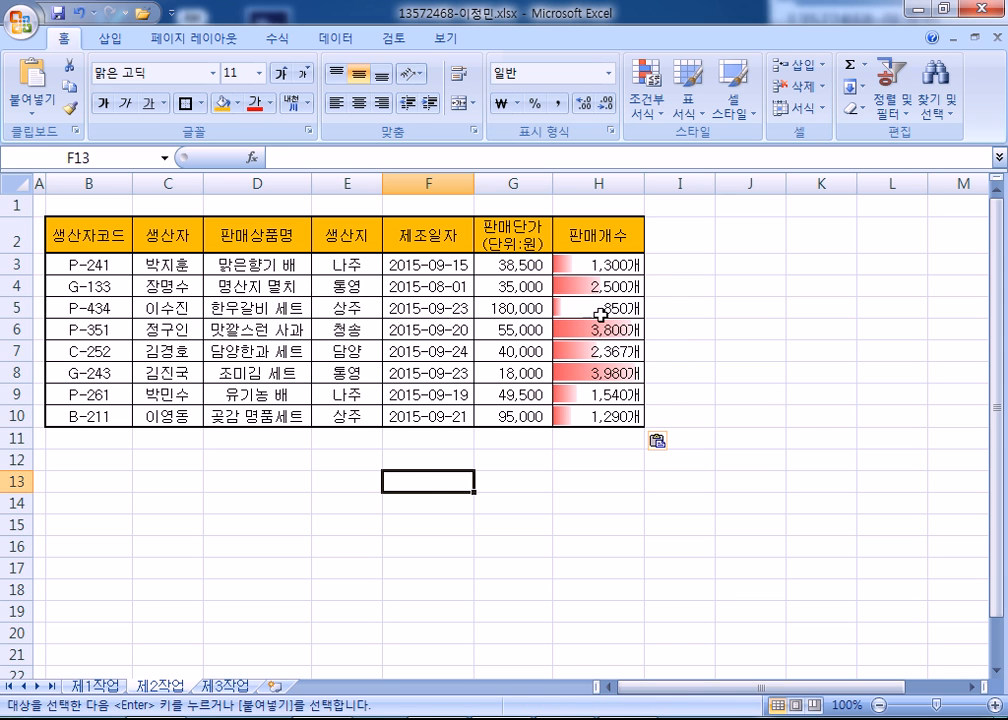
pyautogui.click(844, 422)
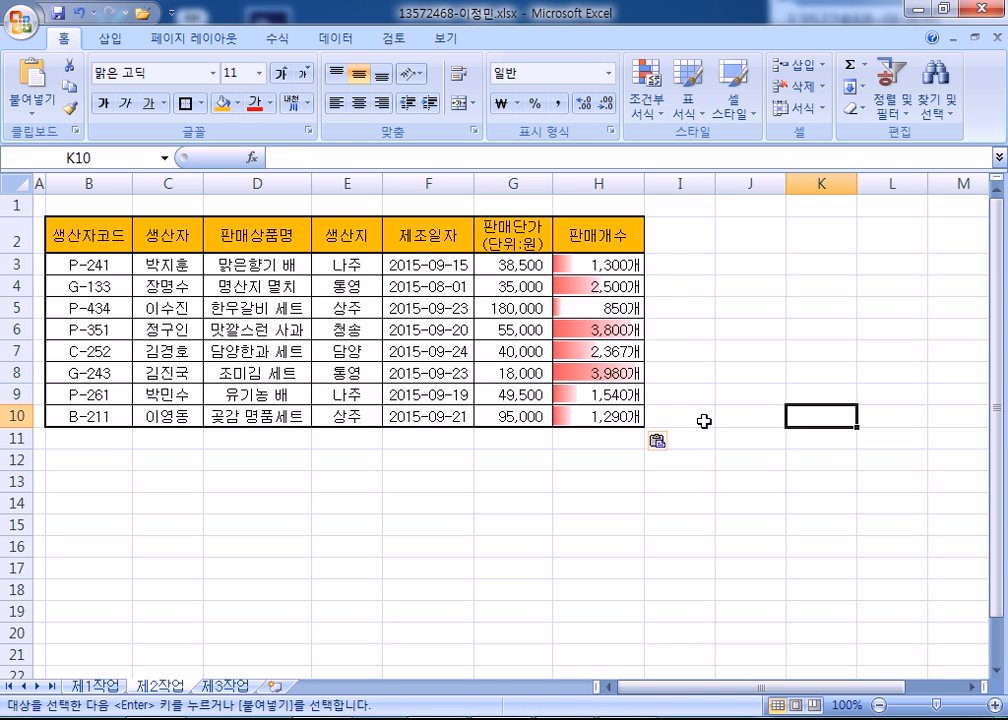
# Compare the 판매개수 data bars on 제1작업 and 제2작업, and review the data bar options for H5:H12
pyautogui.click(100, 685)
pyautogui.click(144, 589)
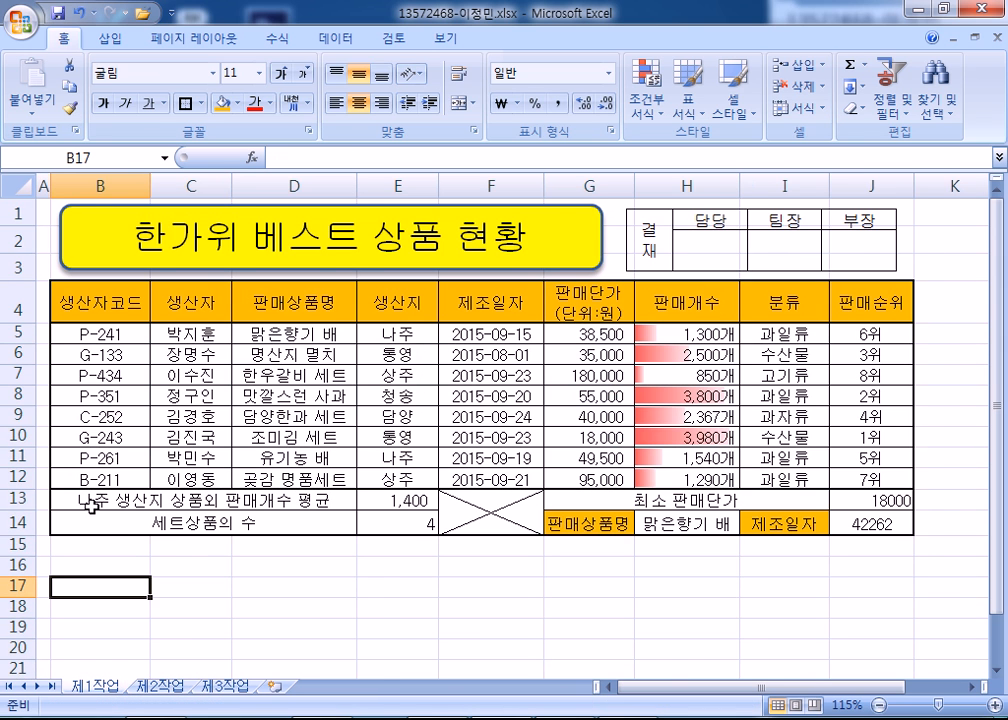
pyautogui.hotkey('ctrl', 'pagedown')
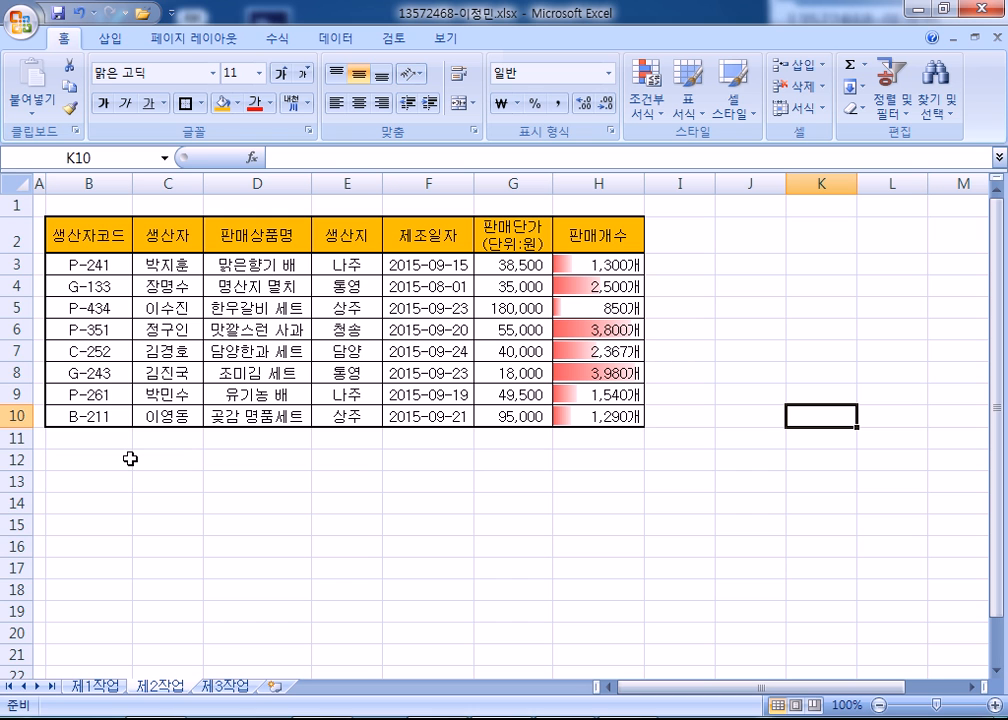
pyautogui.click(92, 687)
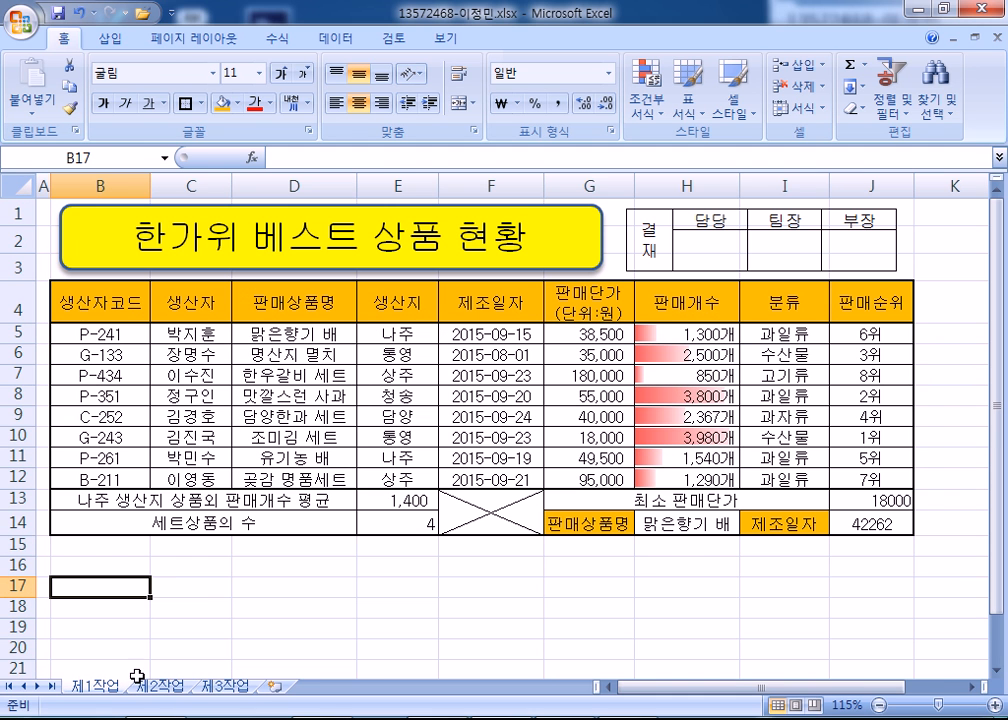
pyautogui.moveTo(660, 329); pyautogui.dragTo(660, 480)
pyautogui.click(646, 100)
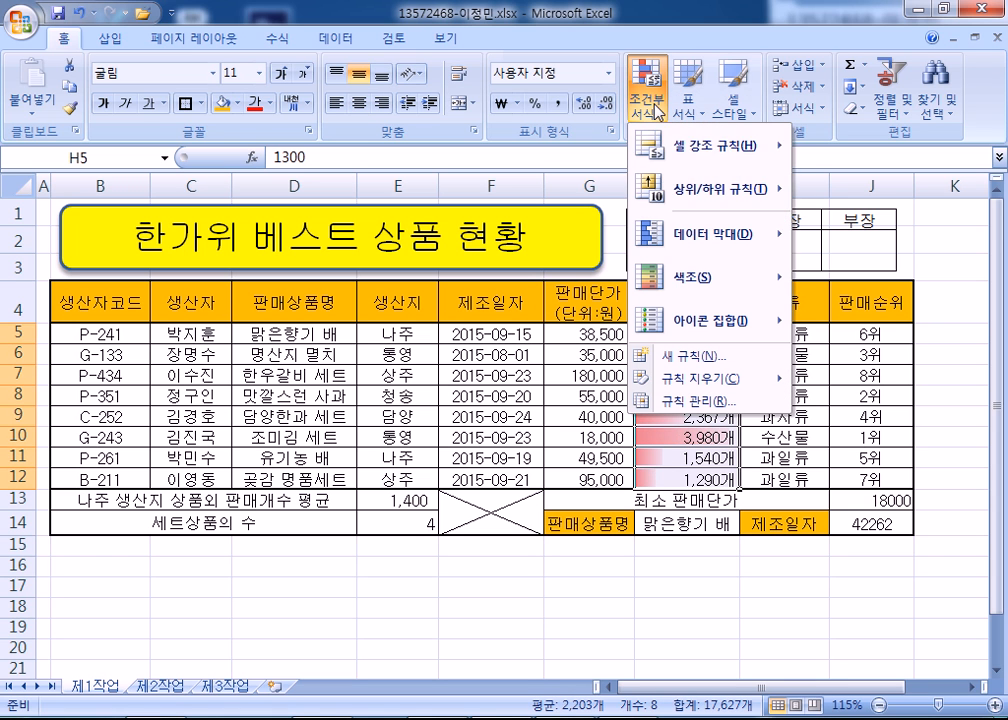
pyautogui.moveTo(700, 236)
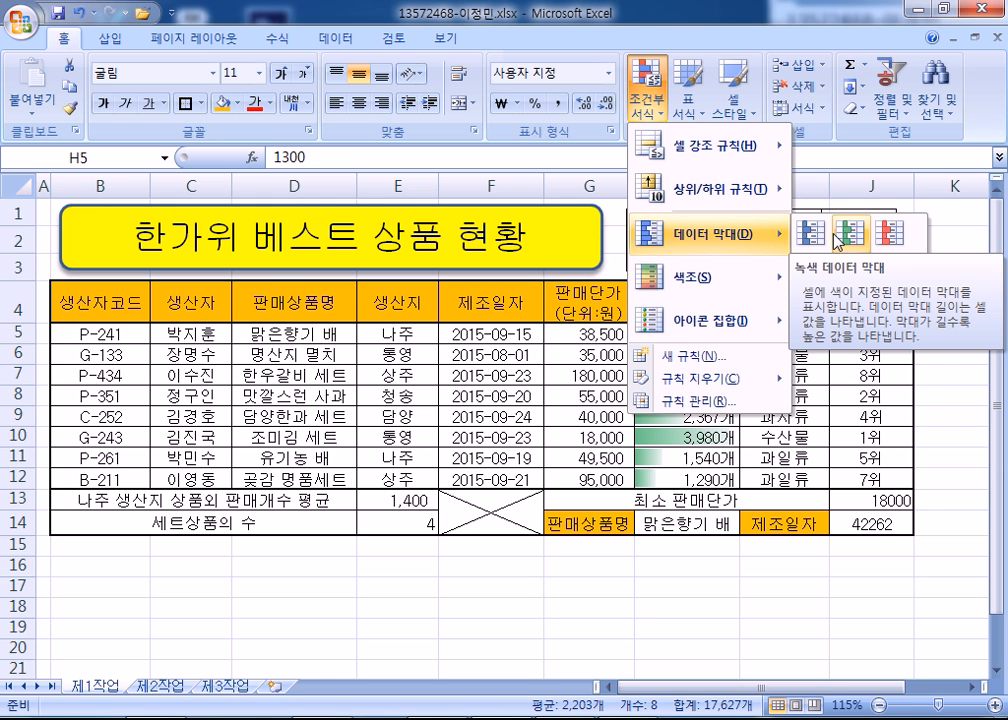
pyautogui.moveTo(718, 279)
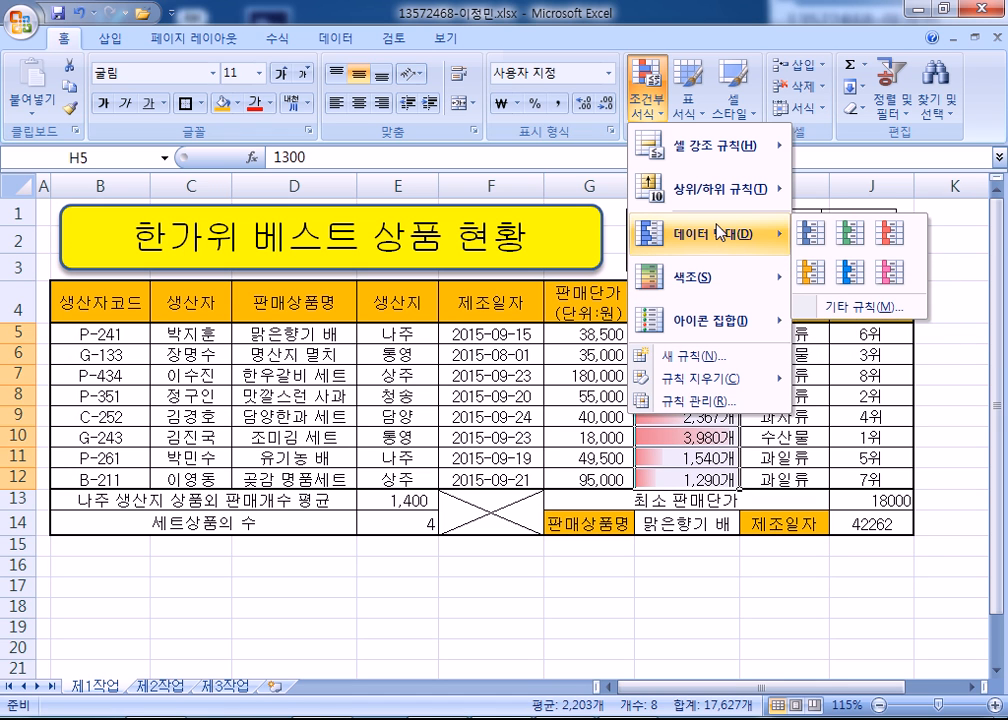
pyautogui.click(170, 688)
pyautogui.click(162, 689)
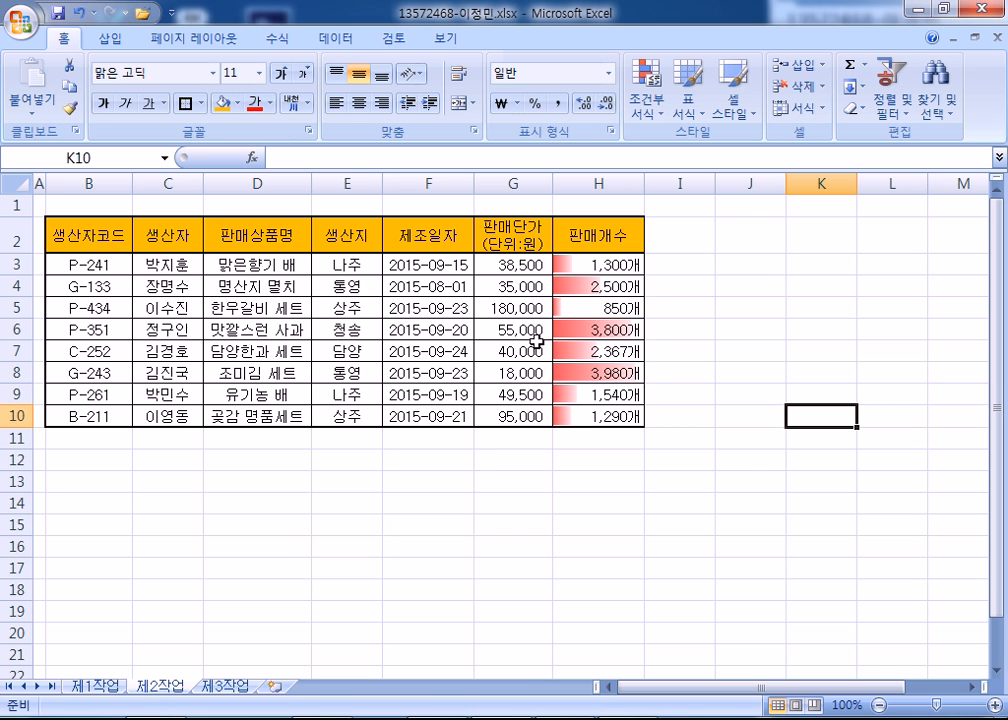
# Examine the source range B4:H12 on 제1작업 against the pasted table on 제2작업
pyautogui.click(105, 686)
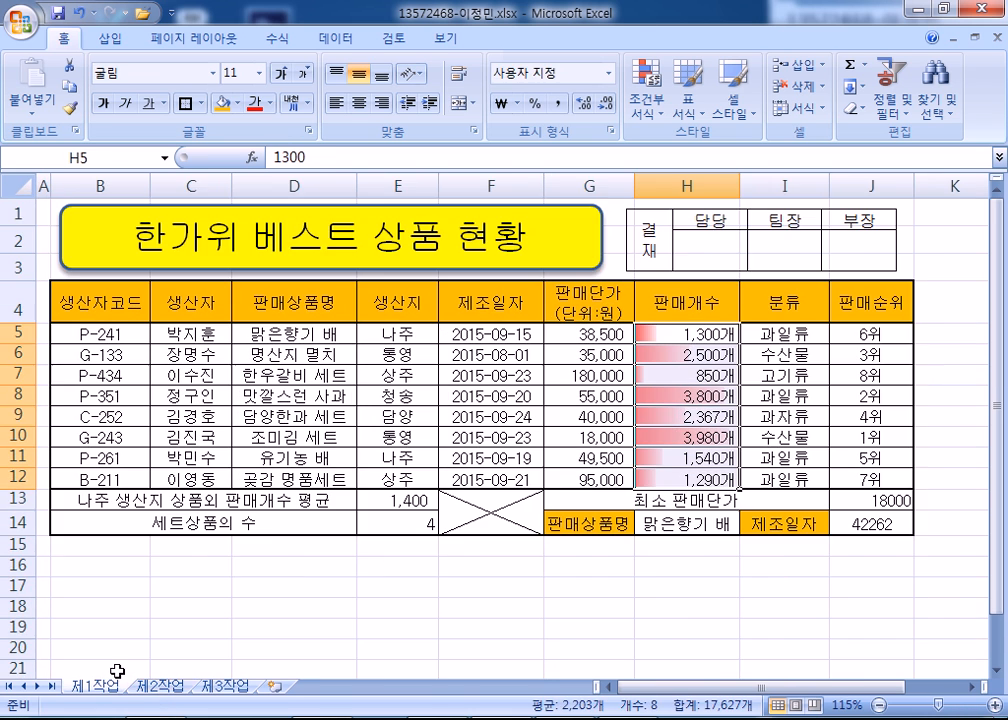
pyautogui.moveTo(133, 300); pyautogui.dragTo(632, 468)
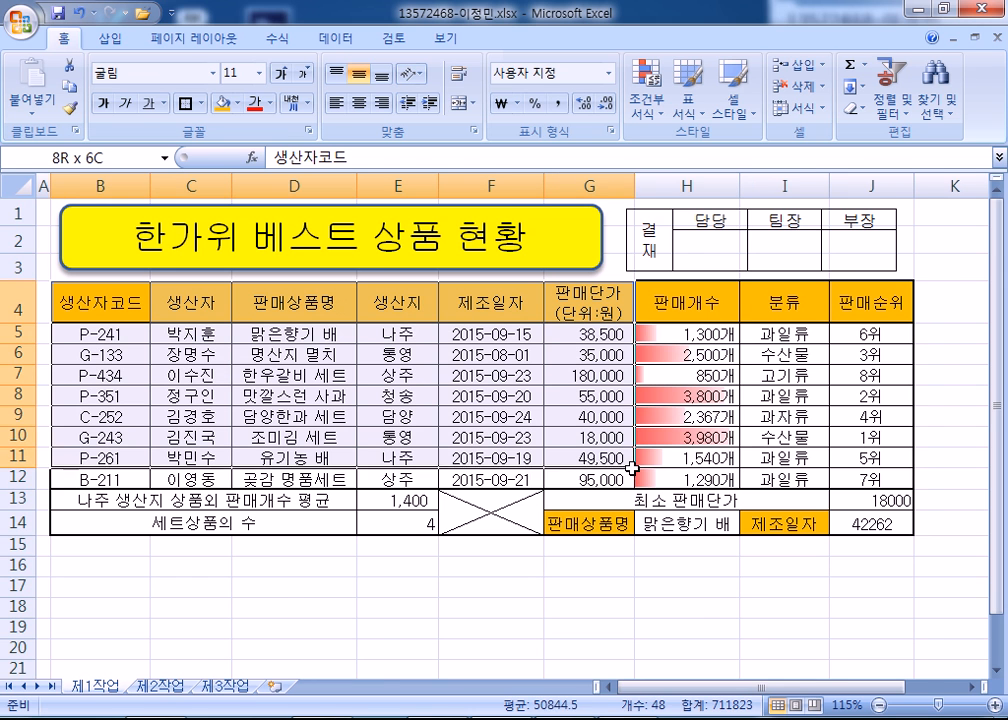
pyautogui.hotkey('ctrl', 'c')
pyautogui.click(160, 686)
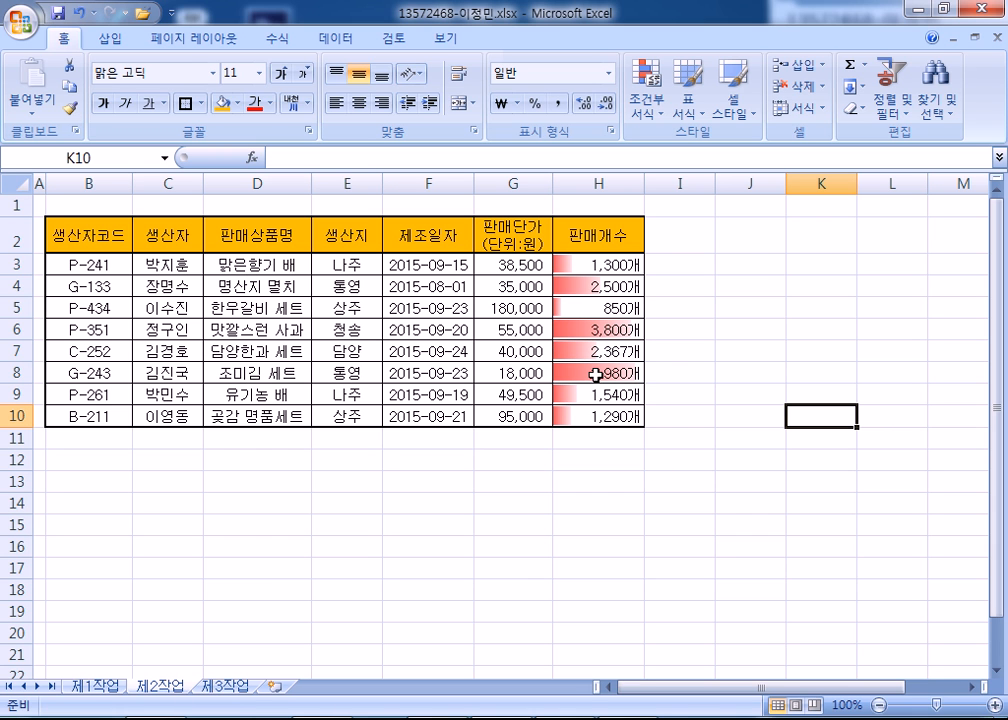
pyautogui.click(92, 686)
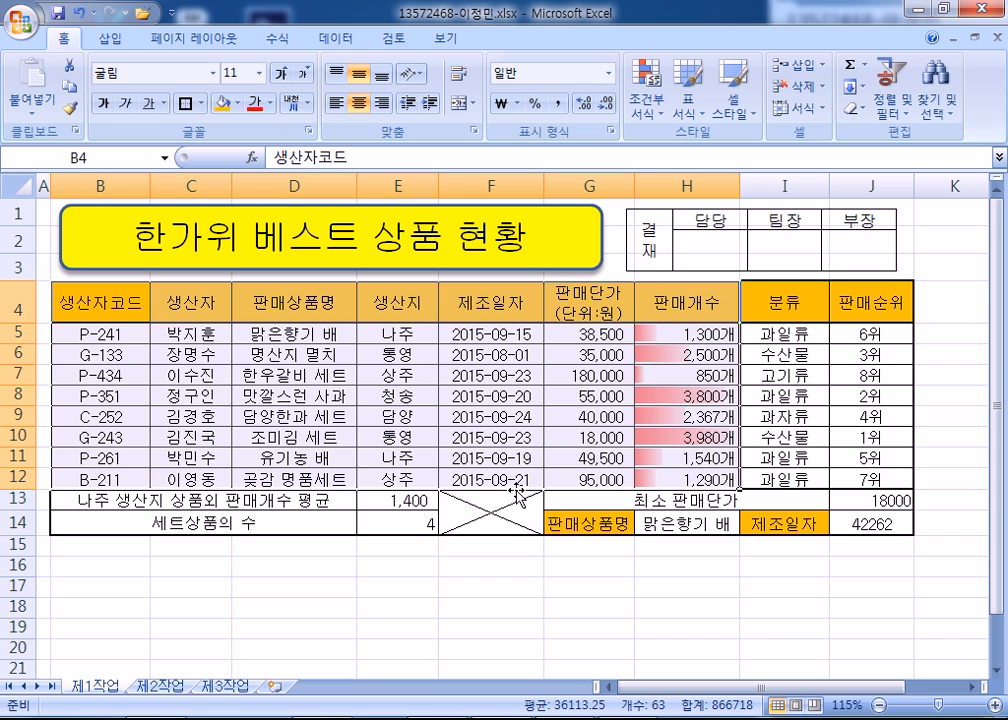
pyautogui.click(158, 687)
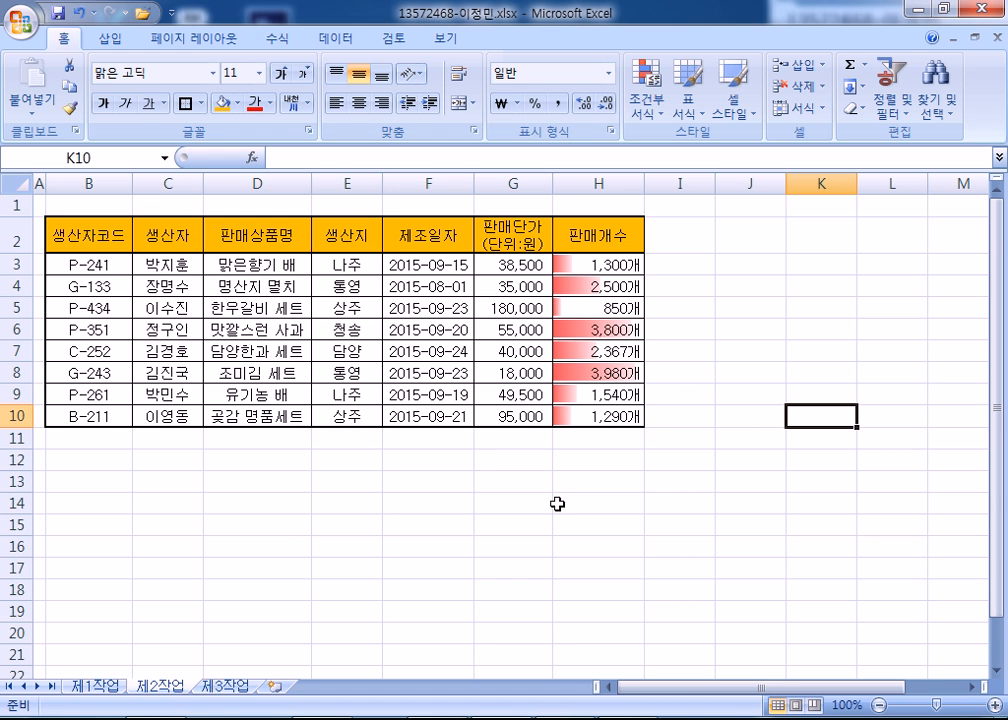
pyautogui.click(601, 264)
# Undo the table paste and column widths on 제2작업 and the data bars in H5:H12 of 제1작업
pyautogui.hotkey('alt', 'Tab')
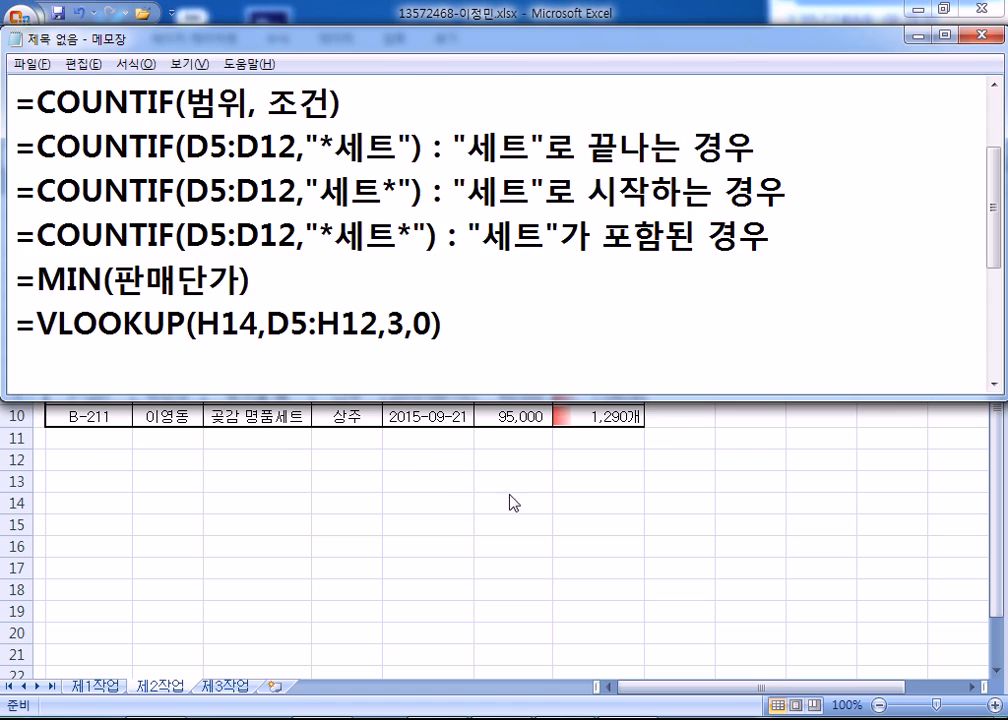
pyautogui.hotkey('alt', 'Tab')
pyautogui.hotkey('ctrl', 'z')
pyautogui.hotkey('ctrl', 'z')
pyautogui.hotkey('ctrl', 'z')
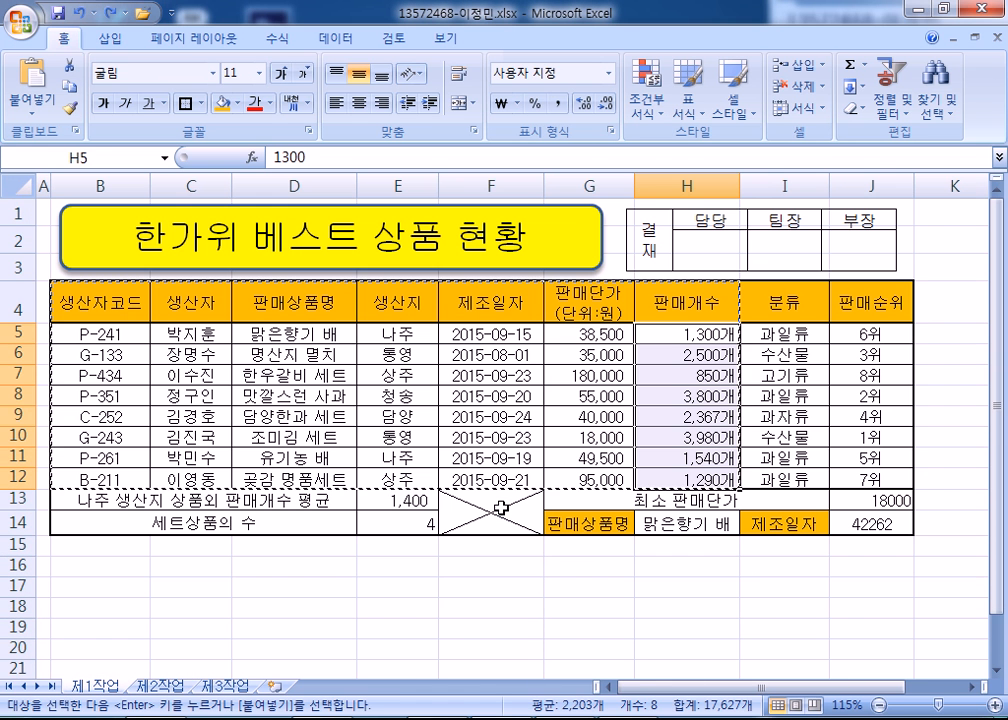
# Copy B4:H12 without data bars from 제1작업 and apply its column widths to 제2작업 starting at column B
pyautogui.click(653, 336)
pyautogui.moveTo(150, 300); pyautogui.dragTo(652, 473)
pyautogui.hotkey('ctrl', 'c')
pyautogui.hotkey('alt', 'Tab')
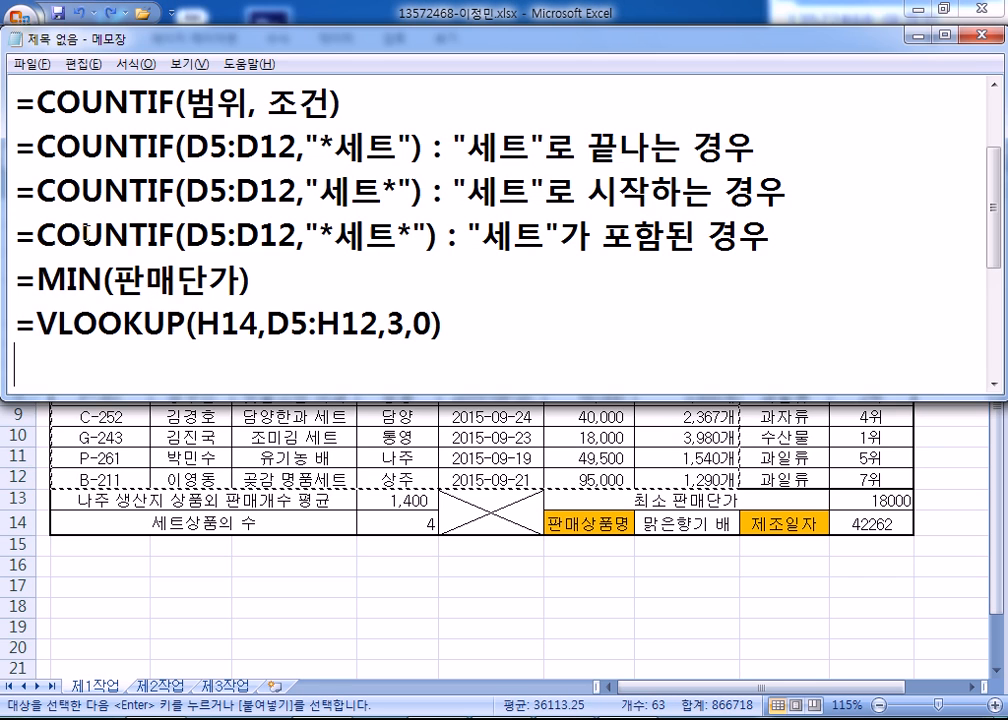
pyautogui.hotkey('alt', 'Tab')
pyautogui.hotkey('ctrl', 'pagedown')
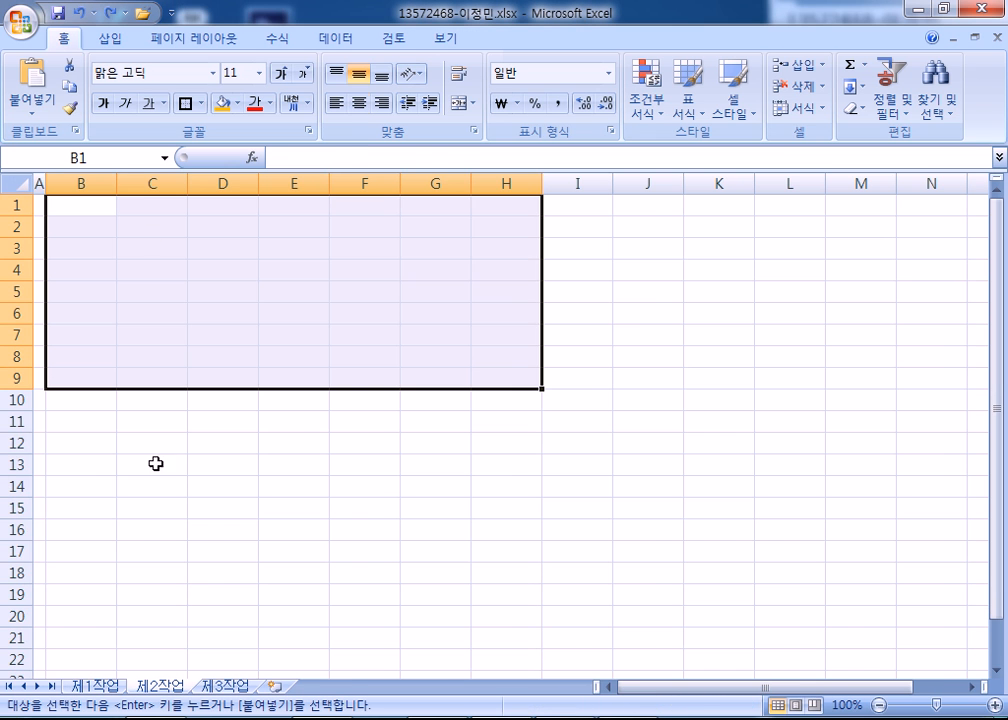
pyautogui.rightClick(97, 174)
pyautogui.click(118, 263)
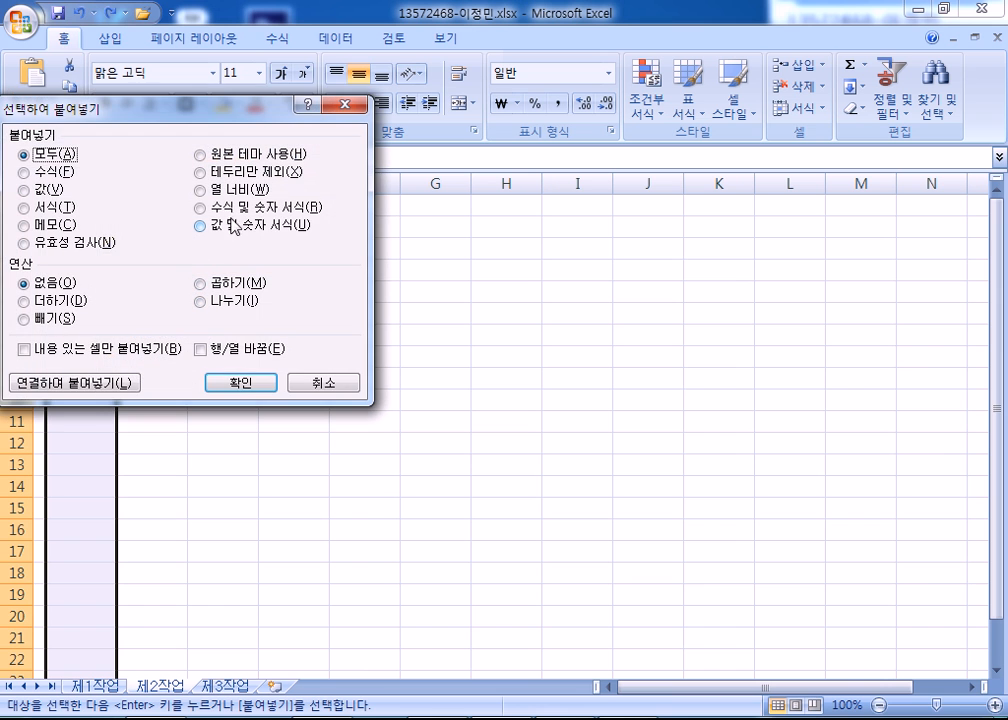
pyautogui.click(235, 190)
pyautogui.click(262, 382)
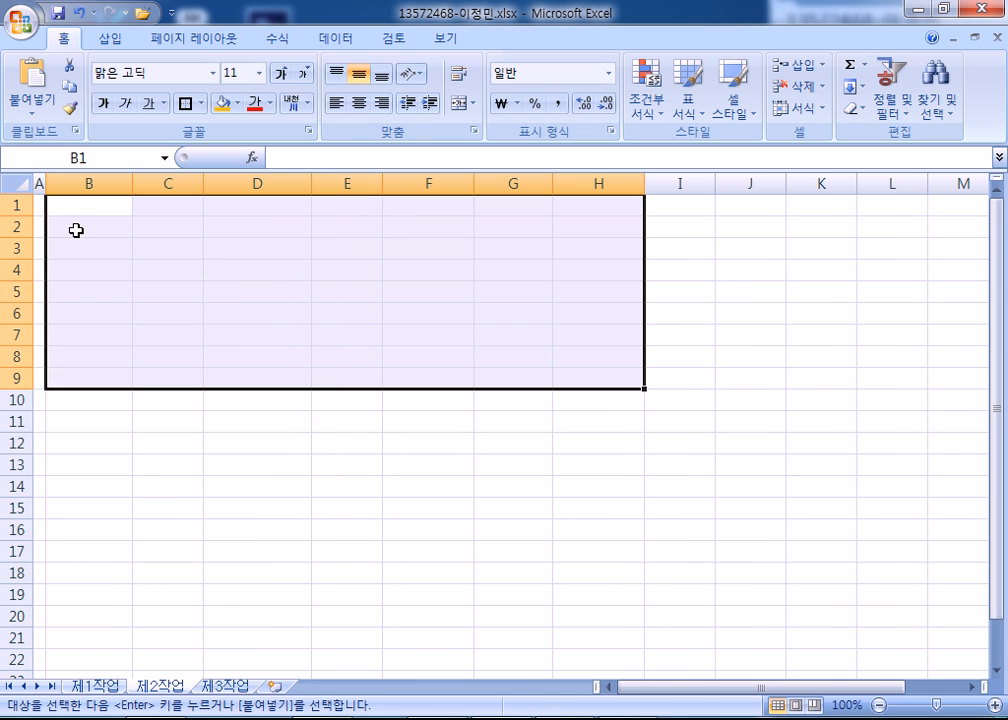
# Paste the copied table without data bars at B2 of sheet 제2작업
pyautogui.click(97, 228)
pyautogui.hotkey('ctrl', 'v')
pyautogui.click(273, 290)
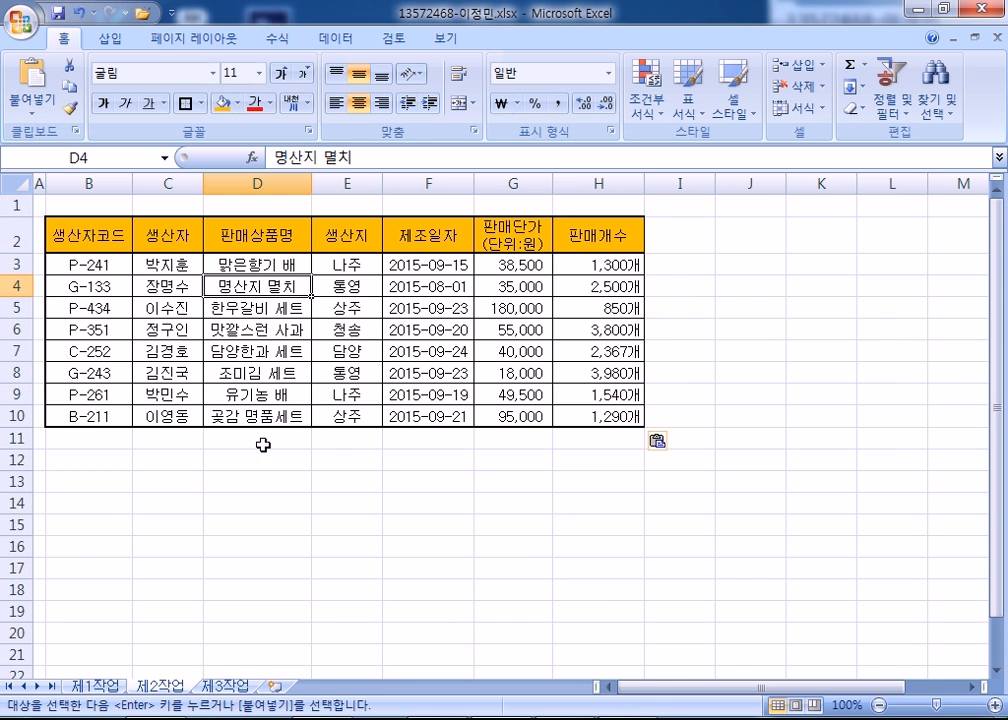
# Apply red data bars to the 판매개수 values in H5:H12 of sheet 제1작업
pyautogui.click(96, 686)
pyautogui.moveTo(668, 333); pyautogui.dragTo(660, 478)
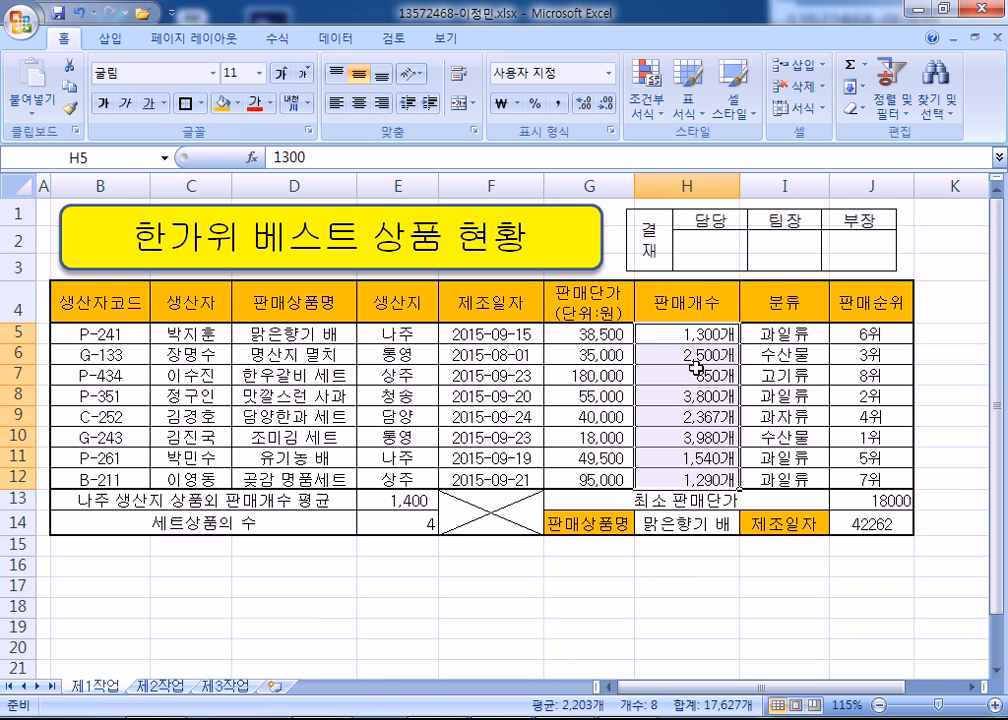
pyautogui.click(648, 130)
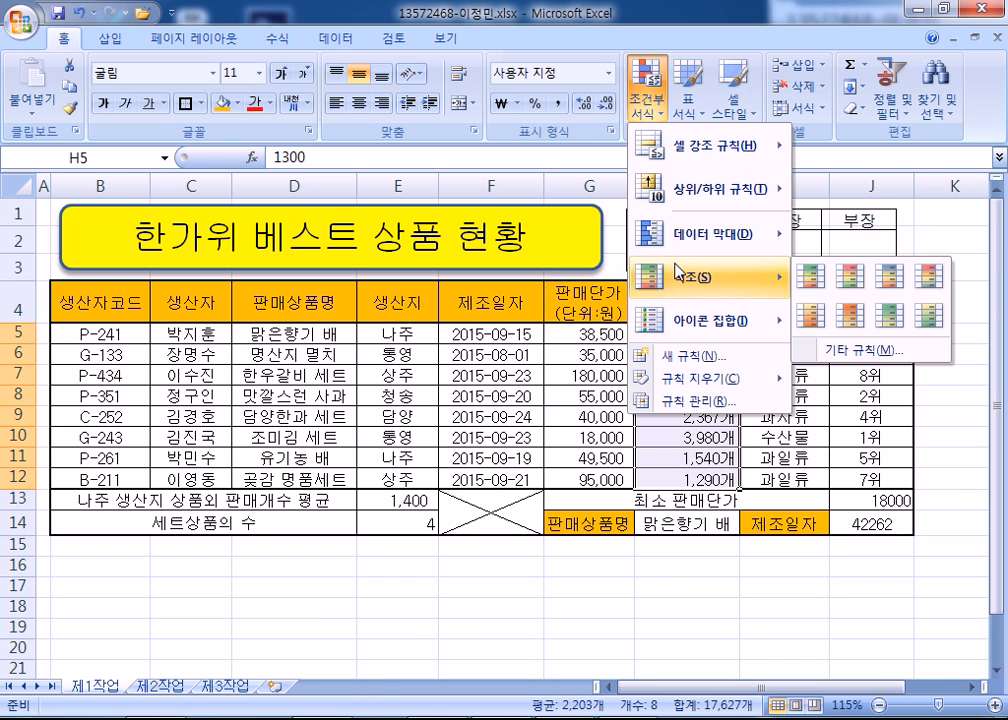
pyautogui.moveTo(781, 247)
pyautogui.click(888, 232)
pyautogui.click(480, 567)
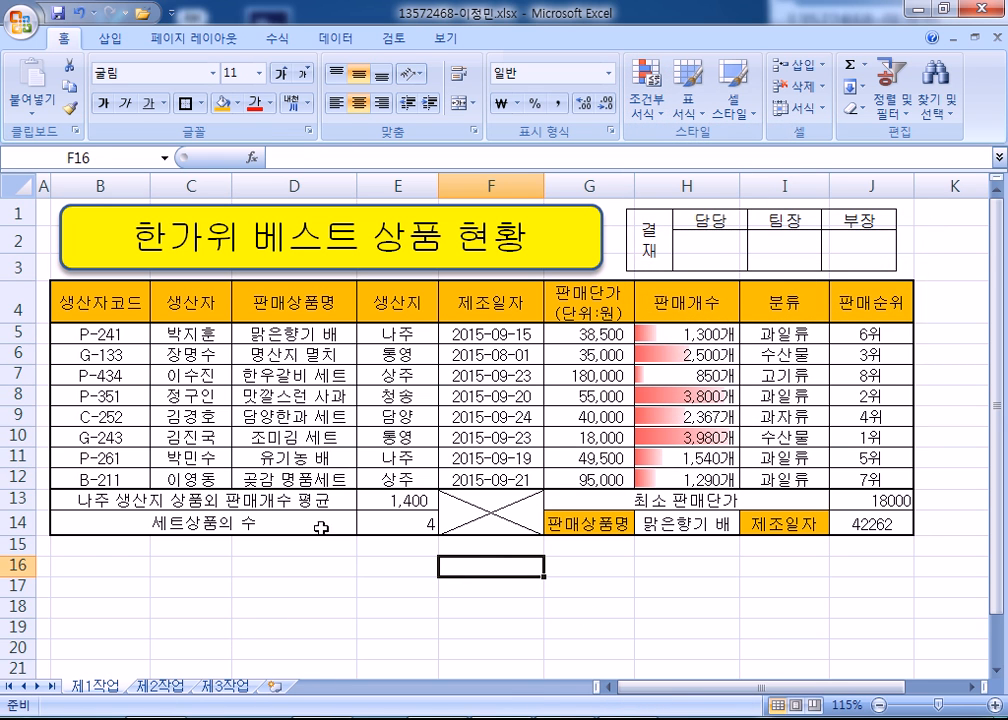
# Compare the 판매개수 formatting in H5:H12 of 제1작업 with the copied column on 제2작업
pyautogui.moveTo(690, 333); pyautogui.dragTo(683, 481)
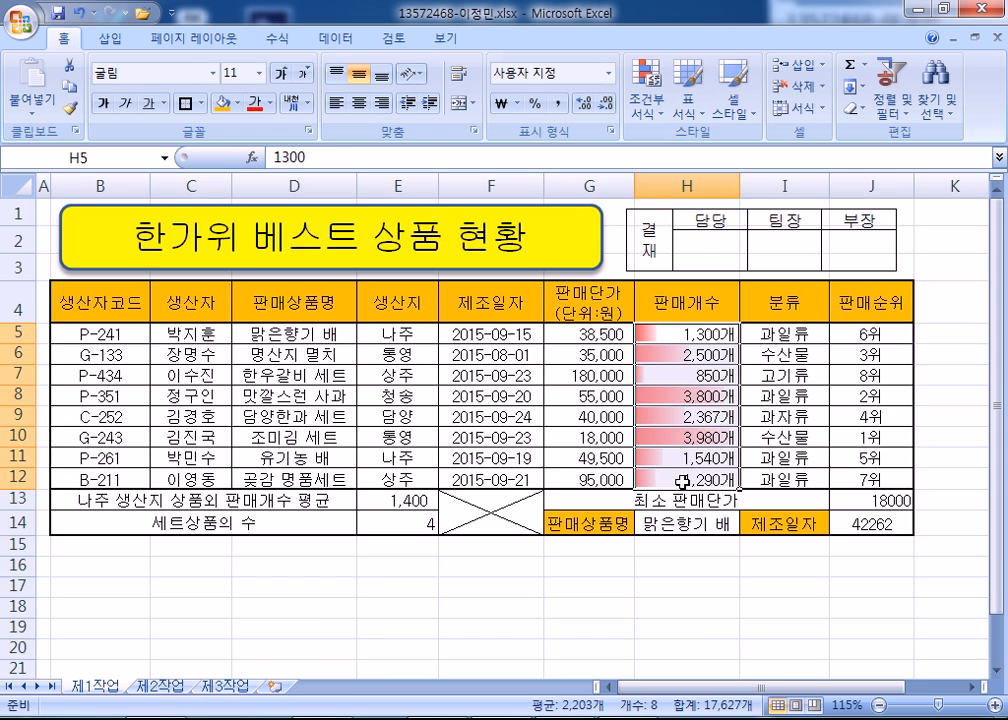
pyautogui.click(160, 686)
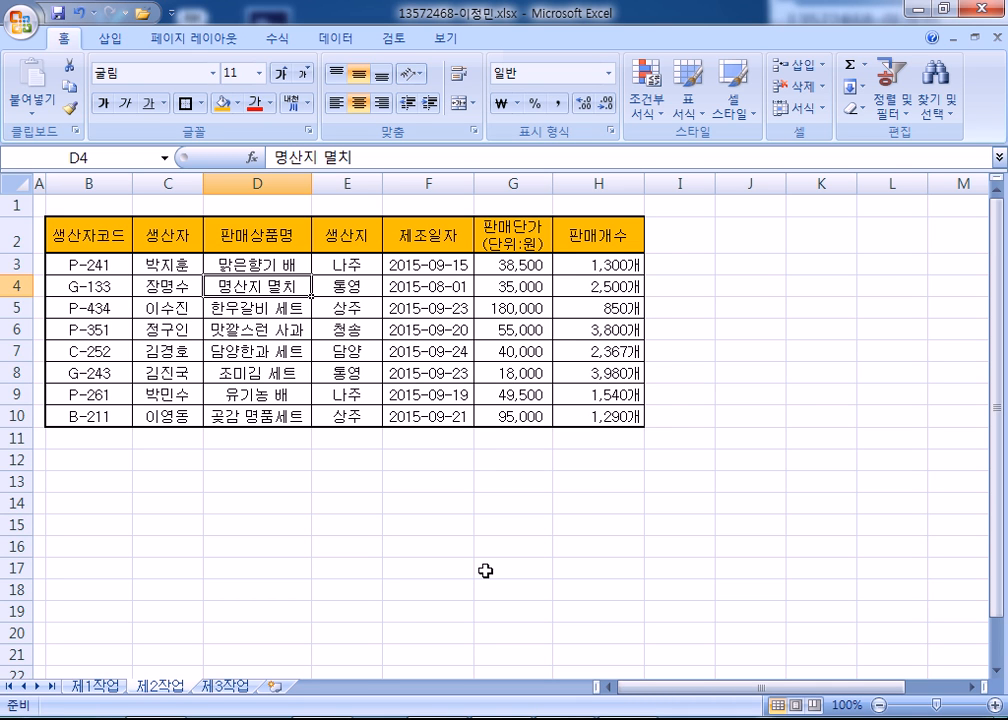
pyautogui.click(80, 690)
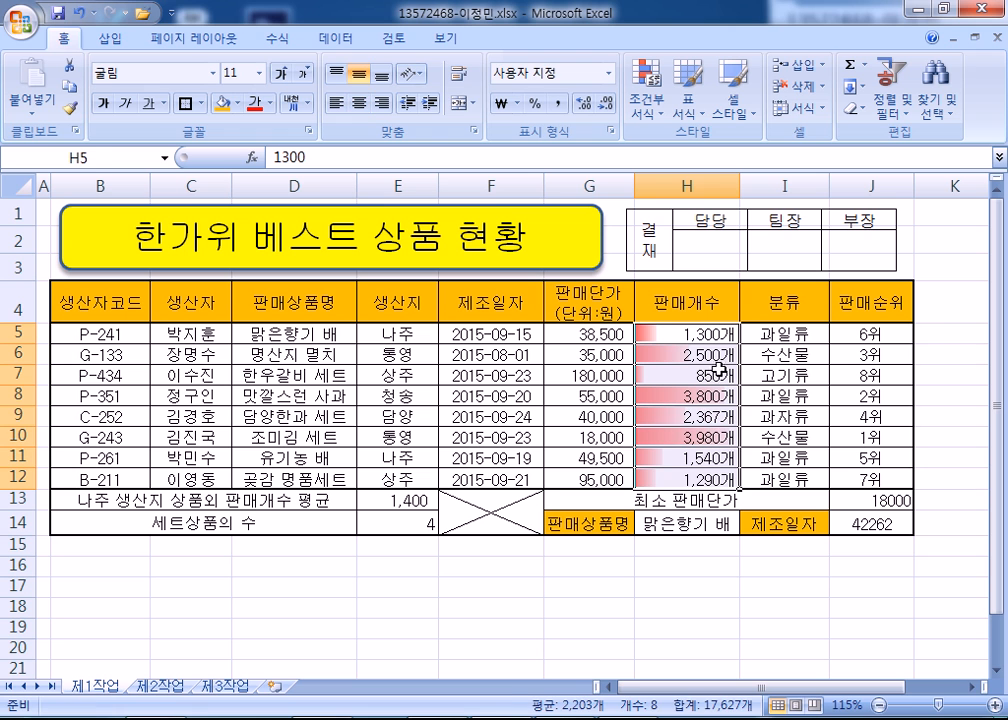
pyautogui.moveTo(655, 333); pyautogui.dragTo(677, 479)
pyautogui.click(160, 686)
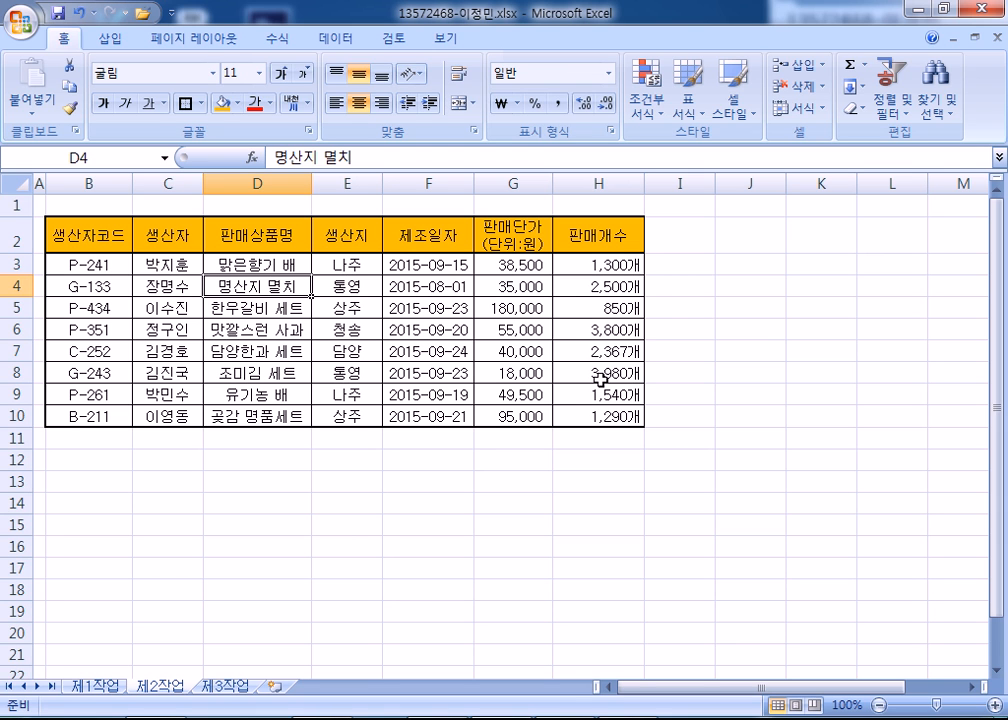
# Copy the data bar formatting of H5:H12 on sheet 제1작업 onto the 판매개수 values in H3:H10 of 제2작업
pyautogui.click(96, 687)
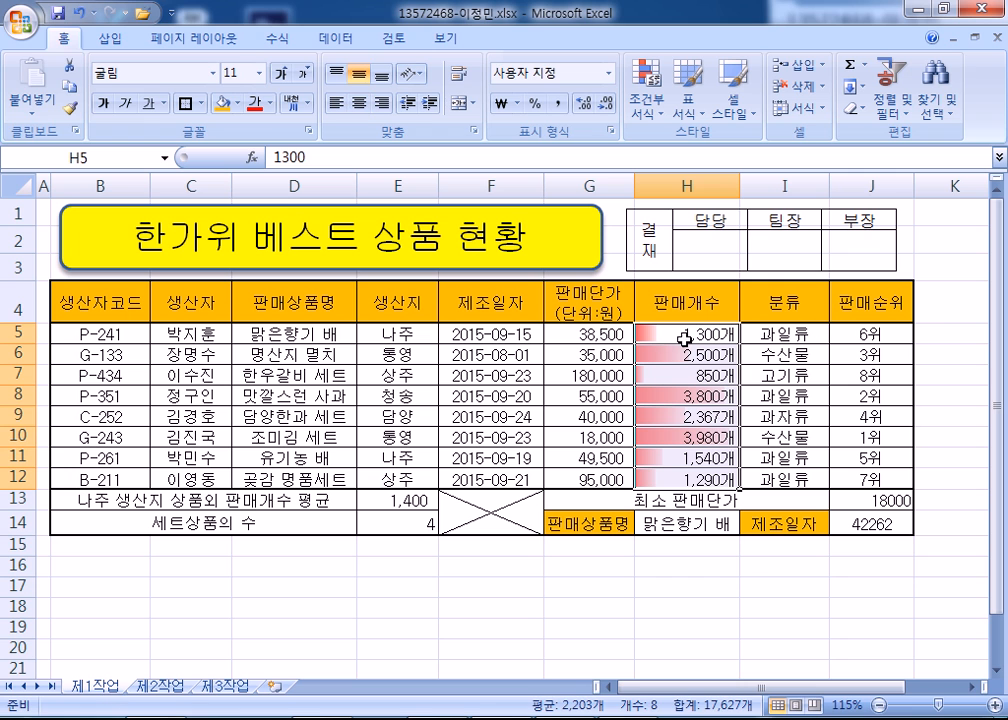
pyautogui.click(70, 112)
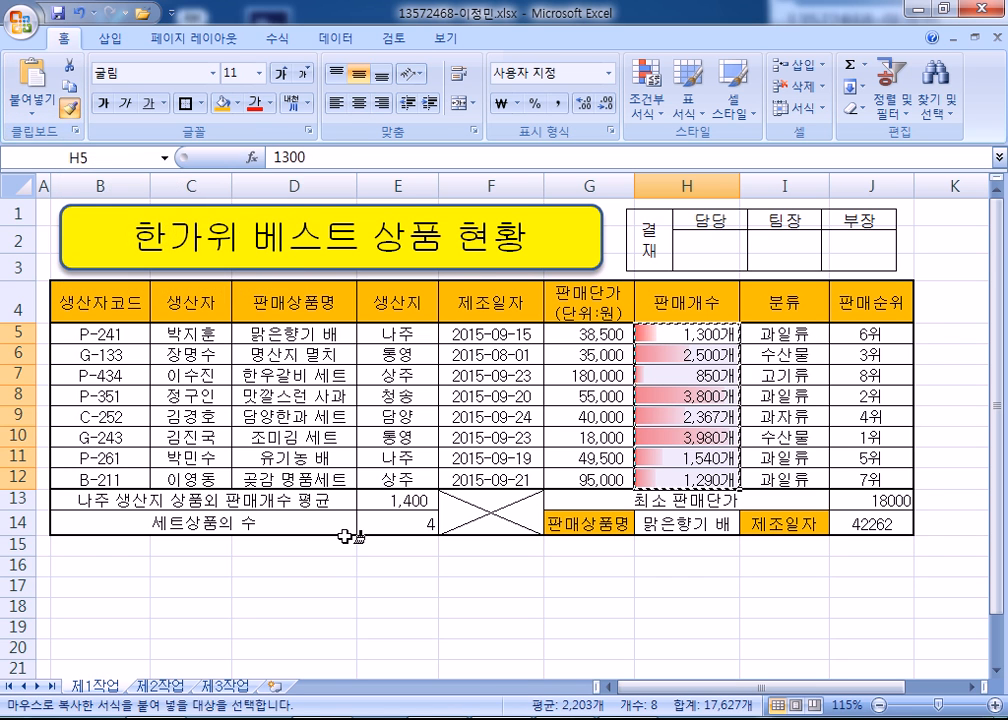
pyautogui.click(160, 686)
pyautogui.moveTo(617, 266); pyautogui.dragTo(605, 416)
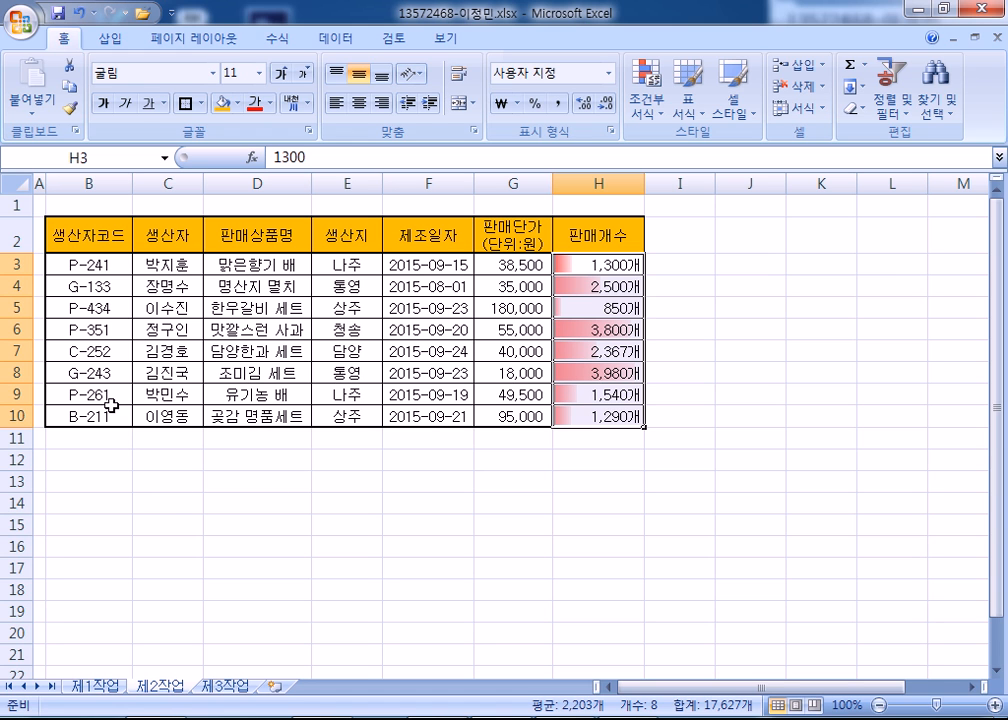
pyautogui.click(155, 373)
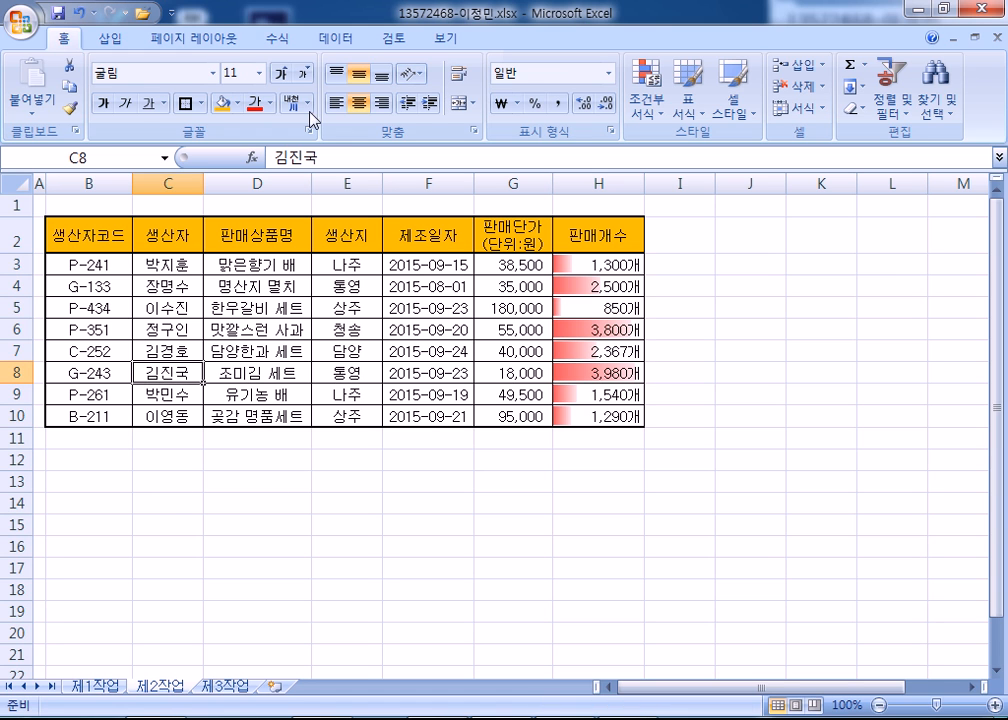
# Remove duplicate rows from the table on 제2작업, comparing only the 생산지 column with headers included
pyautogui.click(333, 46)
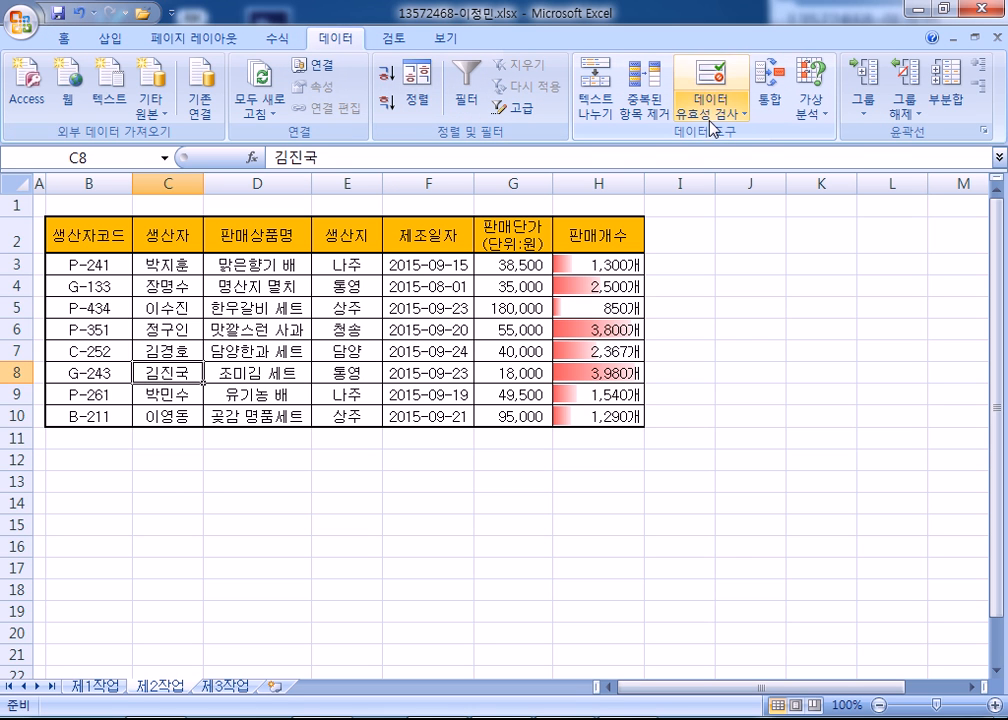
pyautogui.click(657, 115)
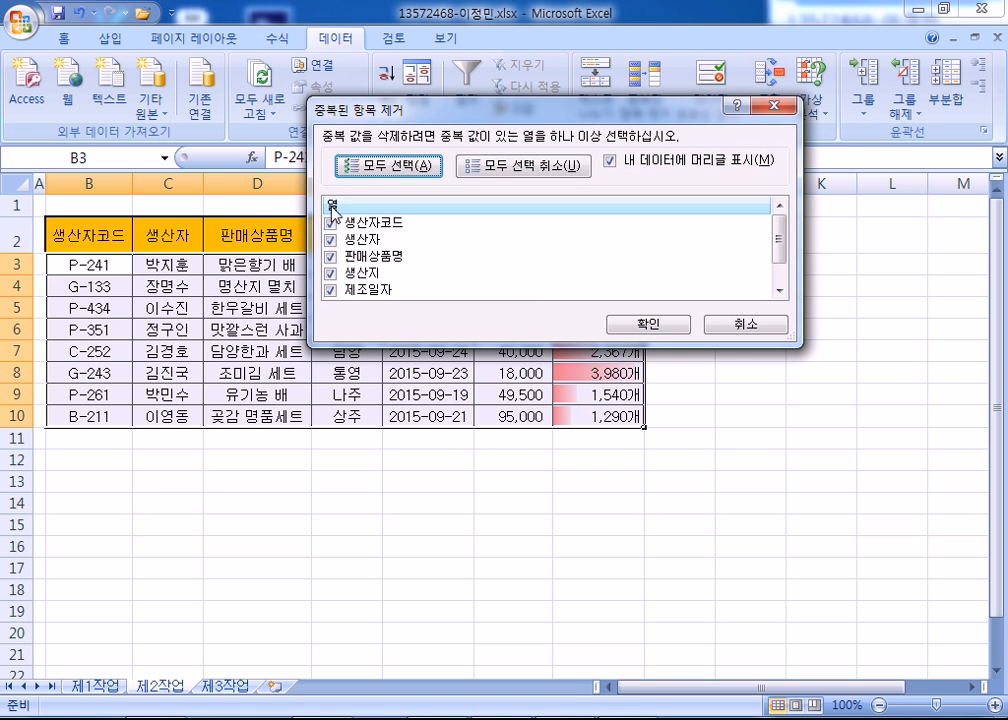
pyautogui.click(458, 167)
pyautogui.click(330, 240)
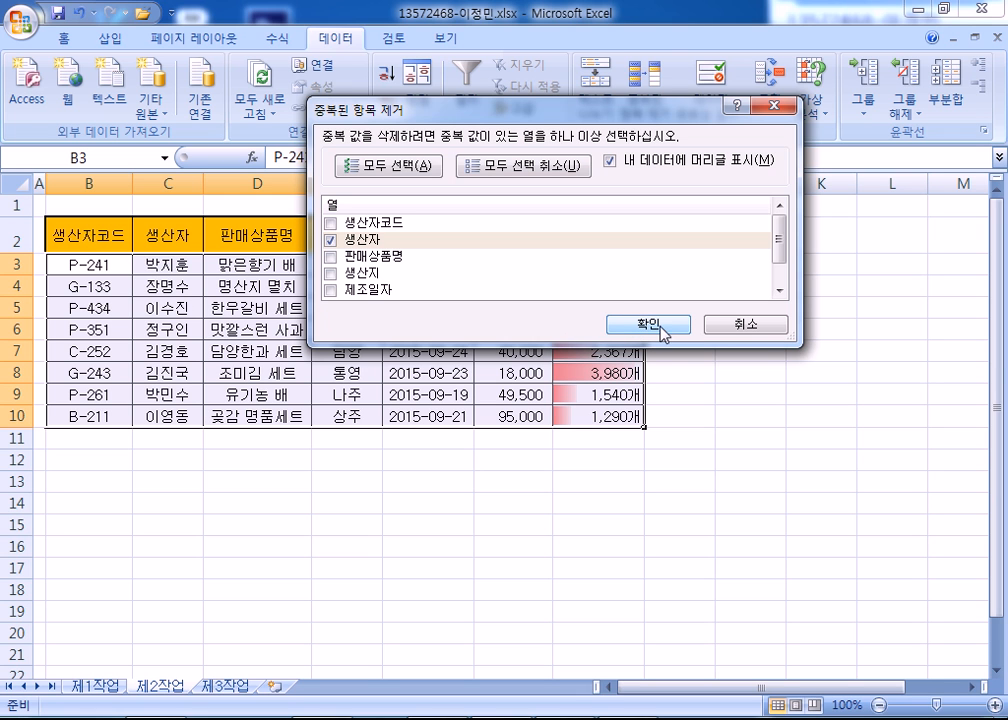
pyautogui.moveTo(792, 104); pyautogui.dragTo(864, 102)
pyautogui.click(401, 236)
pyautogui.click(403, 271)
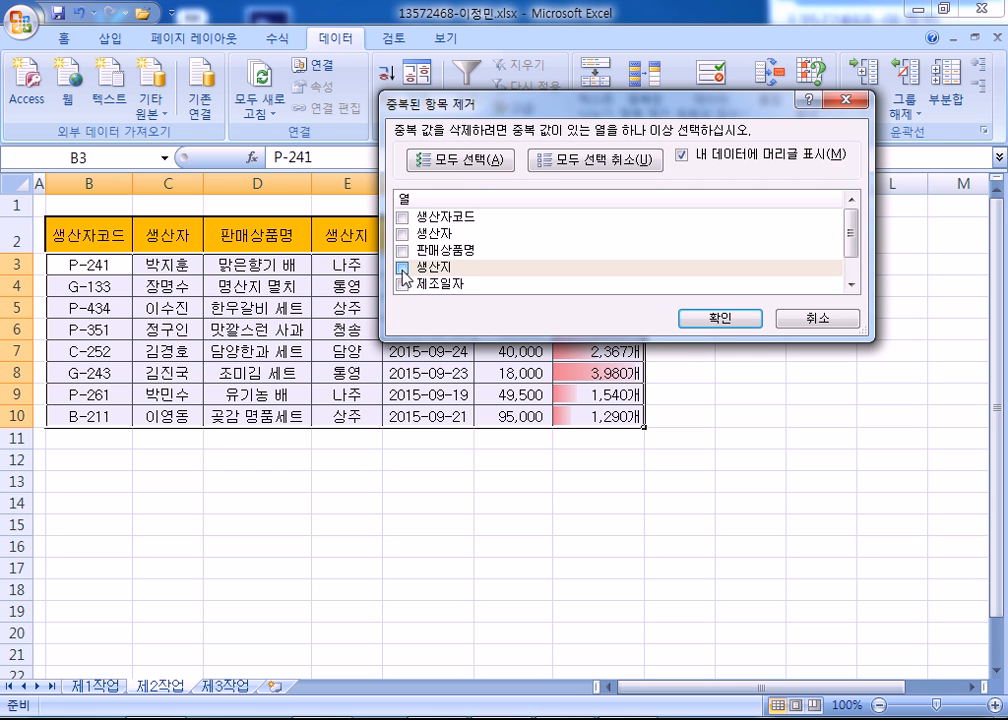
pyautogui.click(728, 322)
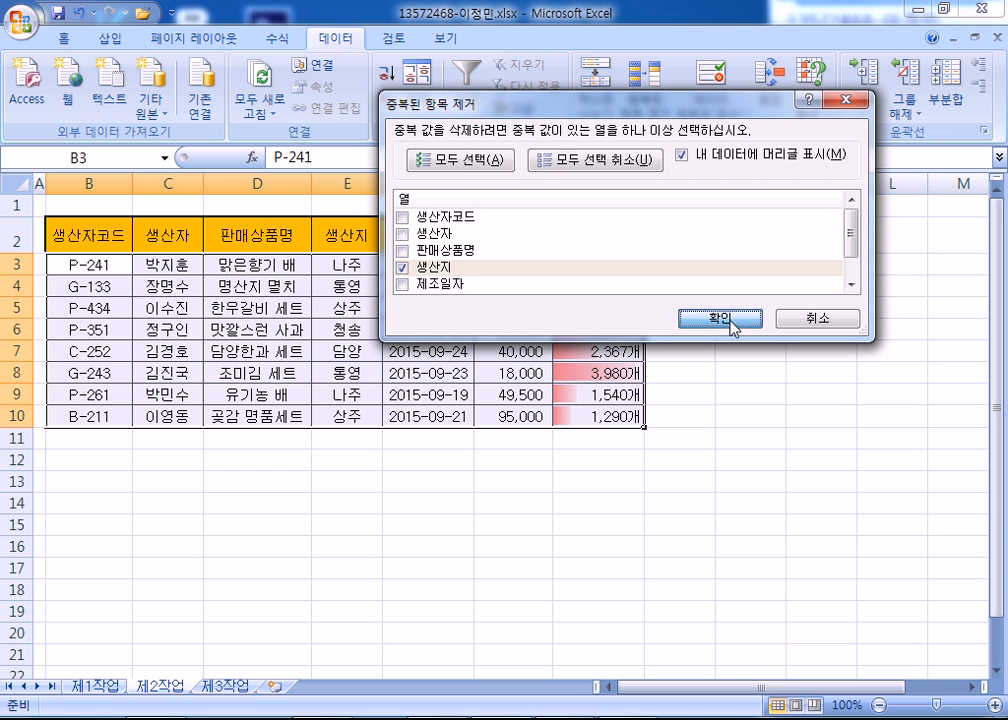
pyautogui.click(490, 416)
pyautogui.click(167, 372)
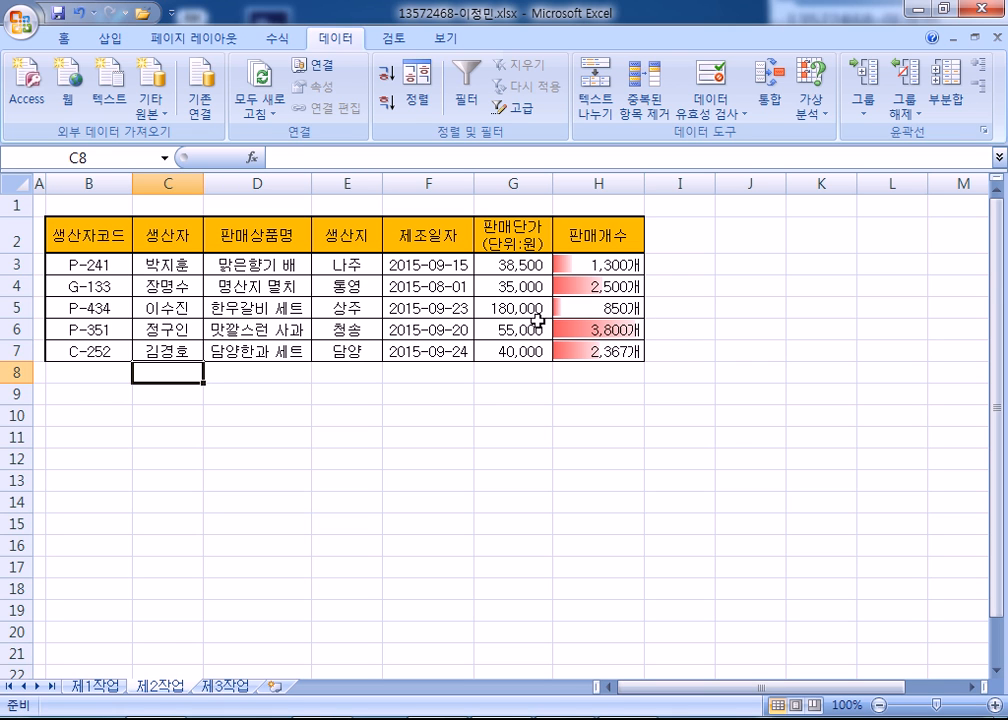
# Look at the conditional formatting options for the 판매개수 values in H3:H7 and undo the duplicate removal
pyautogui.moveTo(590, 266); pyautogui.dragTo(597, 350)
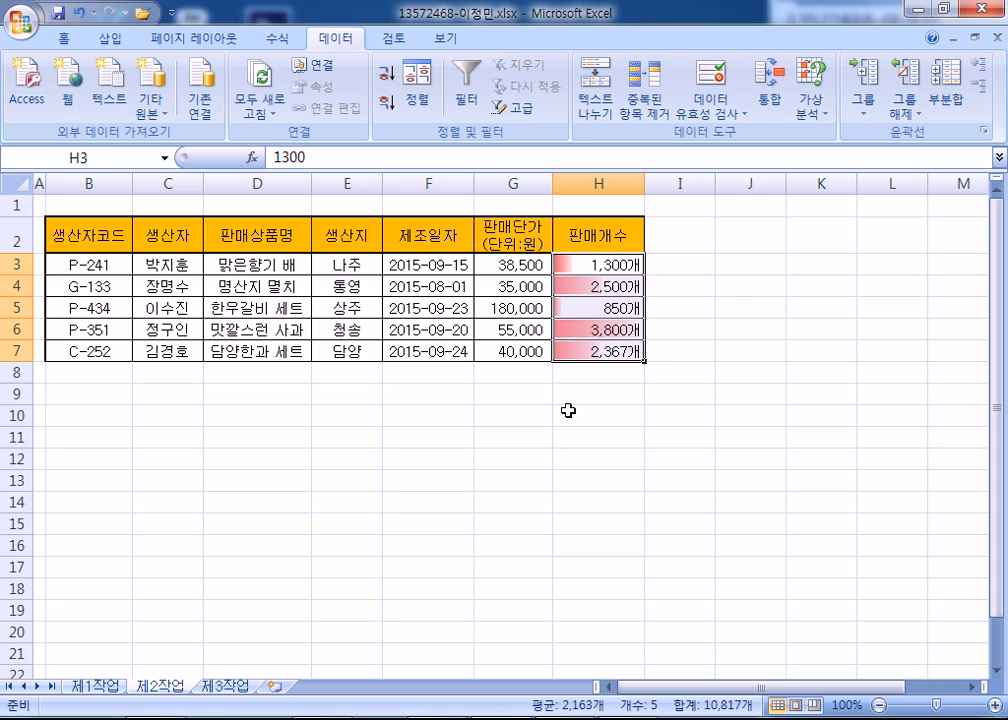
pyautogui.moveTo(598, 265); pyautogui.dragTo(597, 350)
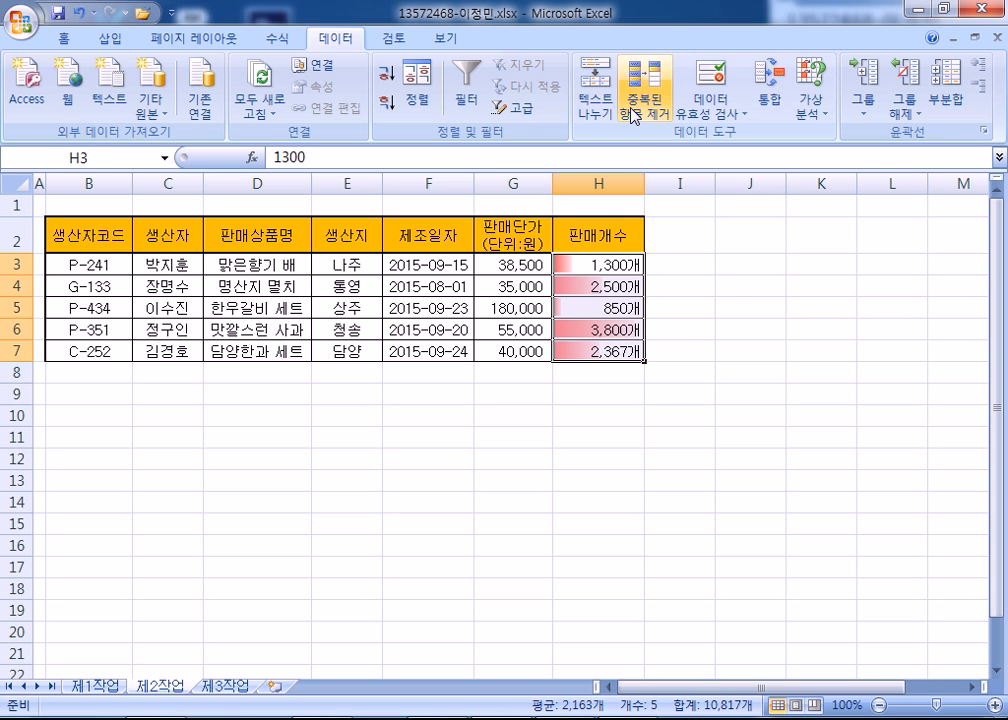
pyautogui.click(64, 38)
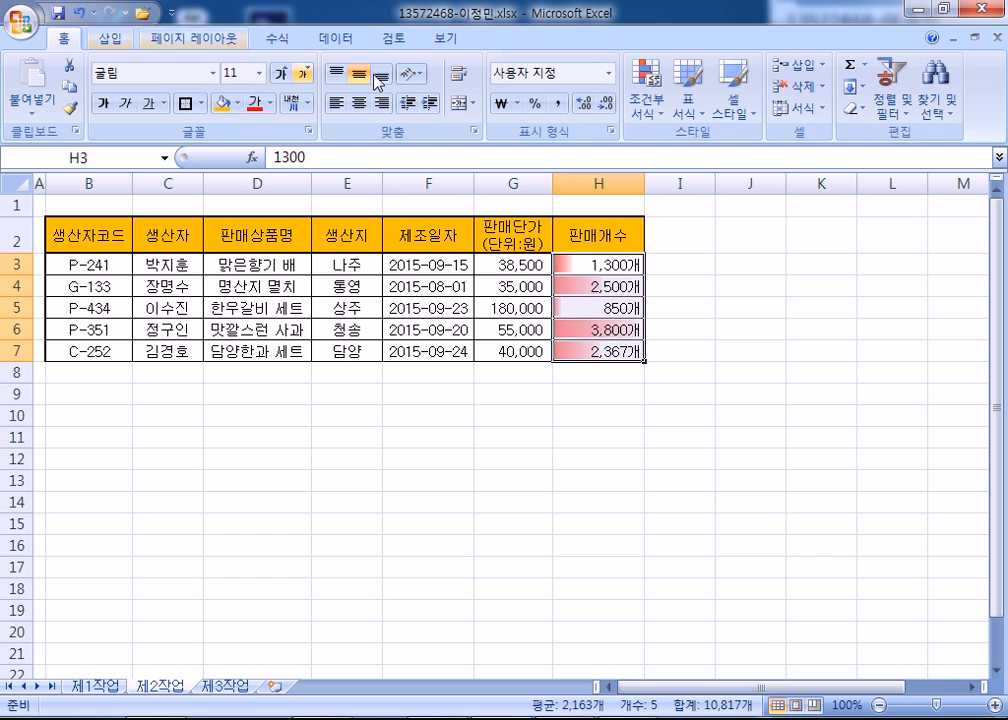
pyautogui.click(690, 110)
pyautogui.click(646, 100)
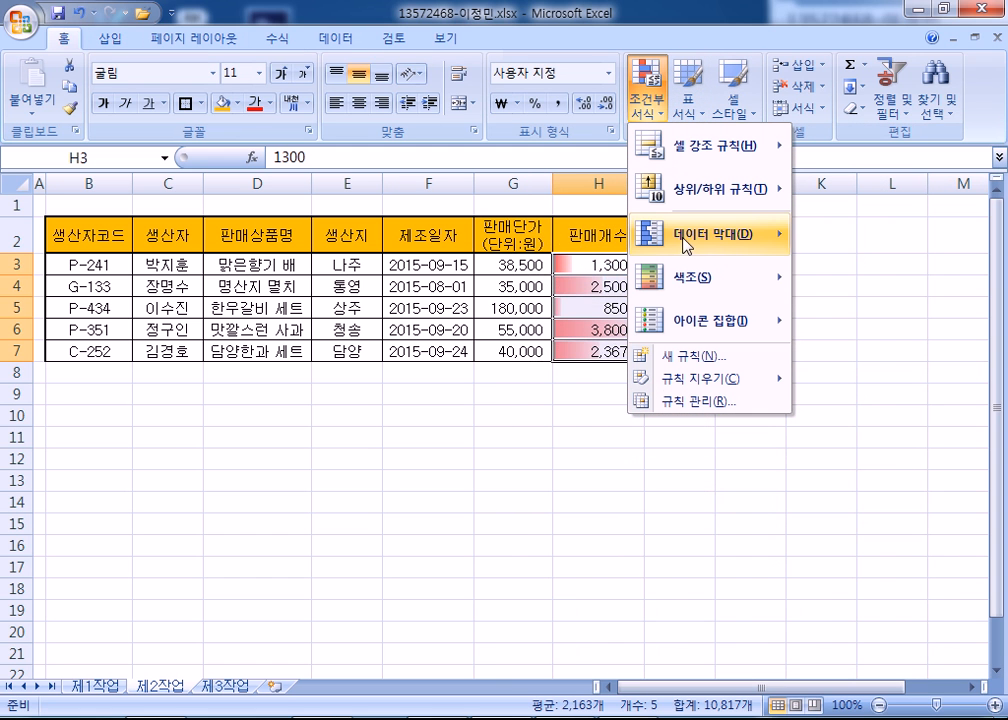
pyautogui.moveTo(688, 240)
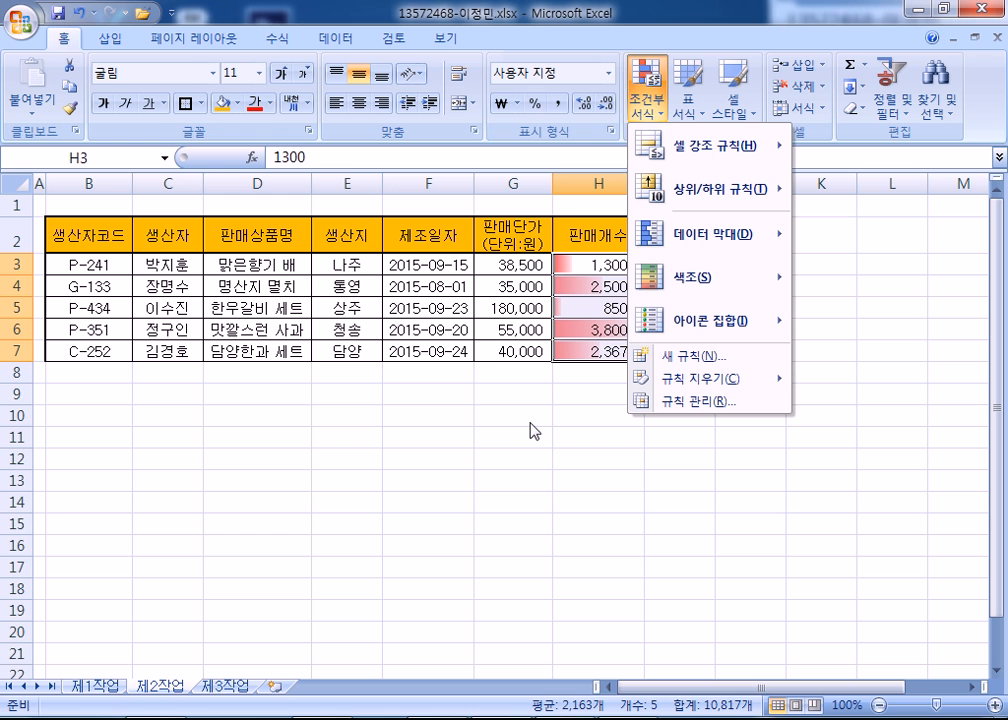
pyautogui.click(493, 450)
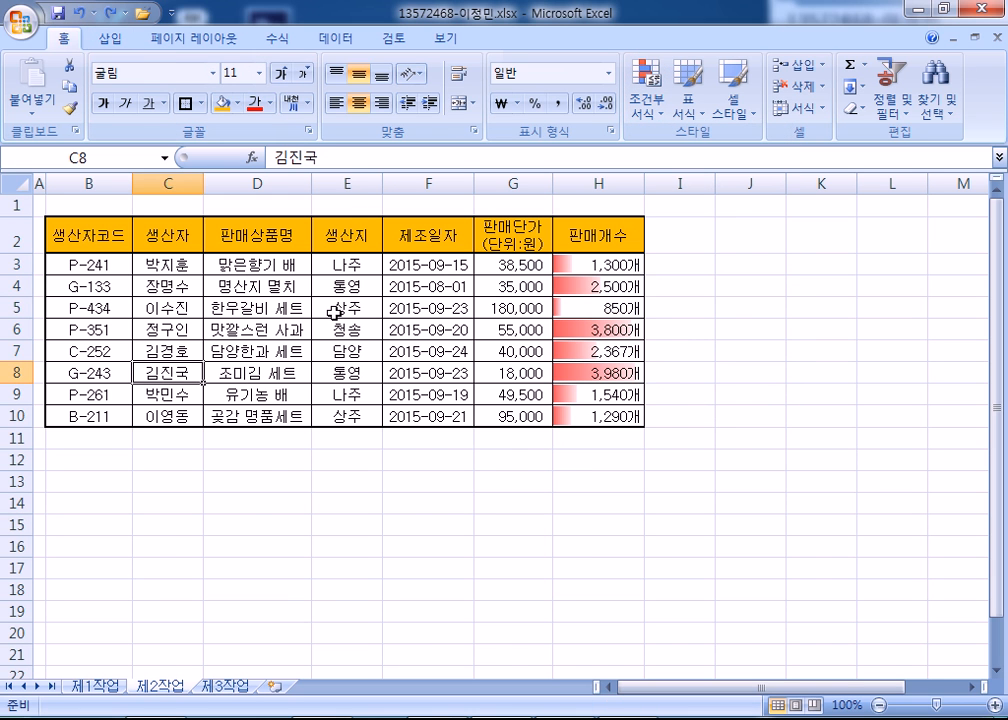
# Review the tables on sheets 제2작업 and 제1작업, and inspect the 제조일자 lookup formula in J14 of 제1작업
pyautogui.click(334, 313)
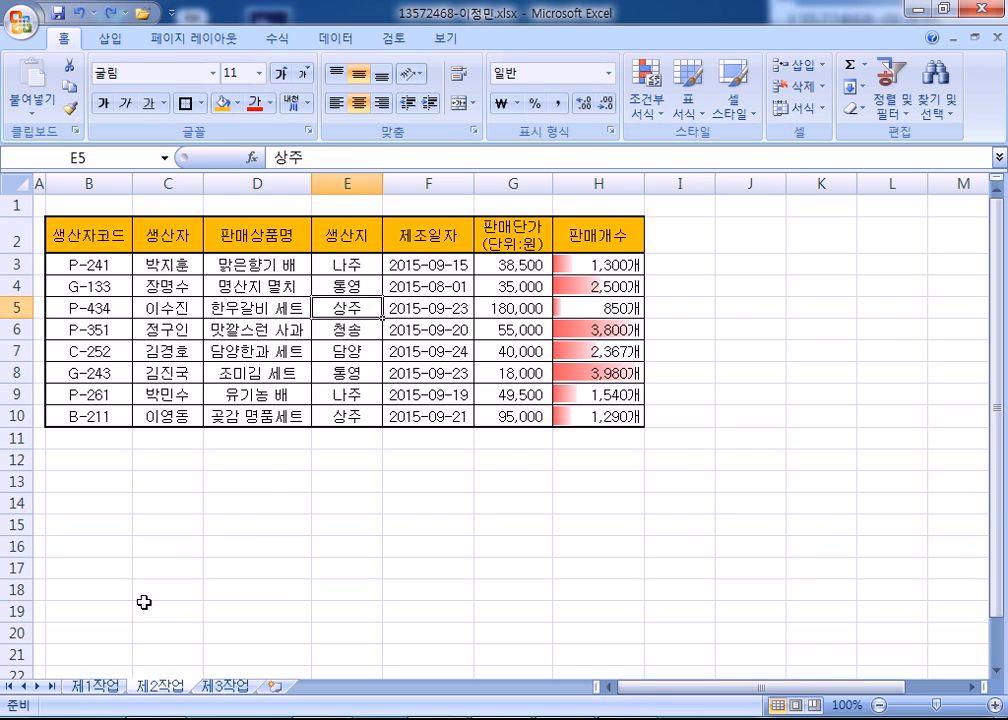
pyautogui.click(93, 687)
pyautogui.click(427, 569)
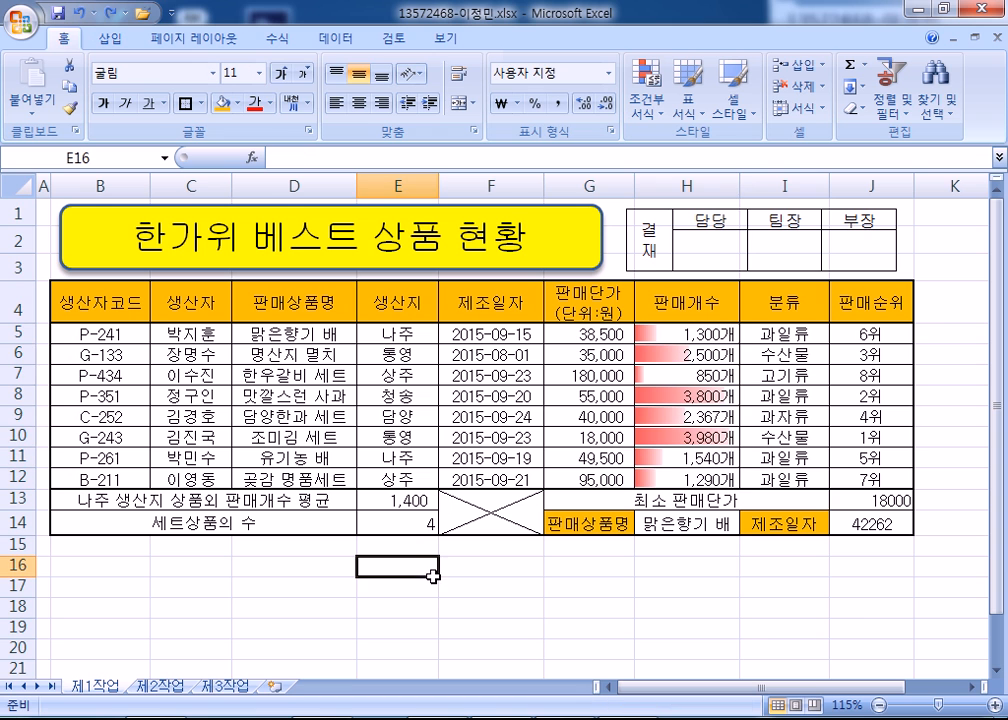
pyautogui.click(168, 688)
pyautogui.click(92, 686)
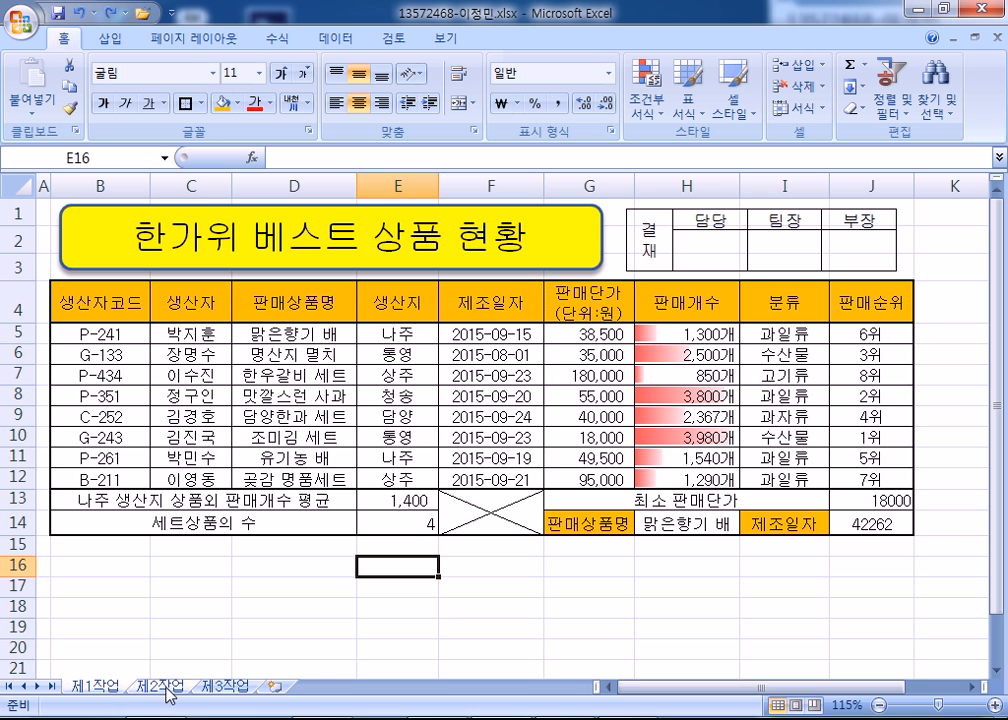
pyautogui.click(870, 524)
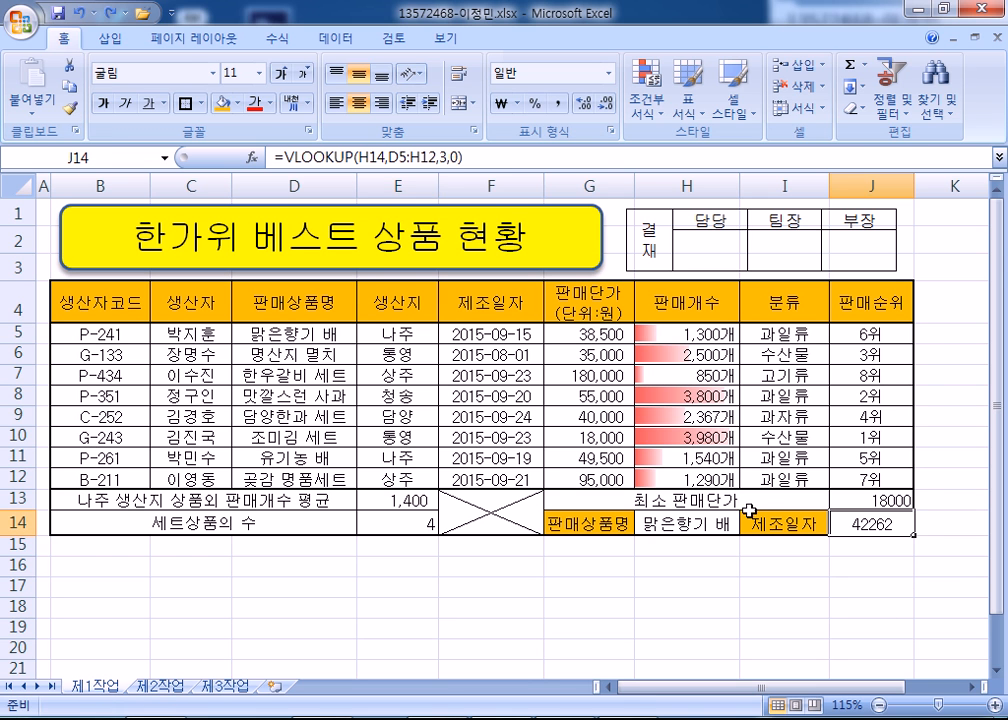
# Format the lookup result in J14 as a date in the 2001-03-14 style and autofit column J to its contents
pyautogui.hotkey('ctrl', '1')
pyautogui.click(395, 128)
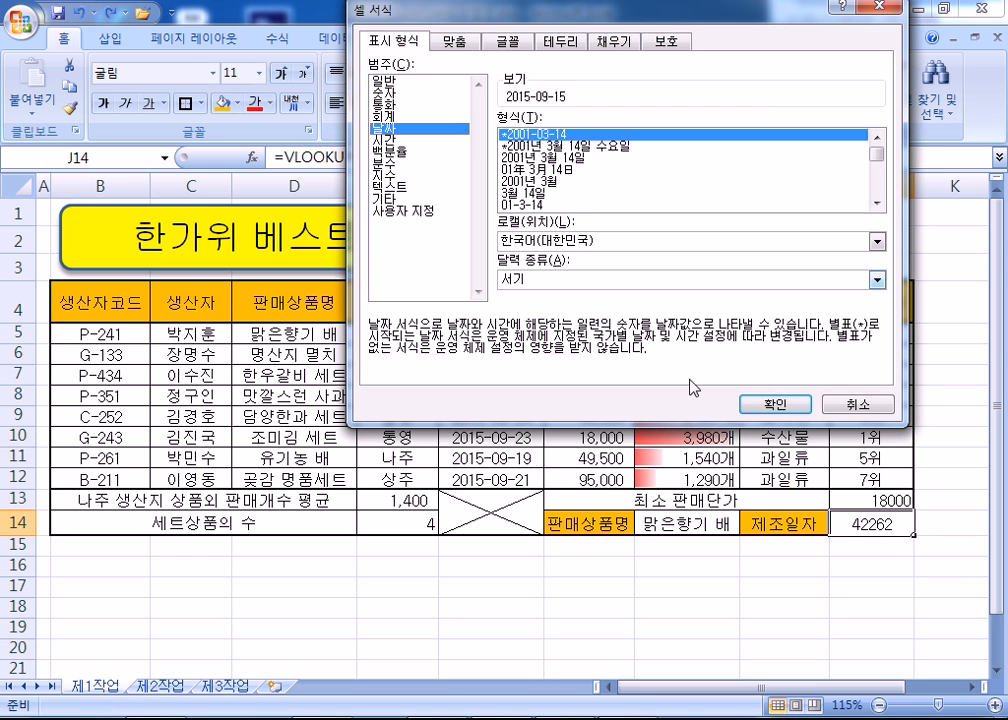
pyautogui.click(763, 404)
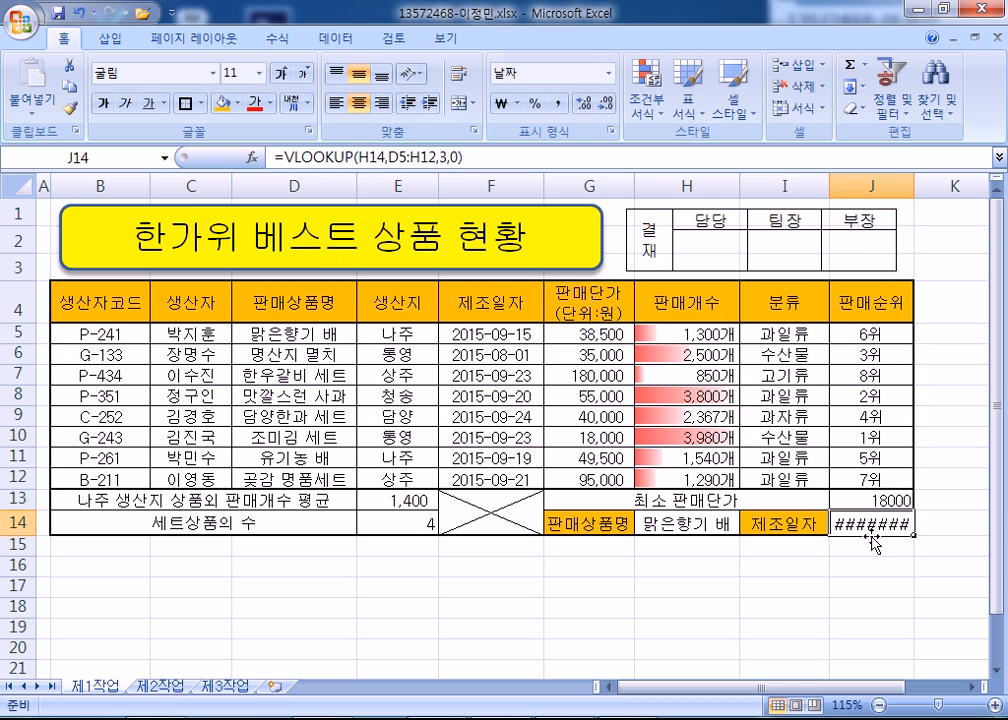
pyautogui.doubleClick(916, 182)
# Resize the 결재 approval box above the table so it spans from column G's right edge to column J's right edge
pyautogui.click(879, 241)
pyautogui.moveTo(879, 241); pyautogui.dragTo(897, 234)
pyautogui.moveTo(660, 233); pyautogui.dragTo(627, 240)
pyautogui.moveTo(590, 318); pyautogui.dragTo(590, 326)
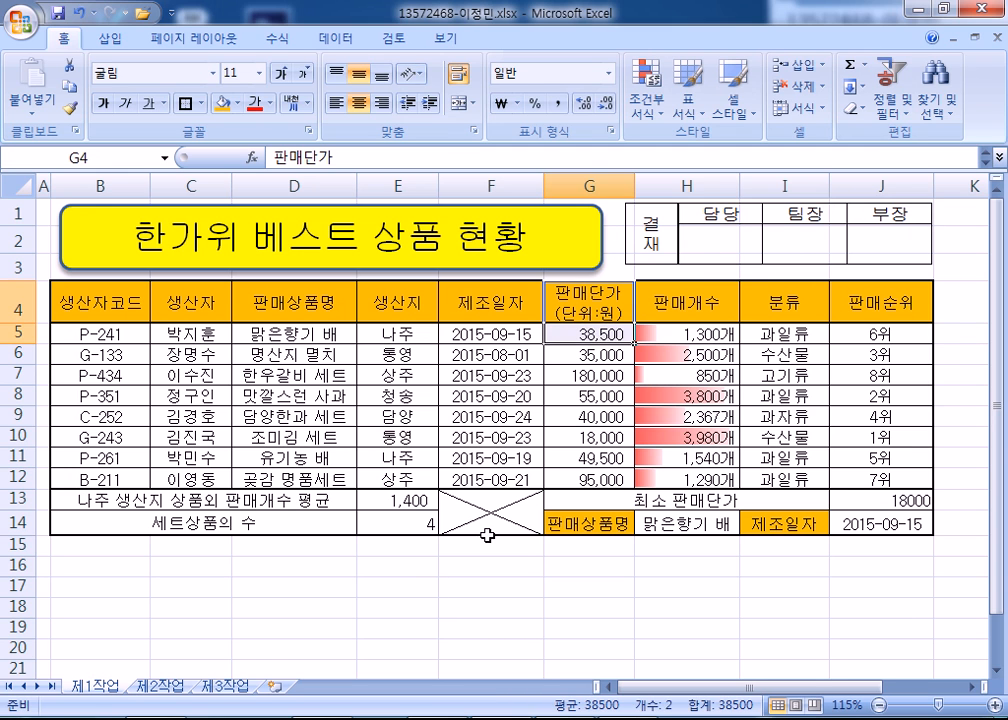
# On the 제2작업 sheet, merge and center B11:G11 and enter the label "나주지역의 판매개수 평균"
pyautogui.click(158, 686)
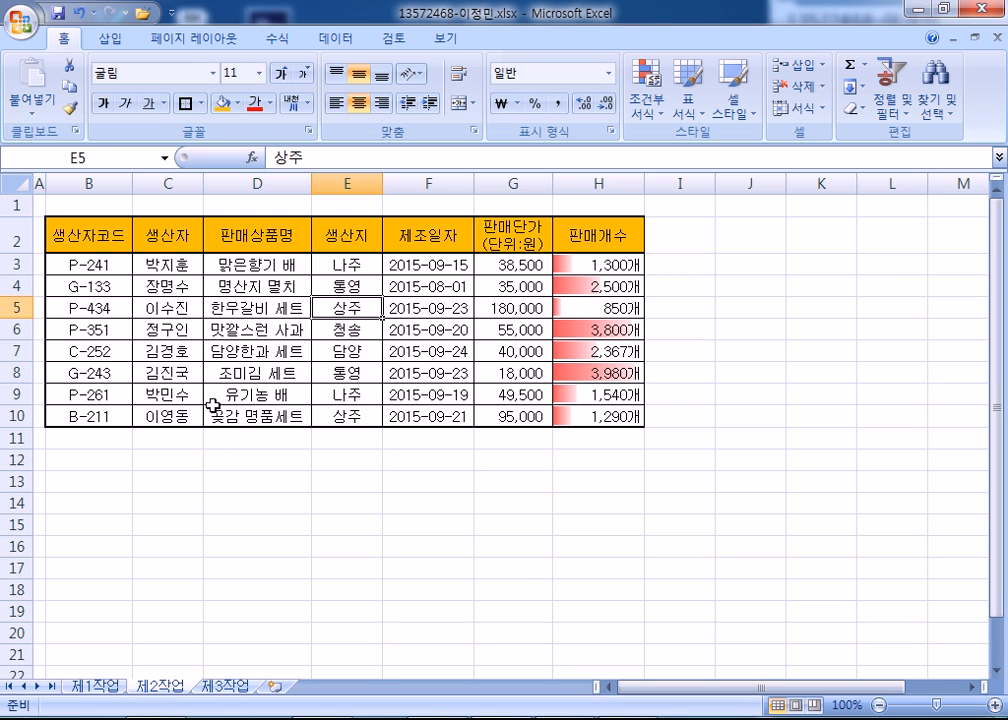
pyautogui.moveTo(88, 439); pyautogui.dragTo(505, 436)
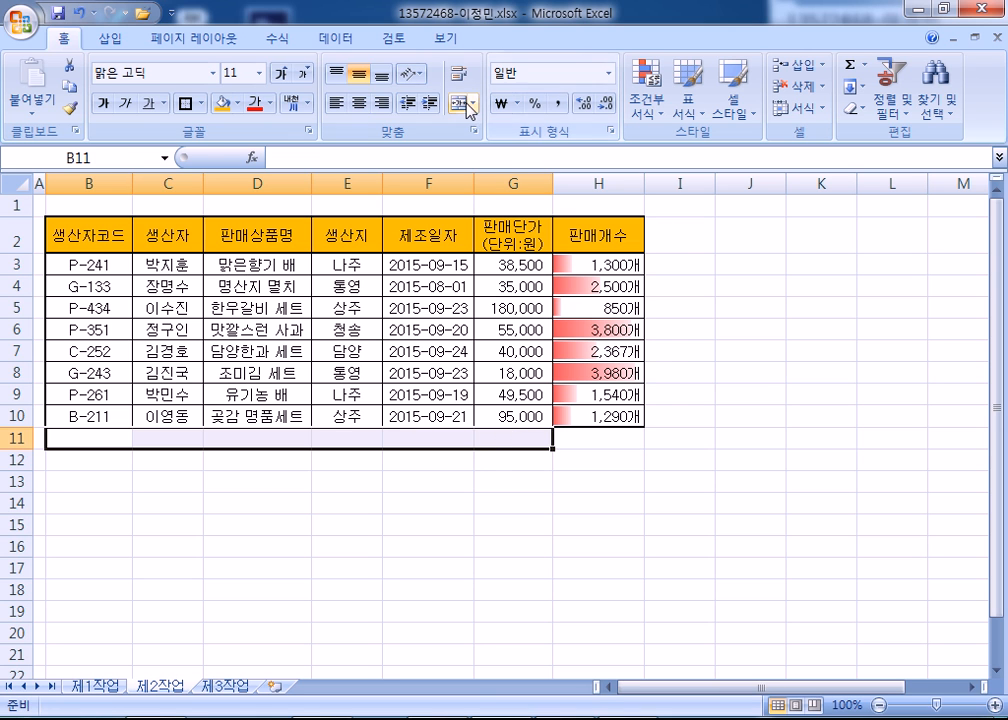
pyautogui.click(463, 106)
pyautogui.write('SKWN')
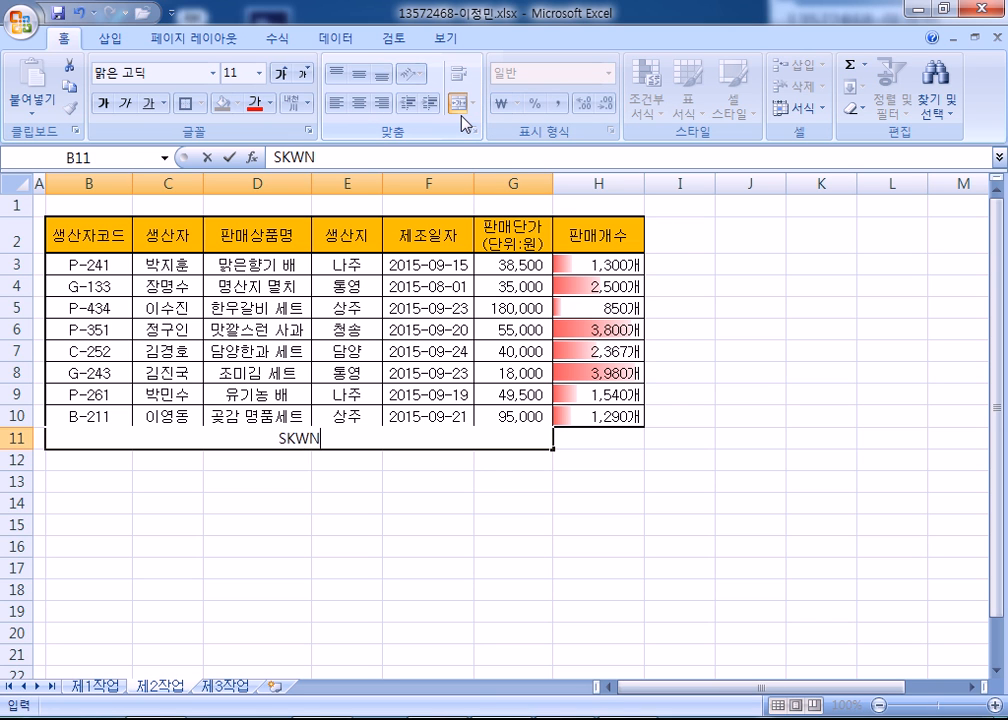
pyautogui.write('WLDURDML VKSA')
pyautogui.hotkey('shift', 'Left')
pyautogui.write('나주지역')
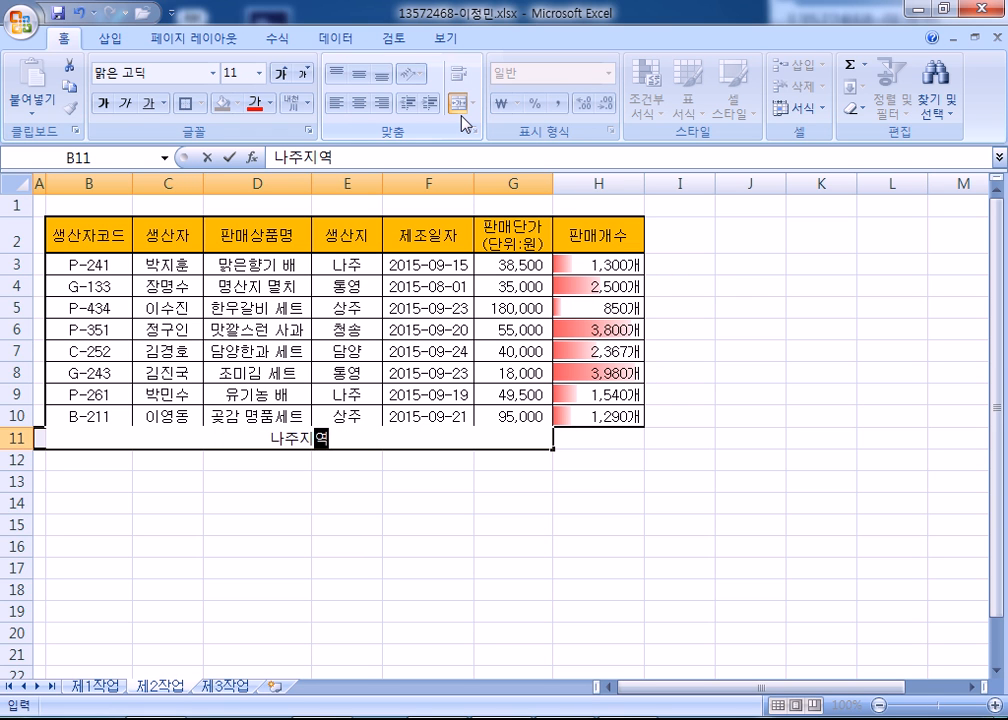
pyautogui.write('의 판매개수 평균')
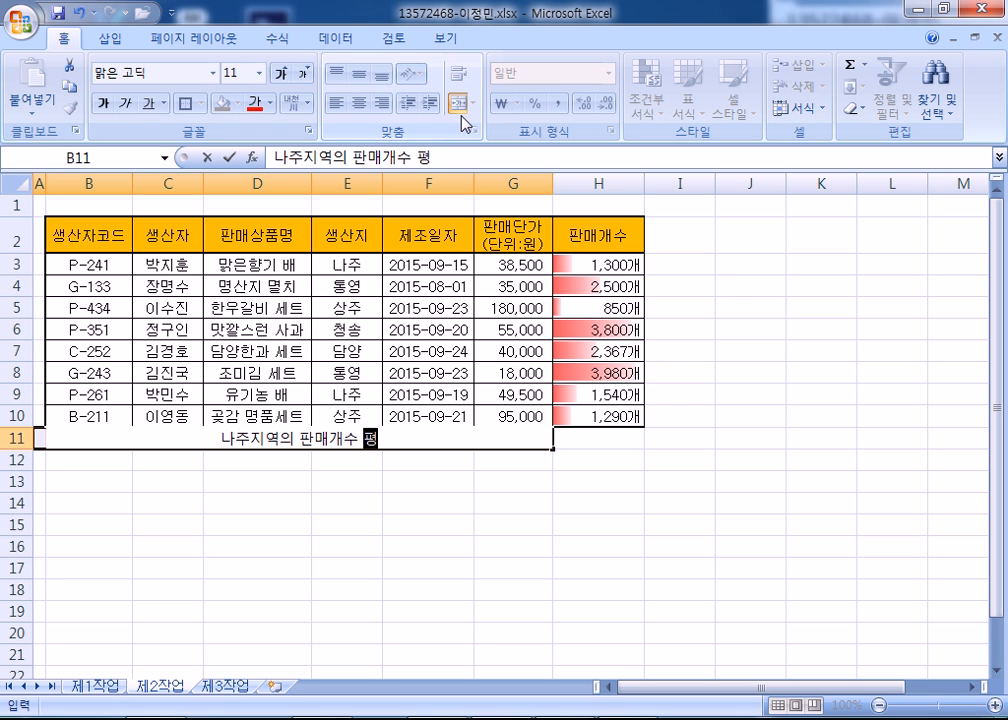
pyautogui.press('Return')
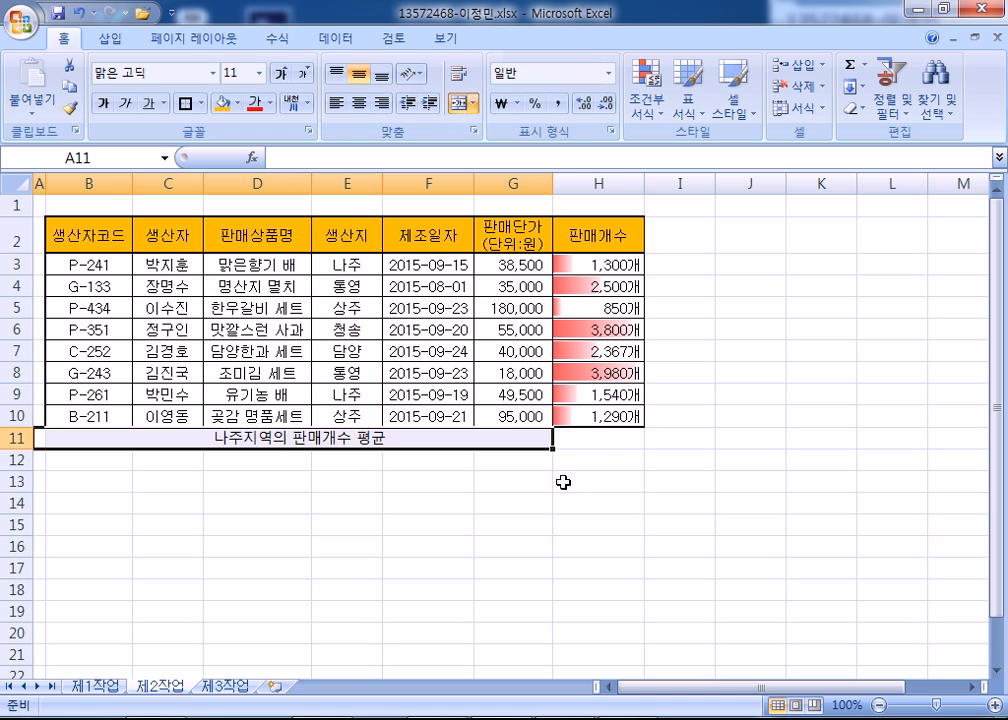
# Calculate the average sales count for 나주 in H11 with =DAVERAGE(B2:H10,H2,E2:E3)
pyautogui.click(575, 436)
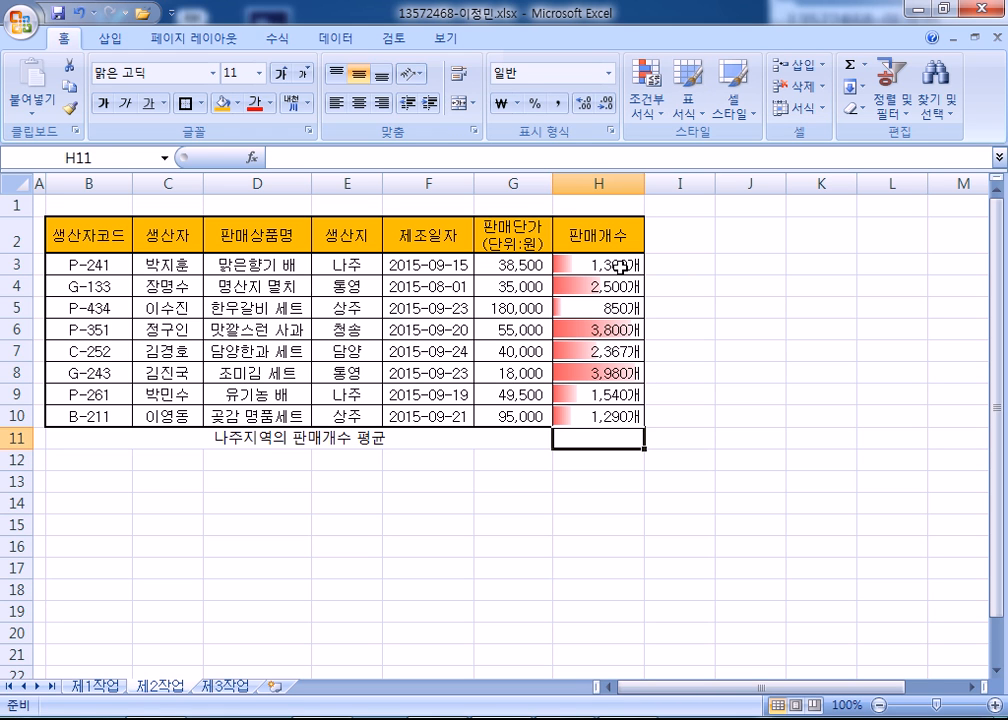
pyautogui.write('=')
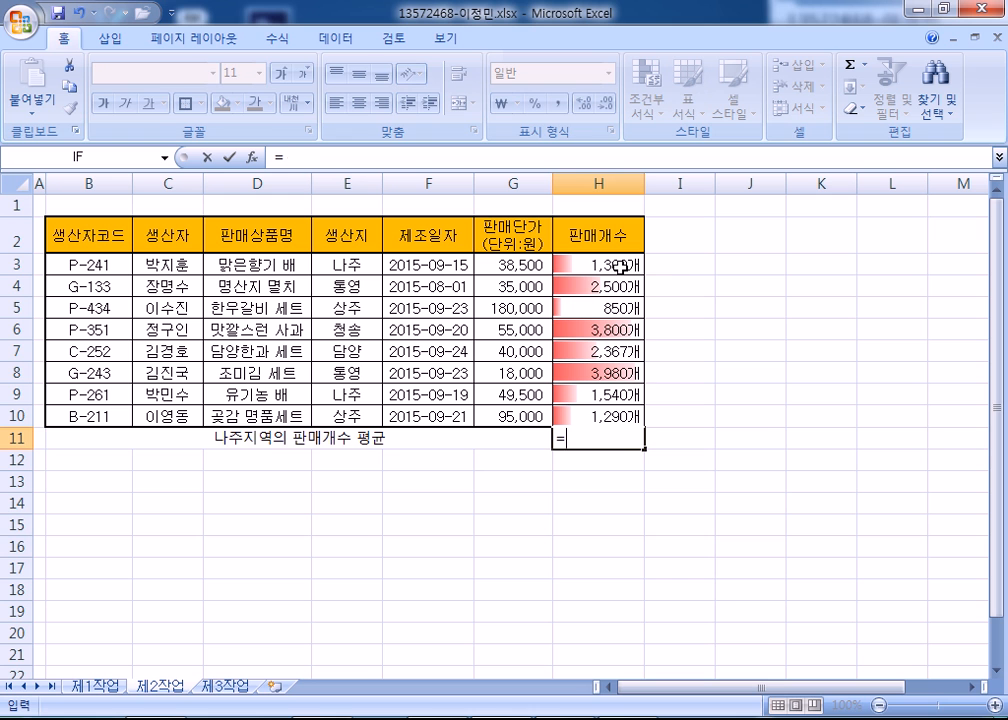
pyautogui.write(' ㅇDAV')
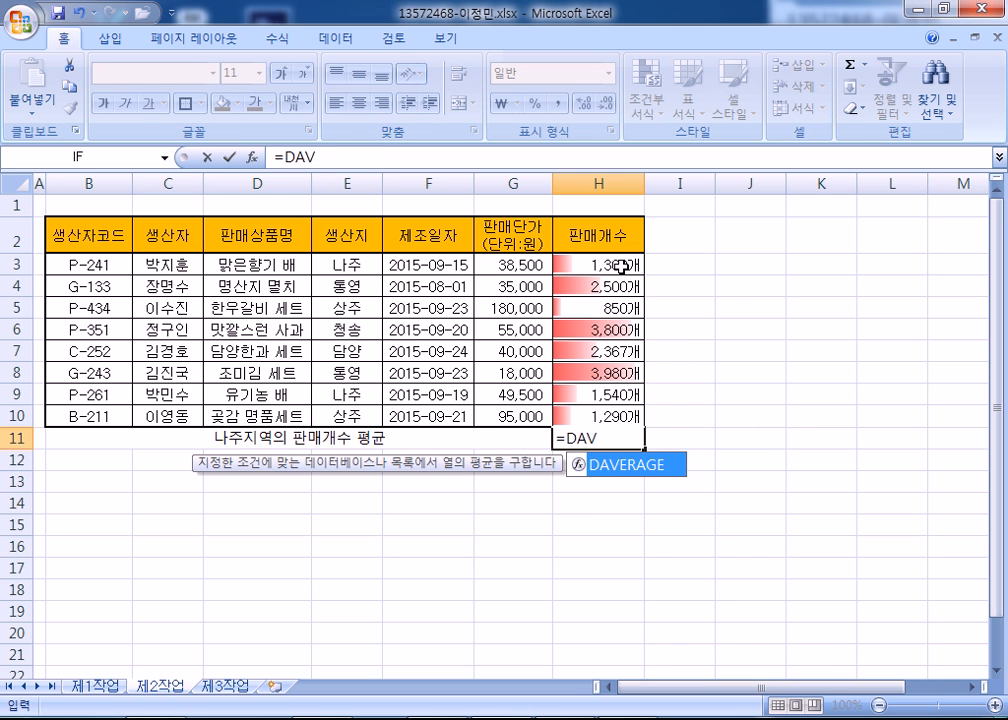
pyautogui.press('Tab')
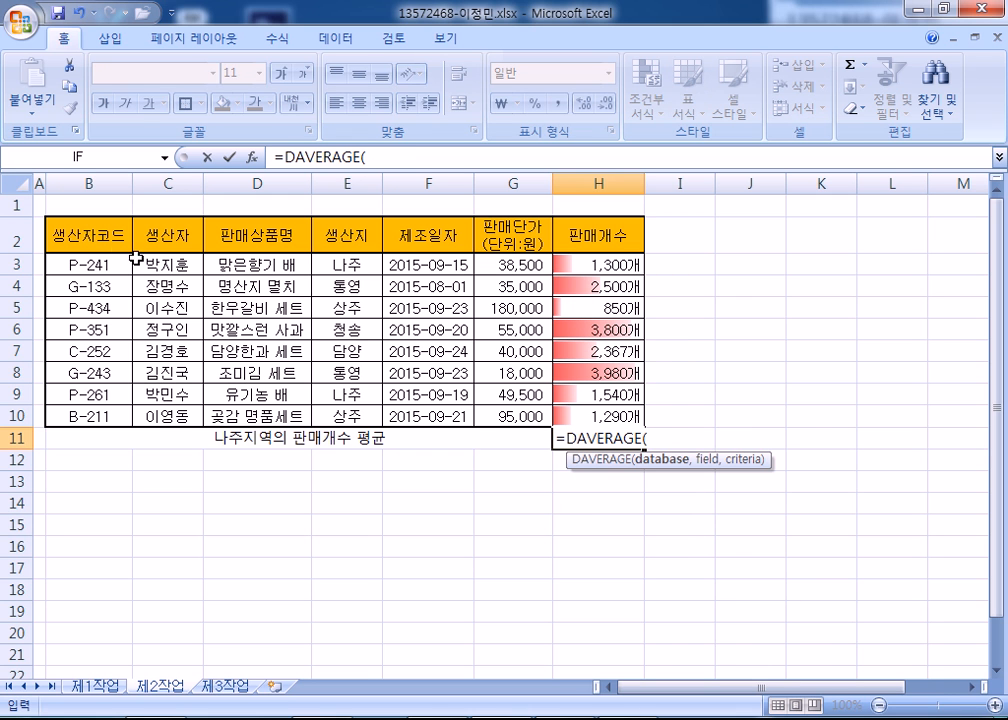
pyautogui.moveTo(78, 237); pyautogui.dragTo(579, 417)
pyautogui.write(',')
pyautogui.click(590, 235)
pyautogui.write(',')
pyautogui.moveTo(333, 233); pyautogui.dragTo(345, 266)
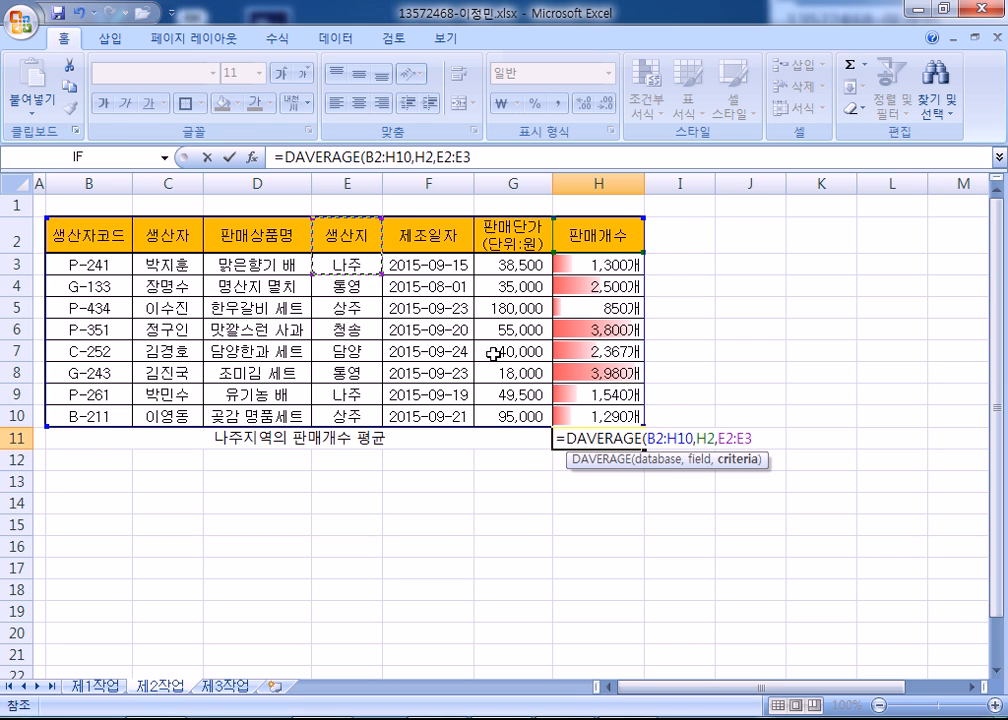
pyautogui.press('Return')
pyautogui.click(590, 440)
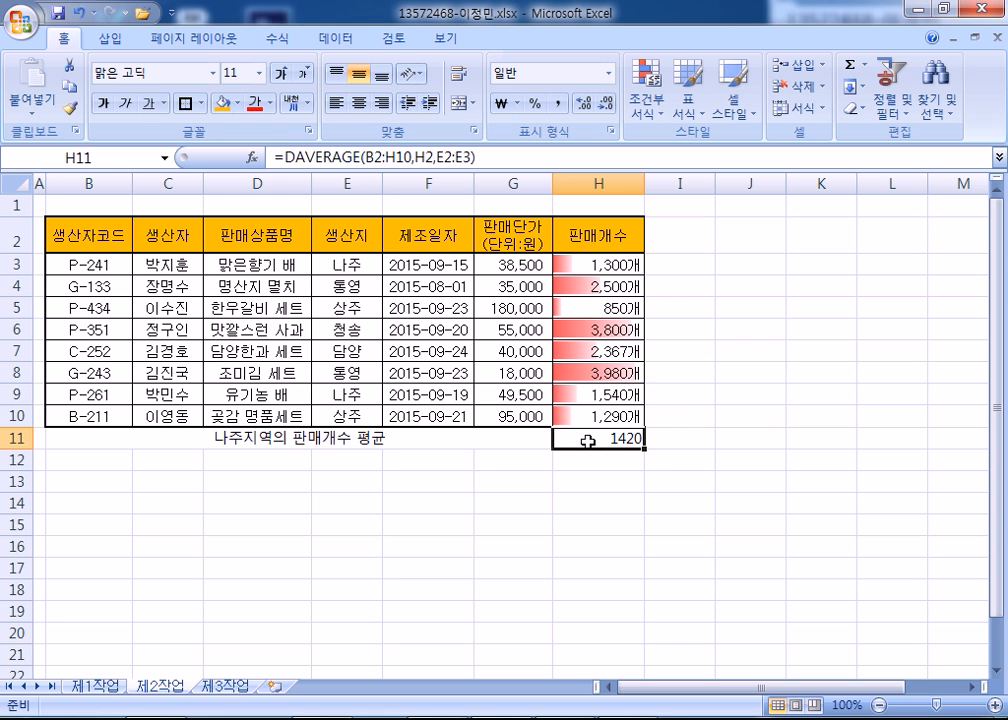
pyautogui.click(435, 500)
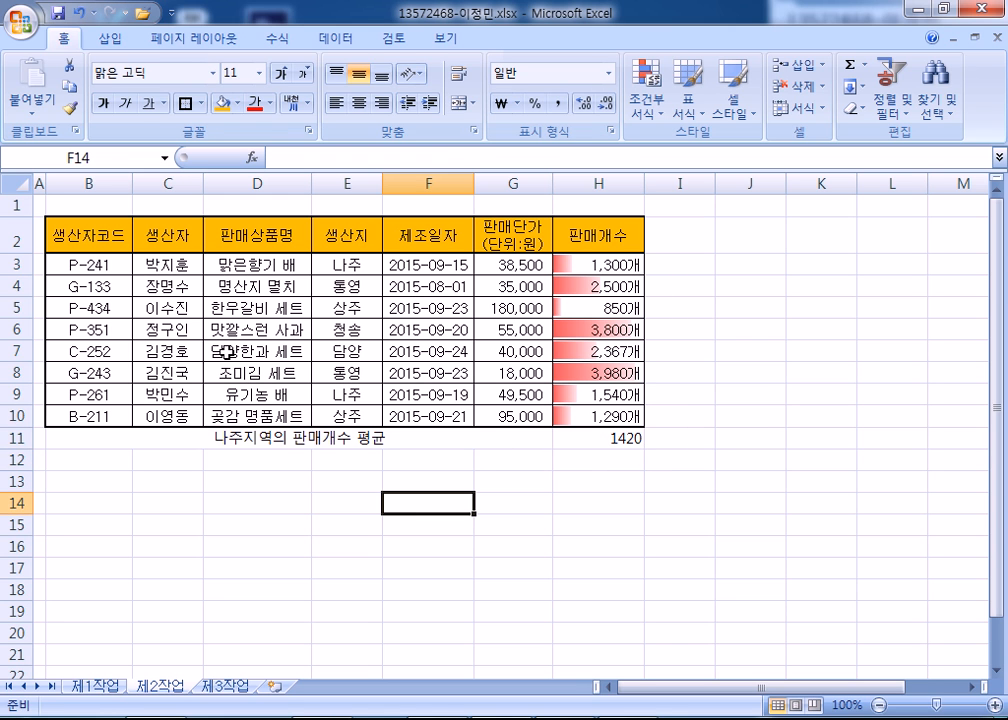
# Apply a thick box border around the table B2:H11 and around the average cell H11
pyautogui.moveTo(60, 232); pyautogui.dragTo(592, 434)
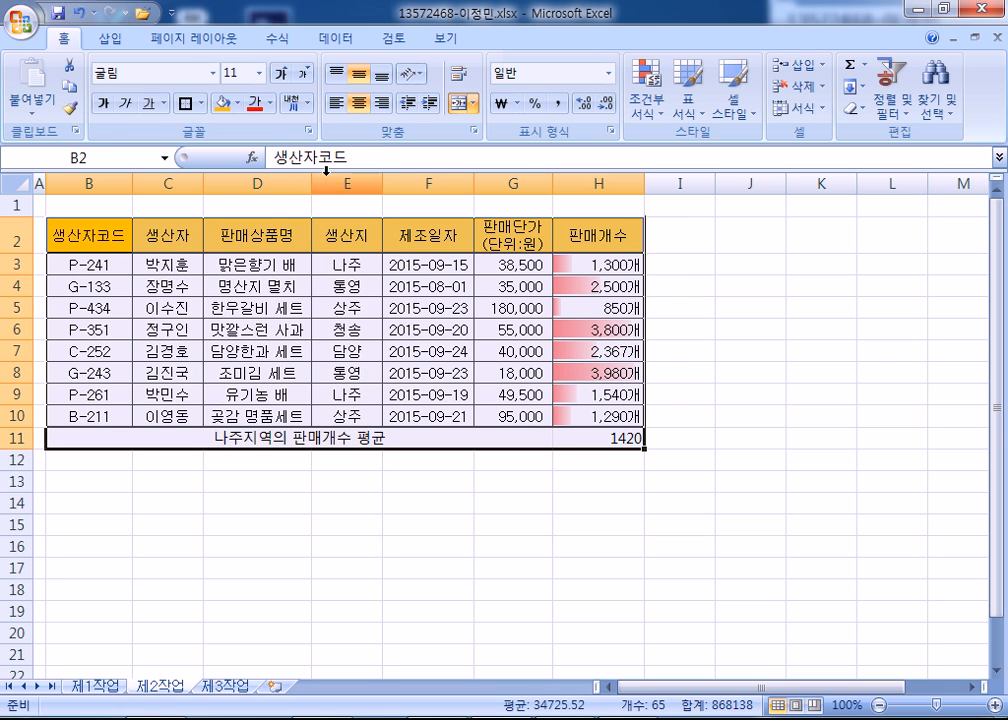
pyautogui.click(201, 103)
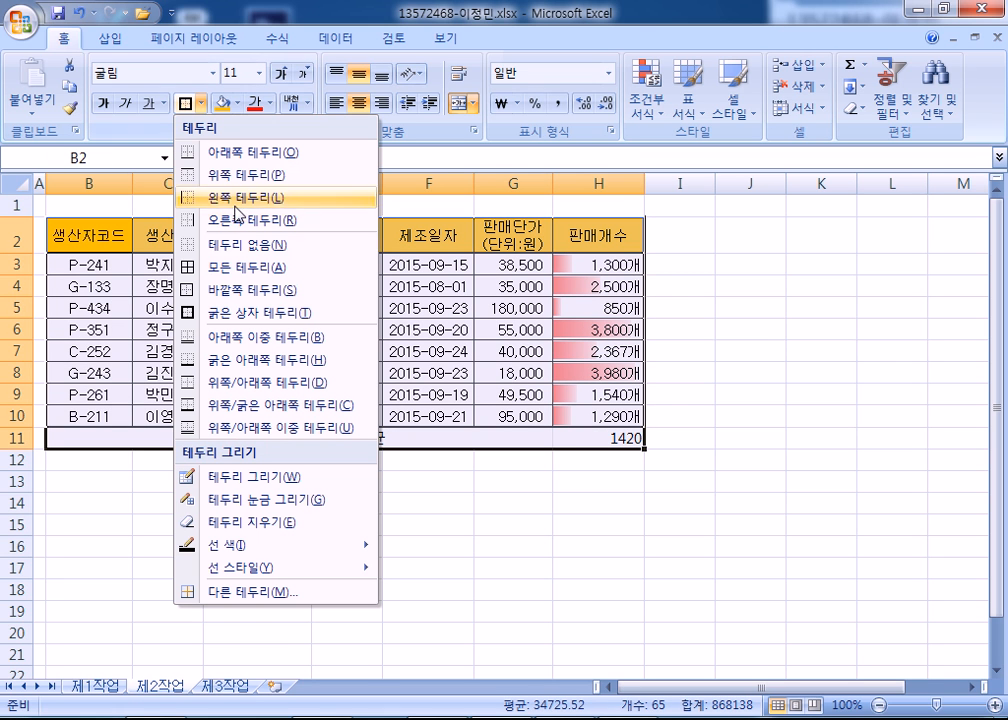
pyautogui.click(225, 317)
pyautogui.click(292, 524)
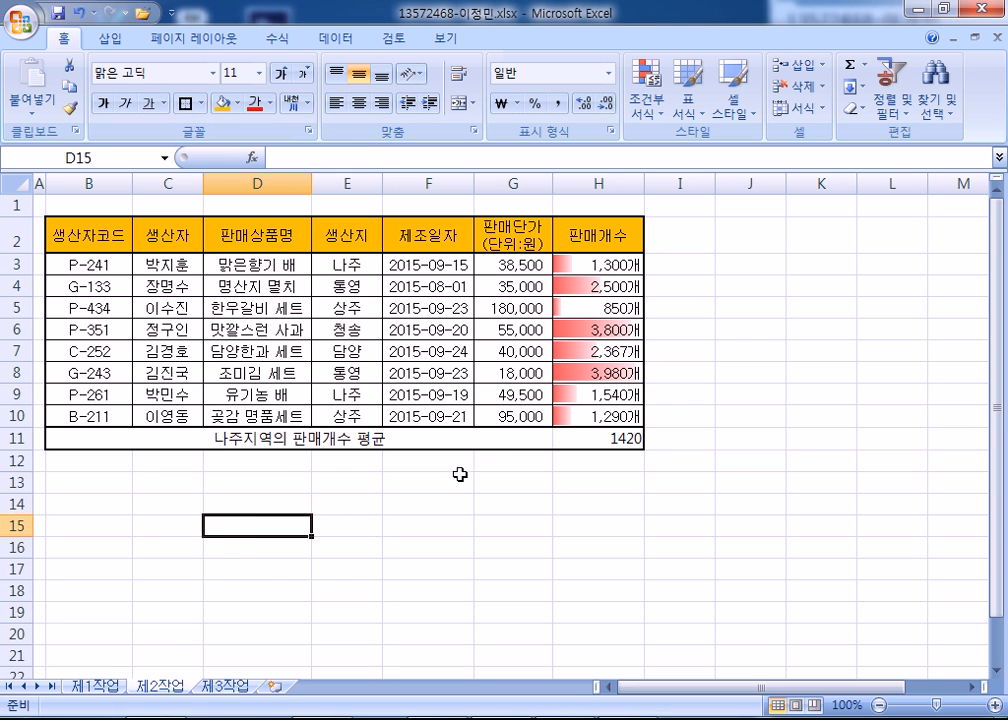
pyautogui.click(600, 439)
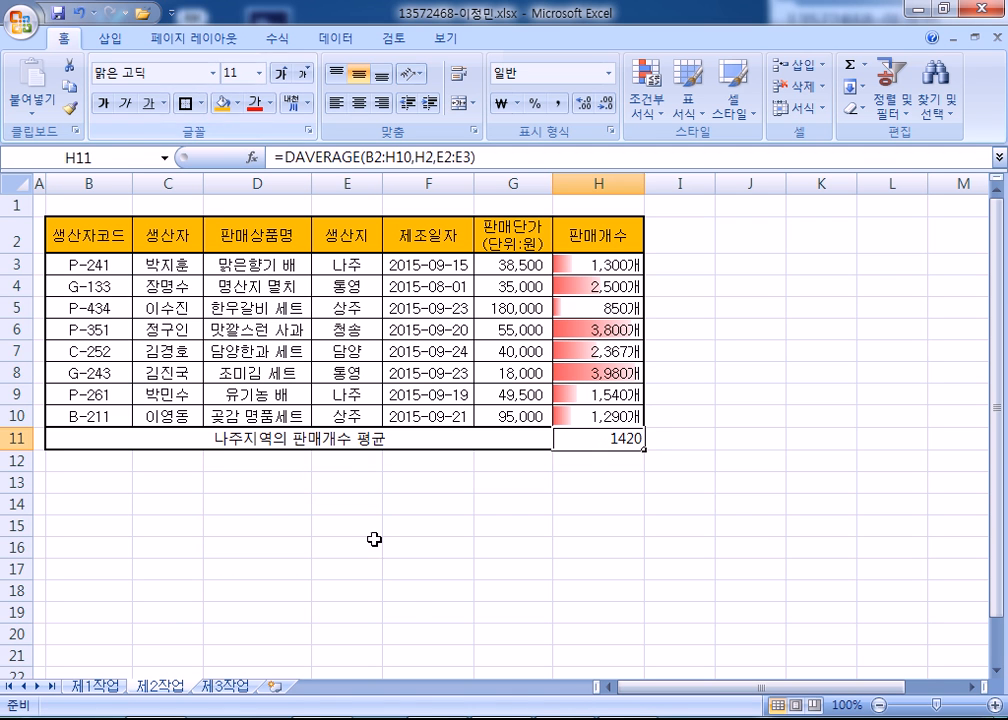
pyautogui.click(405, 610)
# Try applying all borders to the table range B2:H11
pyautogui.moveTo(79, 238); pyautogui.dragTo(569, 439)
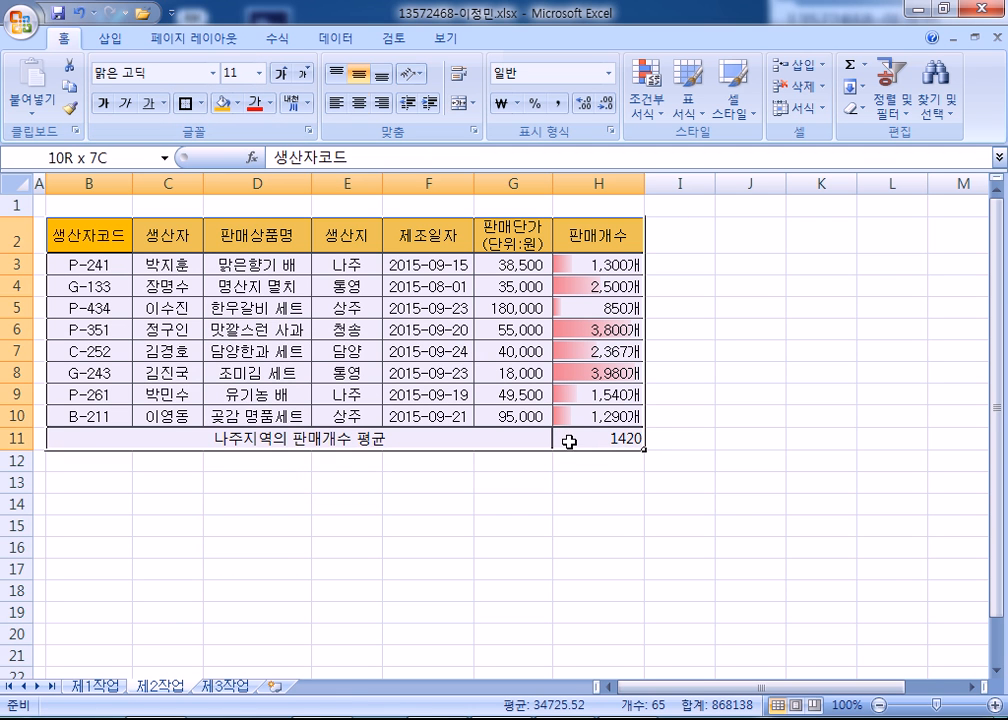
pyautogui.click(201, 103)
pyautogui.click(229, 268)
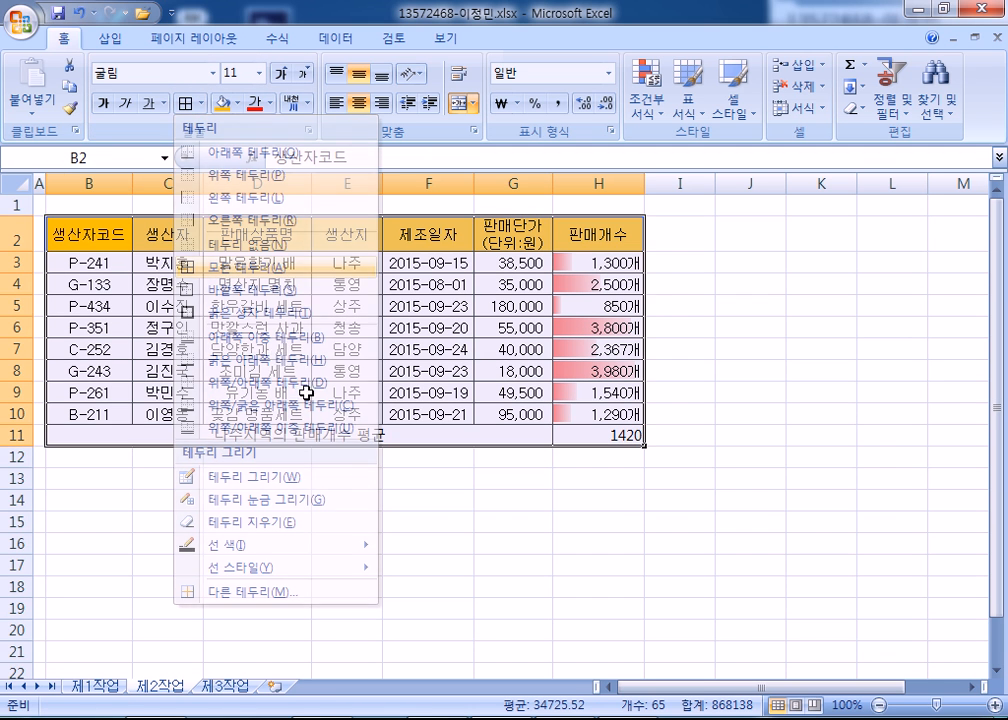
pyautogui.click(338, 476)
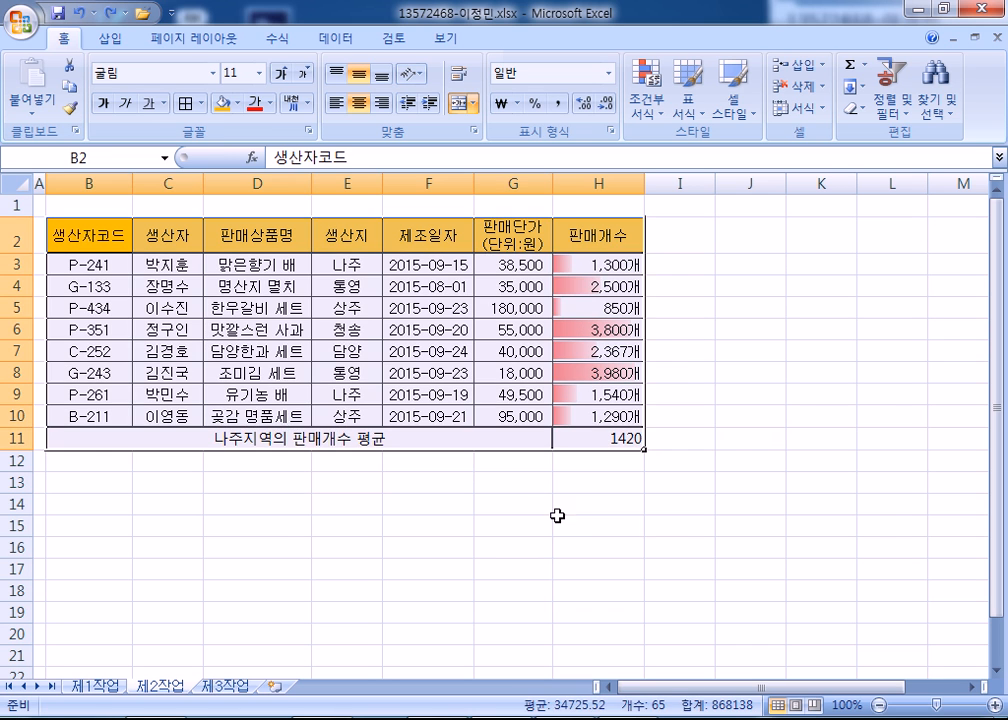
pyautogui.click(640, 543)
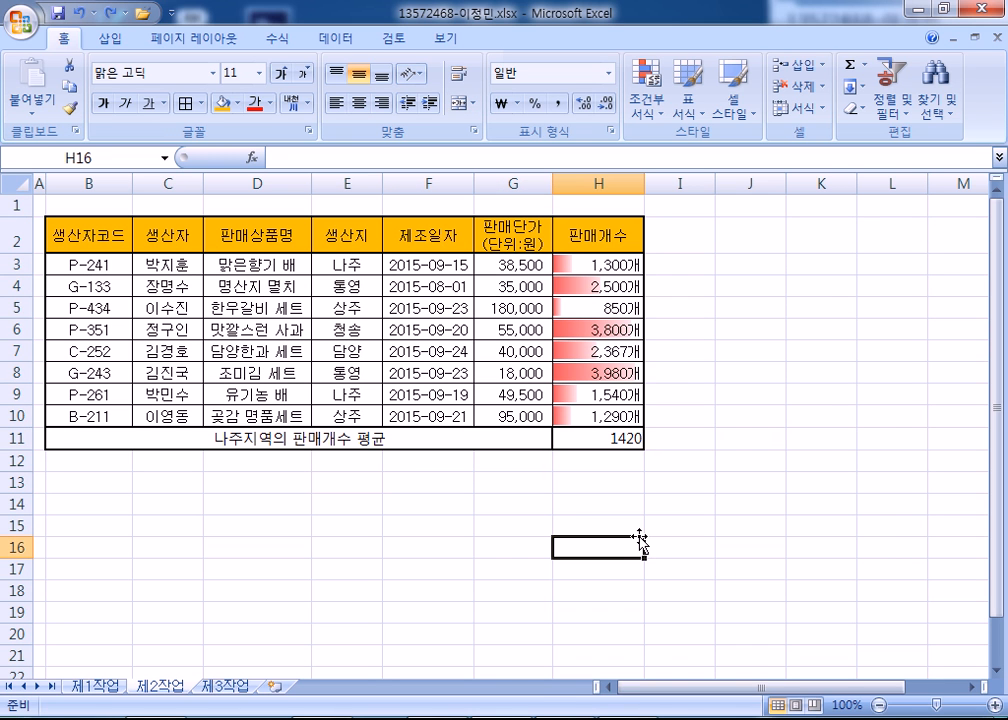
# Run Goal Seek to bring the average in H11 to 1500 by changing H3, and accept the solution
pyautogui.click(598, 439)
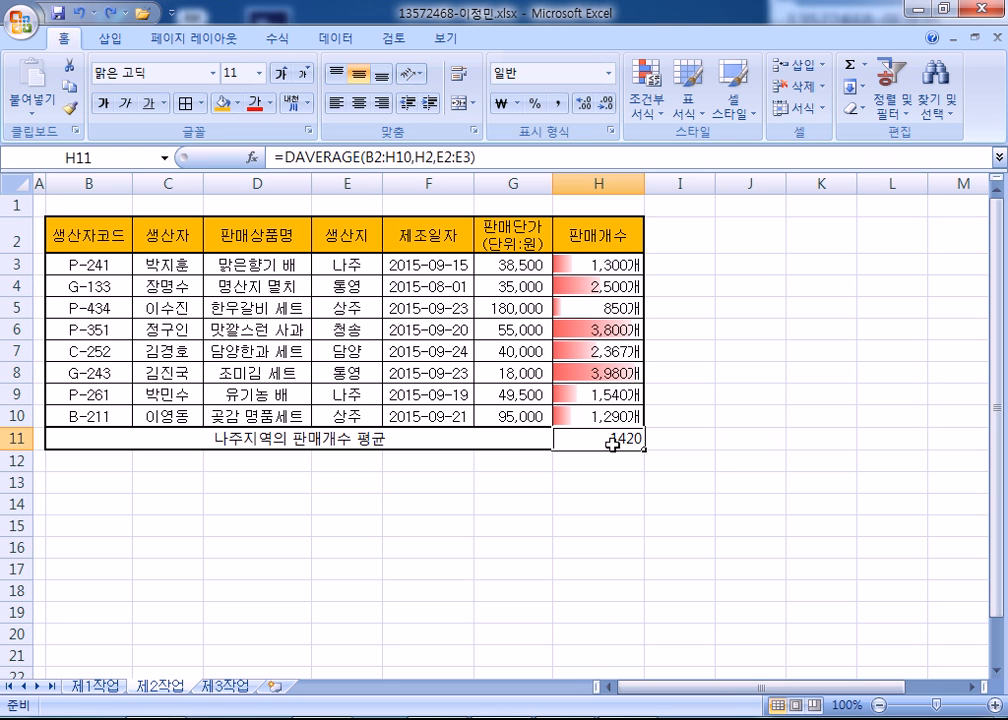
pyautogui.click(338, 40)
pyautogui.click(812, 112)
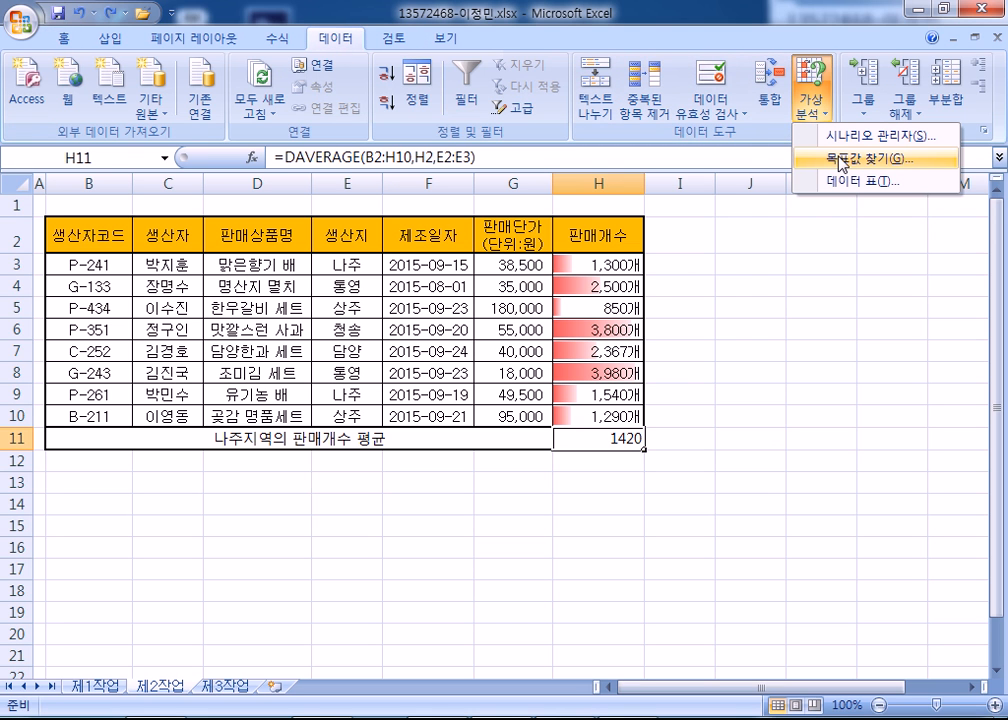
pyautogui.click(840, 163)
pyautogui.moveTo(713, 153); pyautogui.dragTo(752, 315)
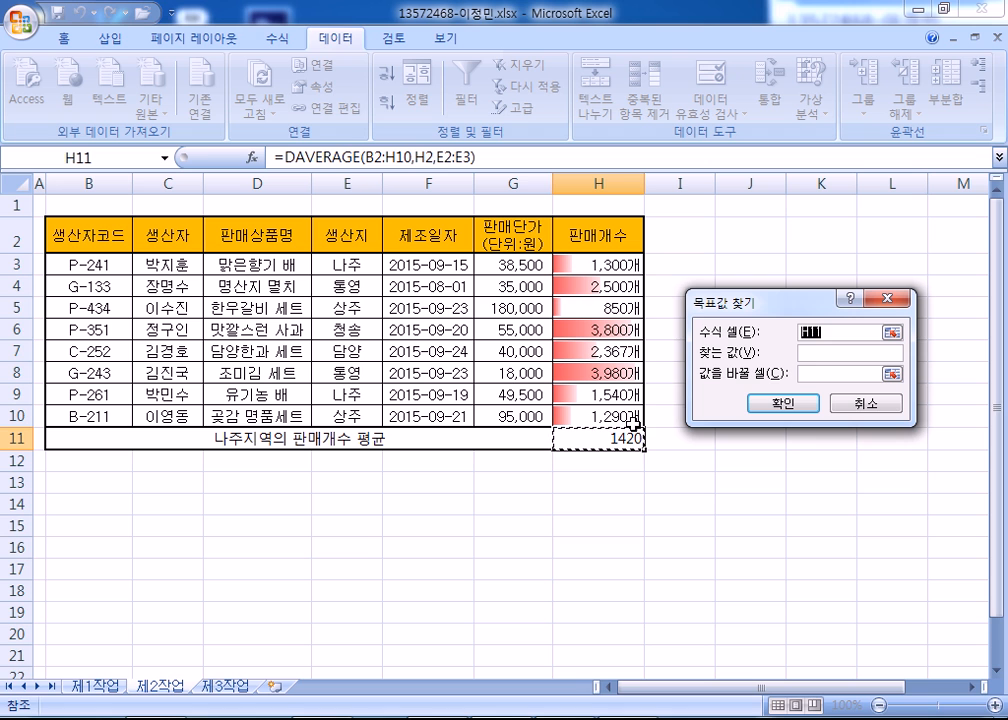
pyautogui.click(825, 353)
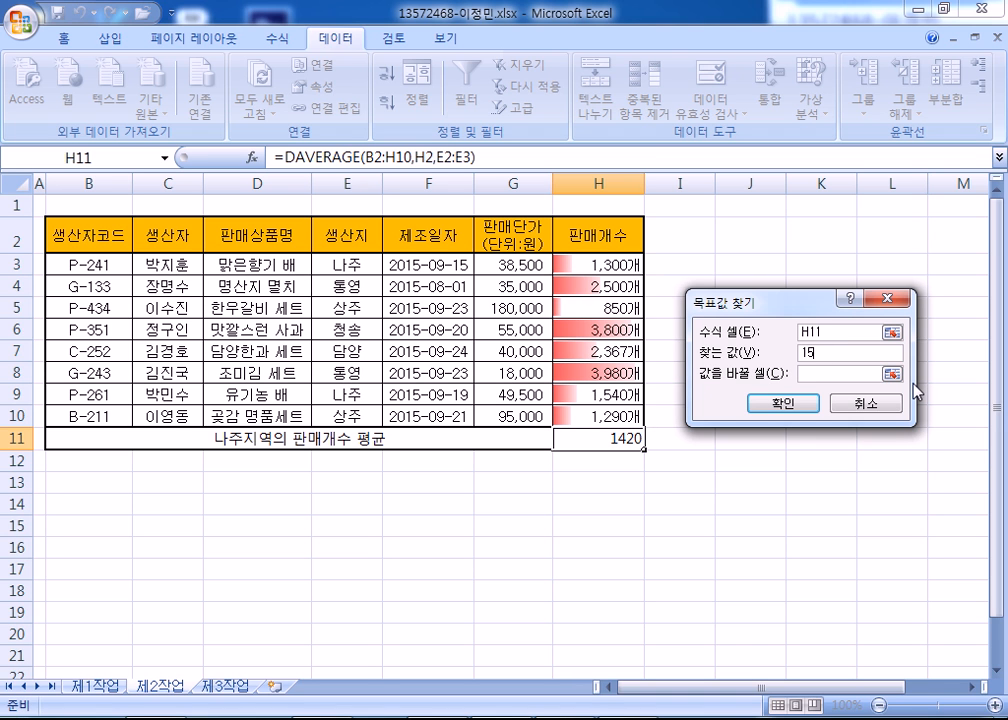
pyautogui.press('BackSpace')
pyautogui.click(833, 374)
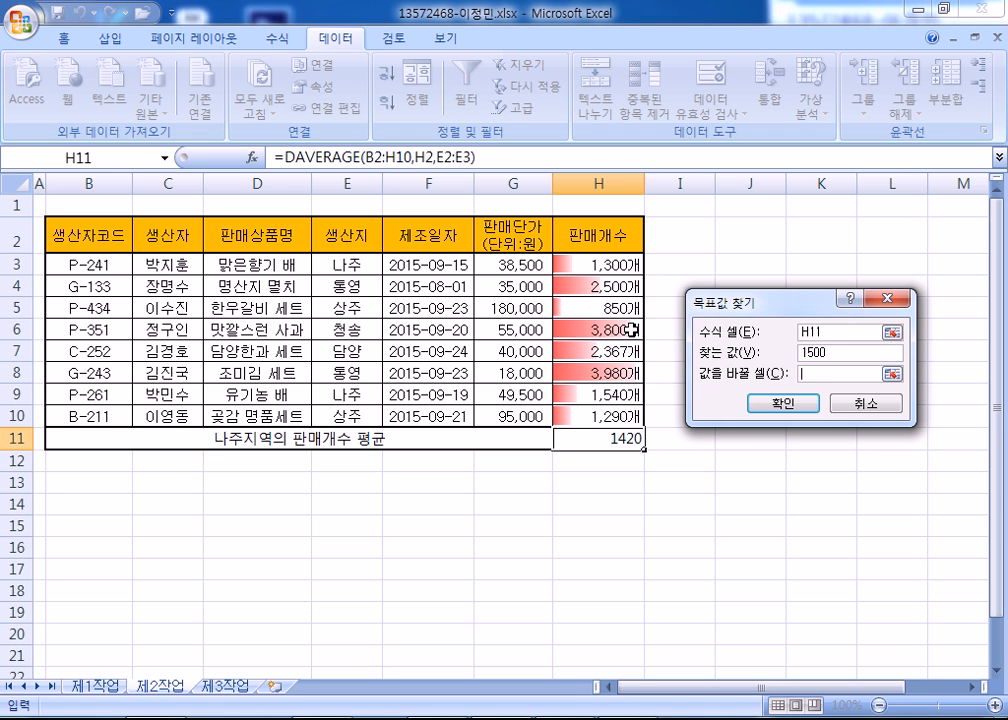
pyautogui.click(587, 264)
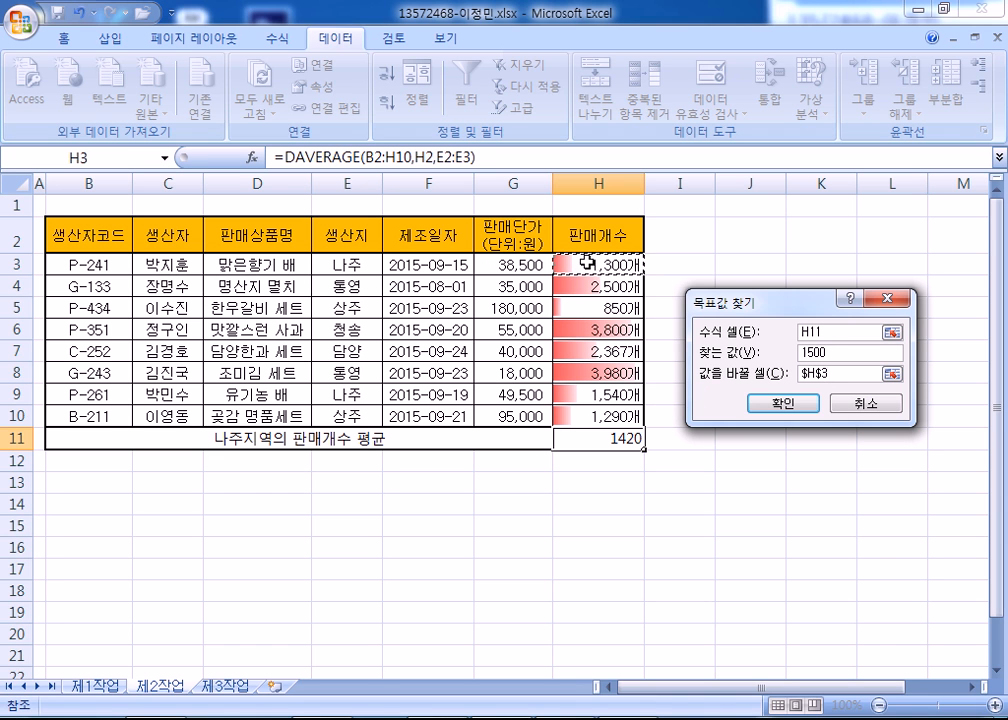
pyautogui.click(810, 411)
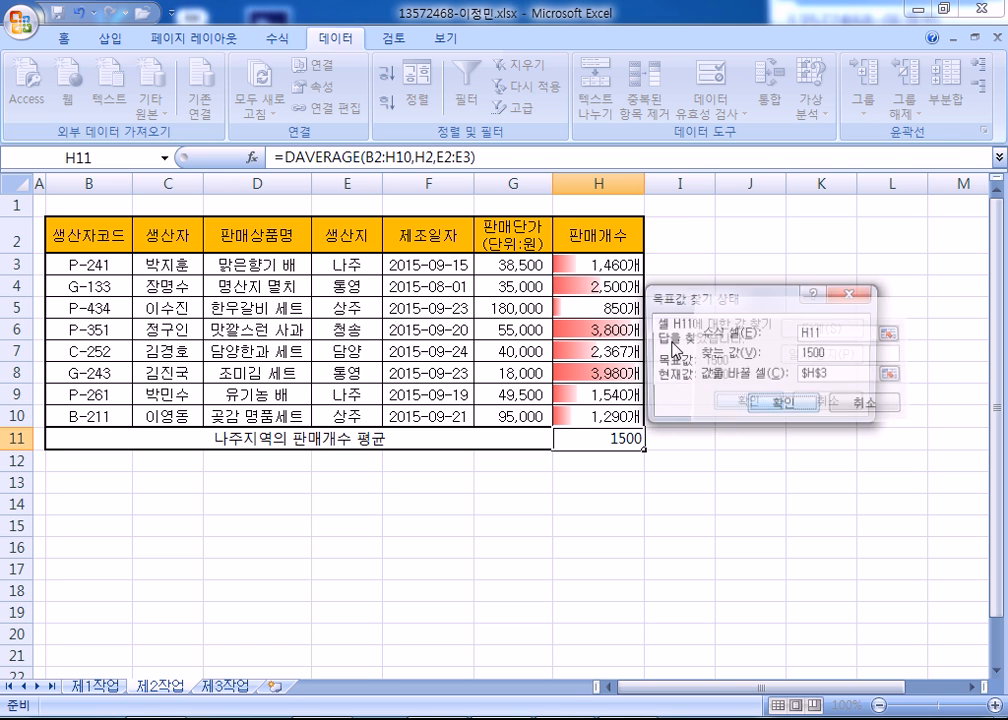
pyautogui.click(746, 404)
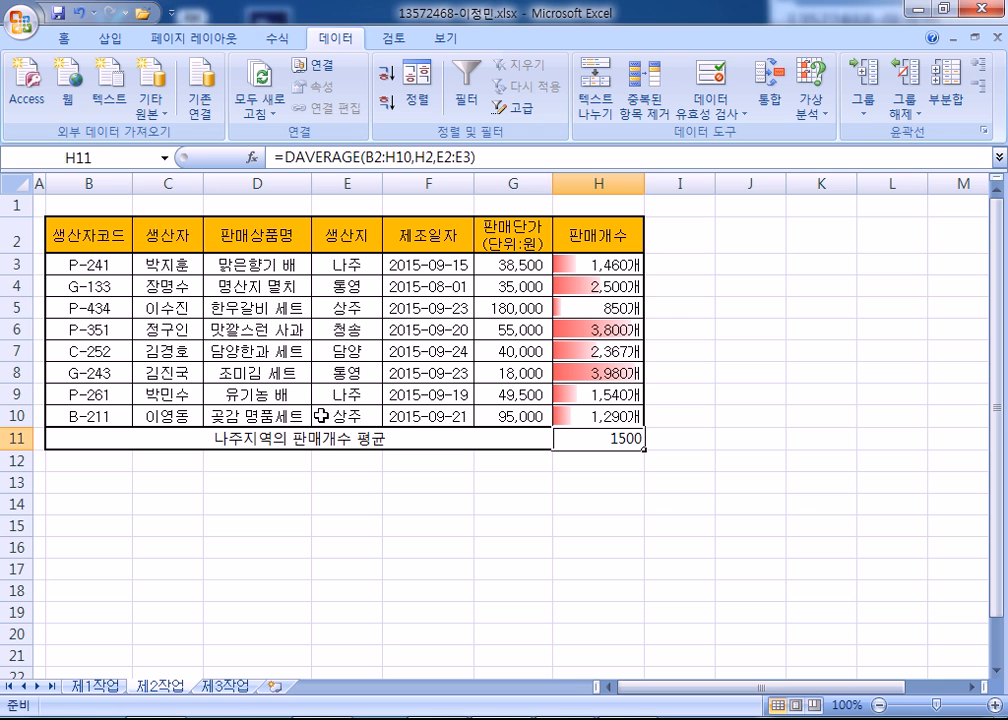
# Copy the 생산자코드 header and first code B2:B3 to B14:B15, and change the criterion in B15 to P*
pyautogui.moveTo(79, 232); pyautogui.dragTo(79, 265)
pyautogui.hotkey('ctrl', 'c')
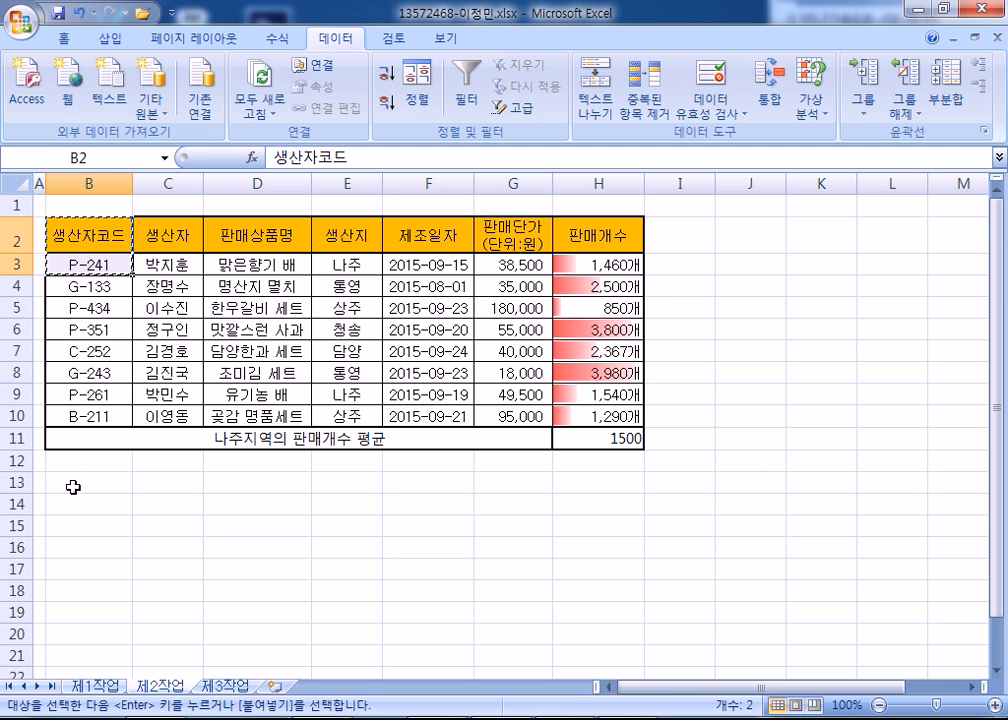
pyautogui.click(74, 507)
pyautogui.hotkey('ctrl', 'v')
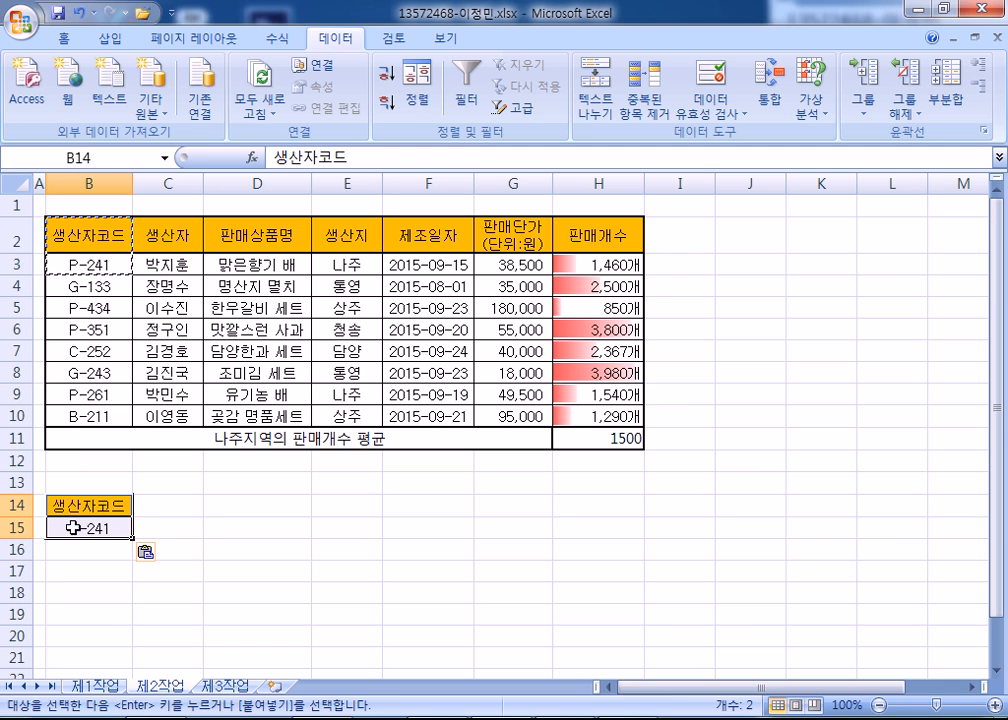
pyautogui.doubleClick(73, 528)
pyautogui.moveTo(79, 530); pyautogui.dragTo(157, 540)
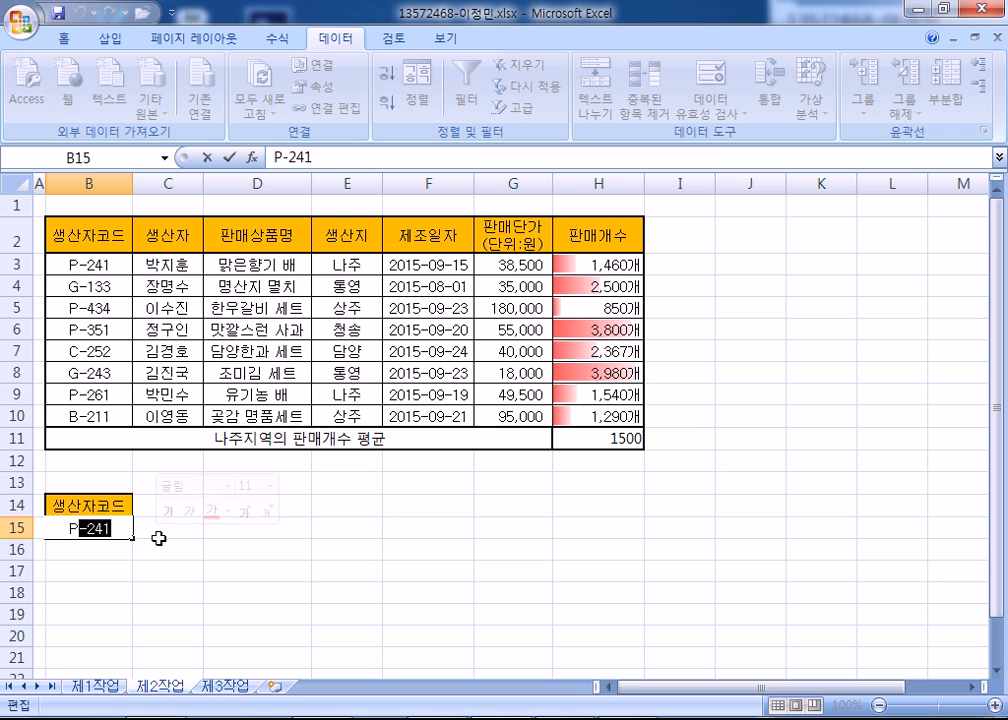
pyautogui.write('*')
pyautogui.press('Return')
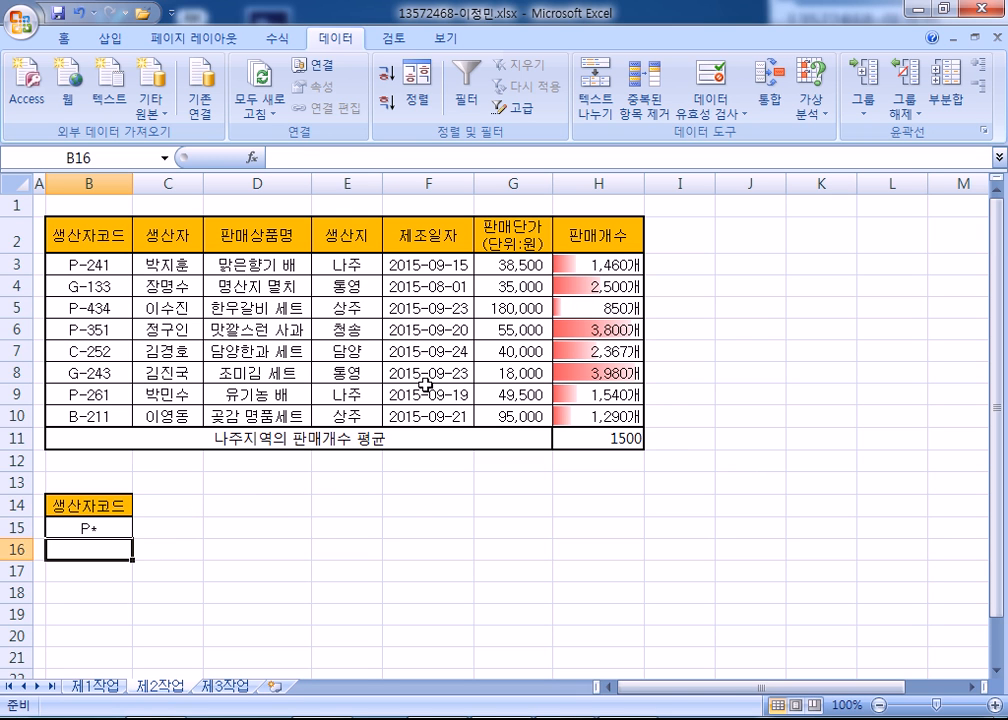
# Copy the 판매개수 header and first value H2:H3 to C14:C15, and set C15 to 1500
pyautogui.moveTo(586, 236); pyautogui.dragTo(586, 265)
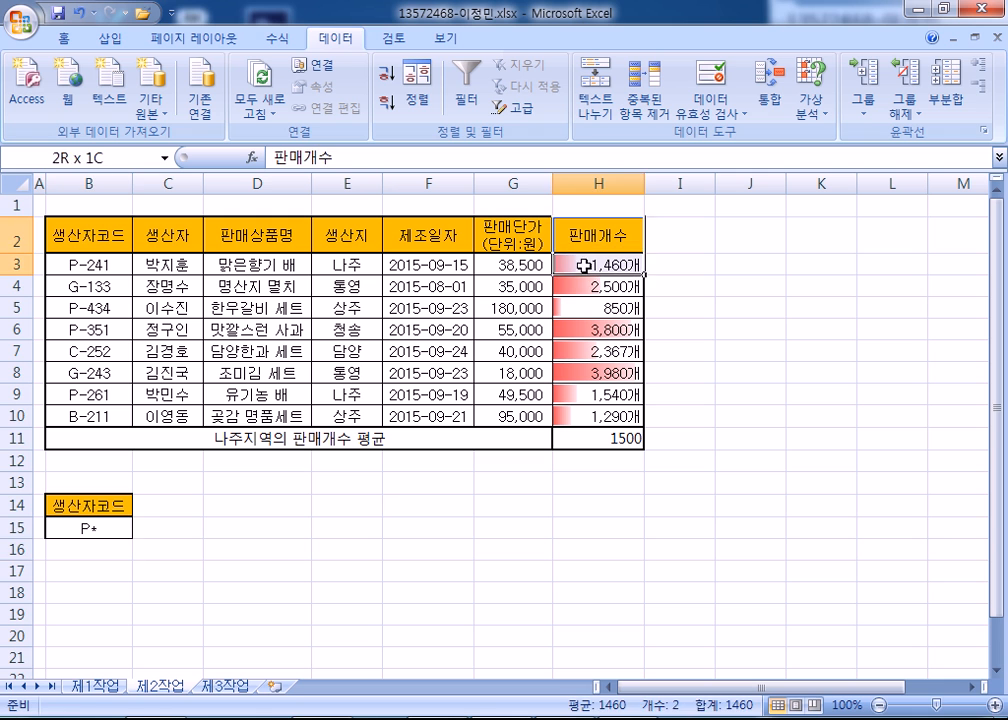
pyautogui.hotkey('ctrl', 'c')
pyautogui.click(190, 510)
pyautogui.hotkey('ctrl', 'v')
pyautogui.doubleClick(160, 528)
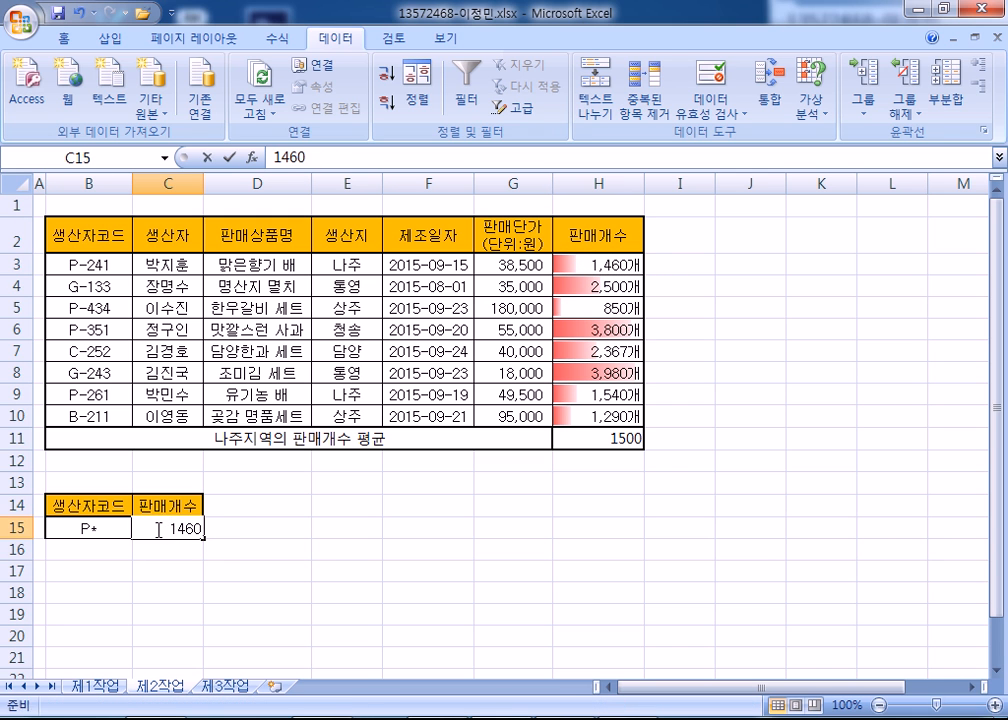
pyautogui.press('Escape')
pyautogui.write('15000')
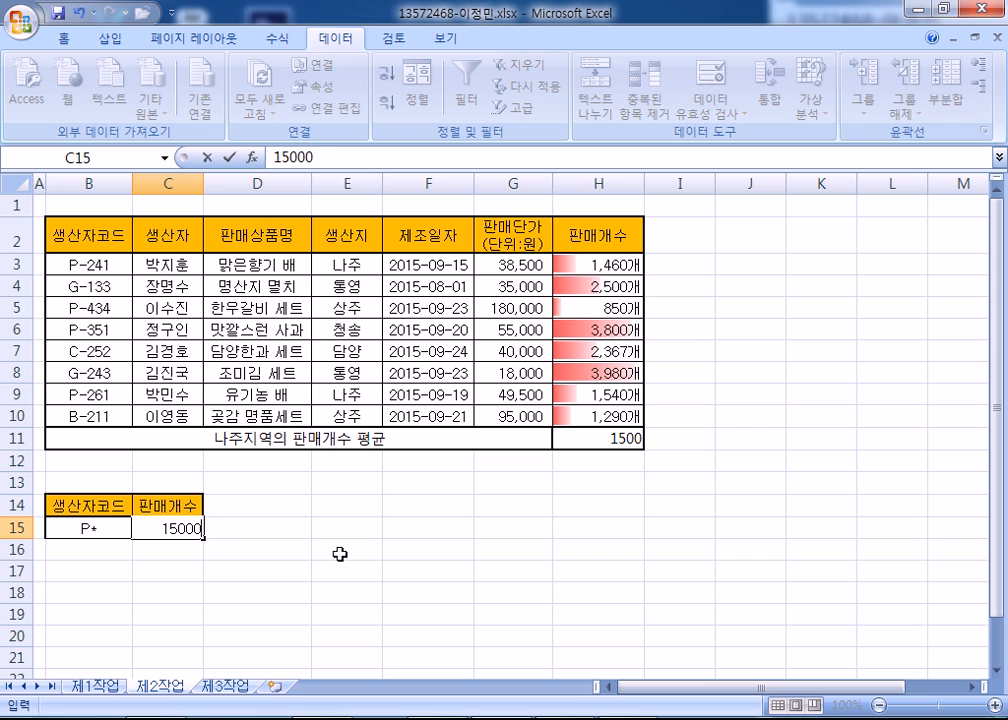
pyautogui.press('BackSpace')
pyautogui.press('Return')
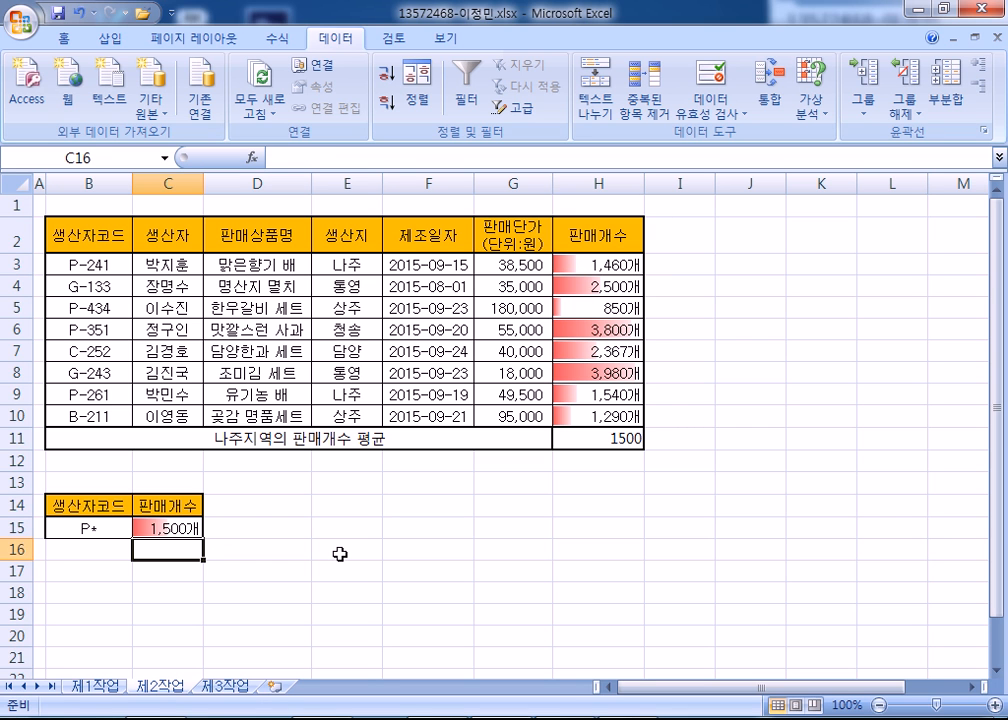
# Change the sales count criterion in C15 to >=1500
pyautogui.press('Up')
pyautogui.press('F2')
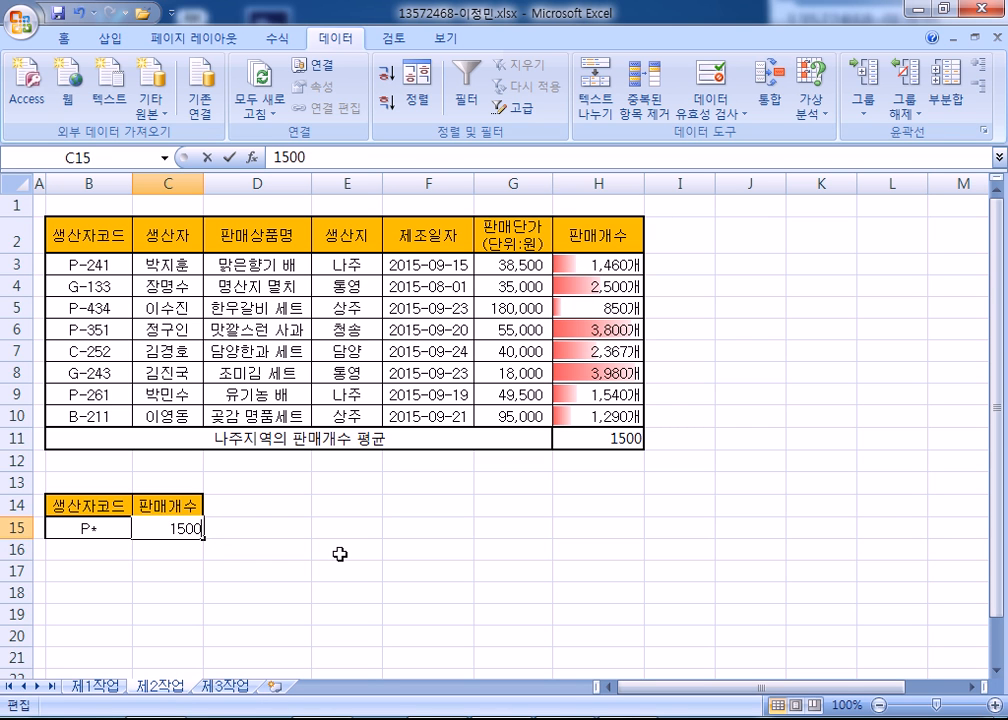
pyautogui.press('Home')
pyautogui.write('>=')
pyautogui.press('Return')
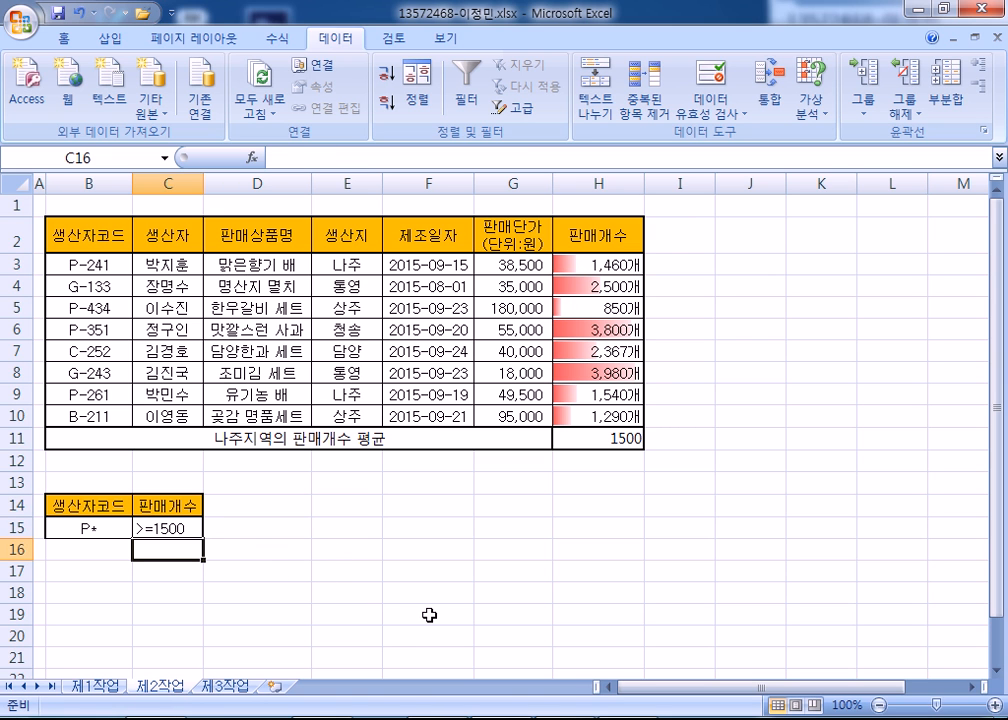
# Run an advanced filter on B2:H10 with criteria range B14:C15, copying the results to another location starting at B18
pyautogui.click(117, 528)
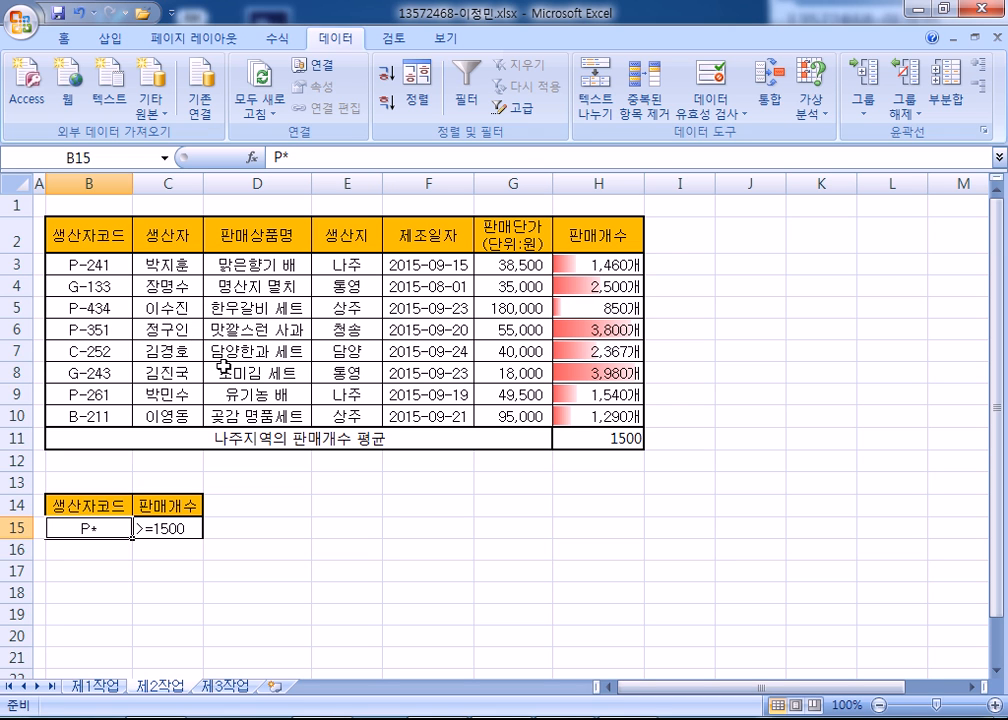
pyautogui.click(83, 592)
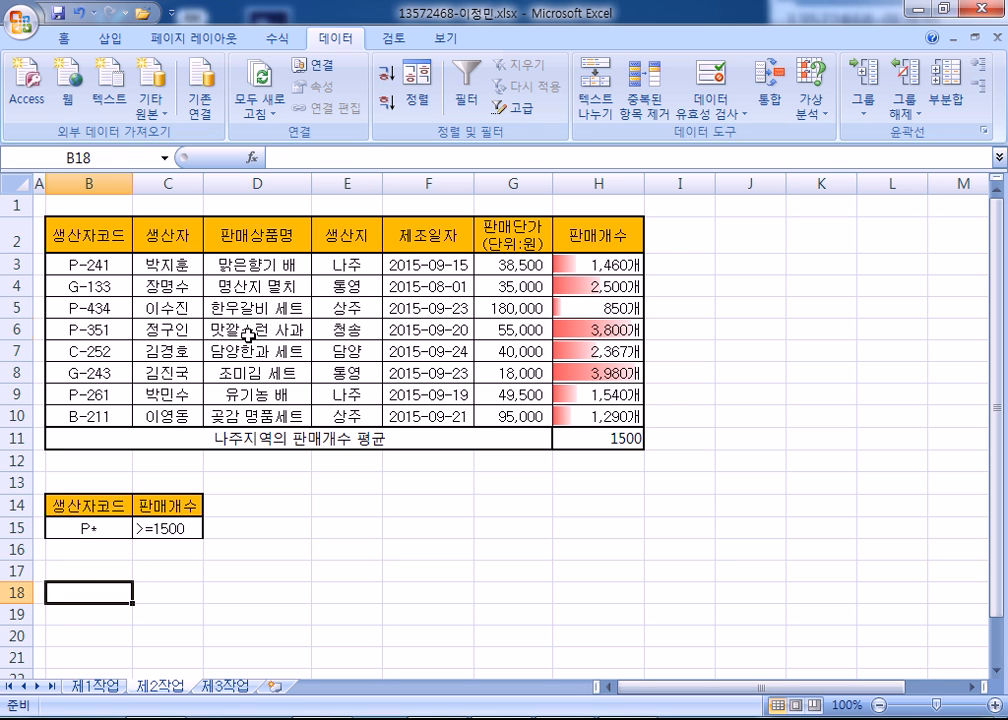
pyautogui.click(250, 331)
pyautogui.moveTo(99, 234); pyautogui.dragTo(563, 413)
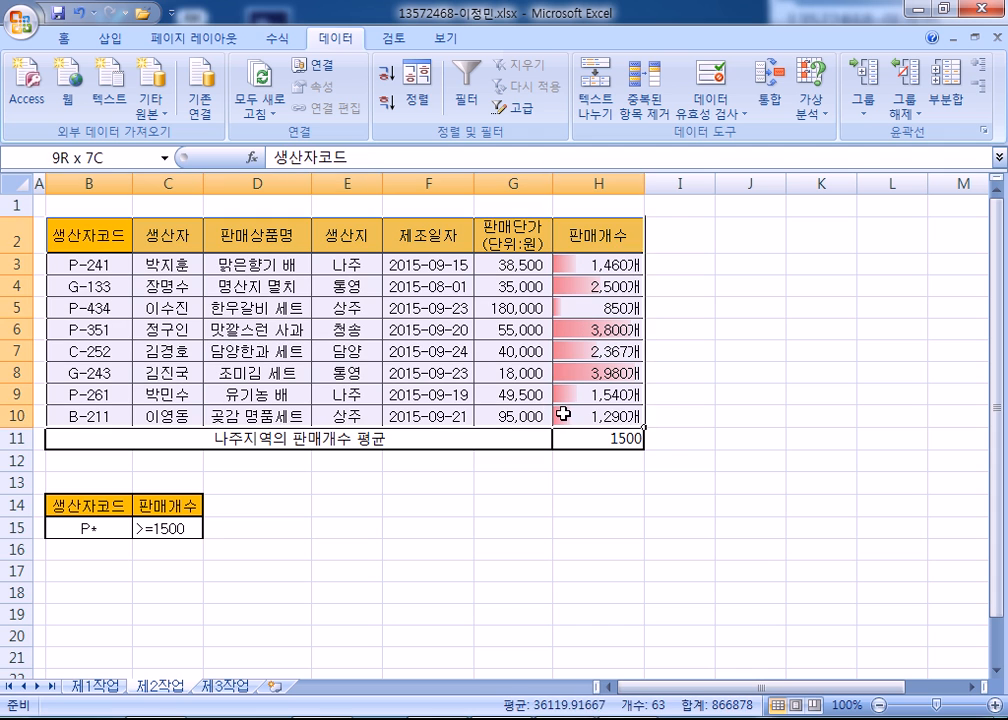
pyautogui.click(6, 438)
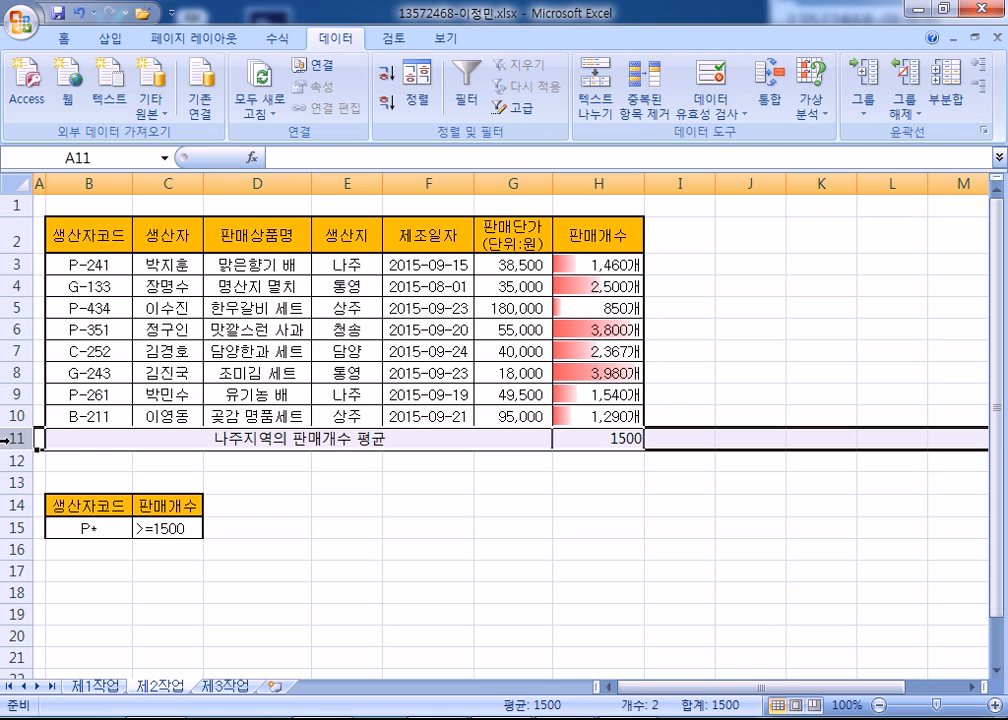
pyautogui.moveTo(108, 234); pyautogui.dragTo(572, 407)
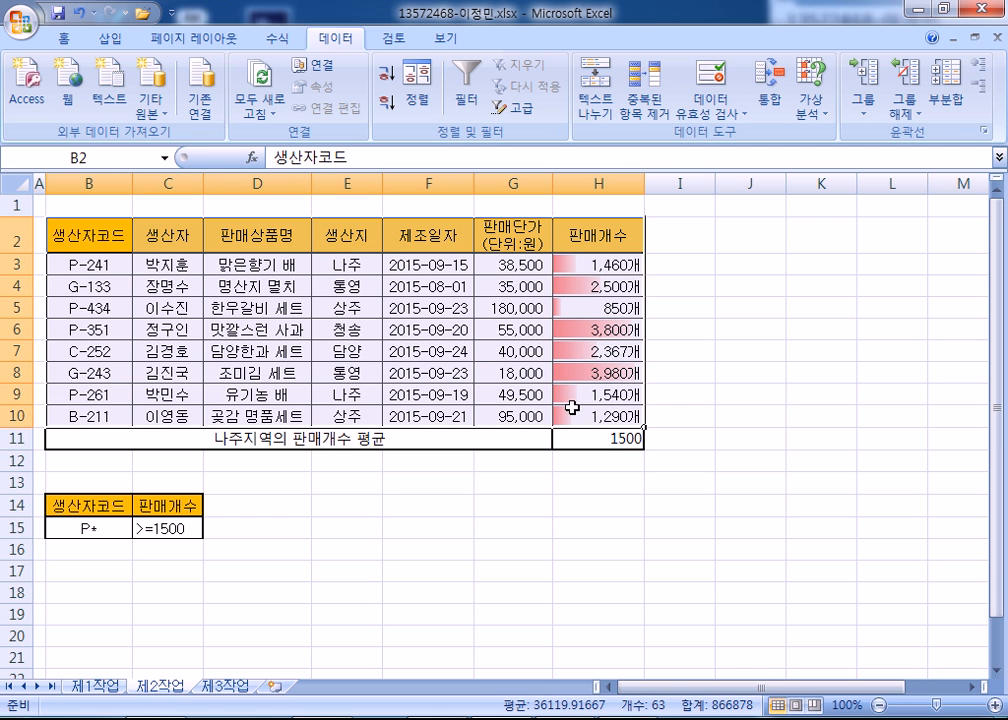
pyautogui.click(516, 107)
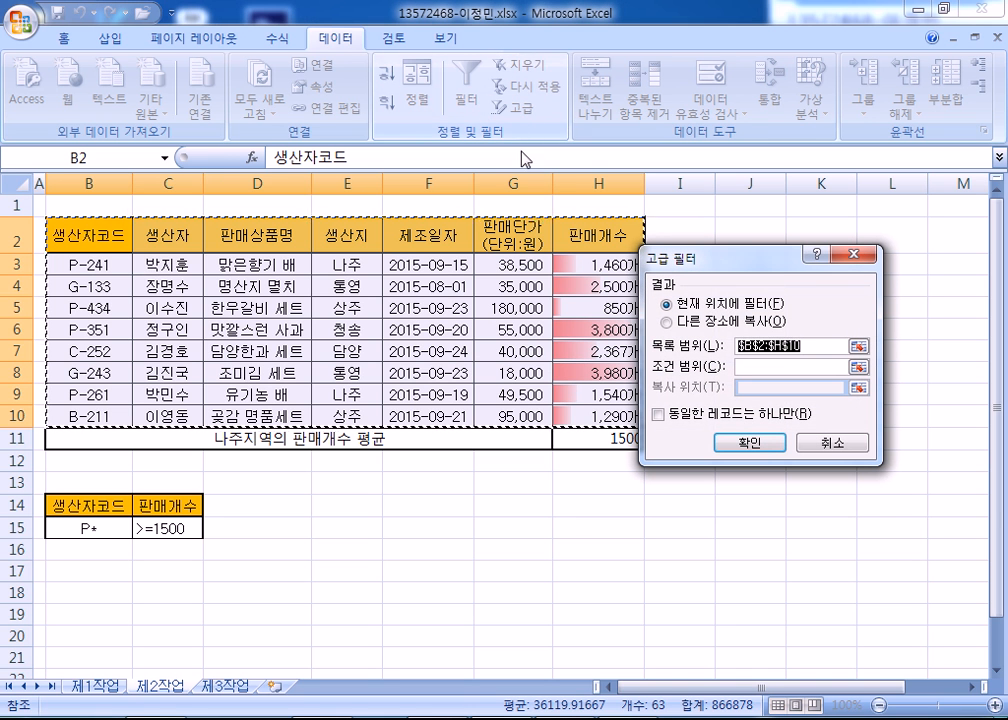
pyautogui.click(730, 325)
pyautogui.click(745, 366)
pyautogui.moveTo(125, 508); pyautogui.dragTo(195, 525)
pyautogui.press('Tab')
pyautogui.click(72, 592)
pyautogui.click(750, 442)
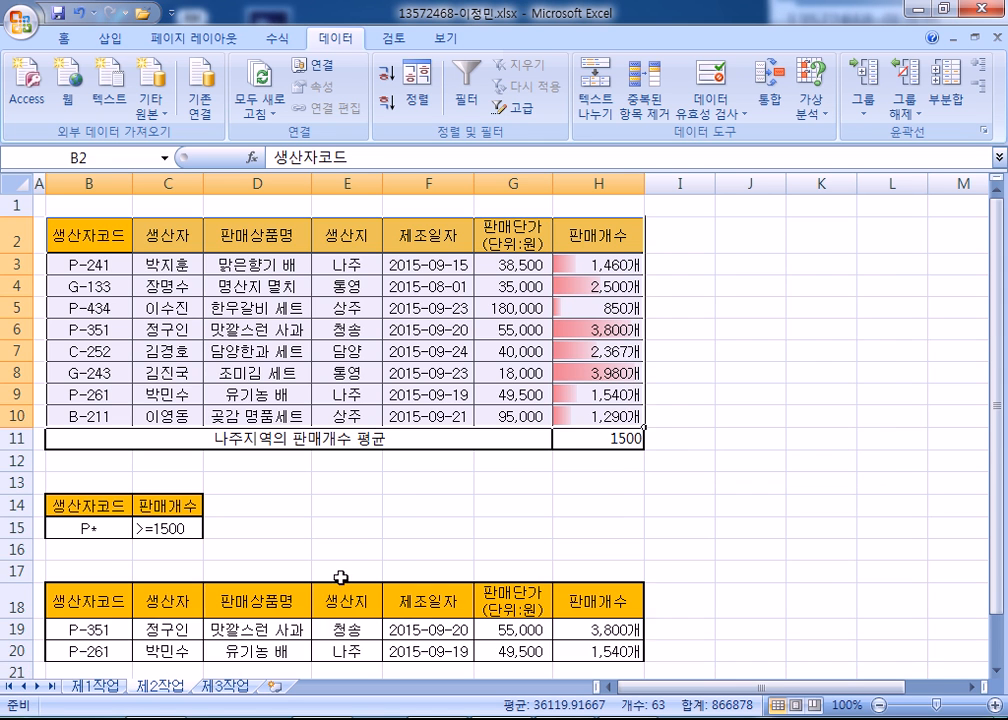
pyautogui.scroll(-3, 341, 577)
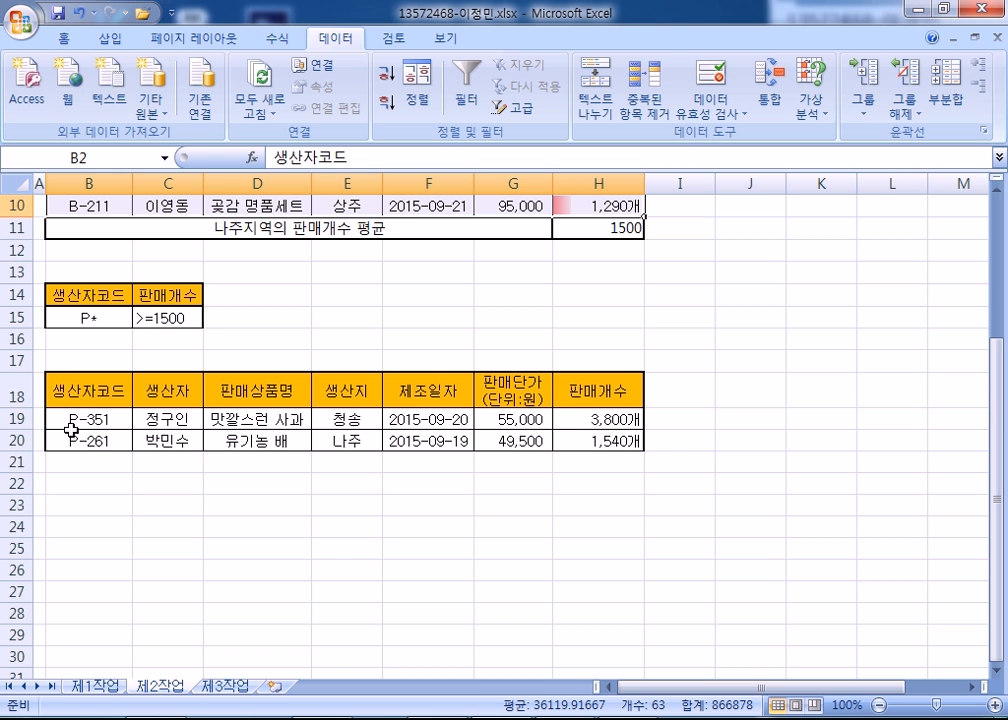
pyautogui.scroll(3, 200, 465)
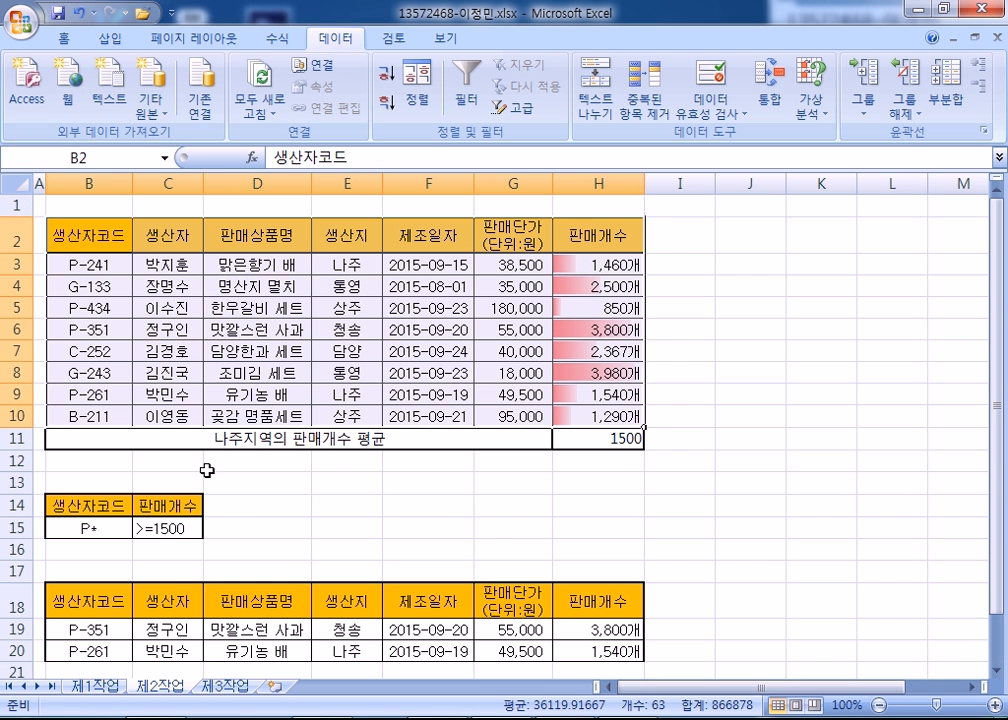
pyautogui.scroll(-1, 230, 526)
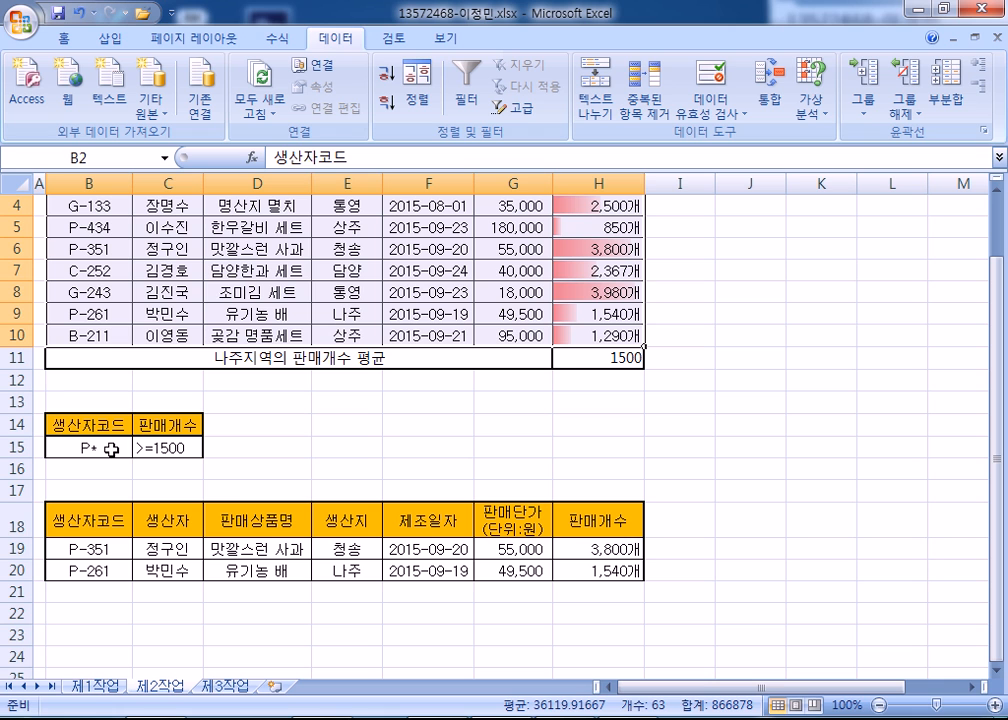
pyautogui.click(300, 451)
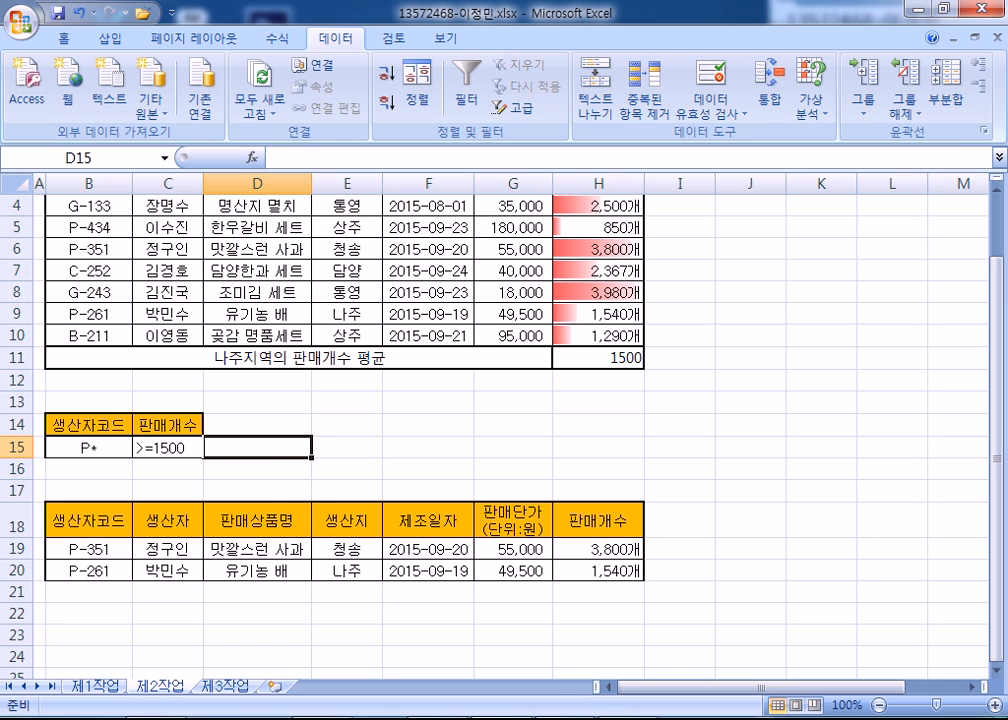
# Switch to Notepad and add the heading 와일드카드(Wild Card) below the VLOOKUP line, leaving one blank line between them
pyautogui.hotkey('alt', 'Tab')
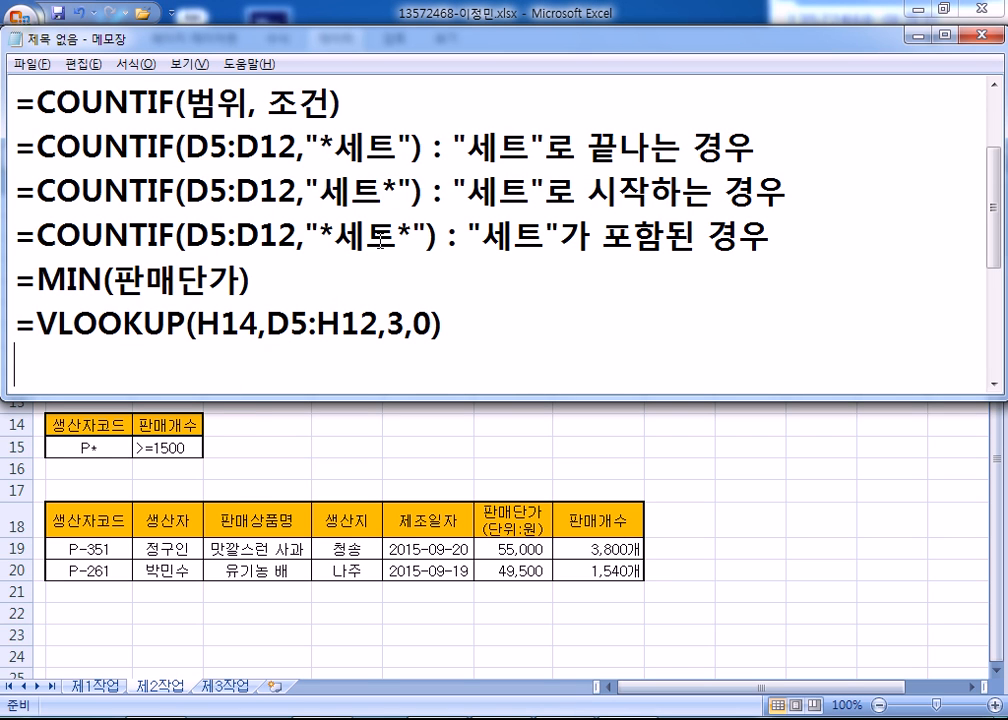
pyautogui.moveTo(319, 148); pyautogui.dragTo(334, 148)
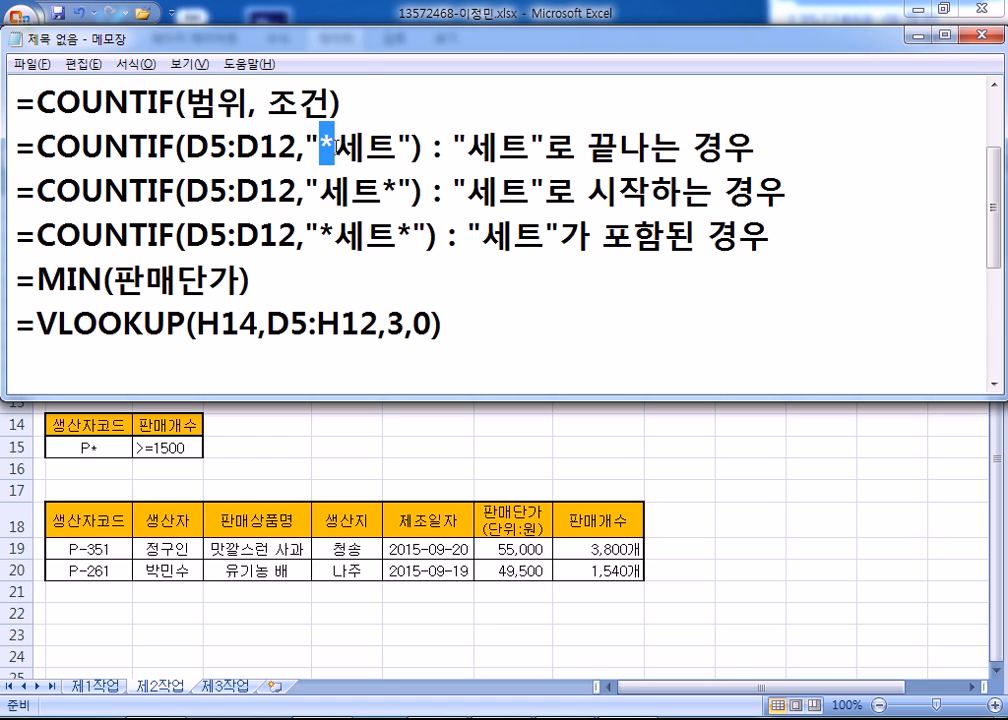
pyautogui.scroll(-1, 360, 300)
pyautogui.click(340, 312)
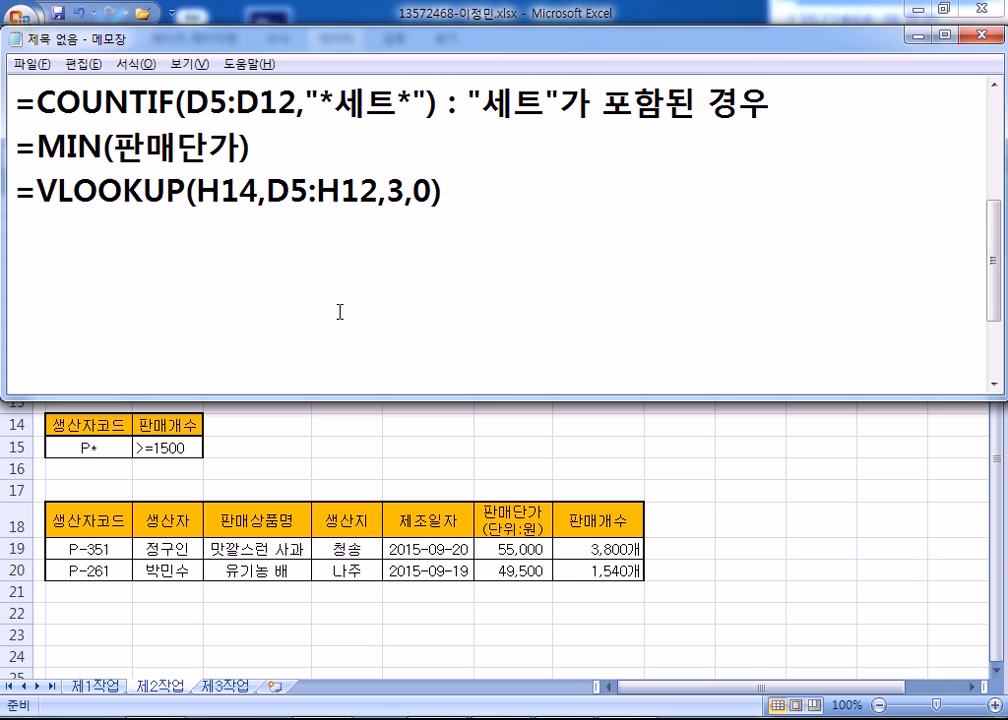
pyautogui.write('와일드카드')
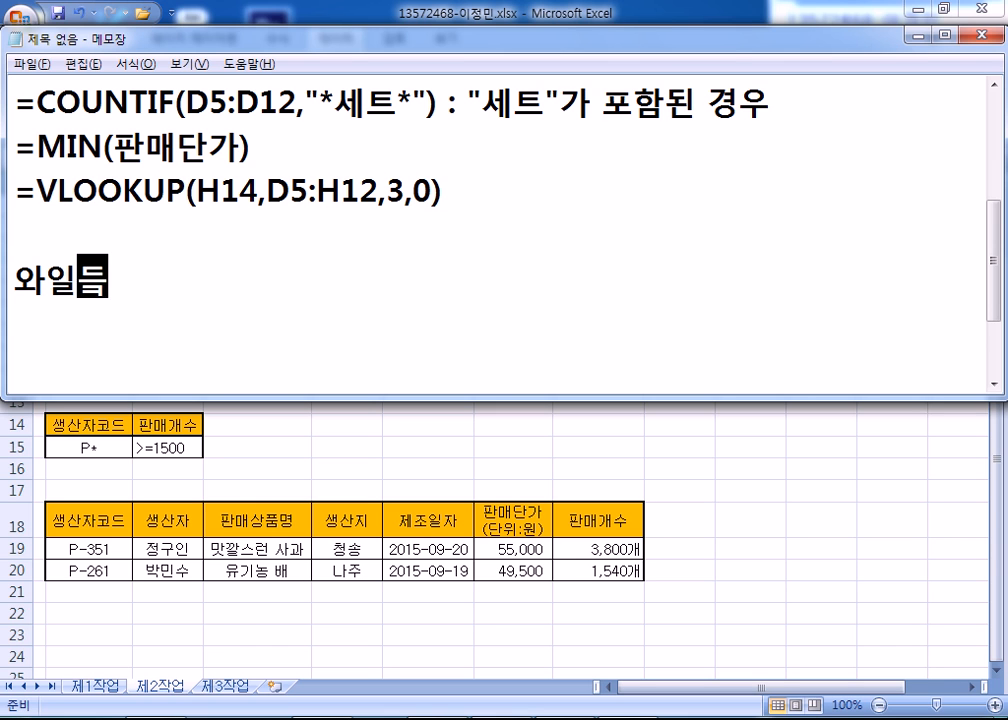
pyautogui.write('(w')
pyautogui.press('BackSpace')
pyautogui.write('Wild ')
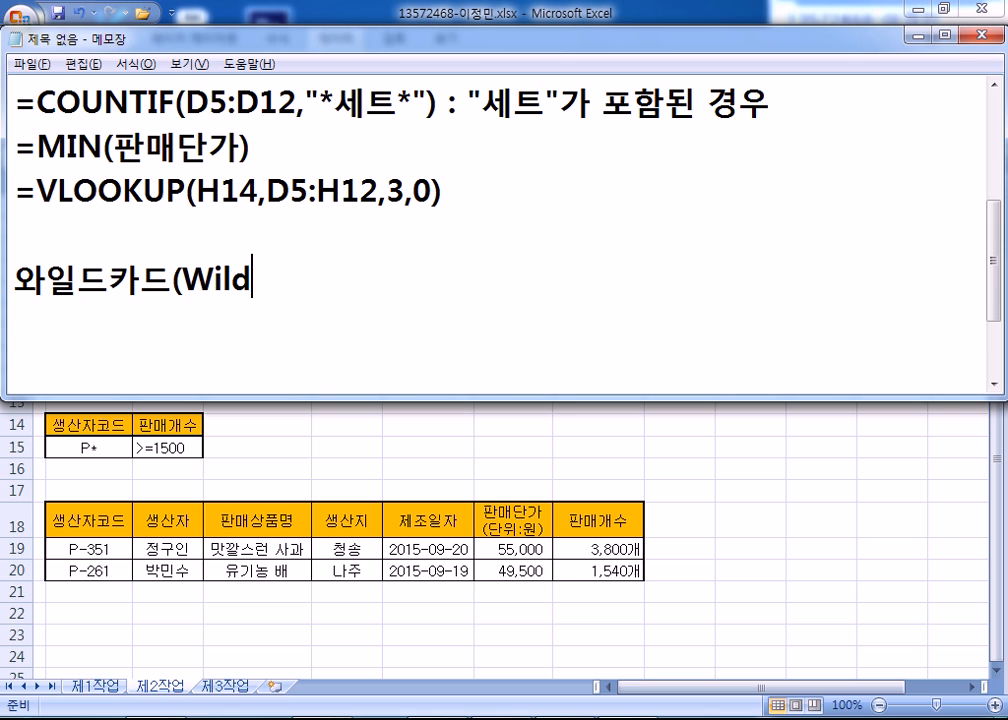
pyautogui.write('Card')
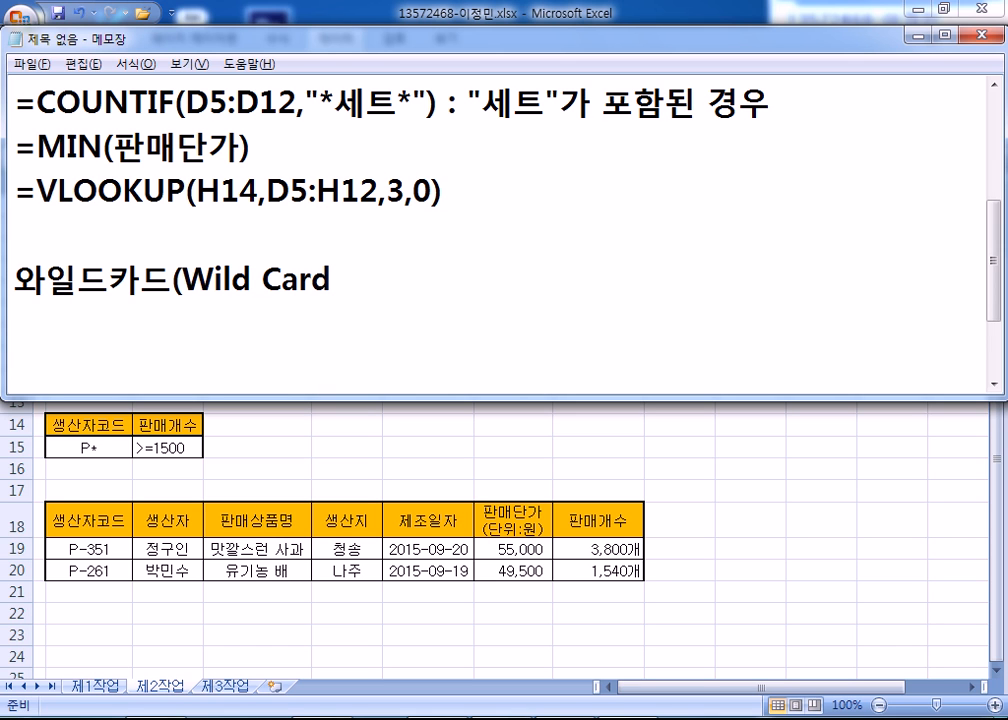
pyautogui.press('Left')
pyautogui.press('Left')
pyautogui.press('Left')
pyautogui.press('Left')
pyautogui.press('Left')
pyautogui.write(')')
pyautogui.press('Return')
# Add two lines under the wildcard heading: "* : ALL(모든 것)" and "? : 특정 한개"
pyautogui.write('*')
pyautogui.press('Return')
pyautogui.write('?')
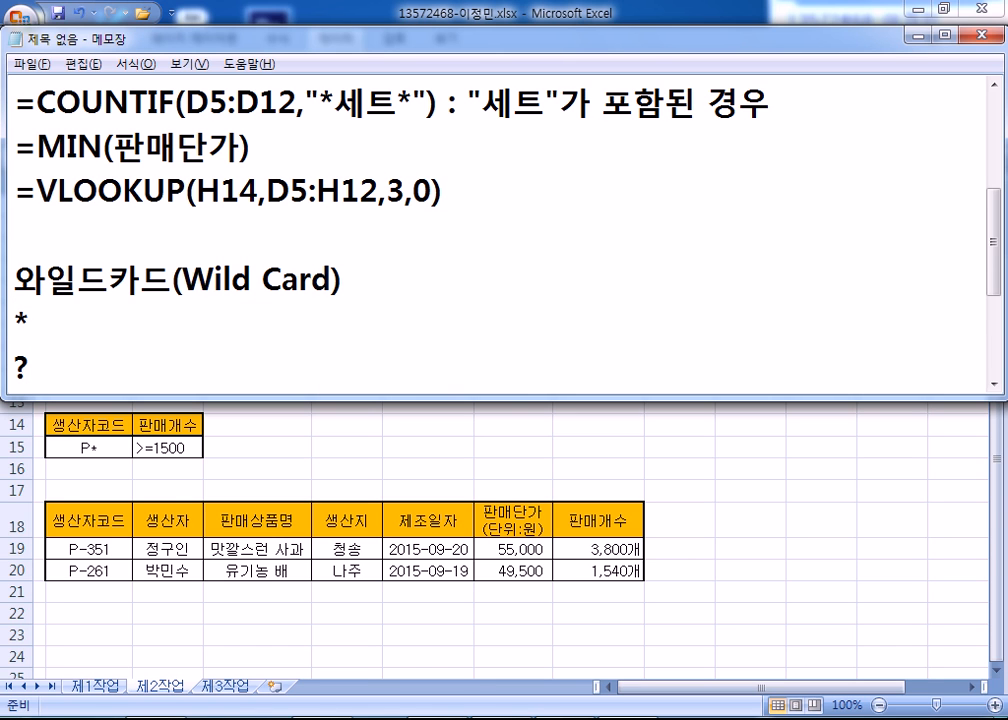
pyautogui.write(' :')
pyautogui.click(338, 311)
pyautogui.write(': ALL')
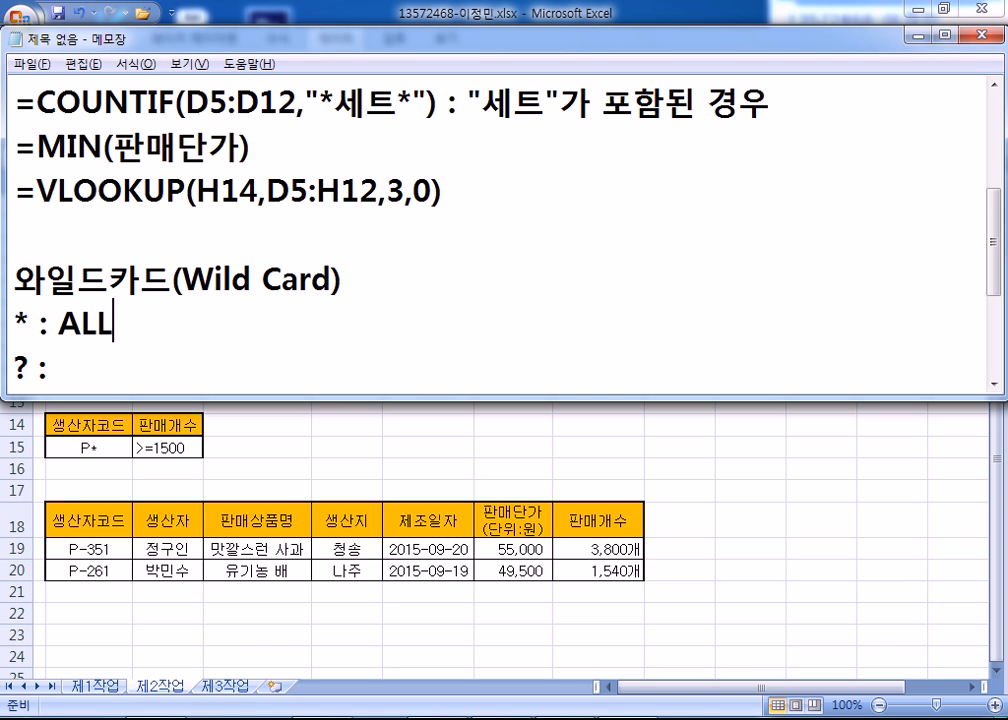
pyautogui.write('(모든 것')
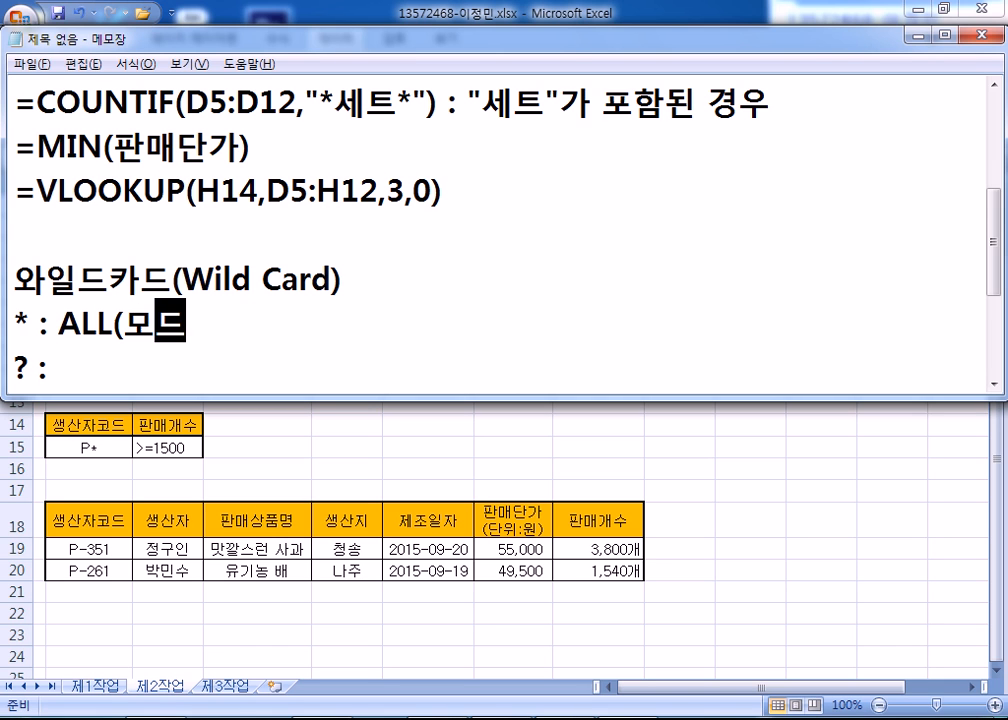
pyautogui.write(') ? : 특정 ')
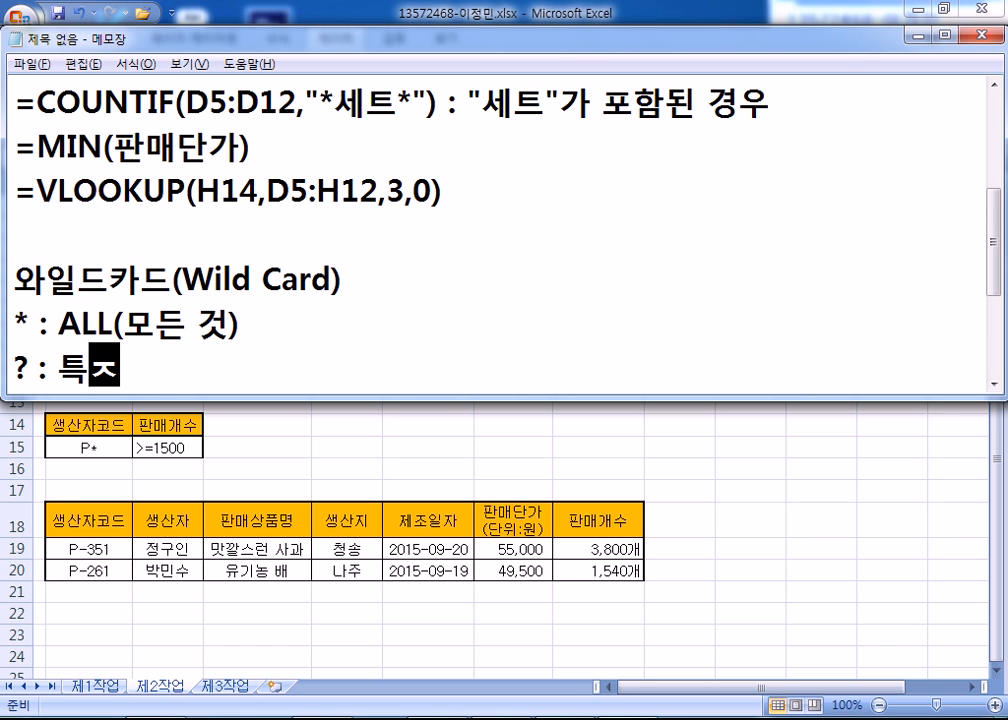
pyautogui.write('한개')
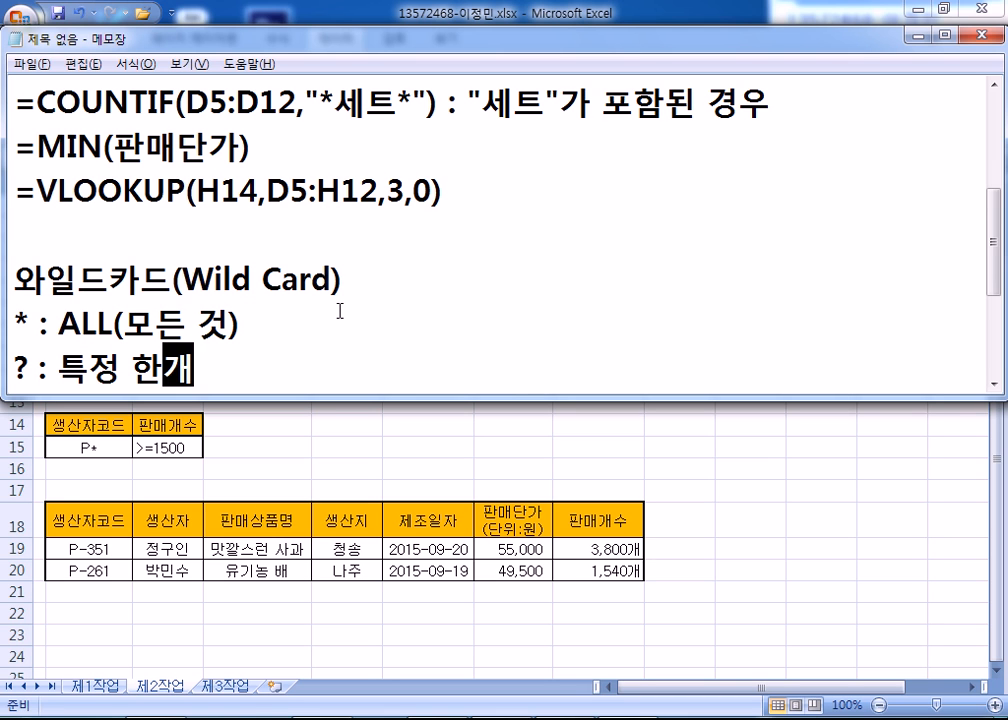
pyautogui.press('Return')
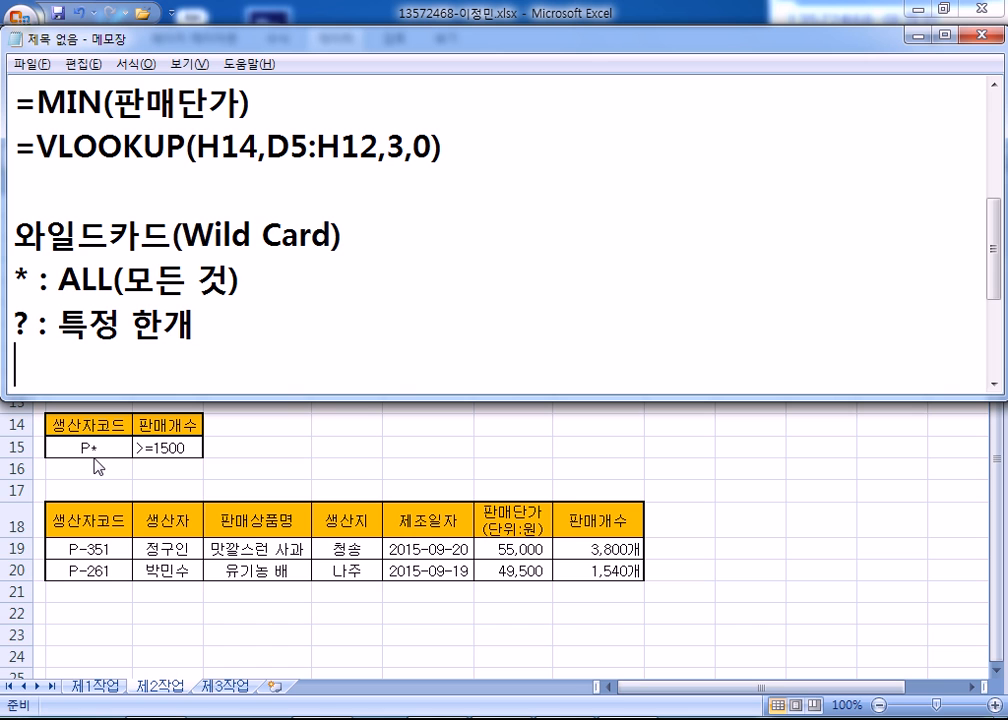
pyautogui.hotkey('alt', 'Tab')
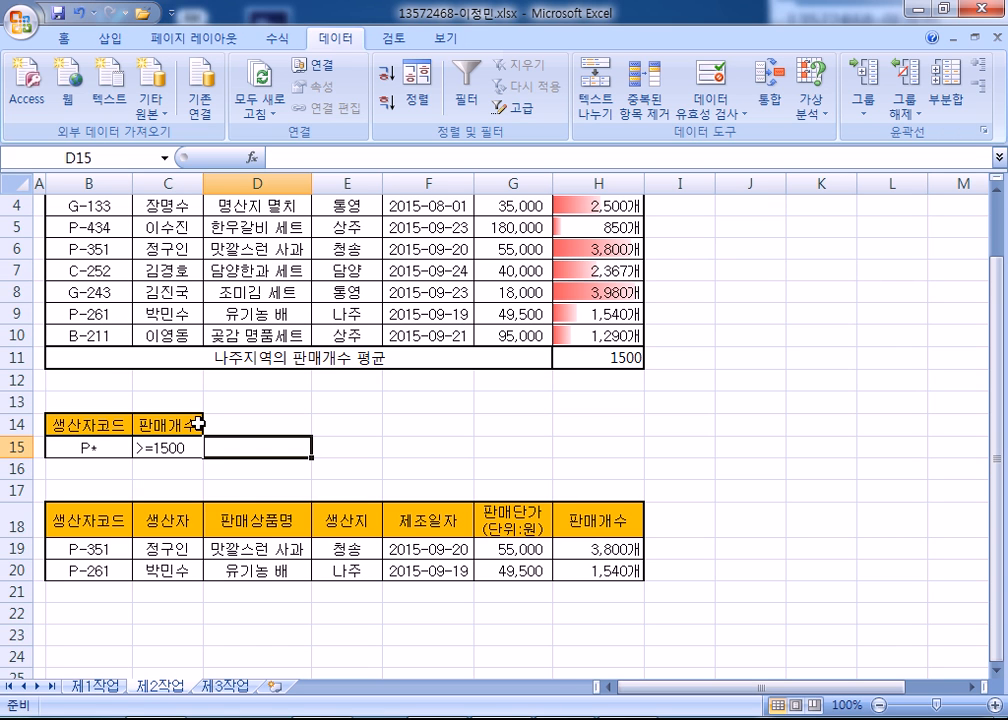
pyautogui.hotkey('alt', 'Tab')
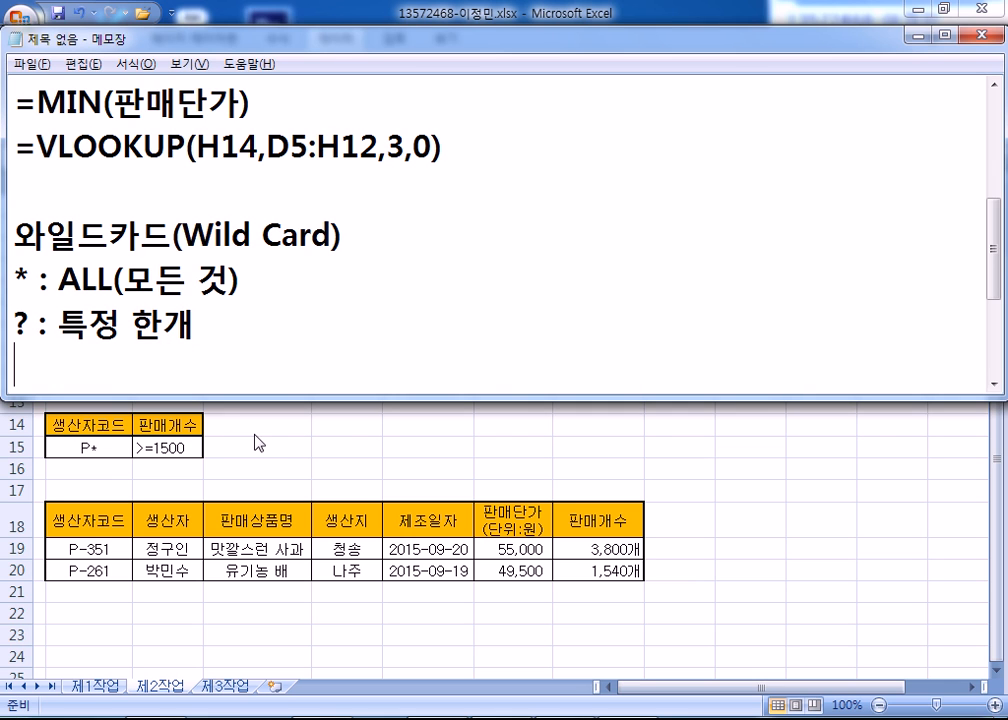
# Return from Notepad to the Excel workbook and copy the table B4:H12 from the 제1작업 sheet
pyautogui.press('Return')
pyautogui.hotkey('alt', 'Tab')
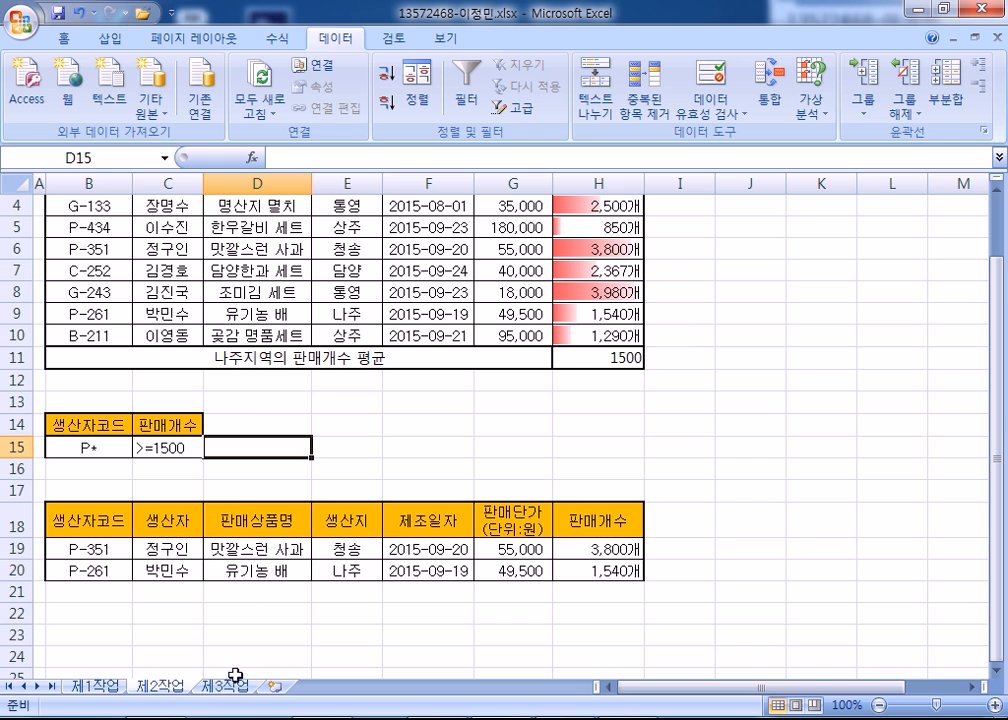
pyautogui.click(95, 694)
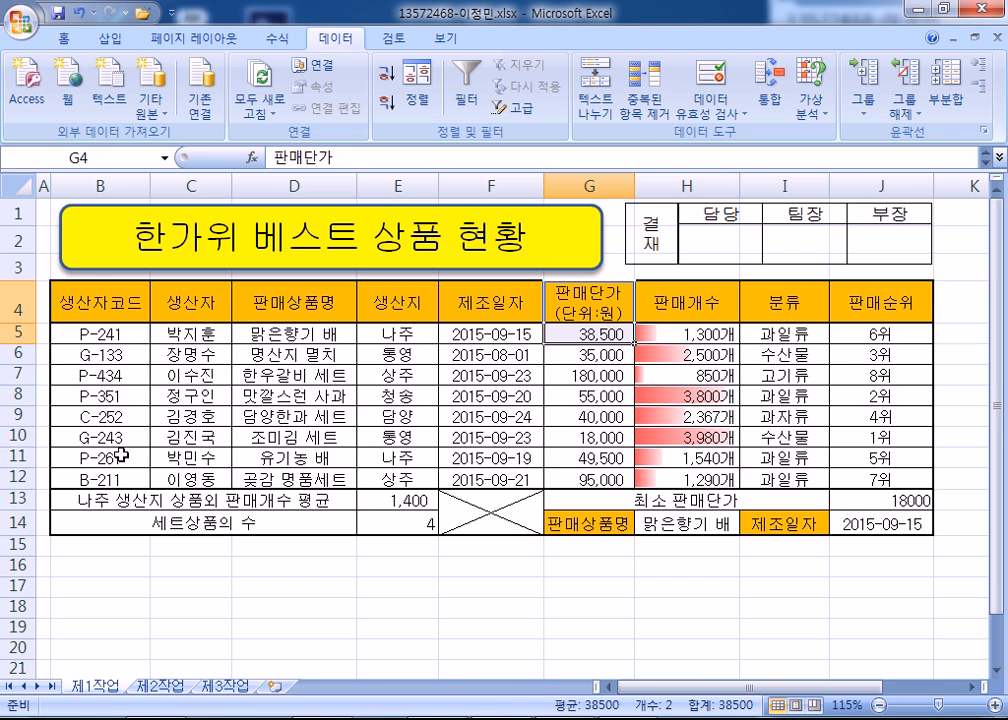
pyautogui.moveTo(86, 240); pyautogui.dragTo(655, 472)
pyautogui.hotkey('ctrl', 'c')
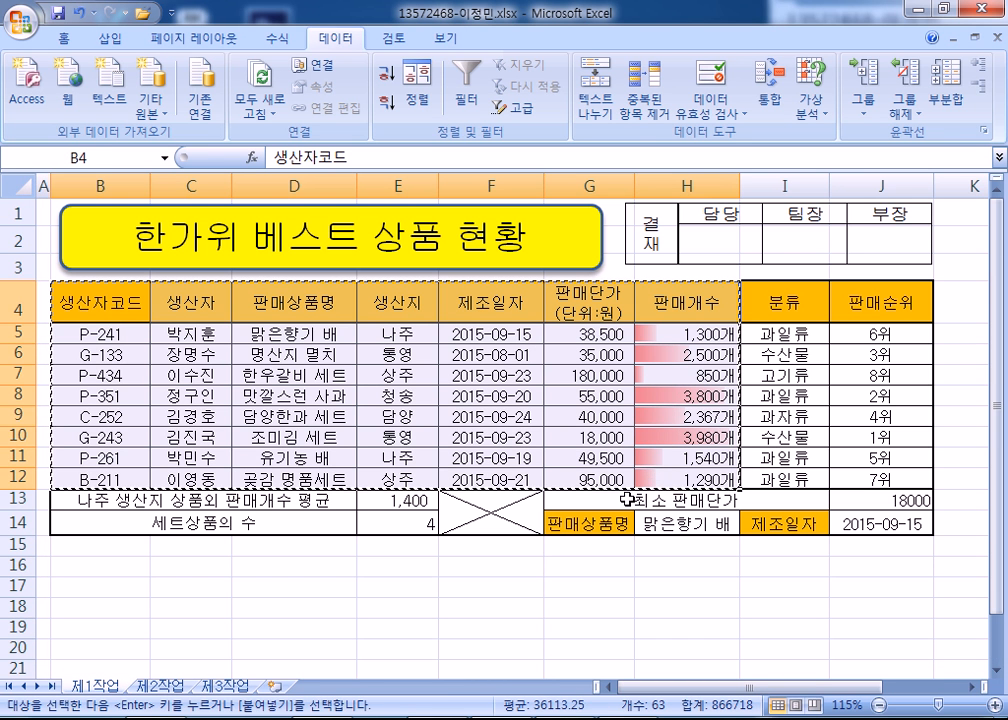
# On the 제3작업 sheet, set the width of column A to 1
pyautogui.click(218, 688)
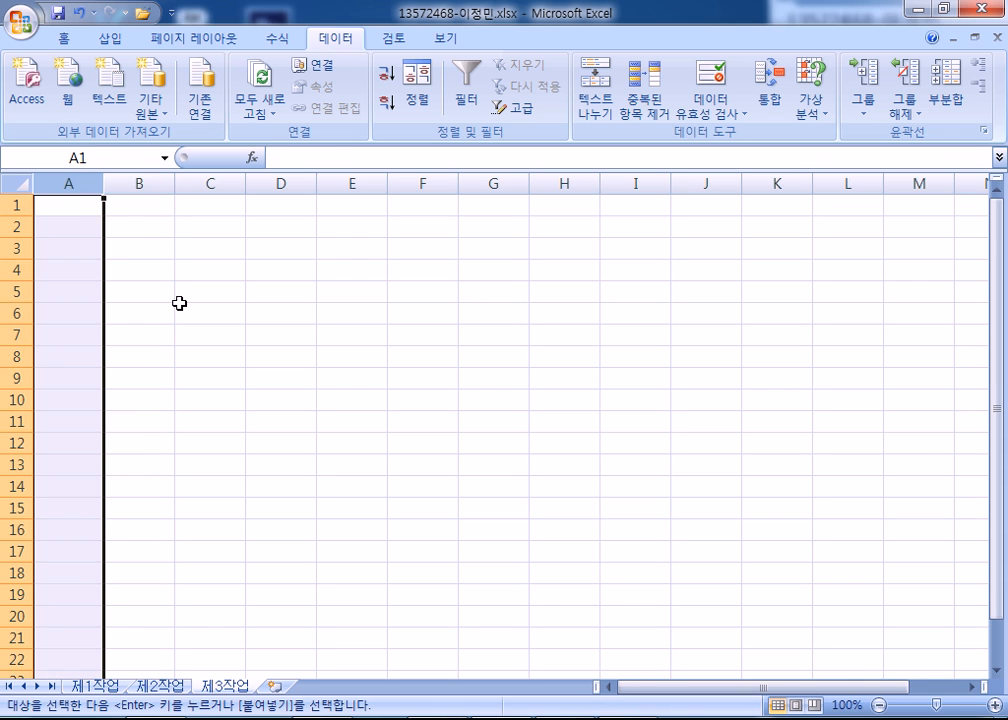
pyautogui.rightClick(73, 184)
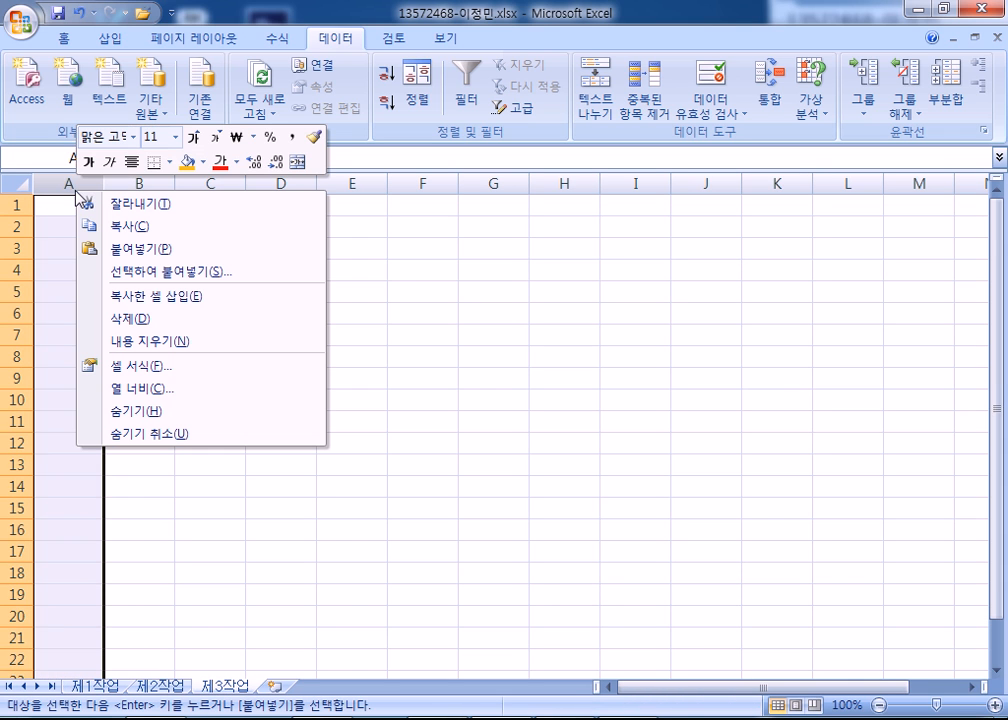
pyautogui.click(130, 388)
pyautogui.write('1')
pyautogui.click(108, 404)
# Apply the copied column widths starting at column B and paste the table itself at B2
pyautogui.click(82, 183)
pyautogui.rightClick(82, 183)
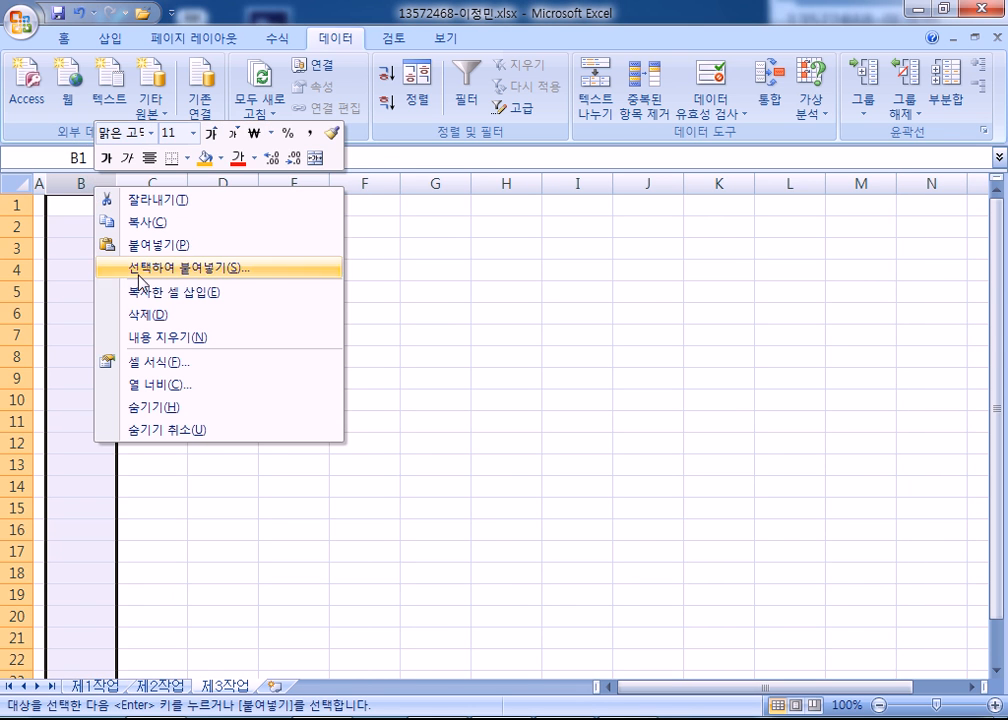
pyautogui.click(147, 270)
pyautogui.click(201, 197)
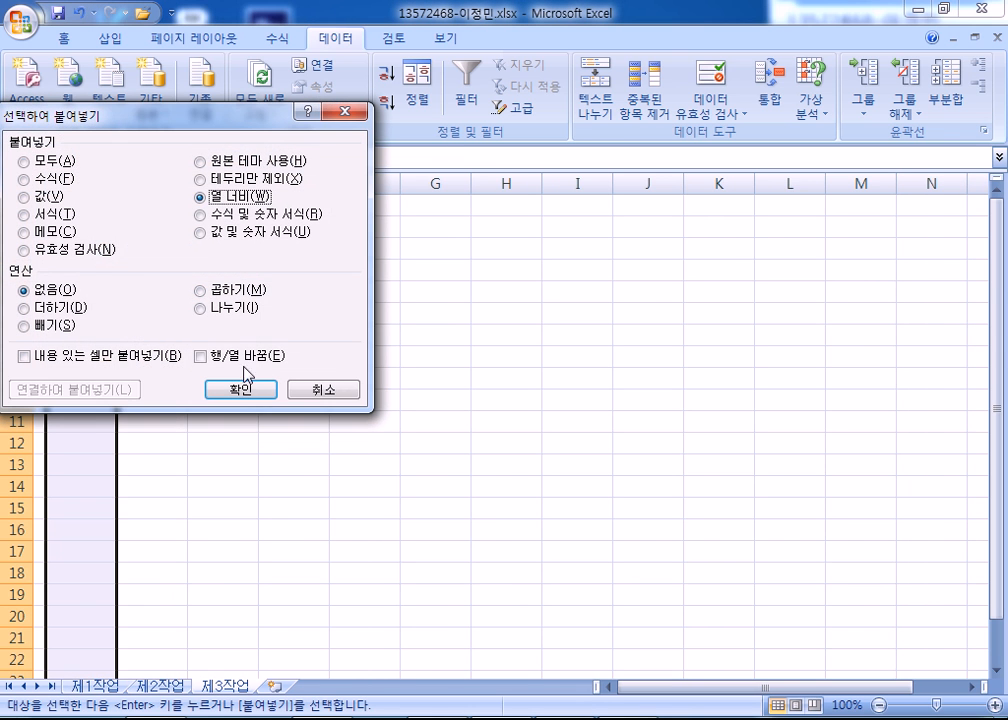
pyautogui.click(230, 386)
pyautogui.click(74, 236)
pyautogui.hotkey('ctrl', 'v')
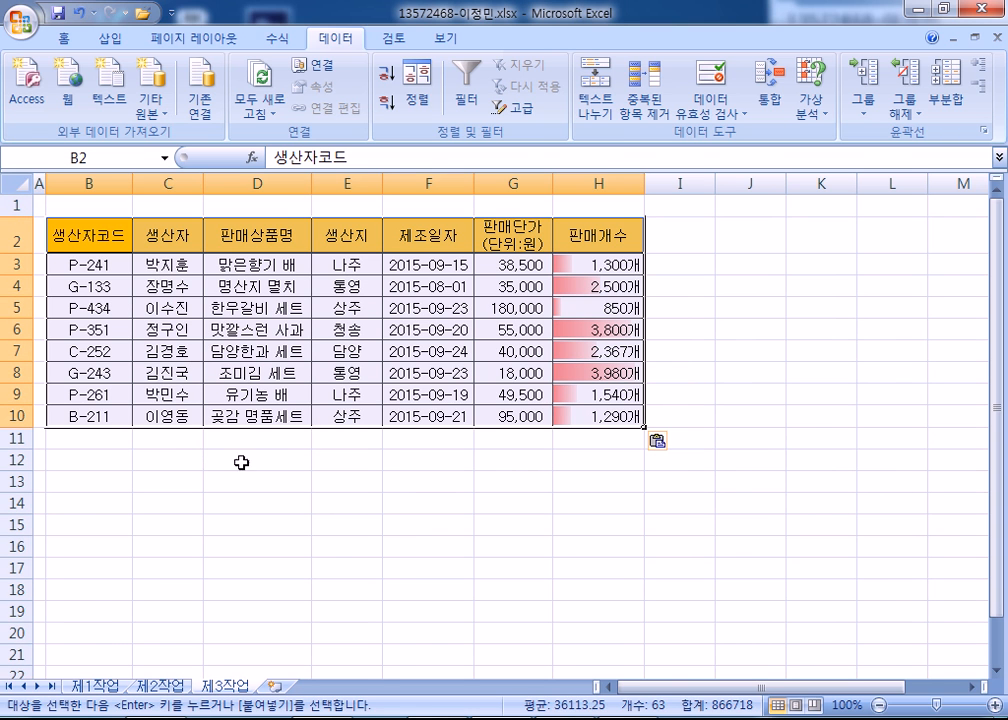
# Sort the pasted table by 생산지 in descending order
pyautogui.click(306, 400)
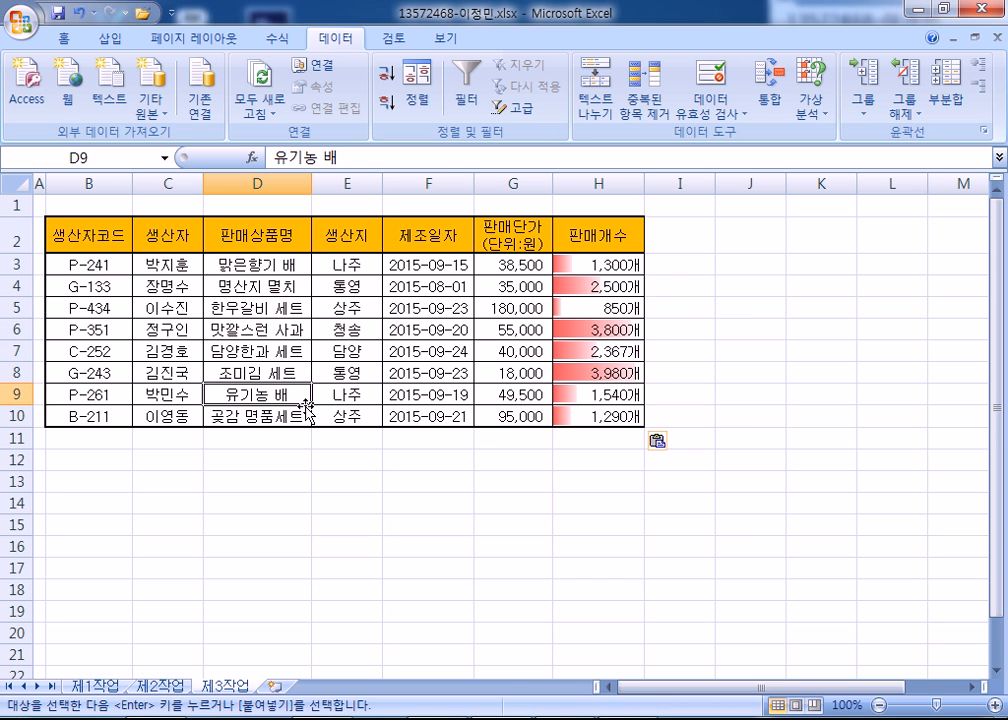
pyautogui.click(354, 262)
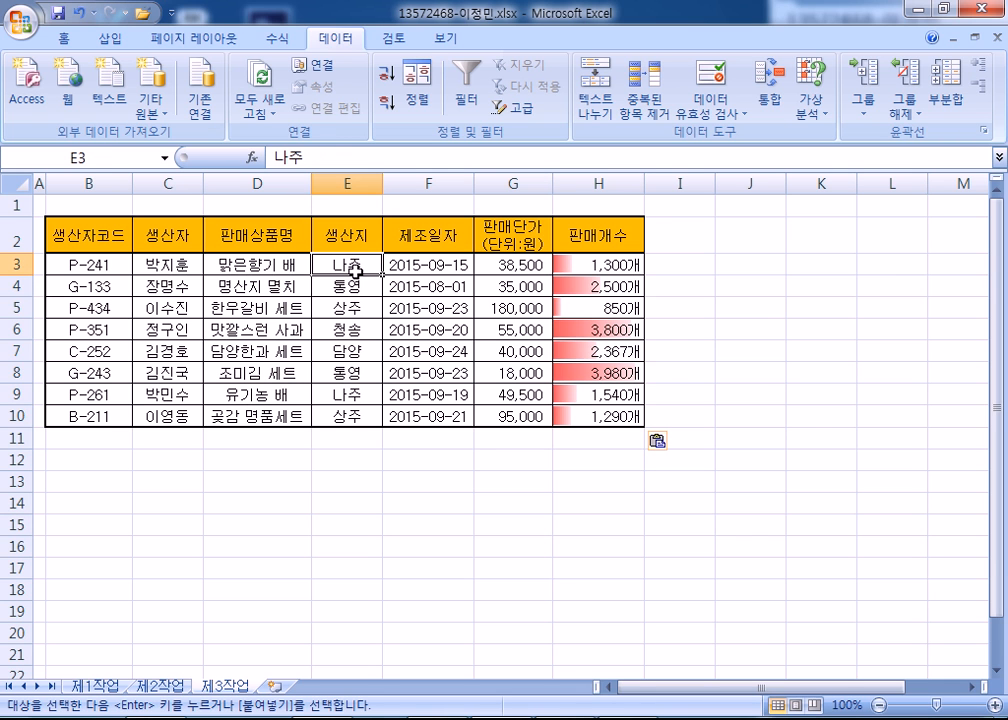
pyautogui.click(386, 100)
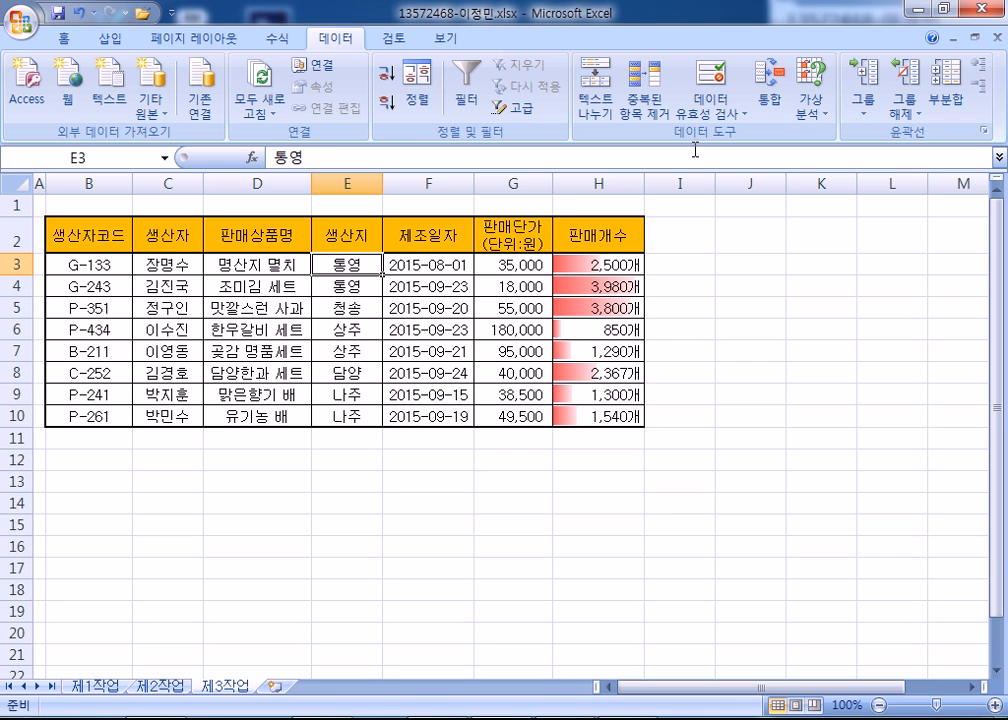
# Add subtotals grouped by 생산지 that apply the 개수 function to 판매상품명 only
pyautogui.click(968, 107)
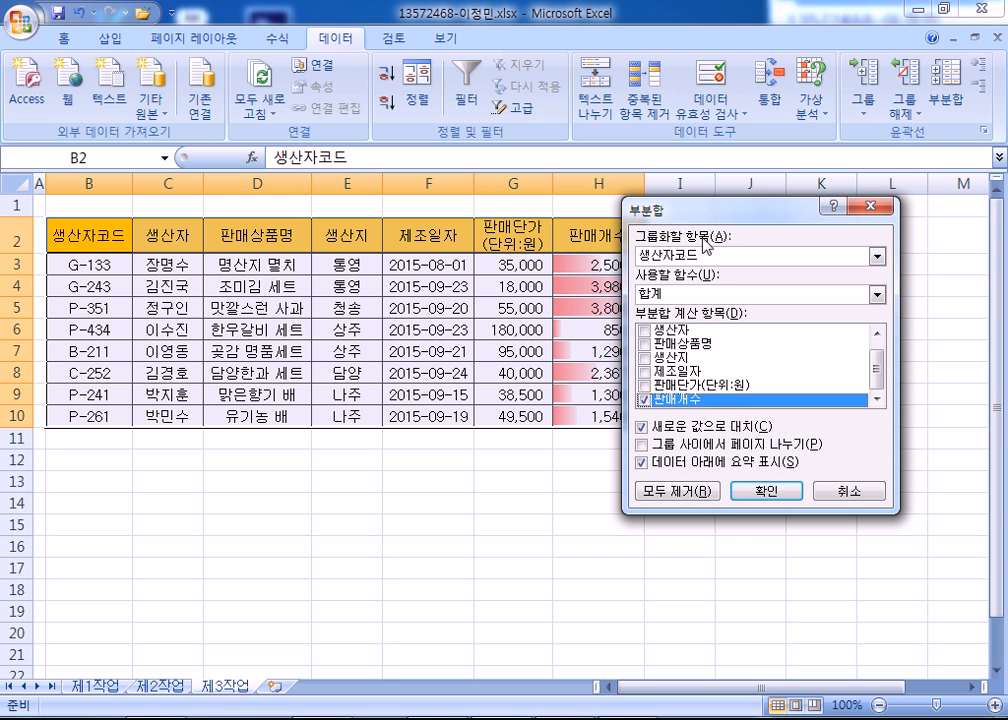
pyautogui.click(697, 258)
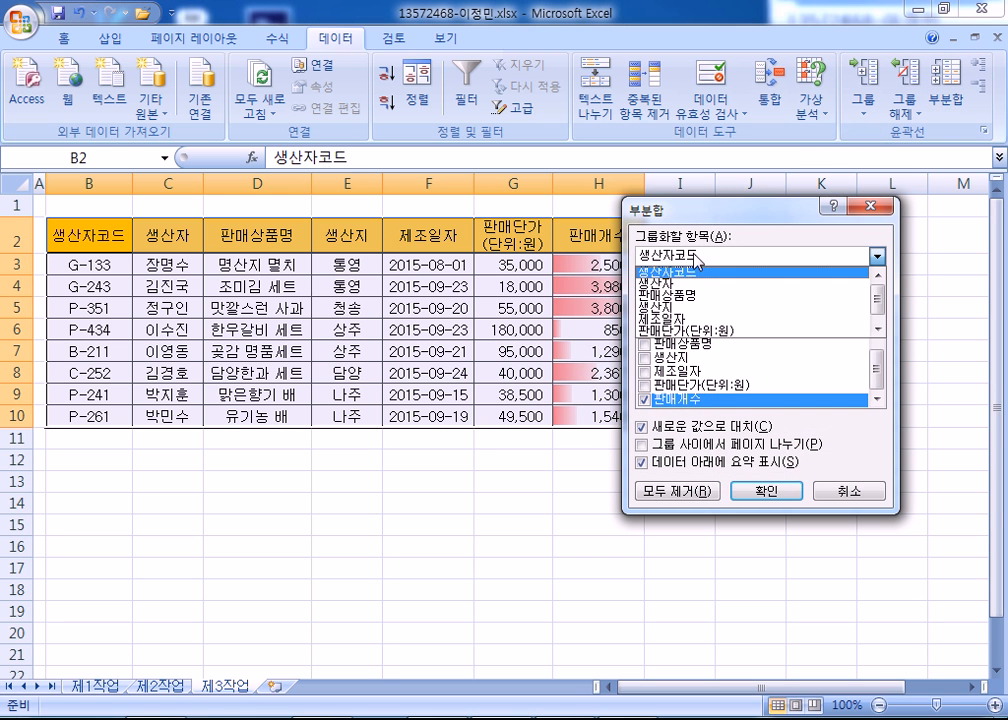
pyautogui.click(688, 308)
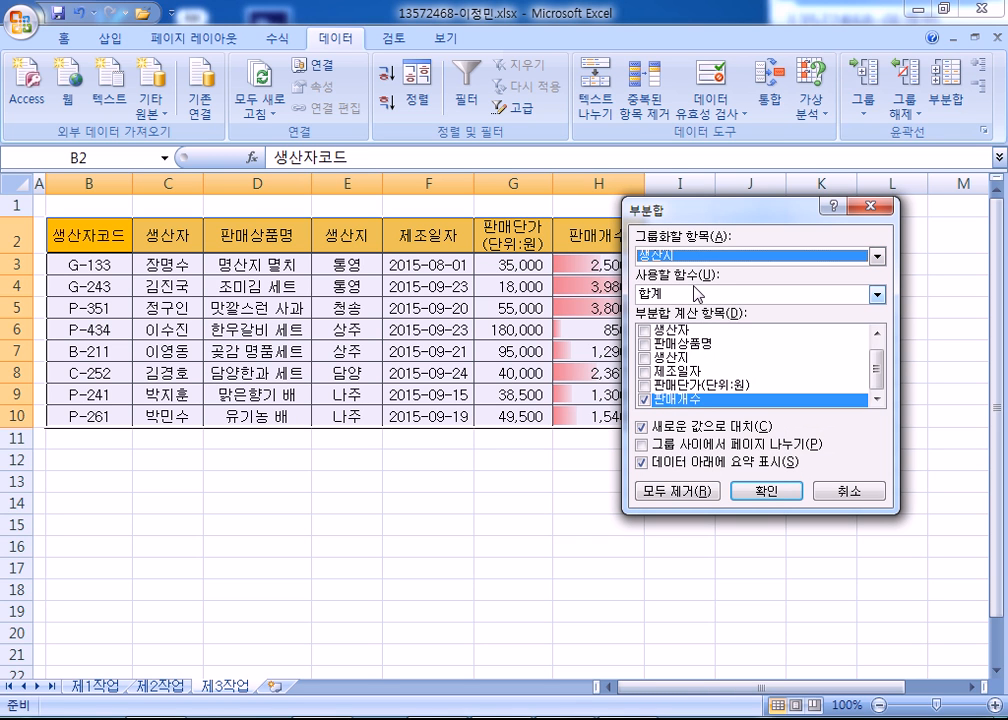
pyautogui.click(645, 399)
pyautogui.click(646, 345)
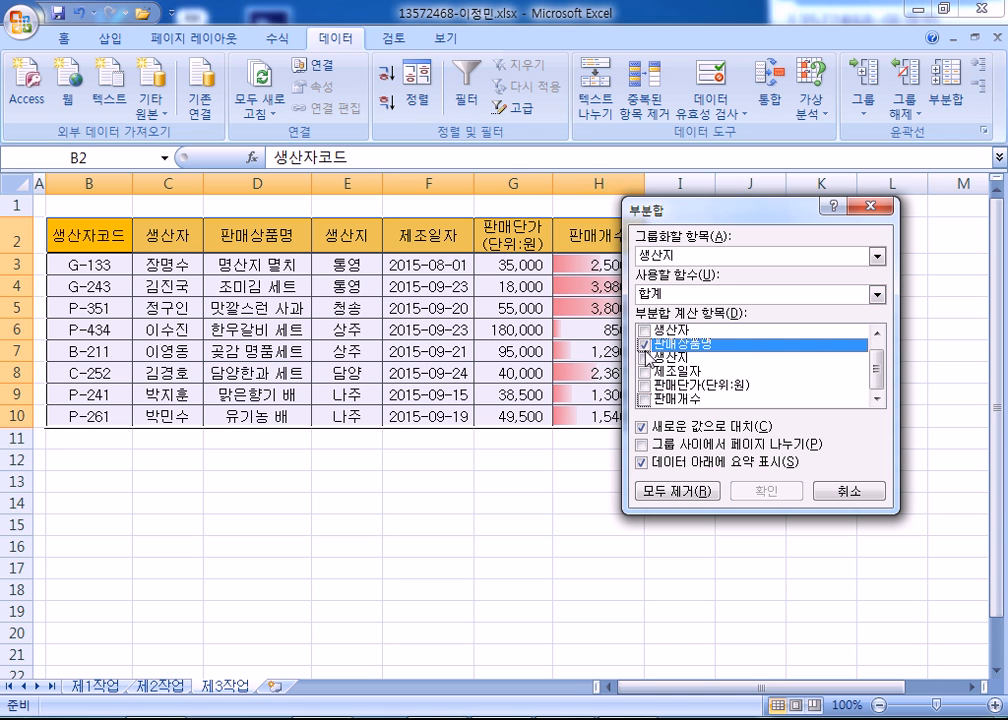
pyautogui.click(658, 297)
pyautogui.click(660, 320)
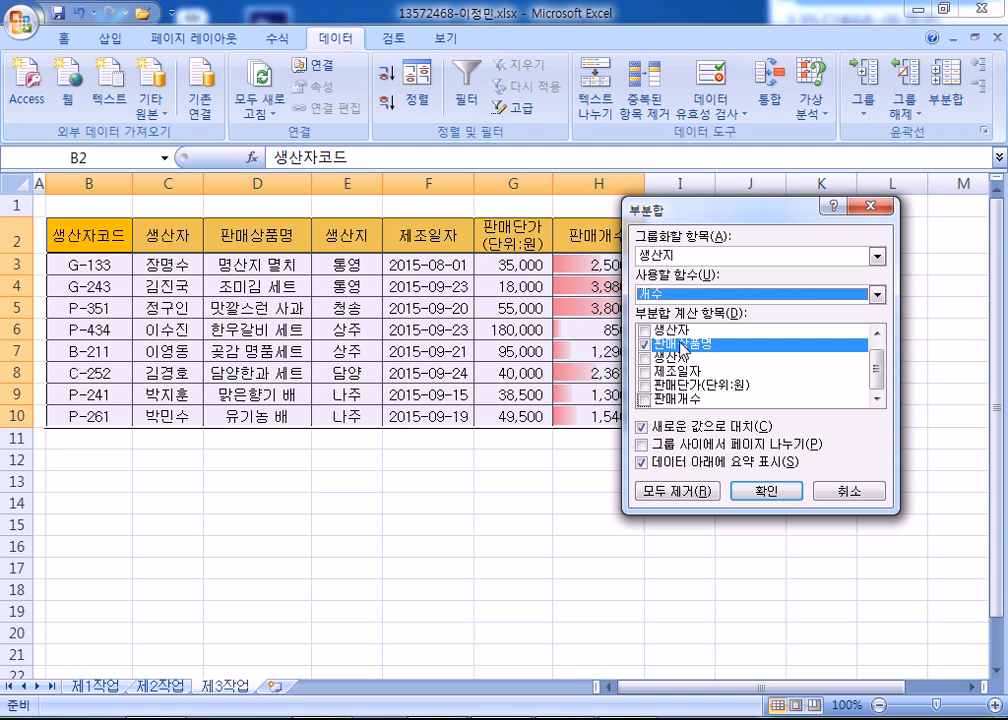
pyautogui.click(764, 492)
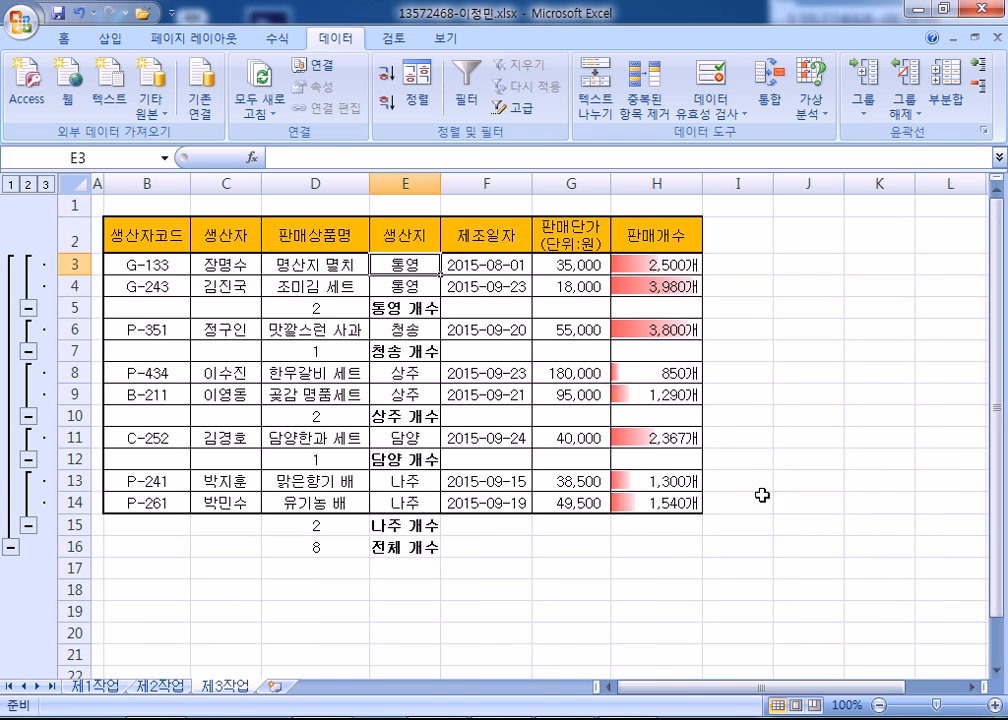
# Add a second subtotal by 생산지 using 평균 on 판매개수 only, without replacing the existing subtotals
pyautogui.click(955, 101)
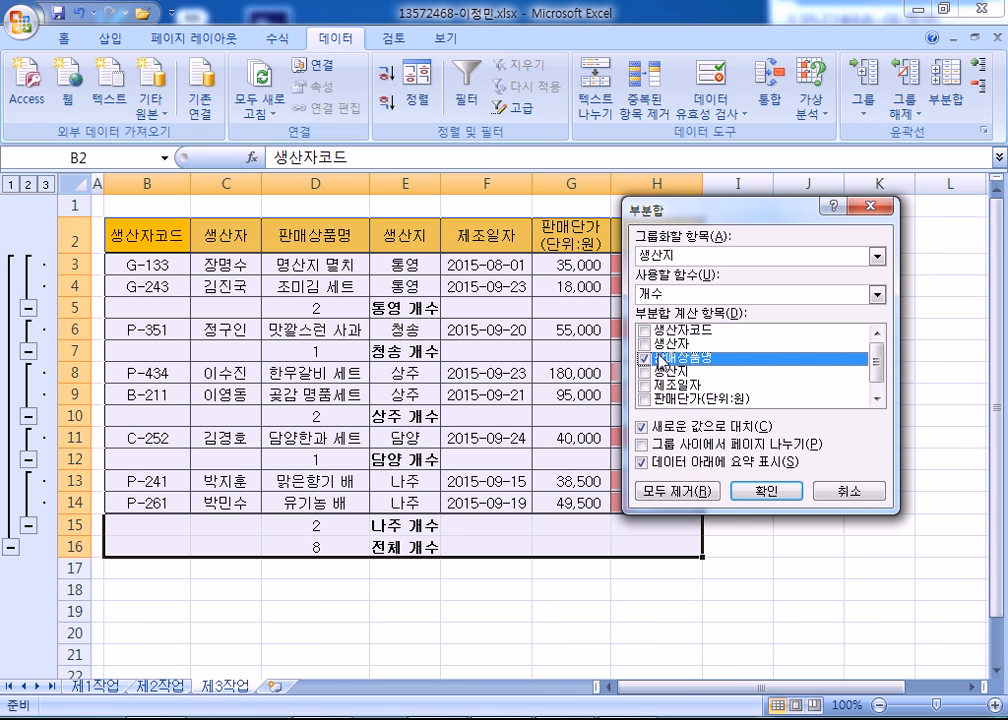
pyautogui.click(645, 358)
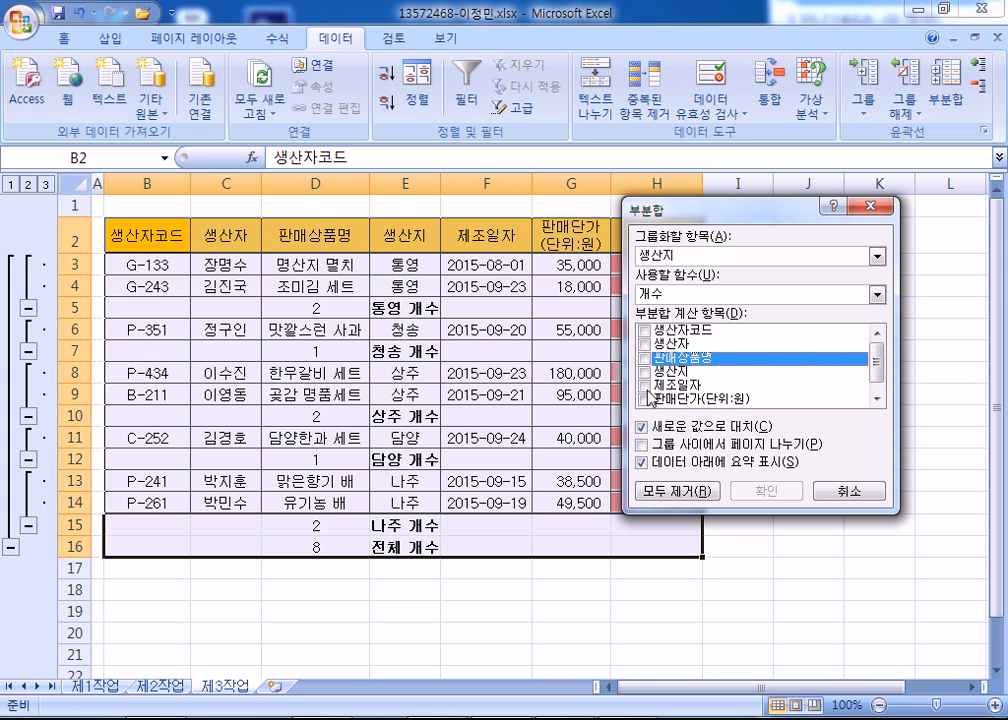
pyautogui.scroll(-1, 653, 395)
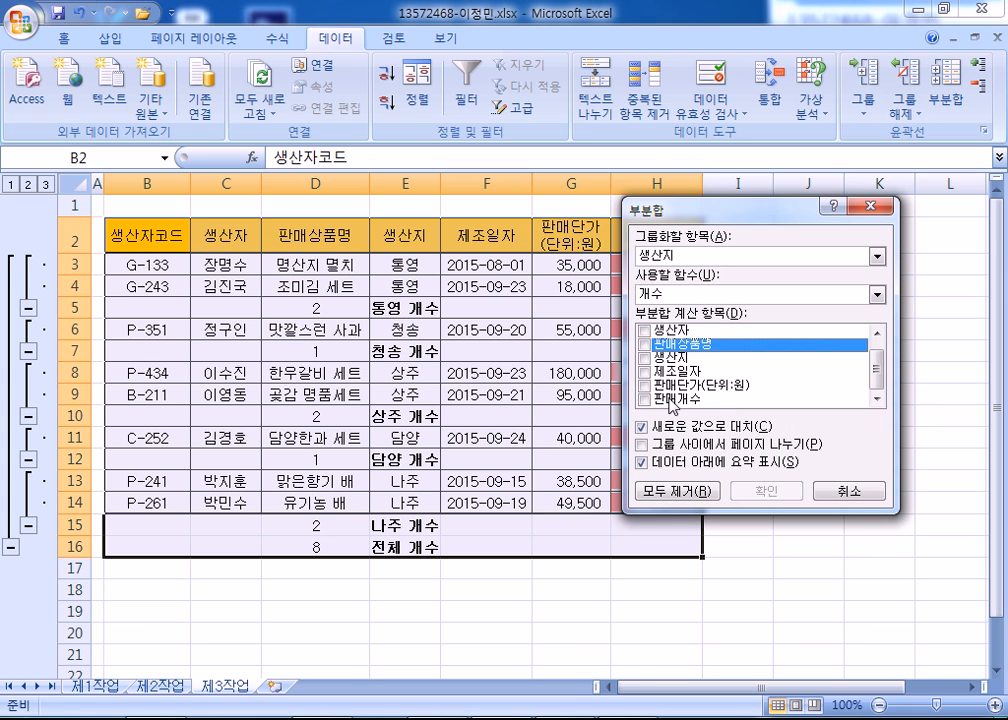
pyautogui.click(645, 399)
pyautogui.click(676, 296)
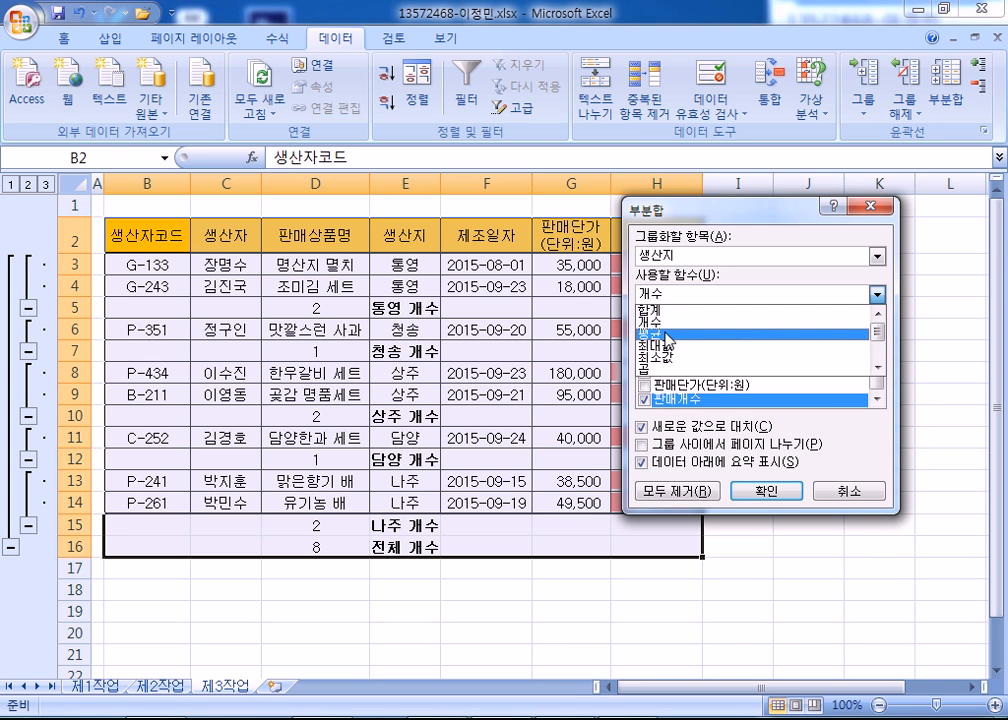
pyautogui.click(662, 334)
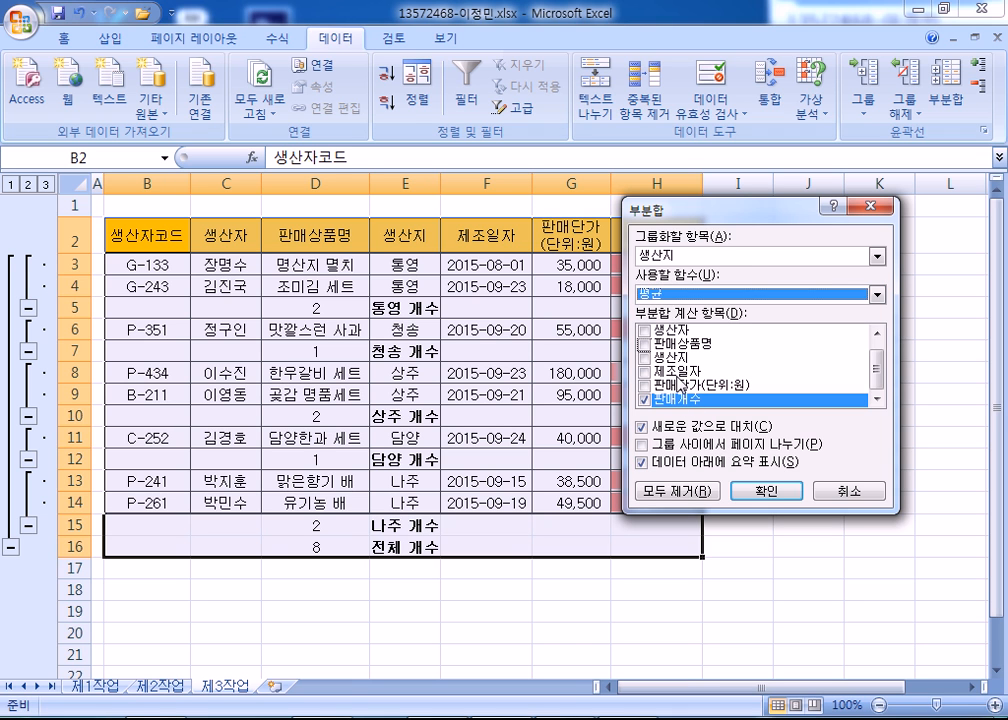
pyautogui.click(641, 425)
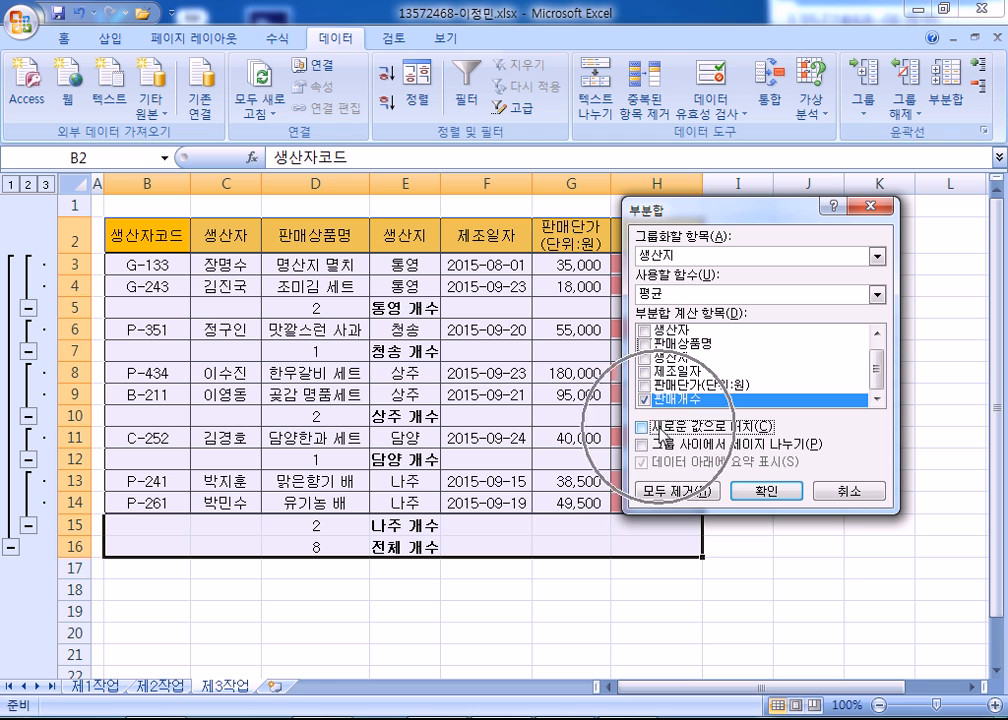
pyautogui.click(765, 492)
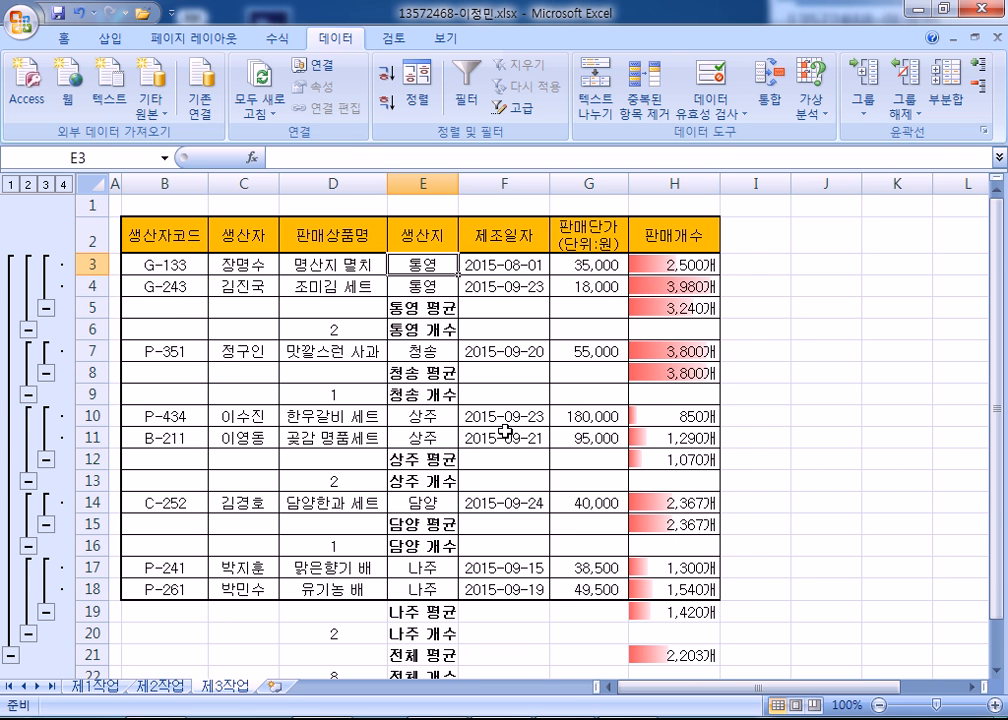
# Compare the overall 판매개수 average in H21 with the average of H5:H12 on the 제1작업 sheet
pyautogui.scroll(-2, 510, 430)
pyautogui.click(660, 509)
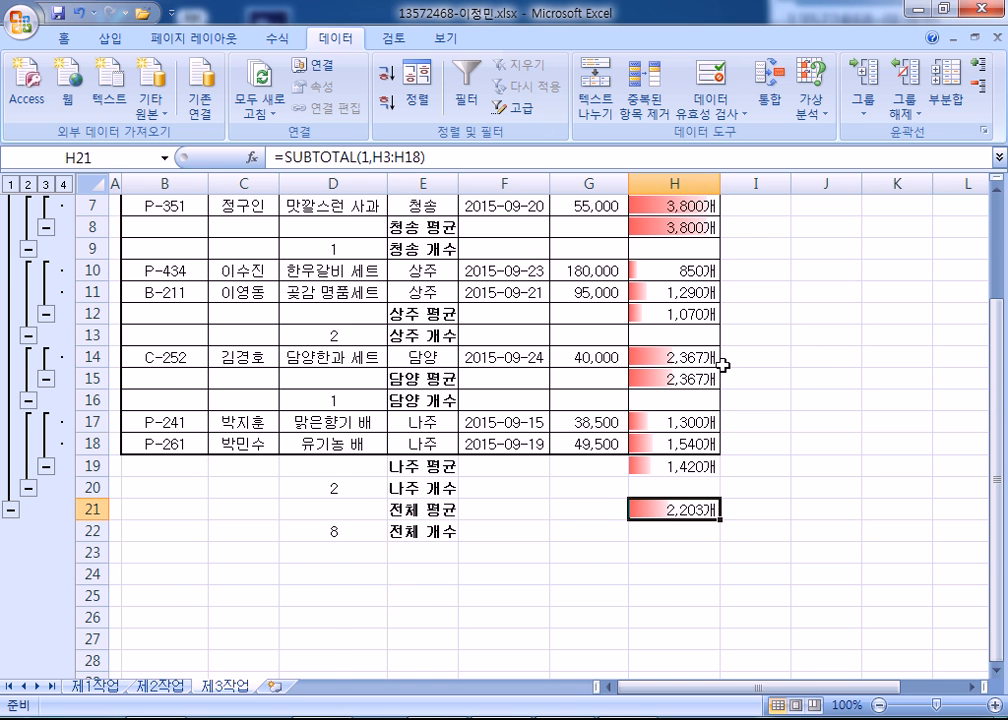
pyautogui.scroll(2, 721, 365)
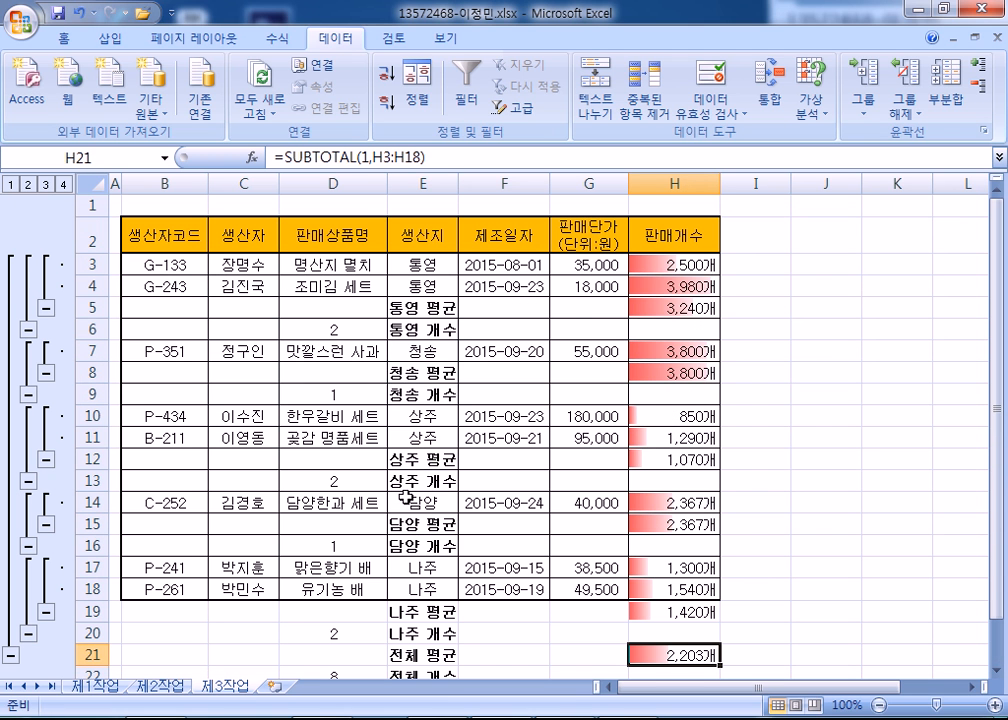
pyautogui.click(95, 686)
pyautogui.moveTo(690, 333); pyautogui.dragTo(710, 470)
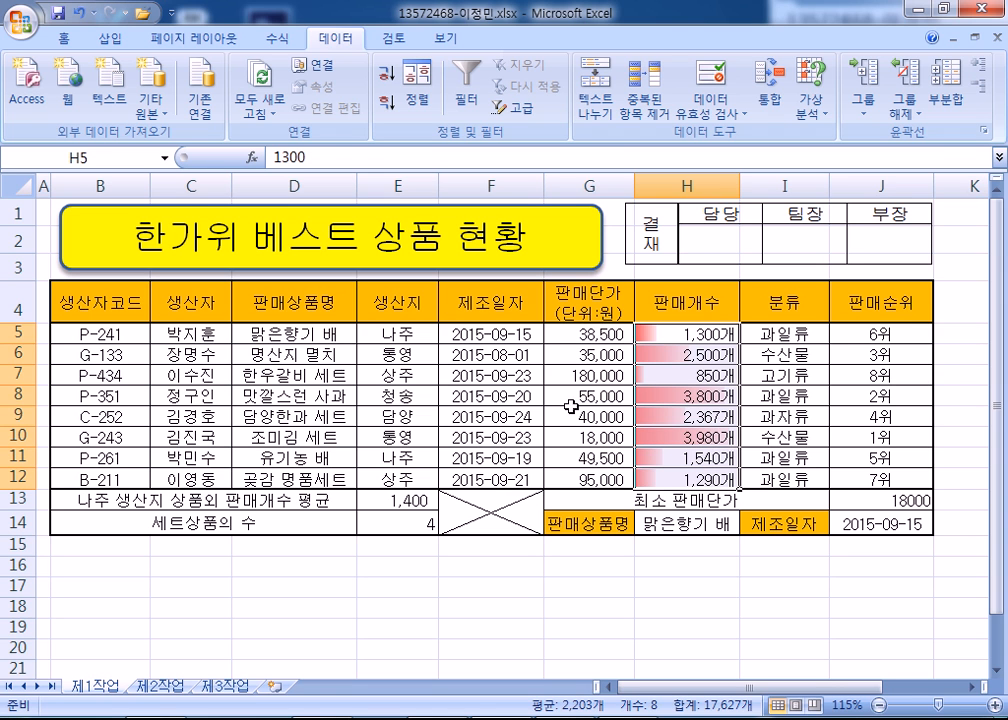
pyautogui.click(672, 333)
pyautogui.click(225, 687)
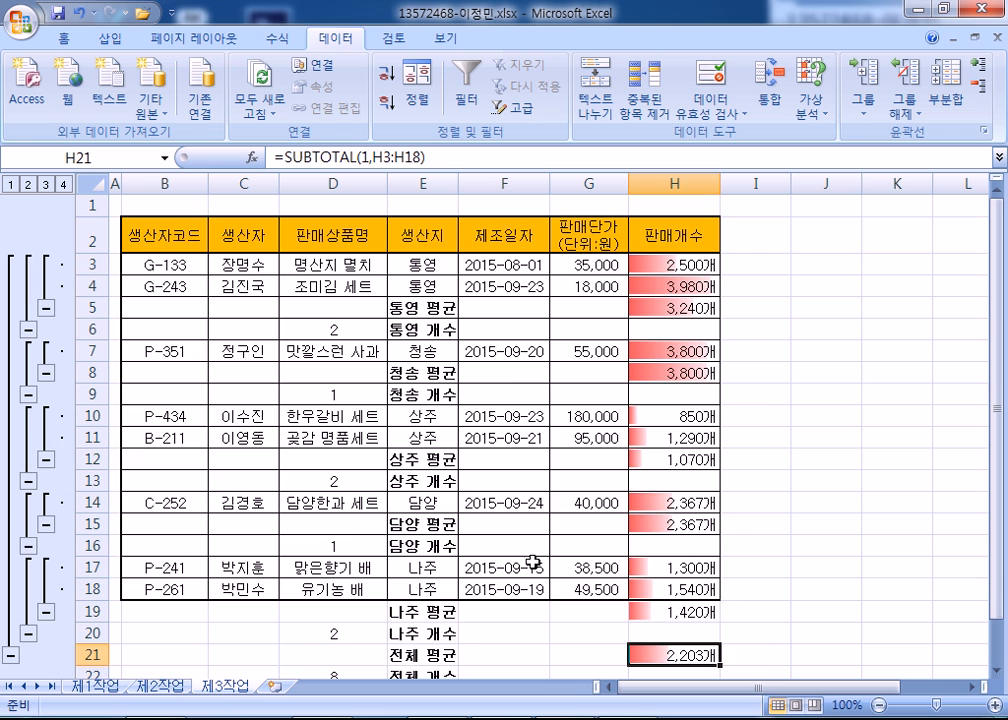
pyautogui.scroll(-3, 711, 326)
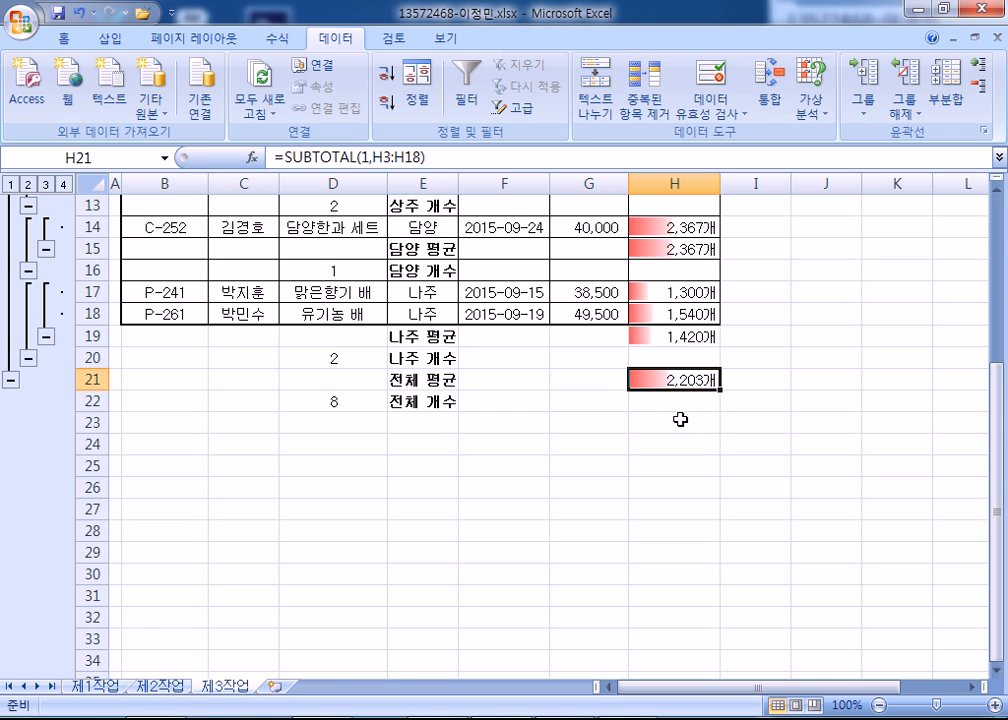
pyautogui.scroll(1, 680, 419)
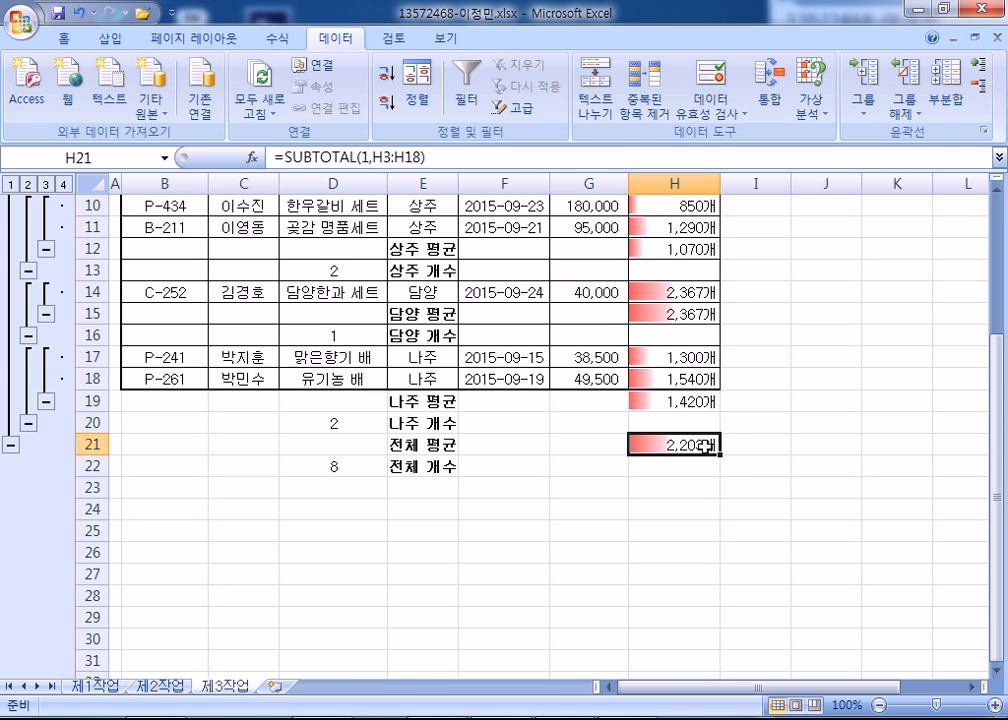
pyautogui.scroll(3, 713, 343)
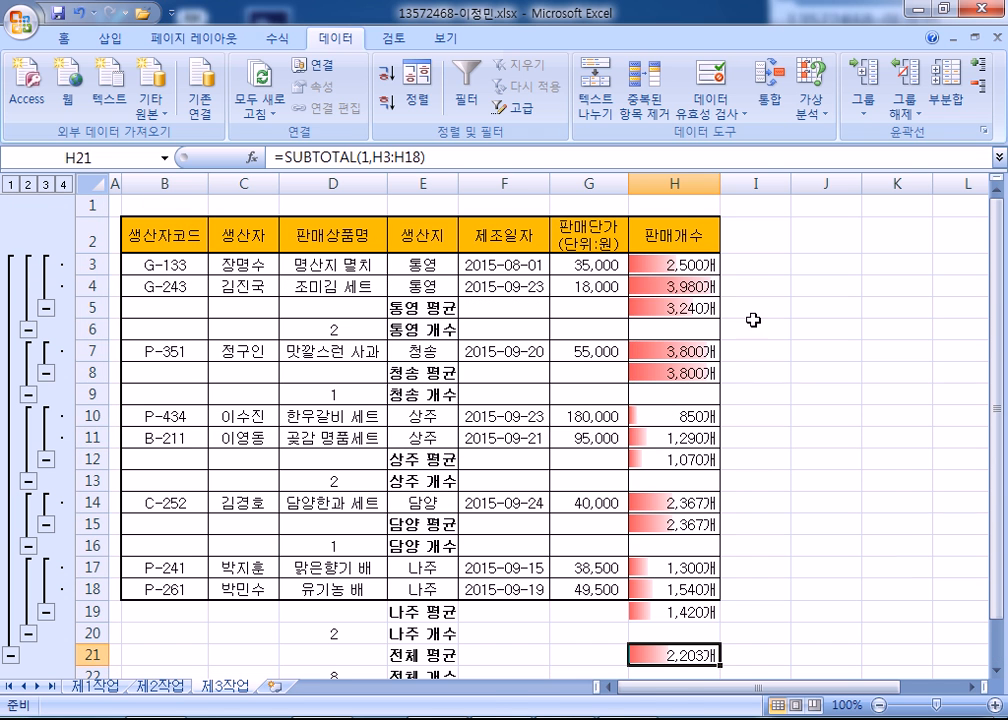
# Try centring the contents of the whole 판매개수 column H horizontally
pyautogui.click(670, 183)
pyautogui.click(64, 38)
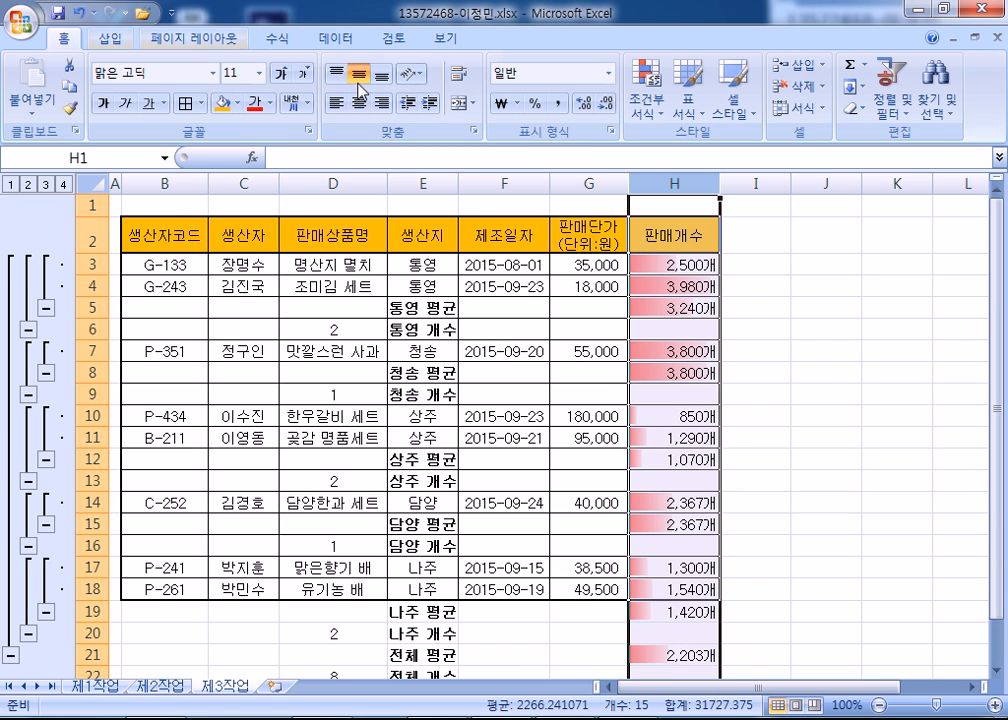
pyautogui.scroll(-3, 716, 308)
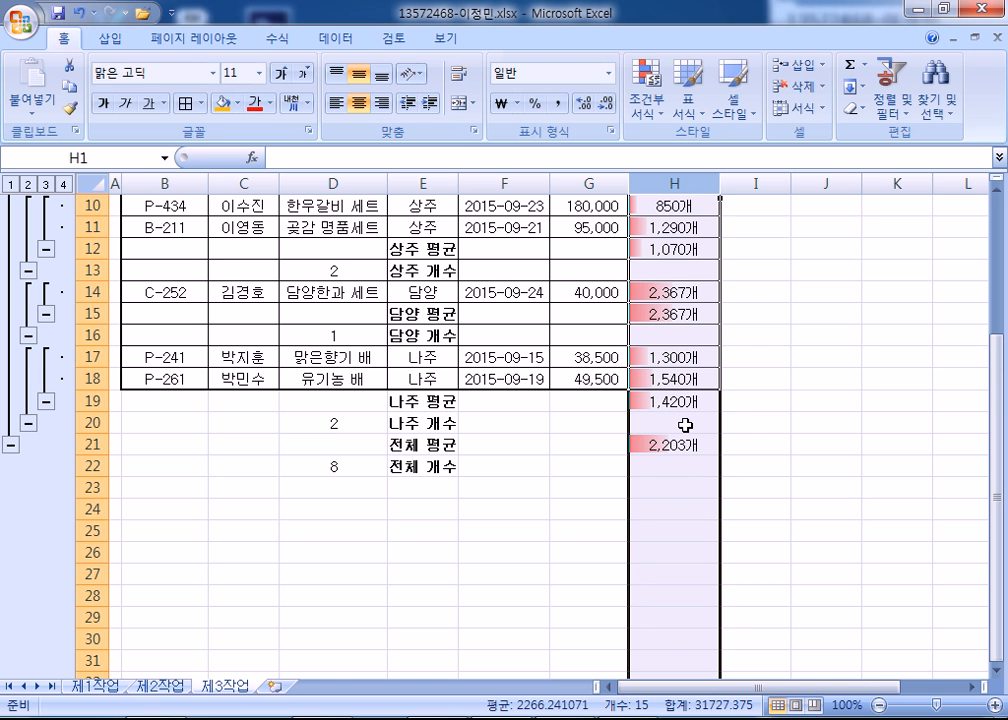
pyautogui.scroll(3, 700, 448)
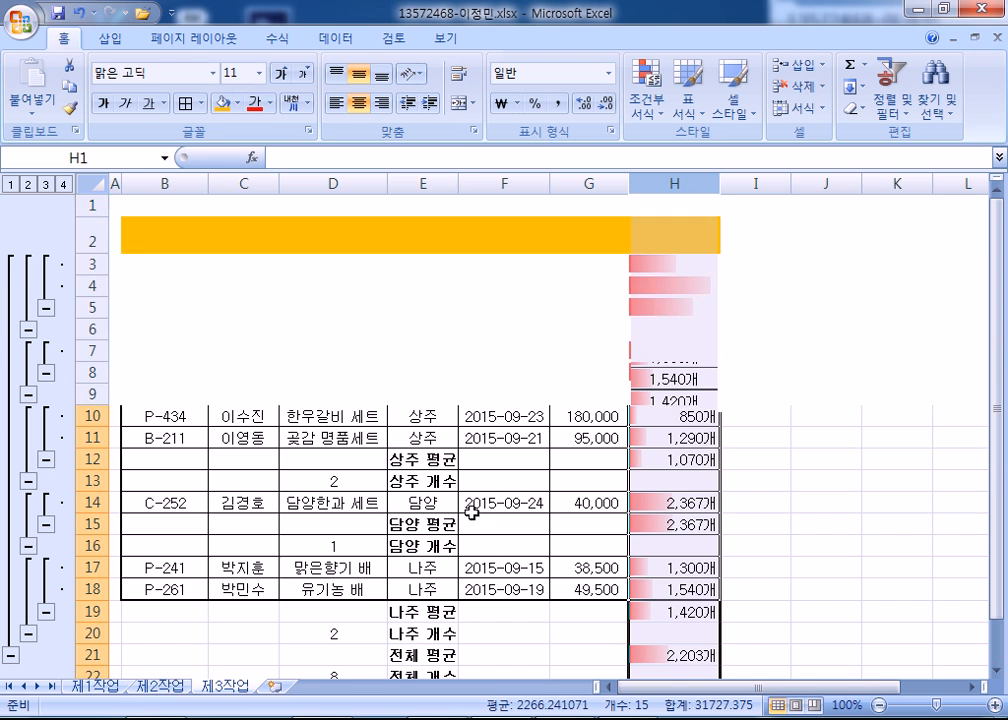
# Compare the 판매개수 alignment with the 제2작업 sheet and try centring column H on 제3작업
pyautogui.click(160, 686)
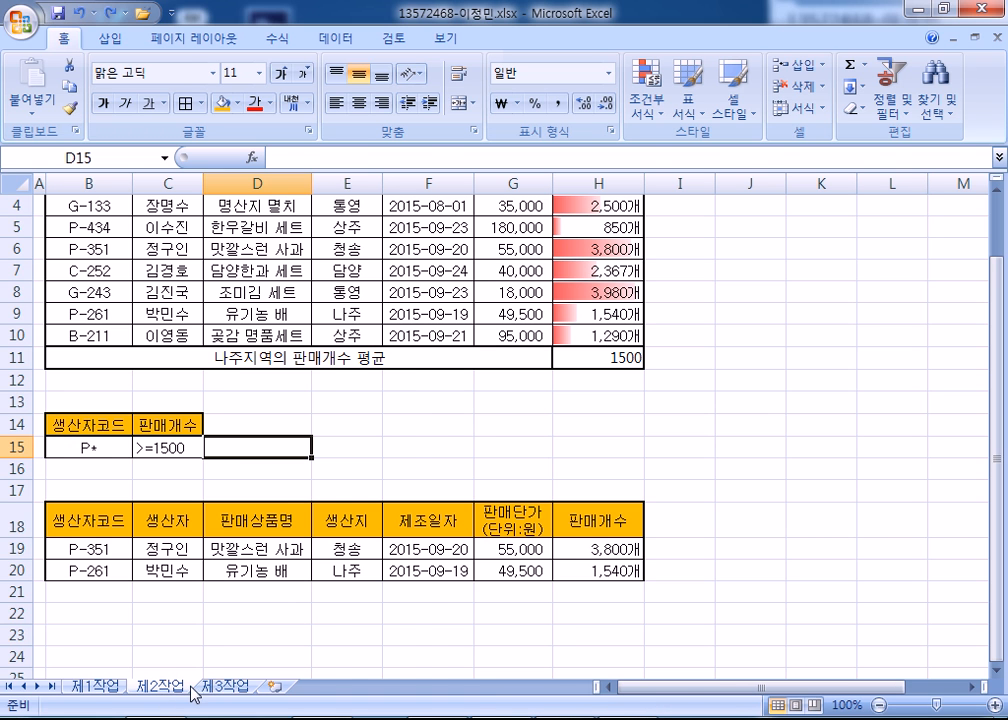
pyautogui.click(228, 686)
pyautogui.scroll(-4, 692, 509)
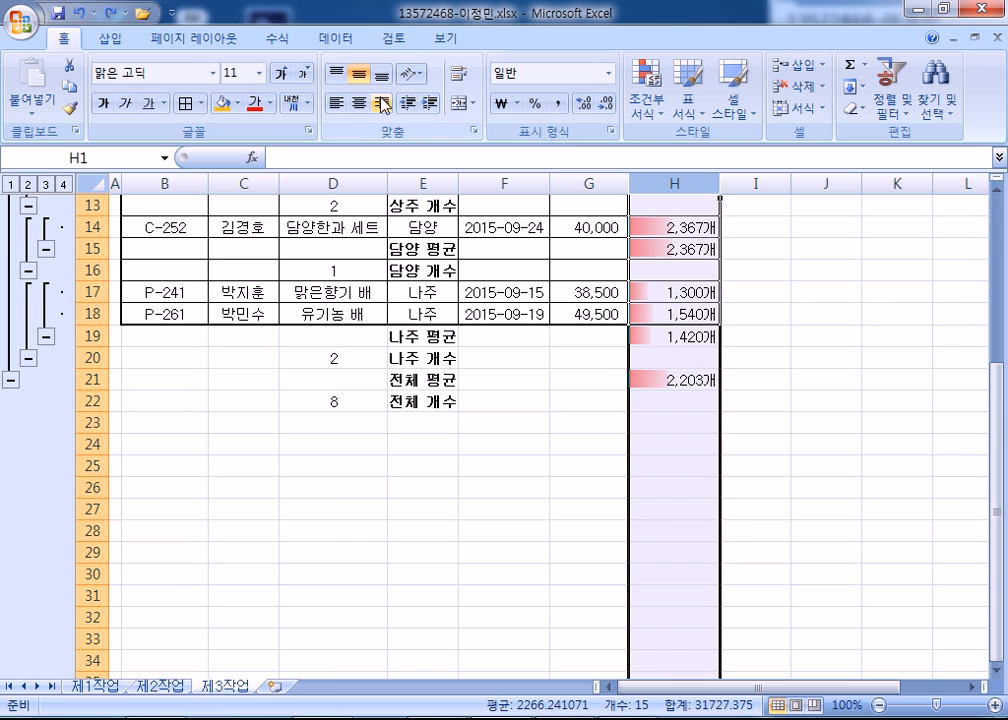
pyautogui.scroll(4, 712, 458)
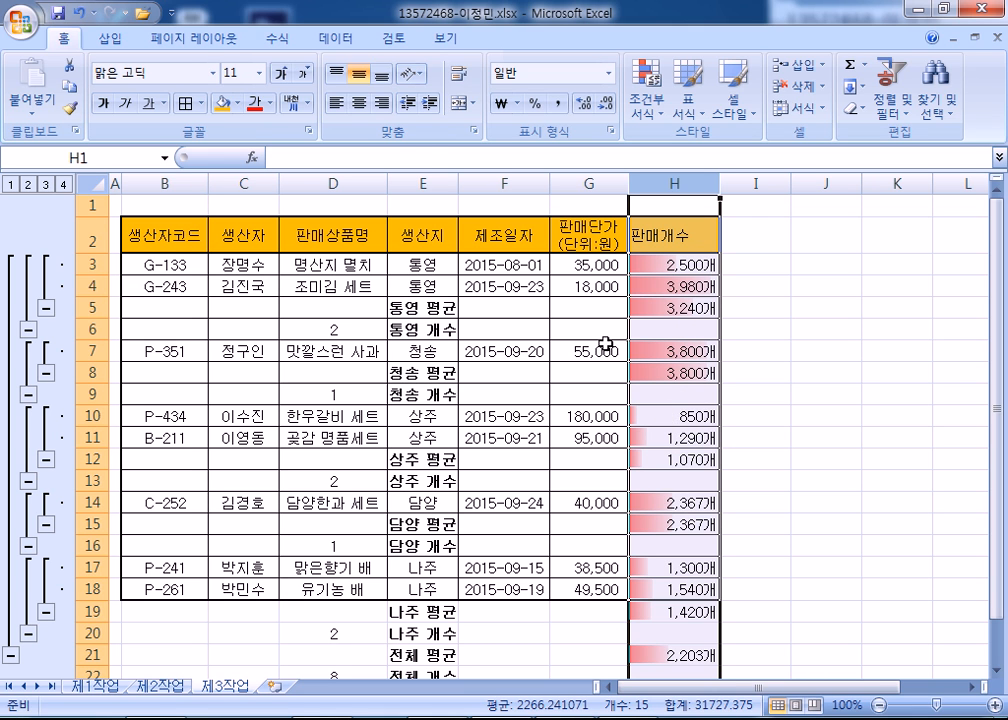
pyautogui.click(358, 103)
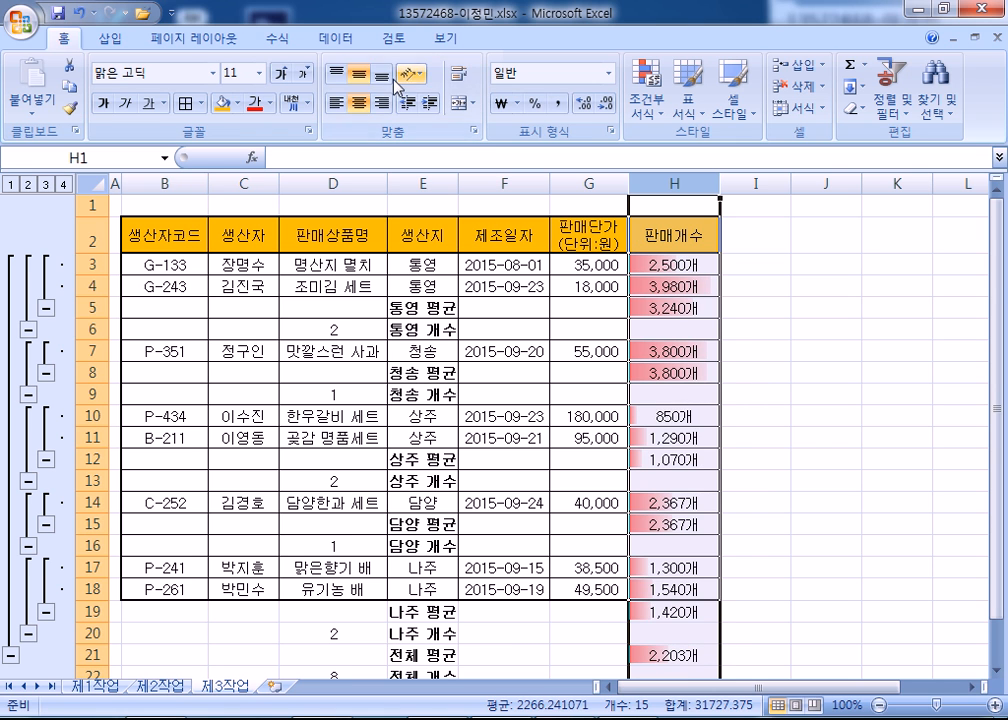
pyautogui.click(358, 103)
# Align the 판매개수 values from H3 downward horizontally with 오른쪽 (들여쓰기) and an indent of 1
pyautogui.moveTo(665, 264); pyautogui.dragTo(657, 621)
pyautogui.scroll(1, 772, 426)
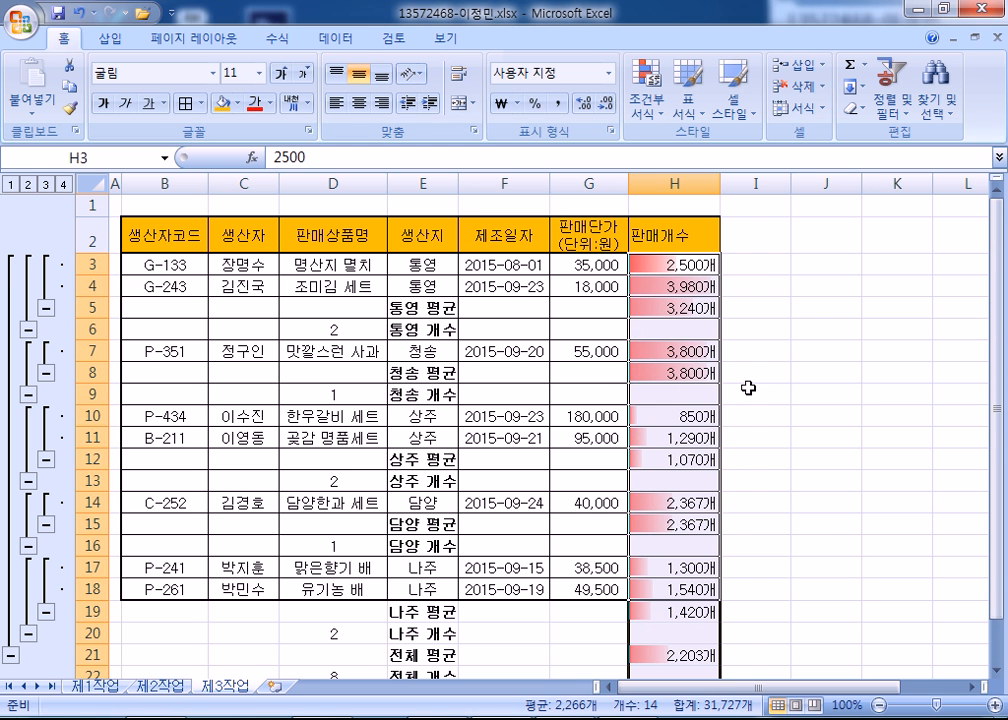
pyautogui.hotkey('ctrl', '1')
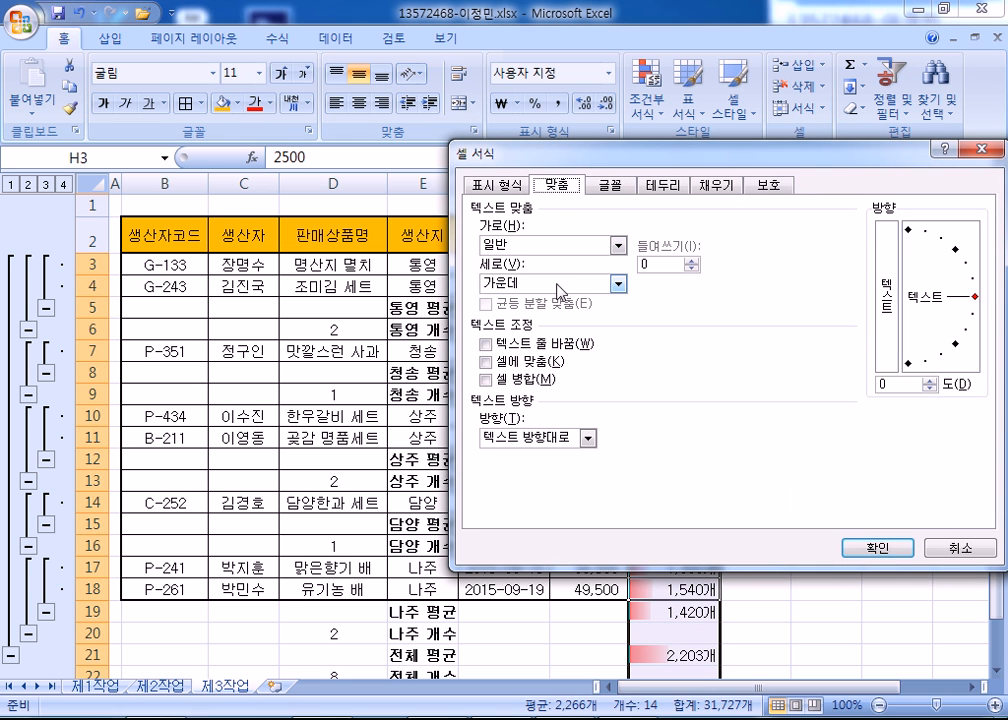
pyautogui.click(620, 250)
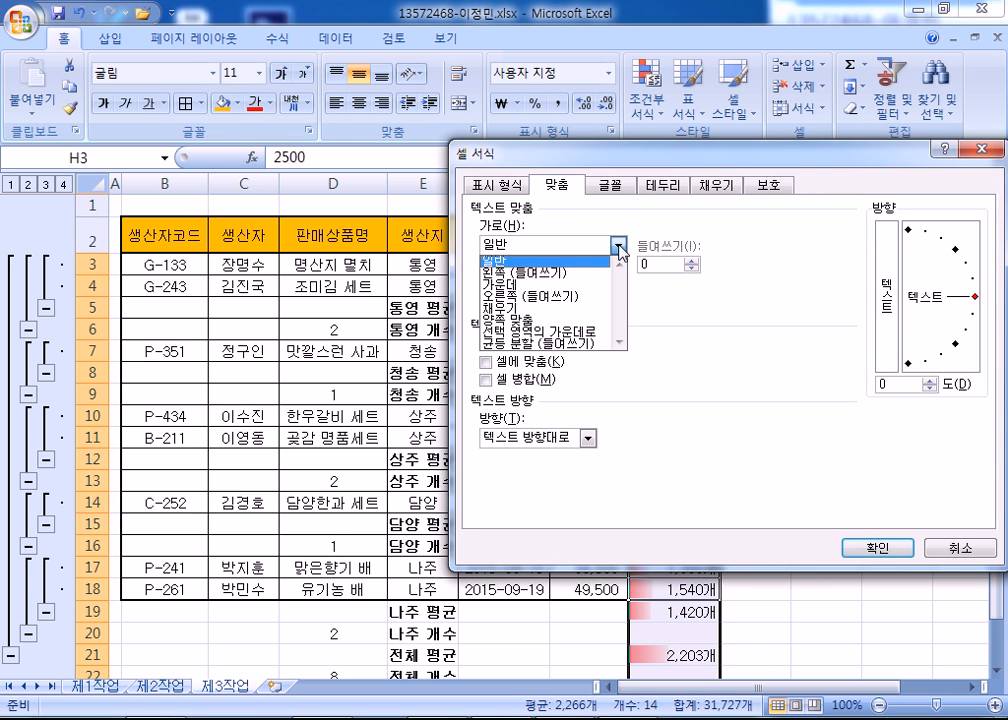
pyautogui.click(608, 294)
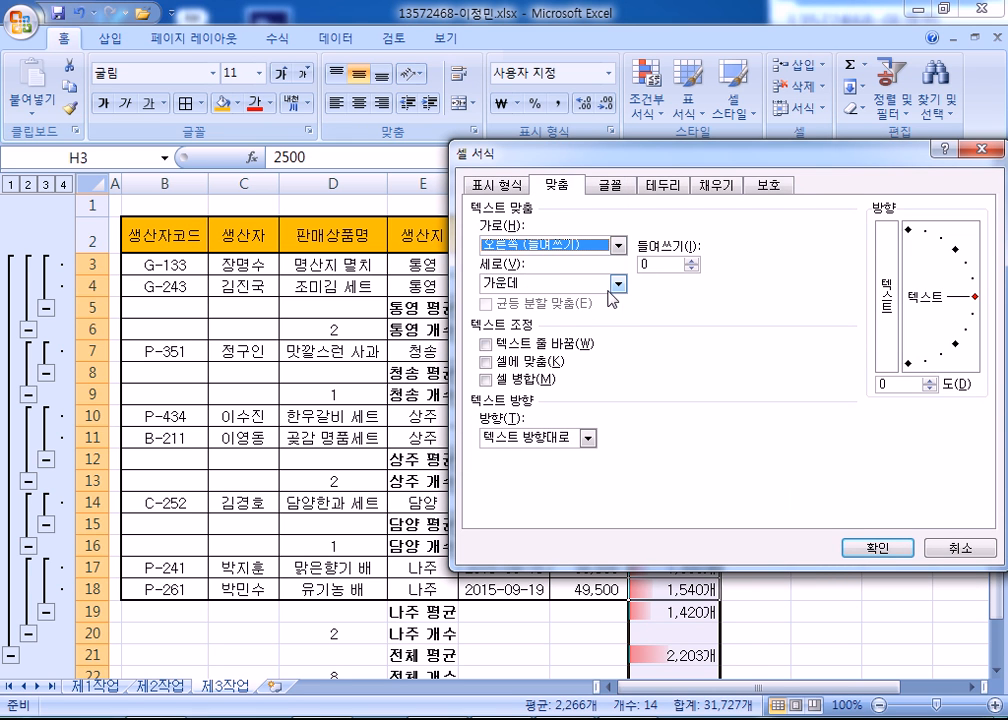
pyautogui.click(690, 261)
pyautogui.click(872, 549)
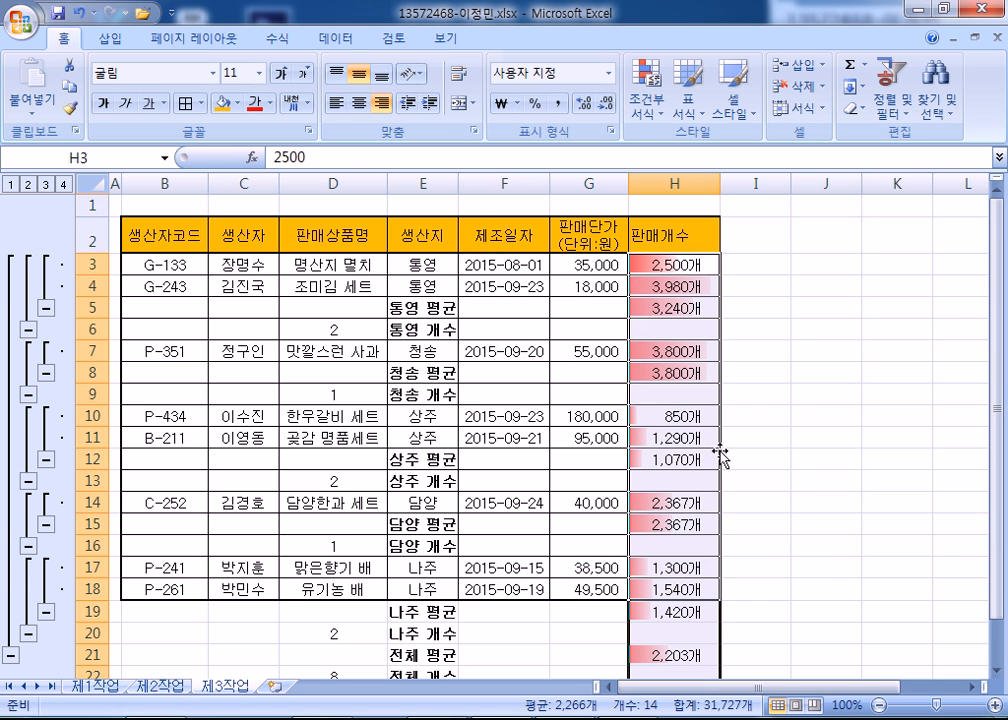
# Review the horizontal alignment and indent settings of the selected 판매개수 values
pyautogui.hotkey('ctrl', '1')
pyautogui.click(523, 250)
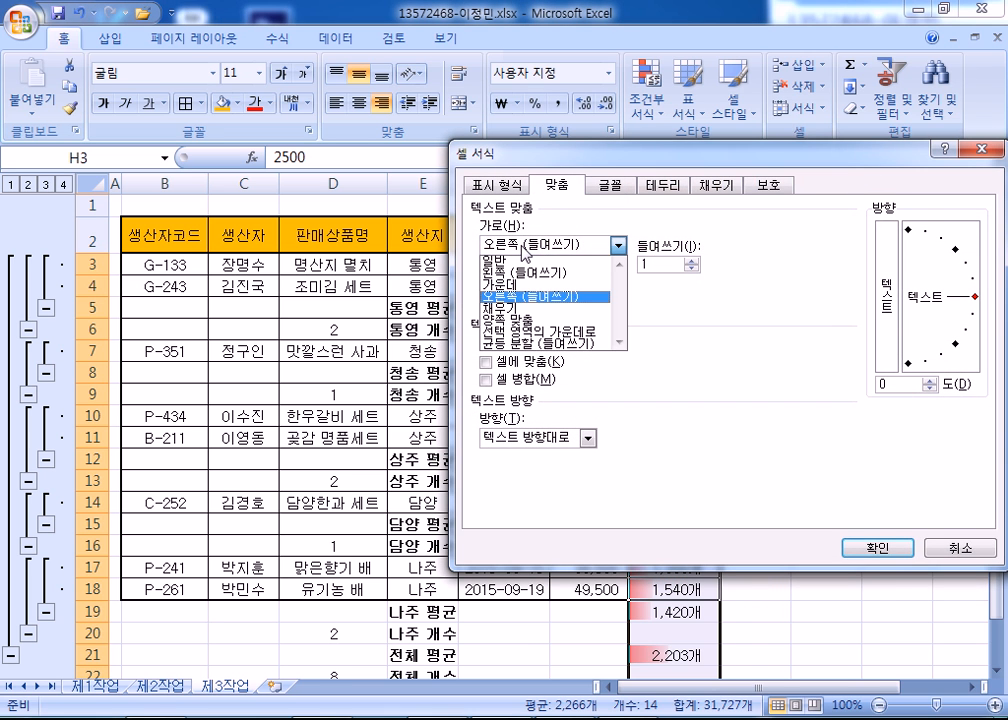
pyautogui.click(522, 247)
pyautogui.click(522, 247)
pyautogui.click(523, 249)
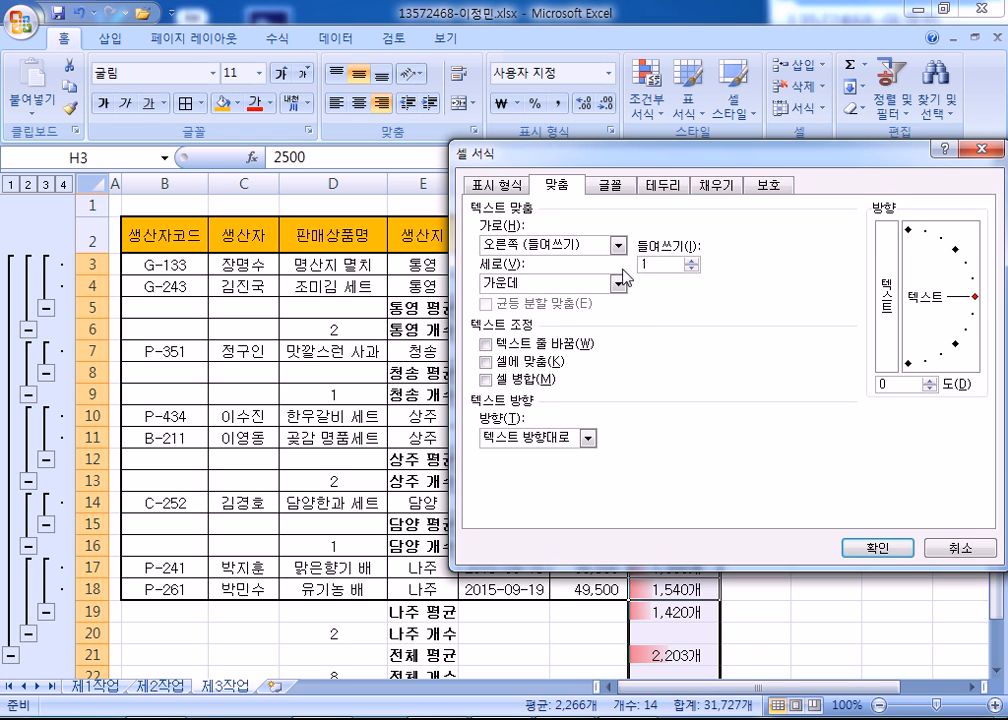
pyautogui.click(852, 548)
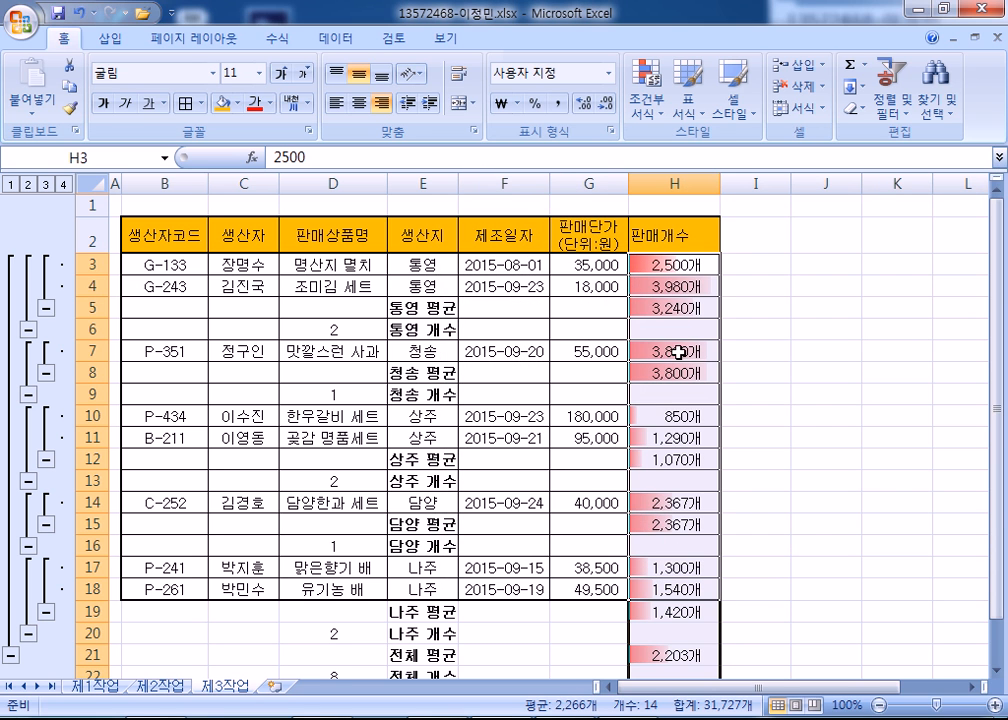
# Clear the outline from the subtotalled table on the 제3작업 sheet
pyautogui.click(675, 416)
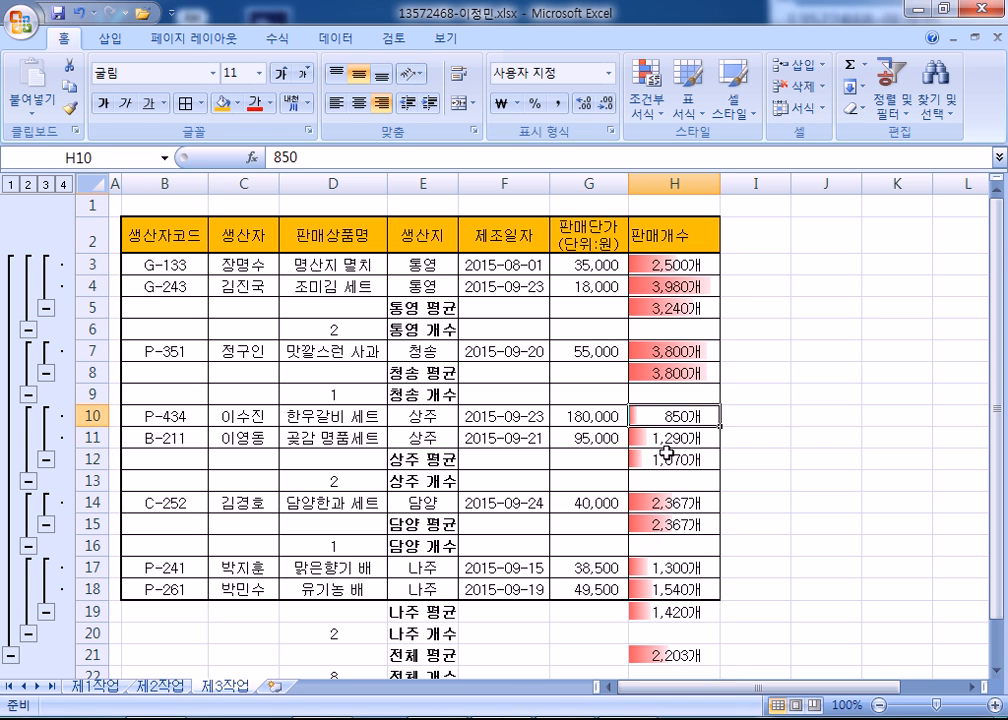
pyautogui.scroll(-1, 666, 453)
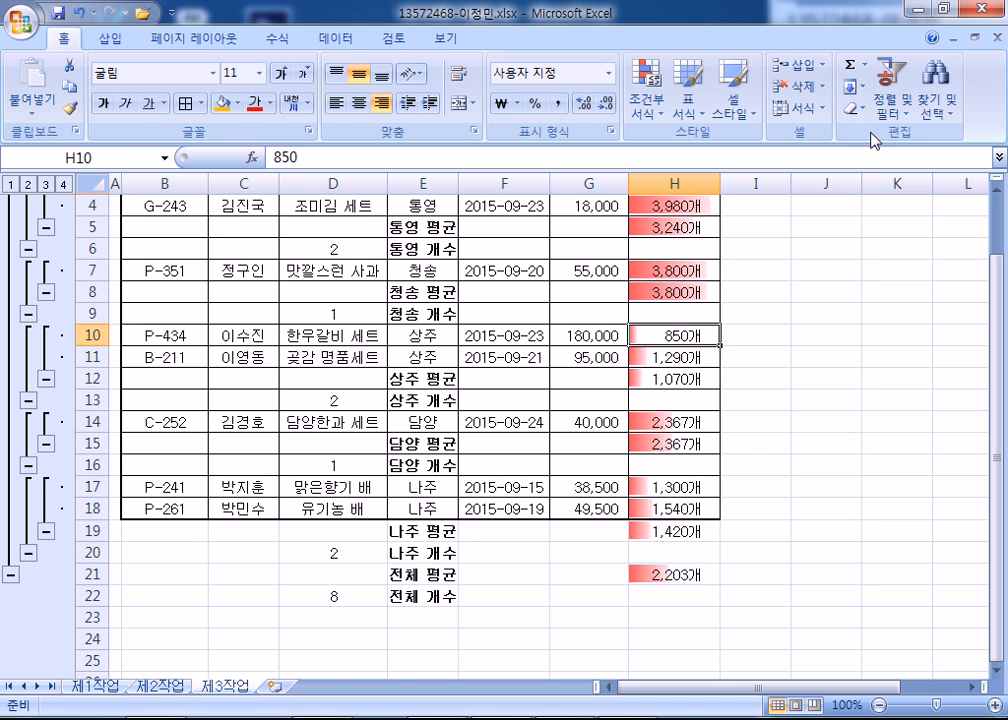
pyautogui.click(336, 40)
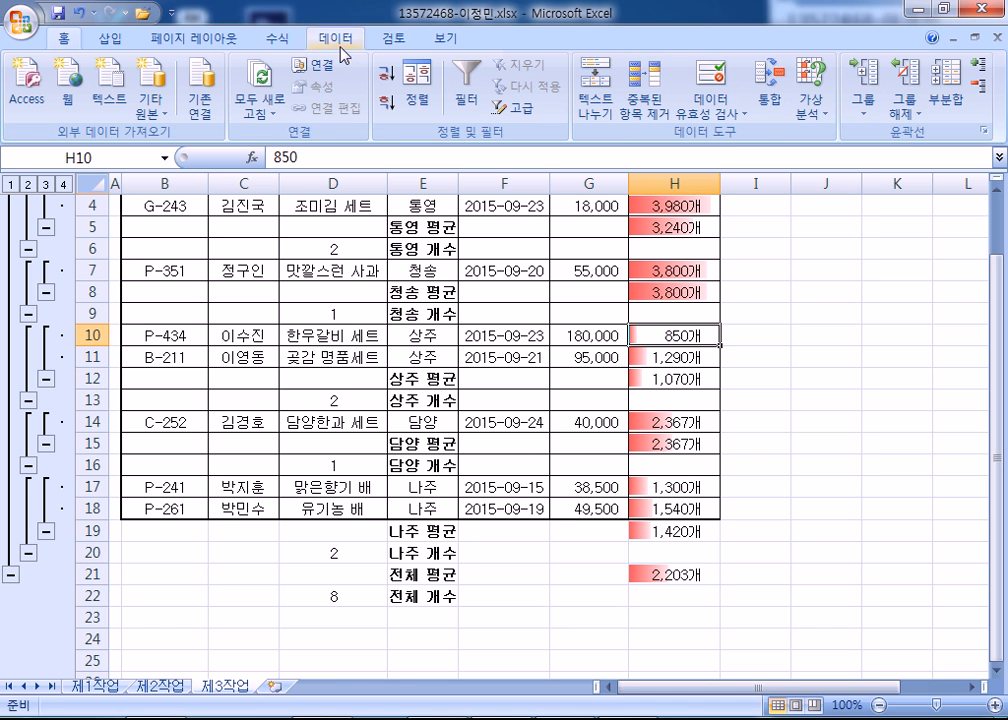
pyautogui.click(908, 112)
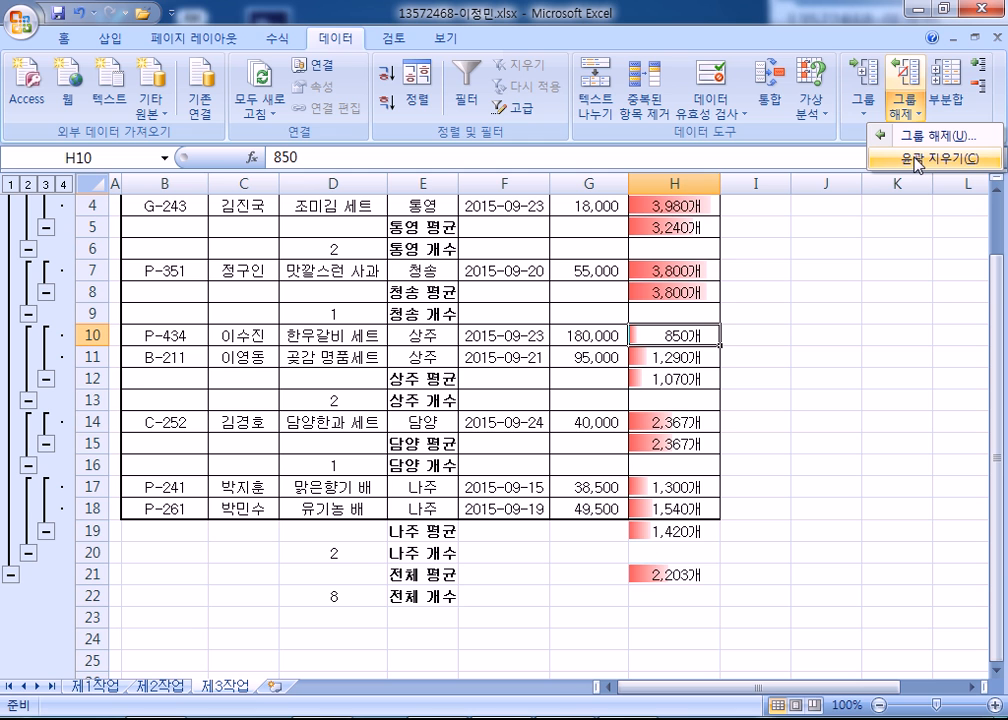
pyautogui.click(917, 160)
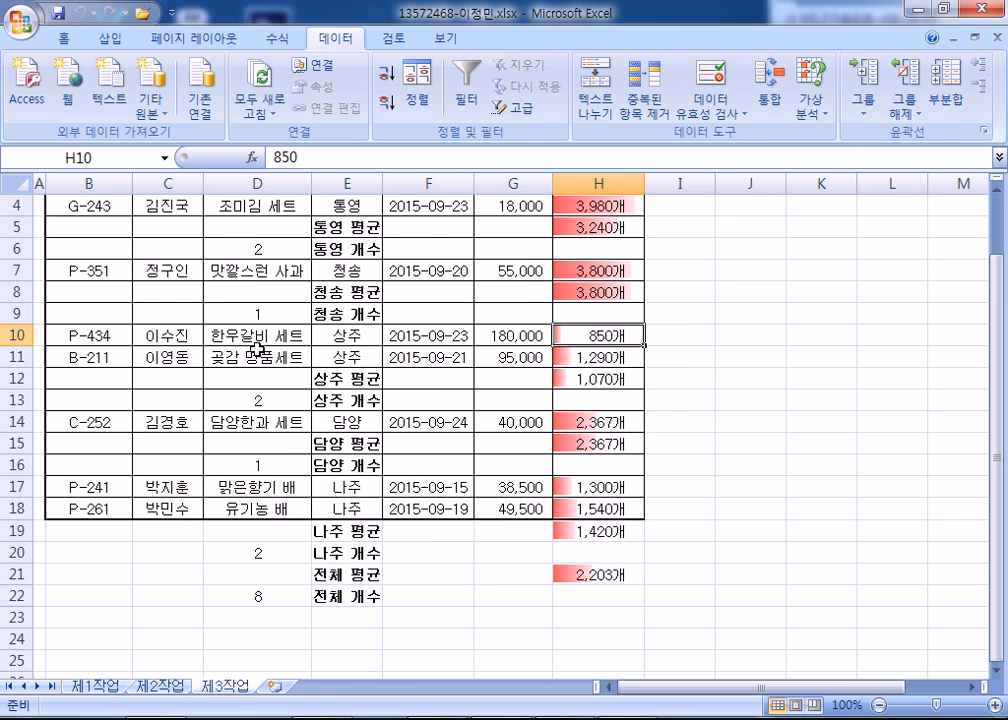
# Centre the 판매개수 header in H2 horizontally and check the whole subtotalled table
pyautogui.scroll(1, 200, 278)
pyautogui.click(579, 241)
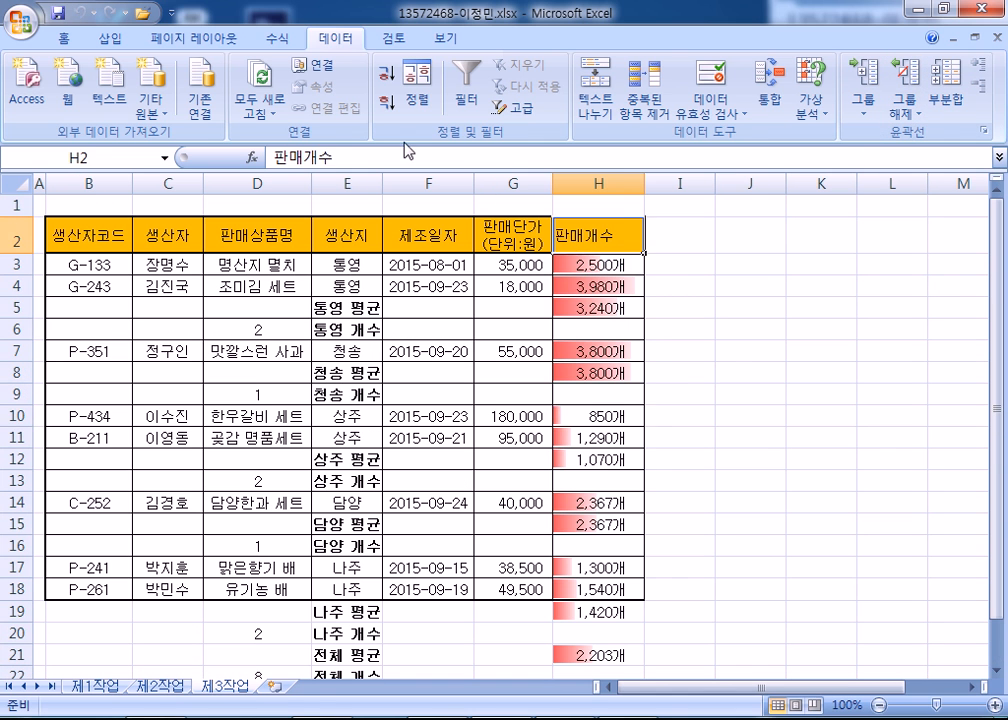
pyautogui.click(68, 44)
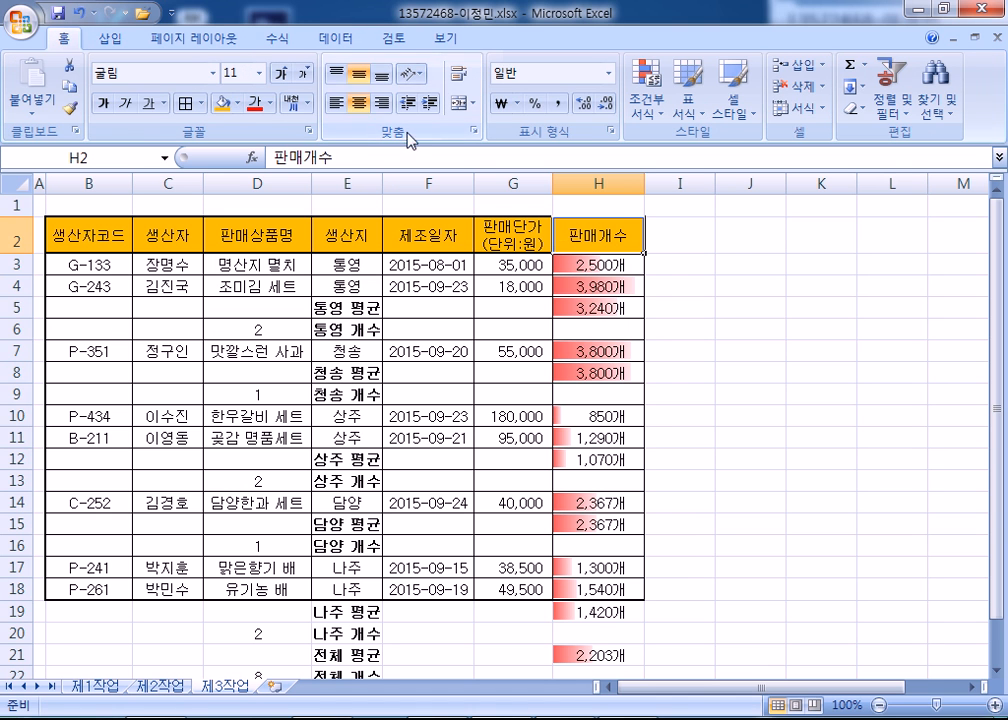
pyautogui.click(490, 424)
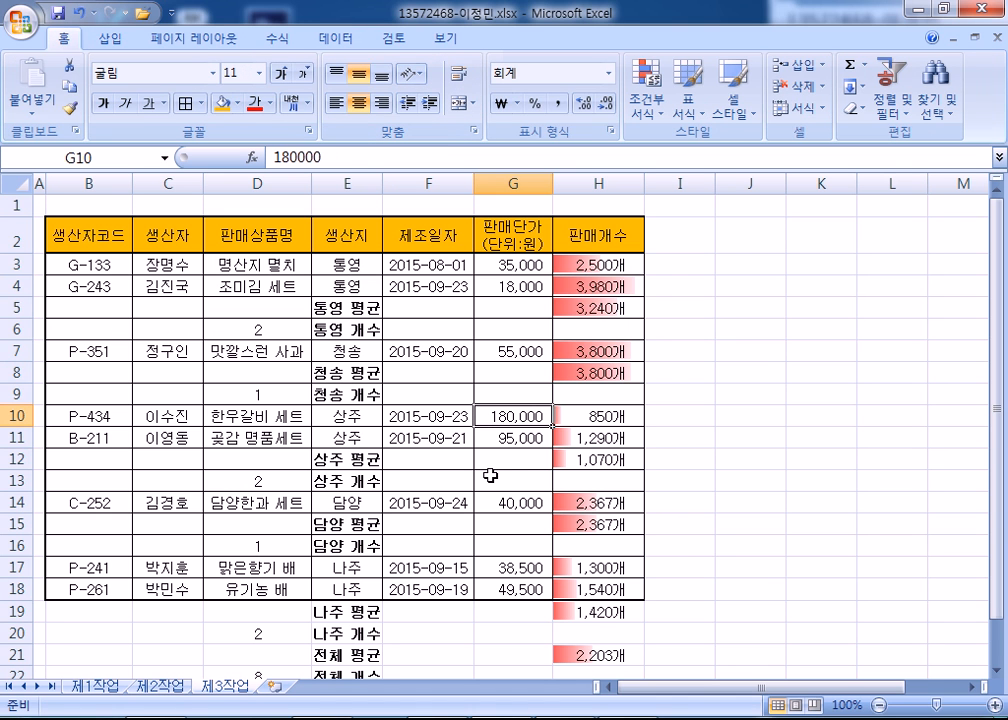
pyautogui.scroll(-4, 485, 478)
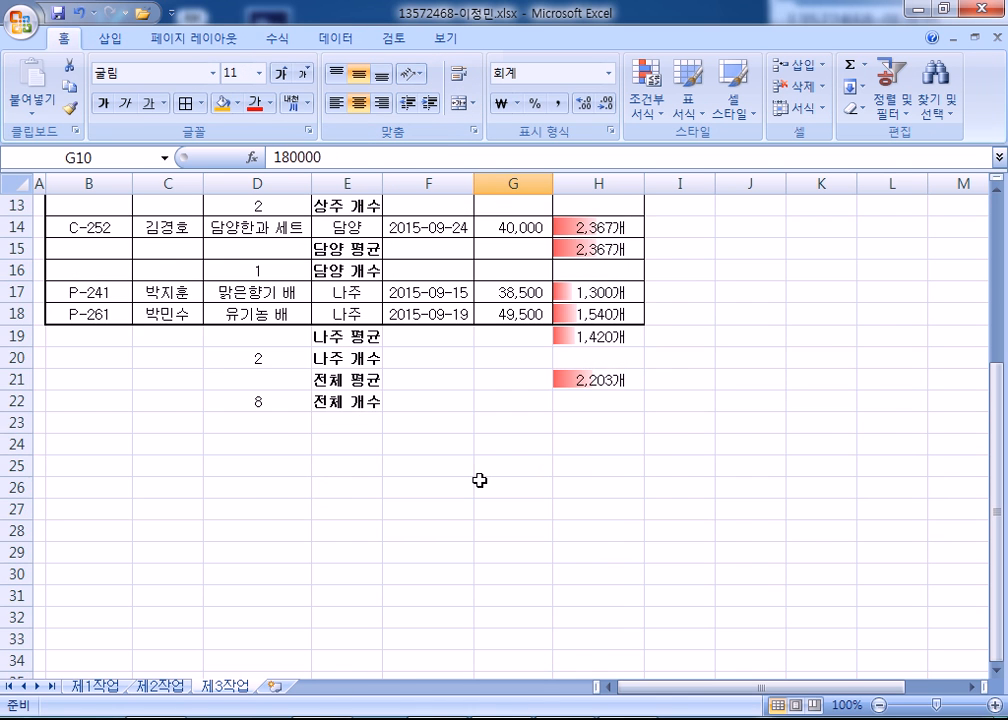
pyautogui.scroll(4, 478, 482)
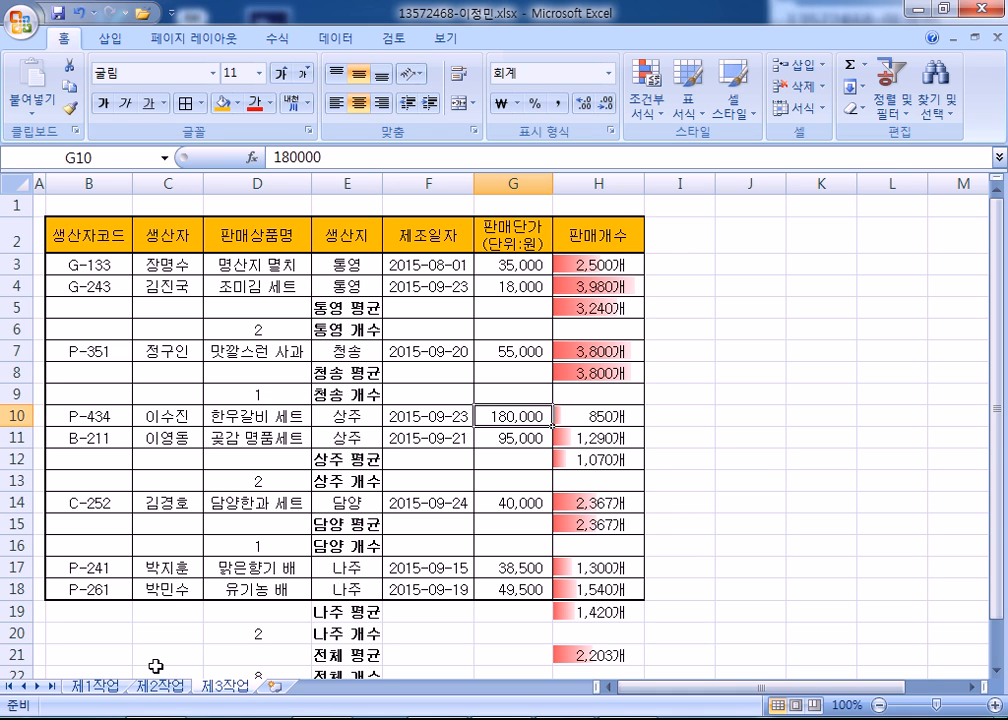
# Insert a 3-D pie chart from 판매상품명 and 판매개수 on 제1작업, using rows 4 to 6, 8 and 10 to 12
pyautogui.click(97, 687)
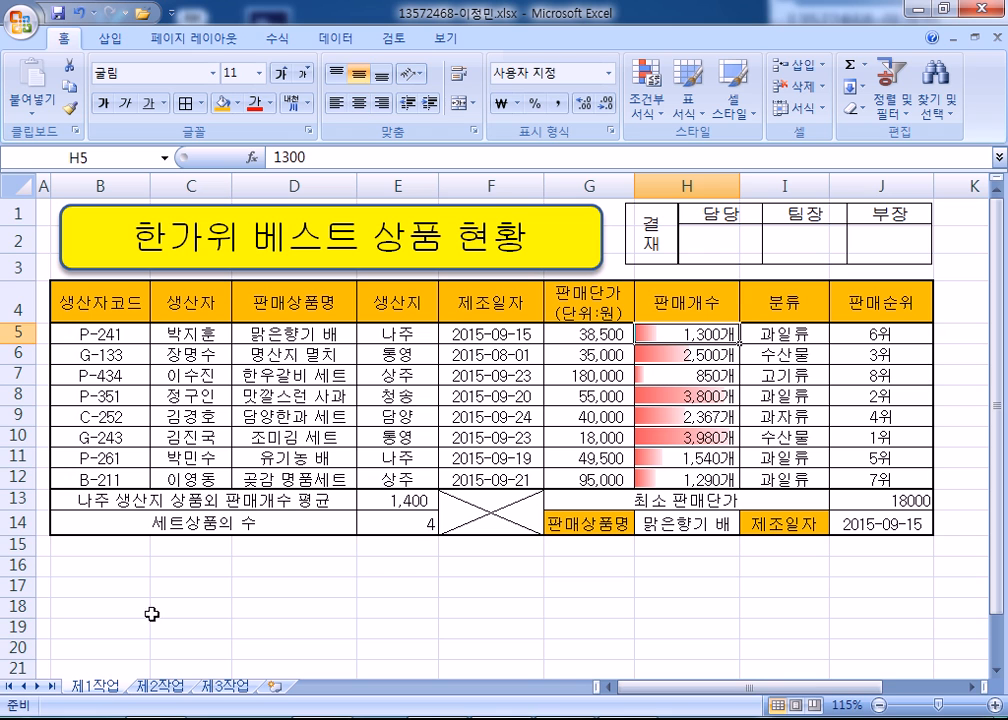
pyautogui.click(296, 305)
pyautogui.moveTo(296, 305); pyautogui.dragTo(282, 356)
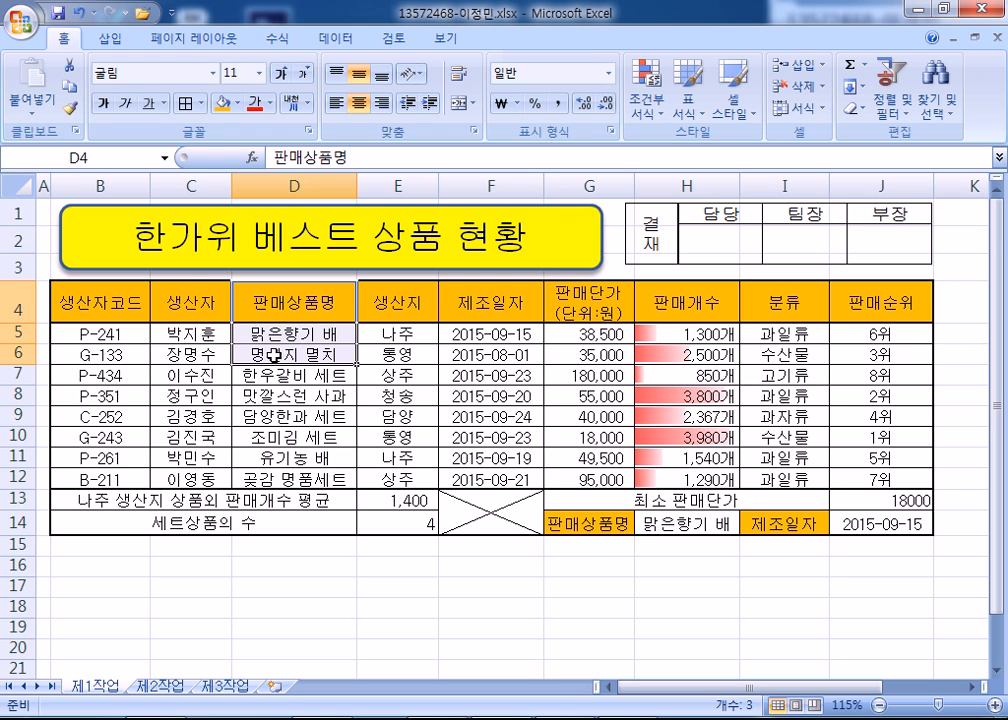
pyautogui.keyDown('ctrl'); pyautogui.click(265, 395); pyautogui.keyUp('ctrl')
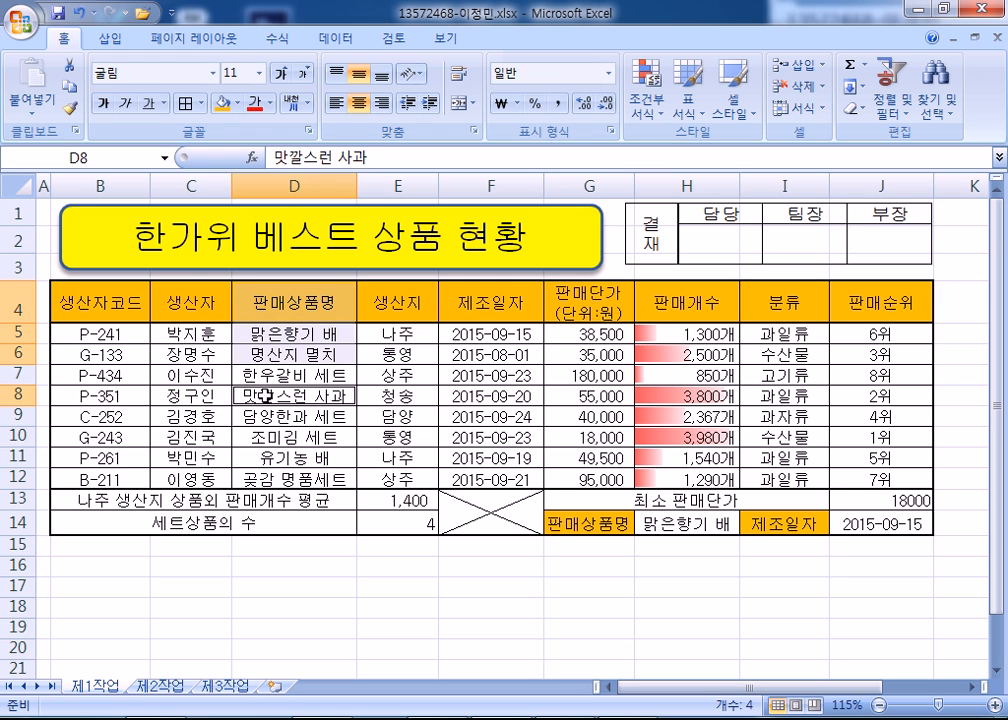
pyautogui.moveTo(270, 434); pyautogui.dragTo(262, 480)
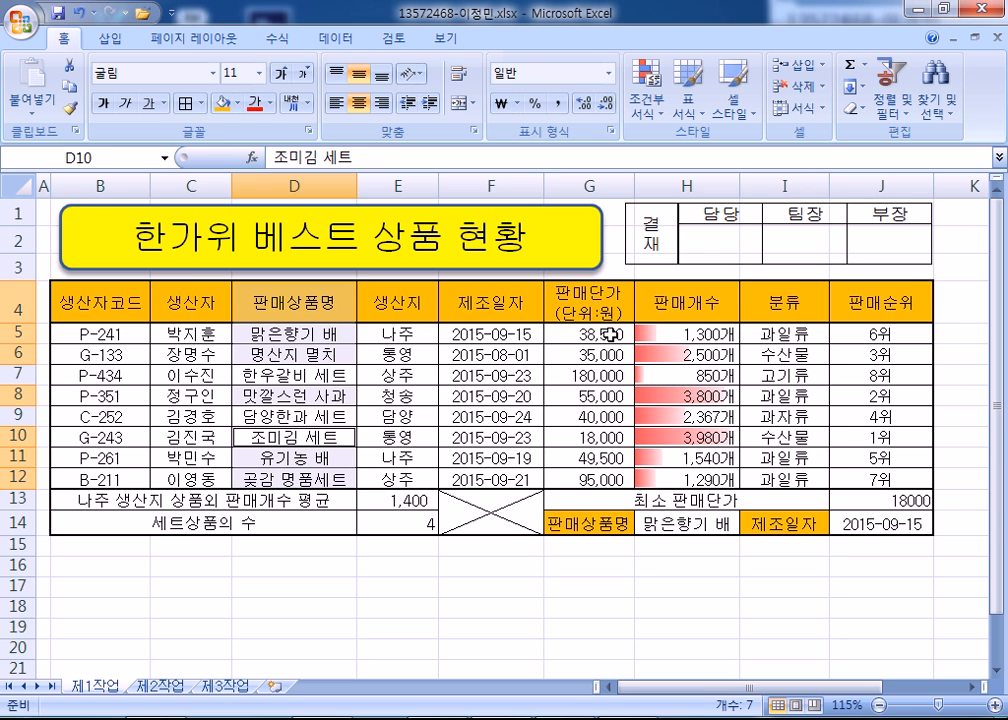
pyautogui.moveTo(697, 299); pyautogui.dragTo(711, 352)
pyautogui.keyDown('ctrl'); pyautogui.click(673, 396); pyautogui.keyUp('ctrl')
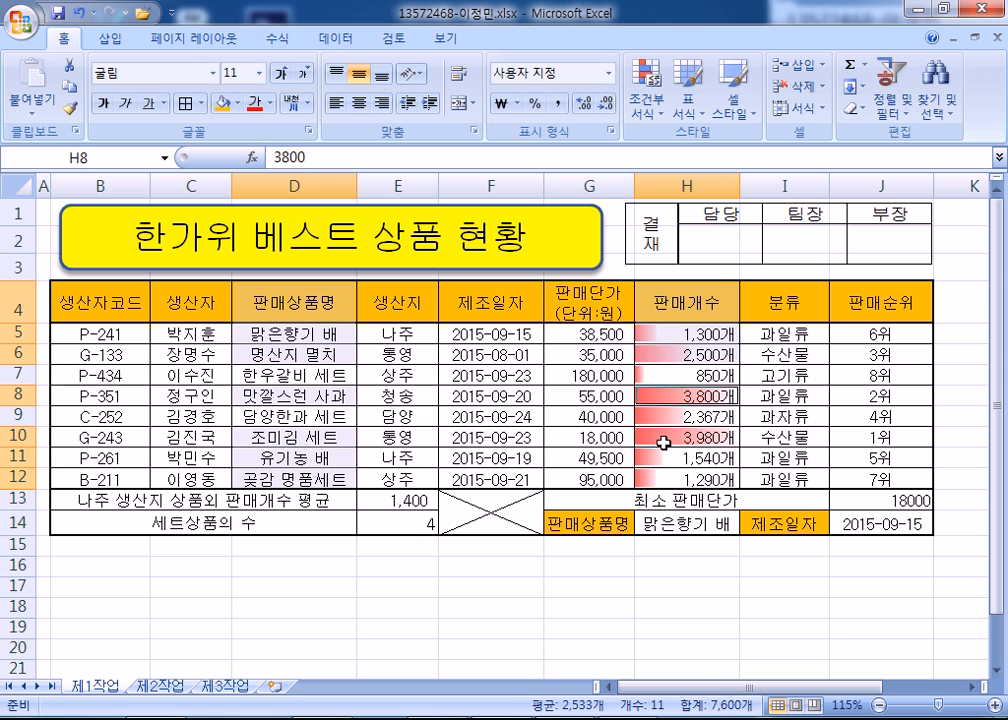
pyautogui.moveTo(663, 442); pyautogui.dragTo(665, 478)
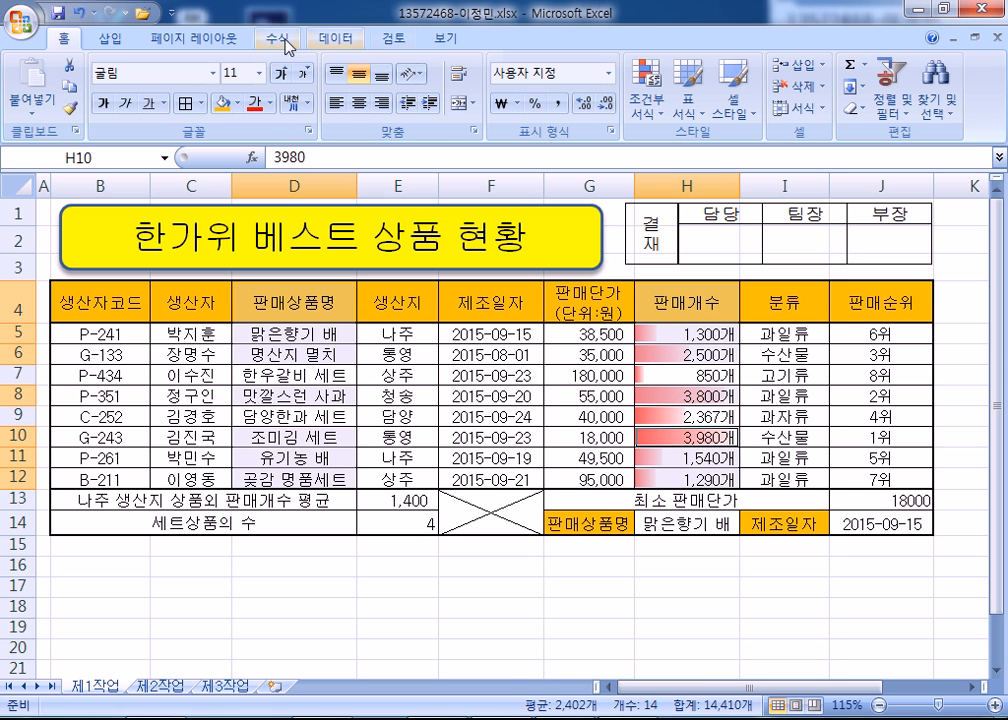
pyautogui.click(110, 38)
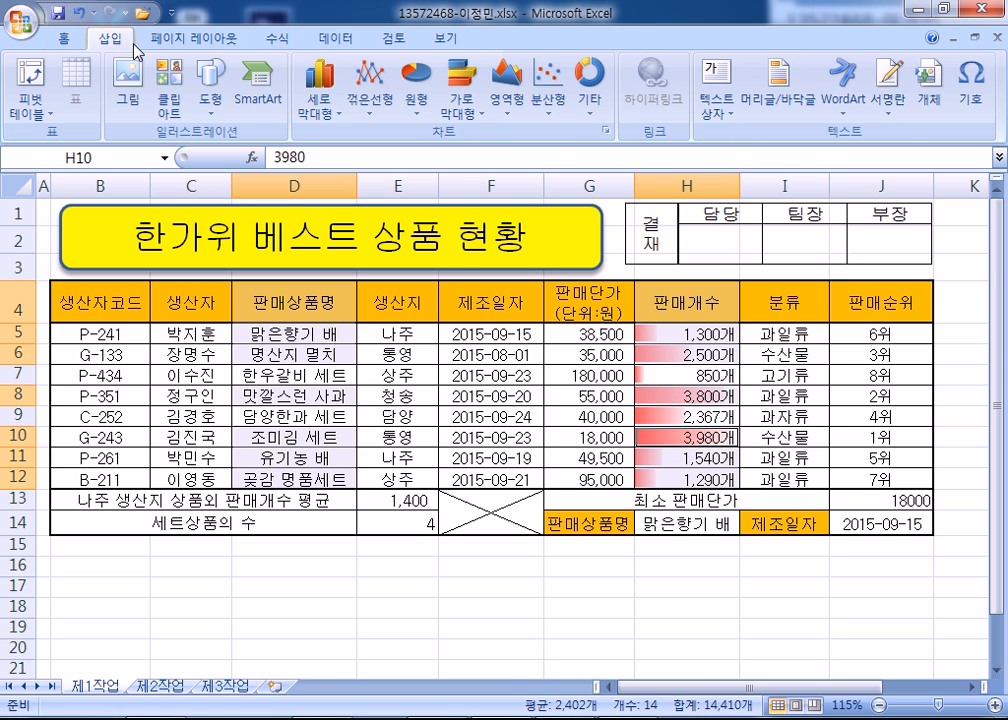
pyautogui.click(422, 105)
pyautogui.click(421, 299)
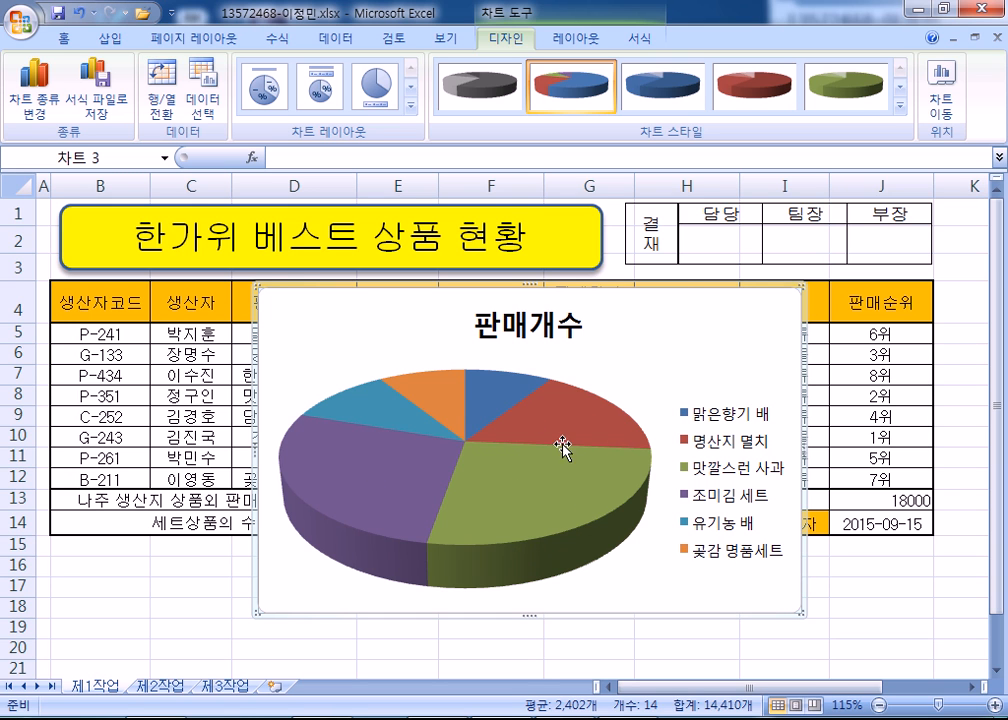
# Move the pie chart to a new sheet named 제4작업
pyautogui.click(941, 100)
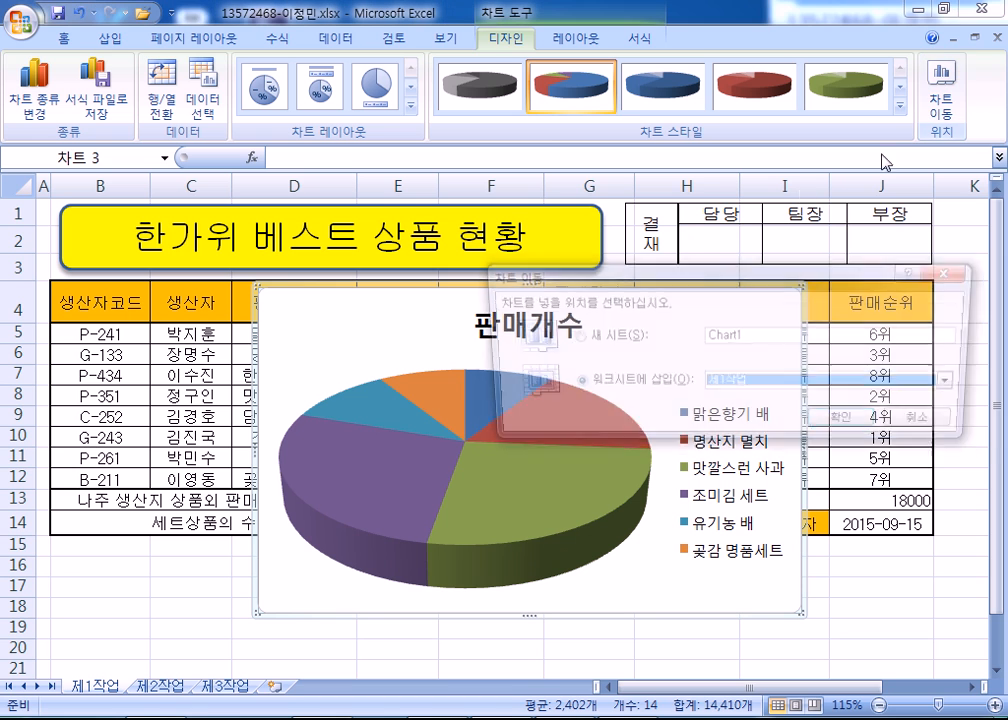
pyautogui.write('wp')
pyautogui.press('BackSpace')
pyautogui.press('BackSpace')
pyautogui.press('BackSpace')
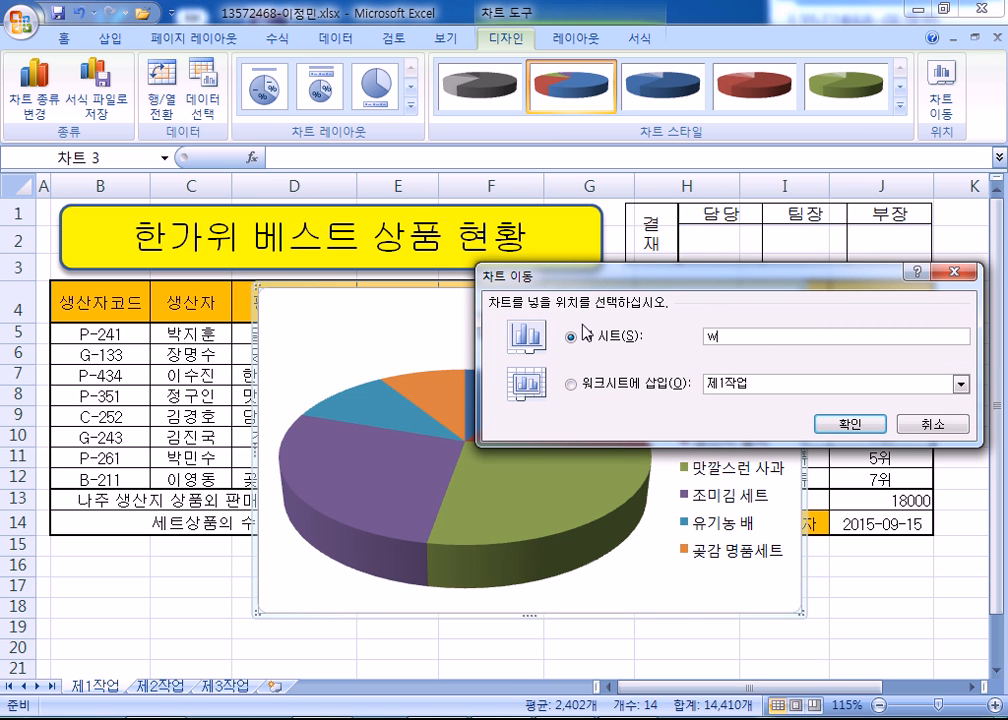
pyautogui.write('제3')
pyautogui.write('작업')
pyautogui.press('Return')
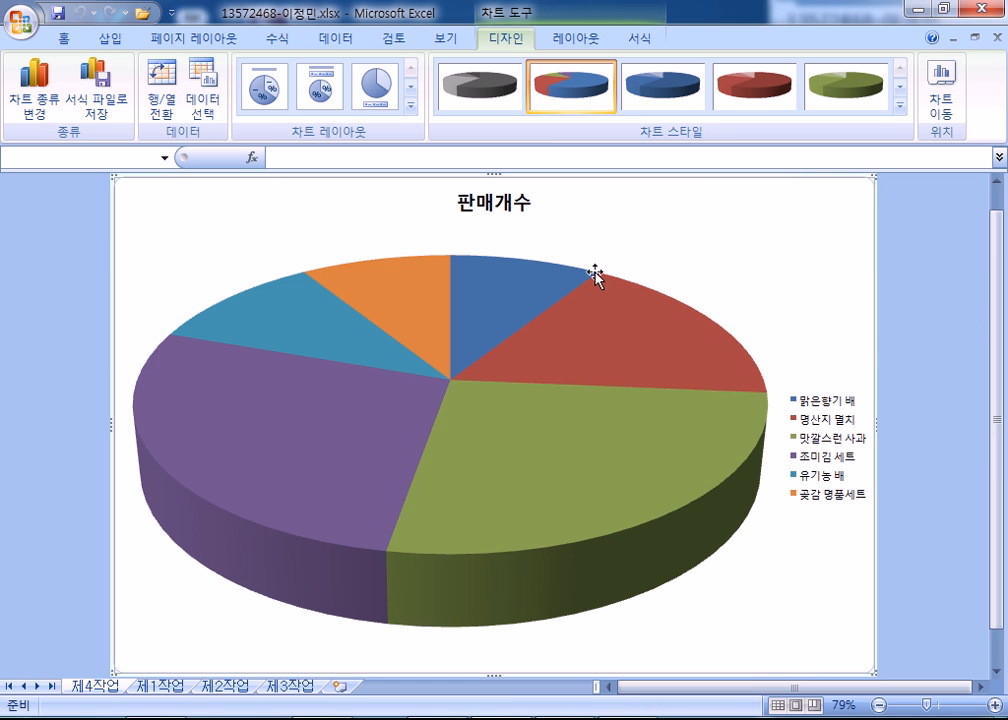
# Place the 제4작업 chart sheet after 제3작업 and return to the 제1작업 sheet
pyautogui.moveTo(97, 688); pyautogui.dragTo(303, 703)
pyautogui.moveTo(659, 353)
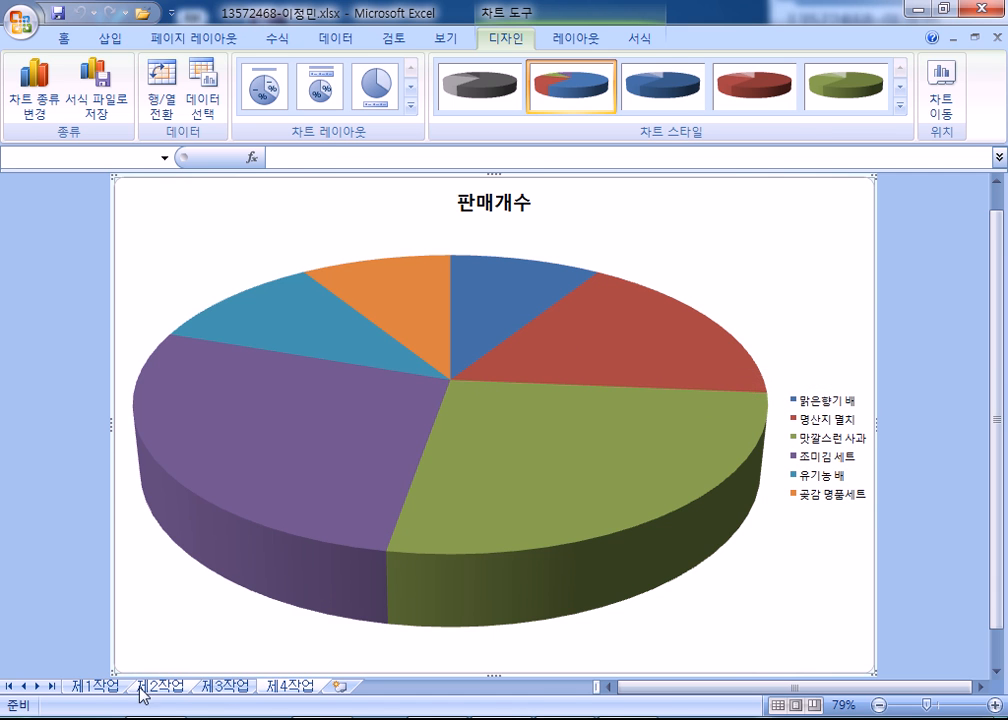
pyautogui.click(95, 687)
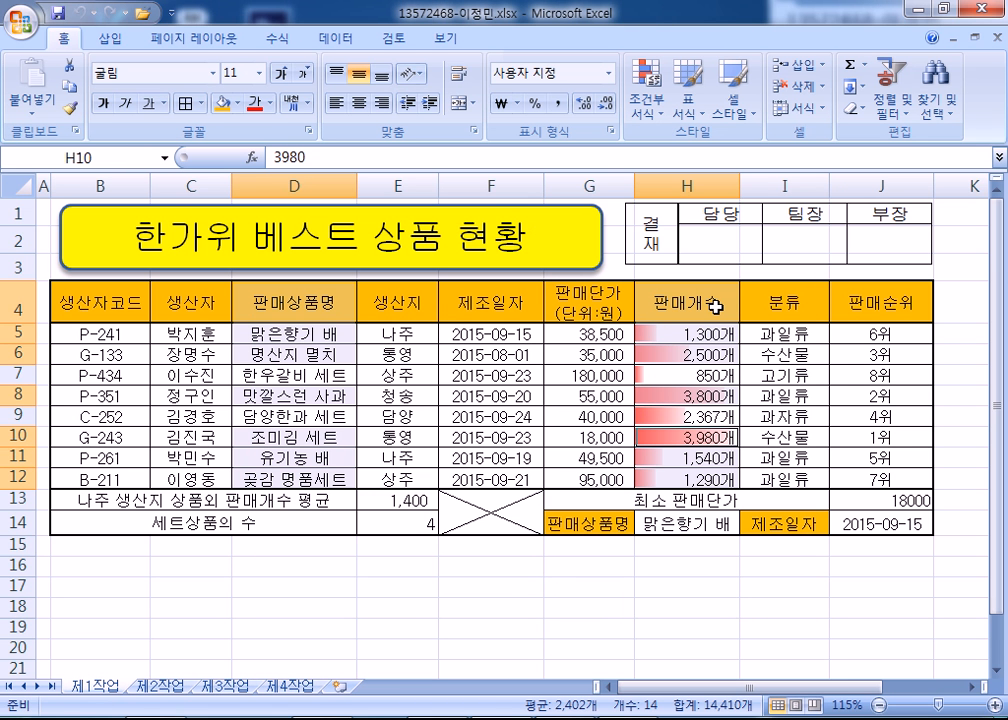
# On the 제4작업 sheet, apply the chart layout with a bottom legend and no title, plus multicoloured chart style 10
pyautogui.click(290, 686)
pyautogui.click(487, 202)
pyautogui.click(706, 232)
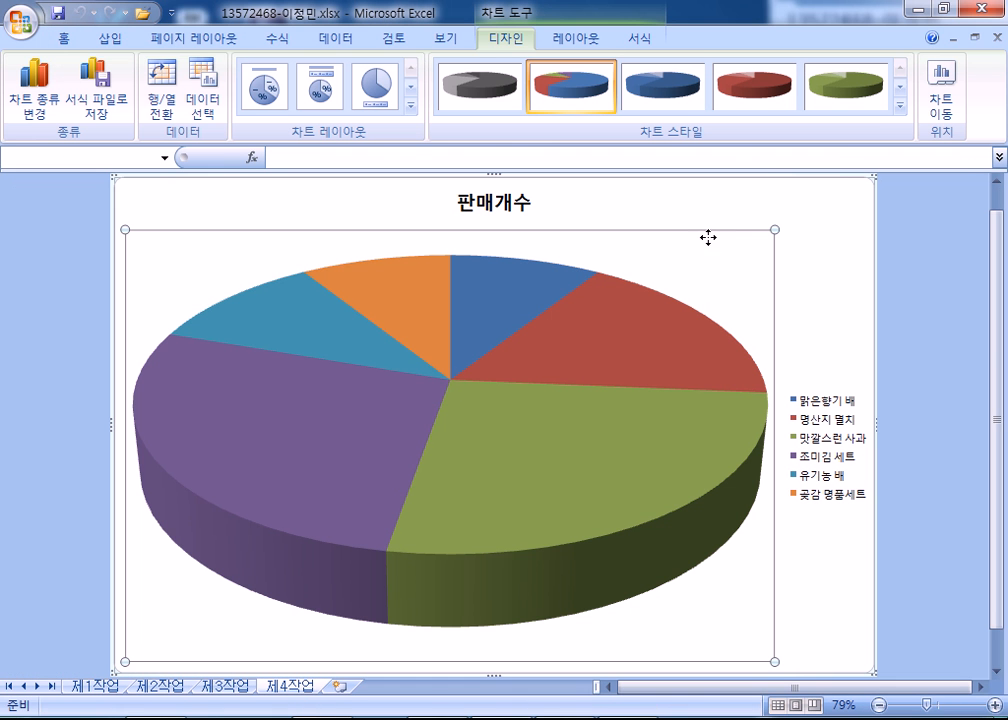
pyautogui.click(88, 258)
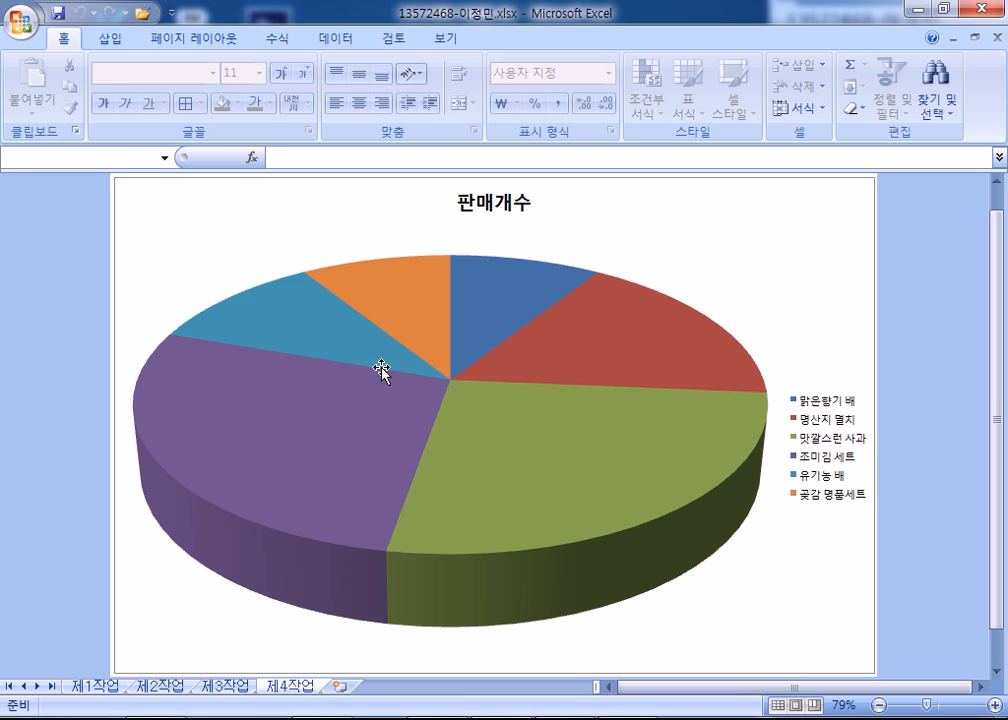
pyautogui.click(684, 238)
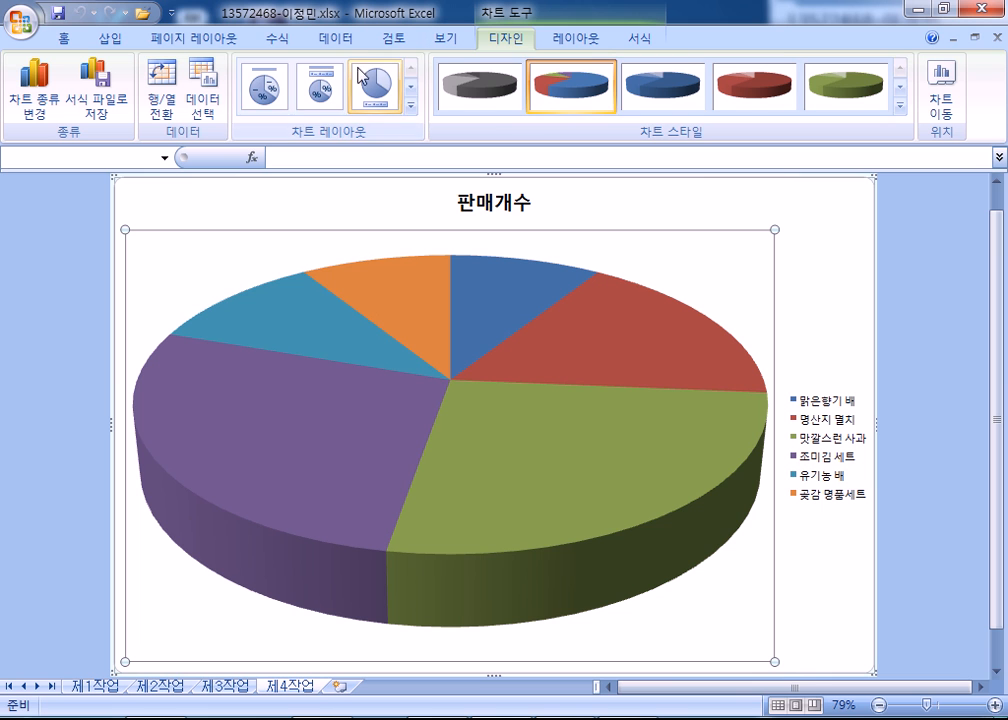
pyautogui.click(410, 101)
pyautogui.click(384, 87)
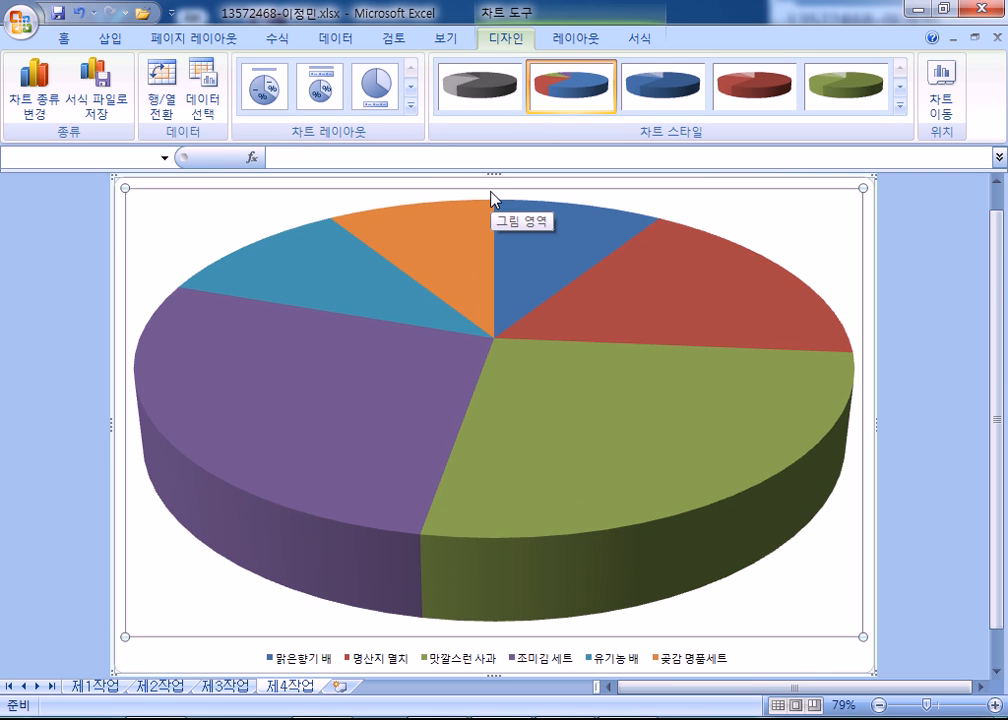
pyautogui.click(899, 104)
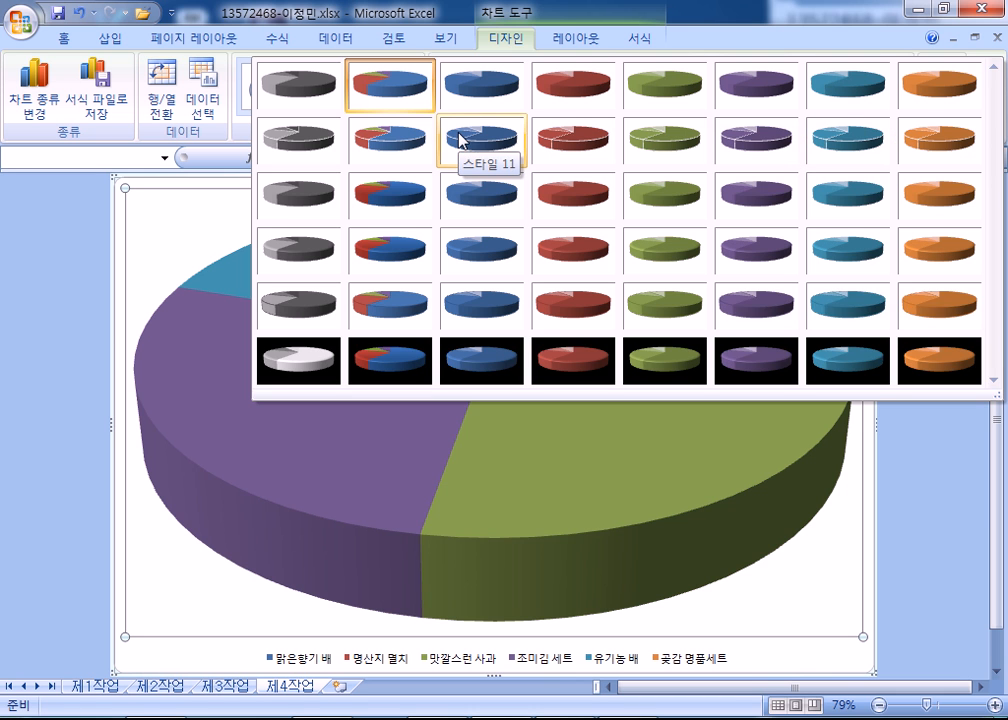
pyautogui.click(420, 137)
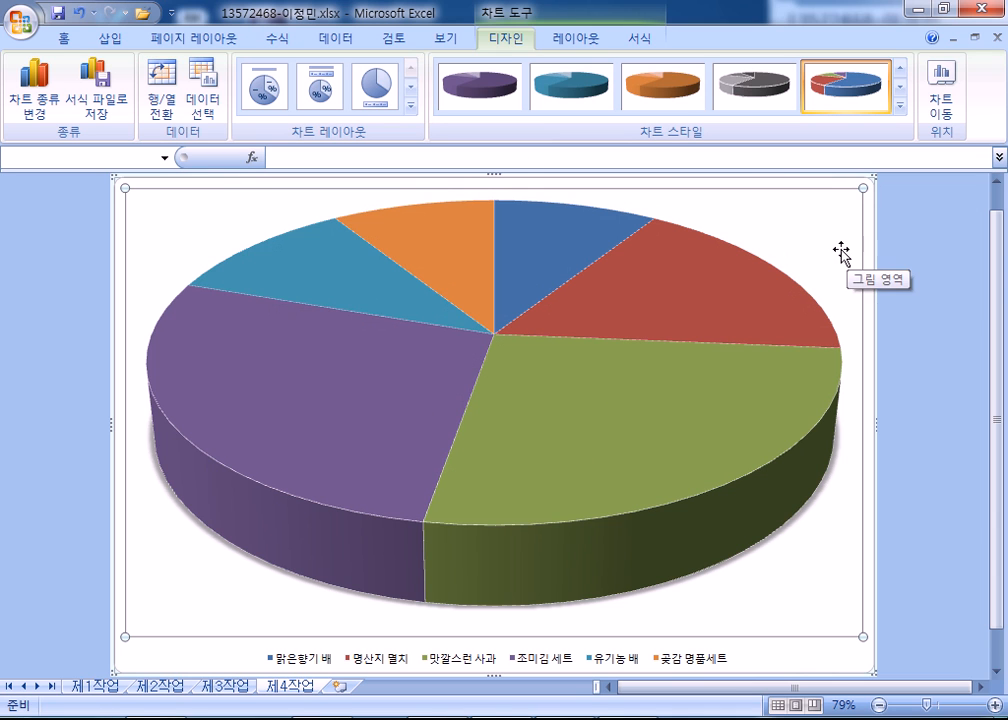
# Set the font of the whole chart area to 굴림, size 11
pyautogui.click(66, 38)
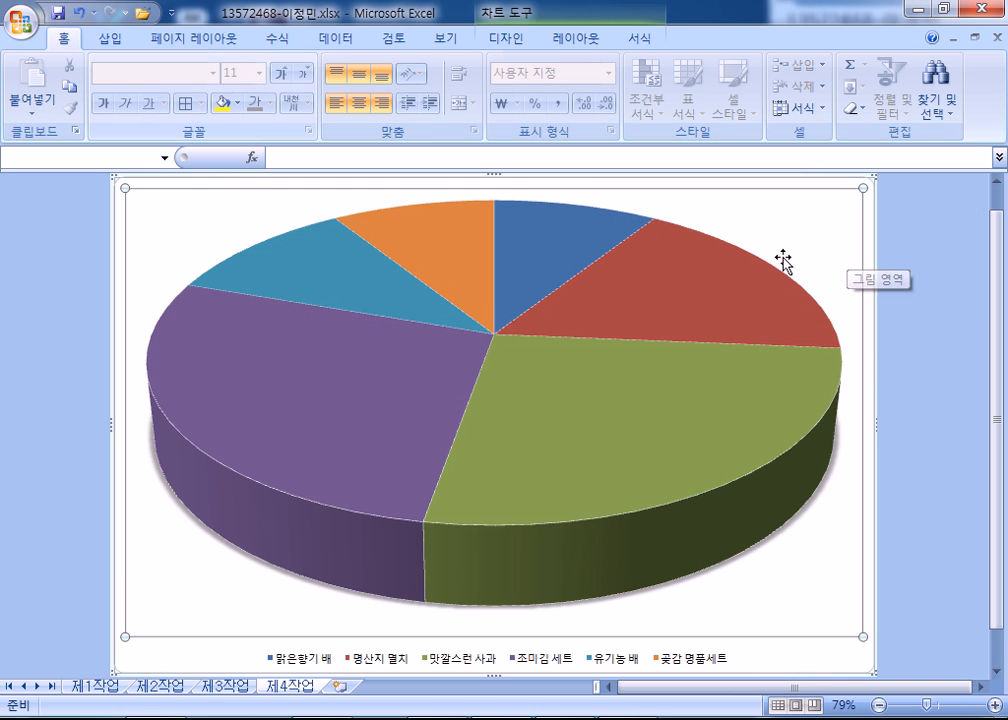
pyautogui.click(870, 242)
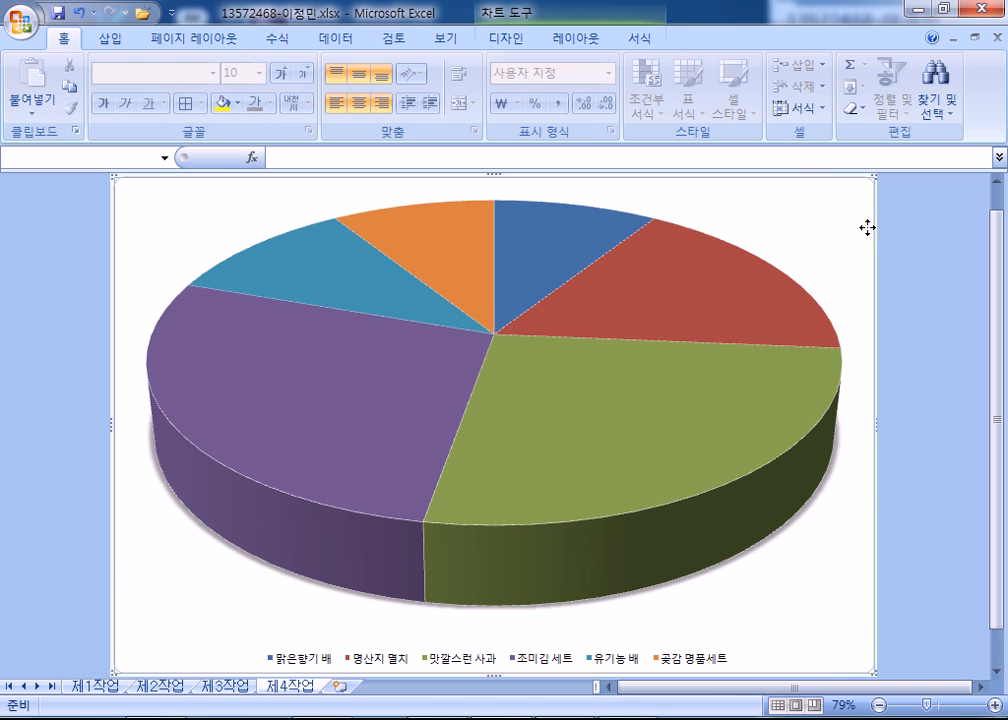
pyautogui.click(812, 247)
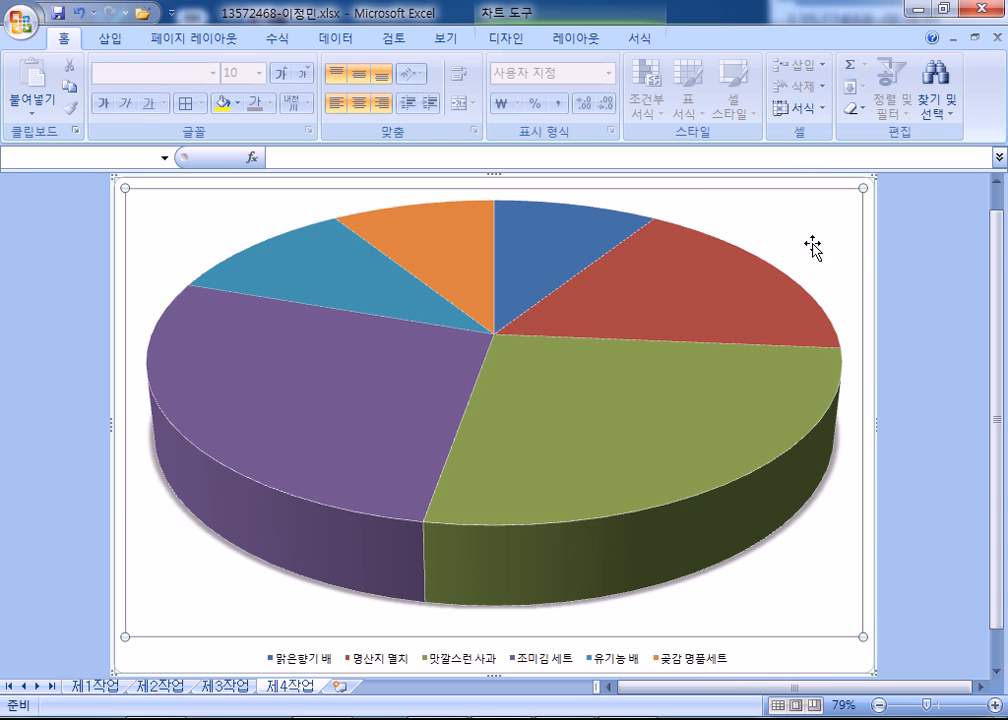
pyautogui.click(871, 236)
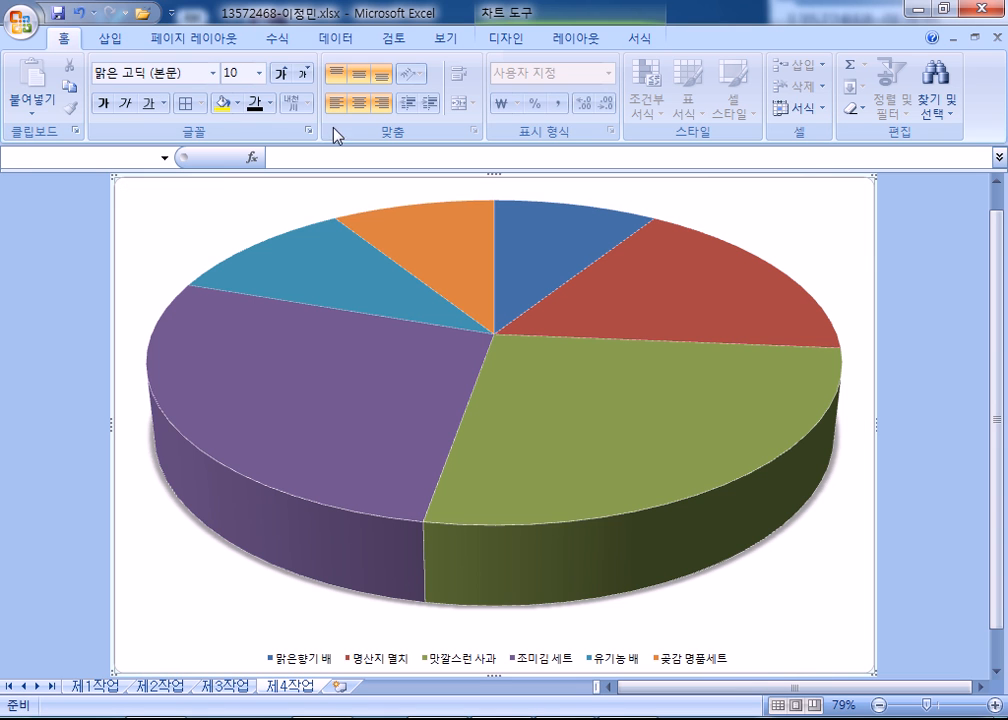
pyautogui.click(214, 74)
pyautogui.click(150, 235)
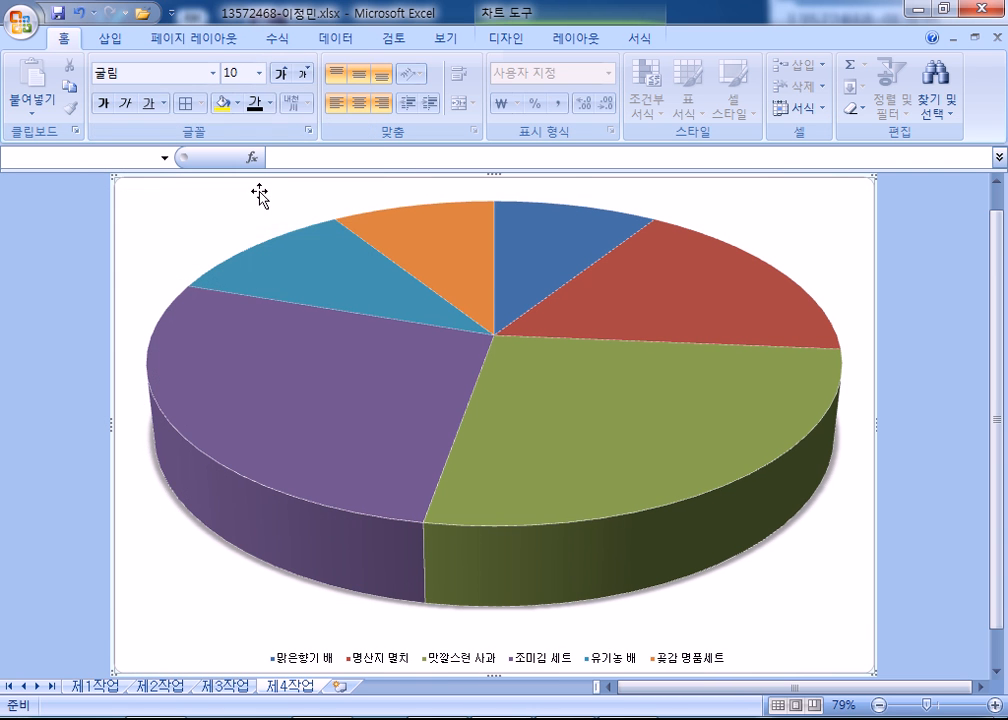
pyautogui.click(282, 76)
pyautogui.click(282, 76)
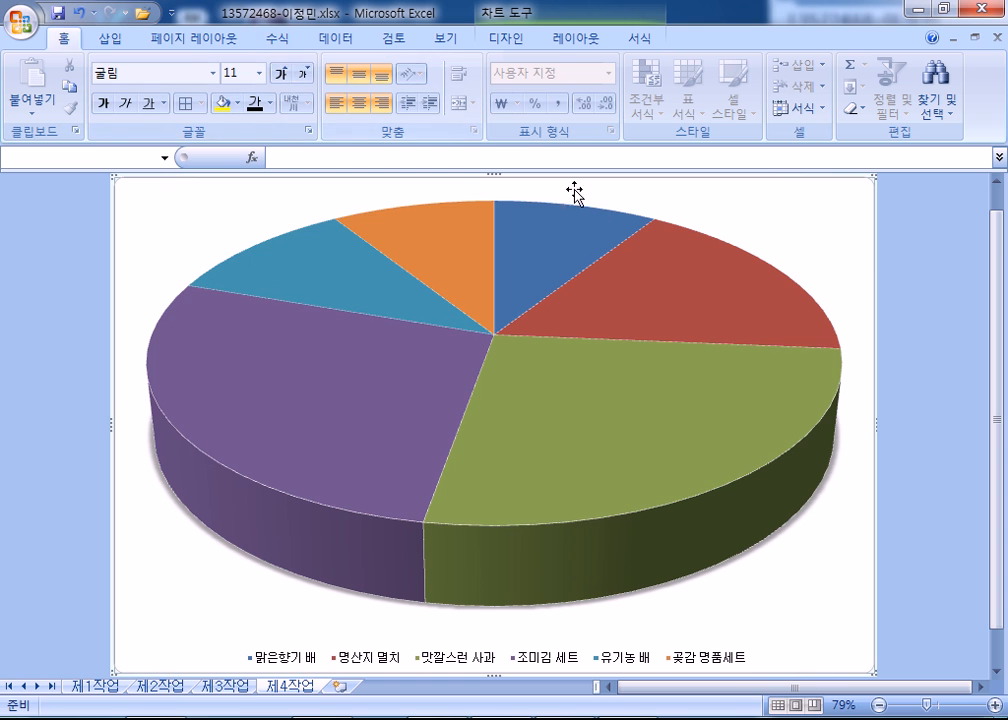
# Fill the chart area with the pale blue tissue-paper texture
pyautogui.click(631, 45)
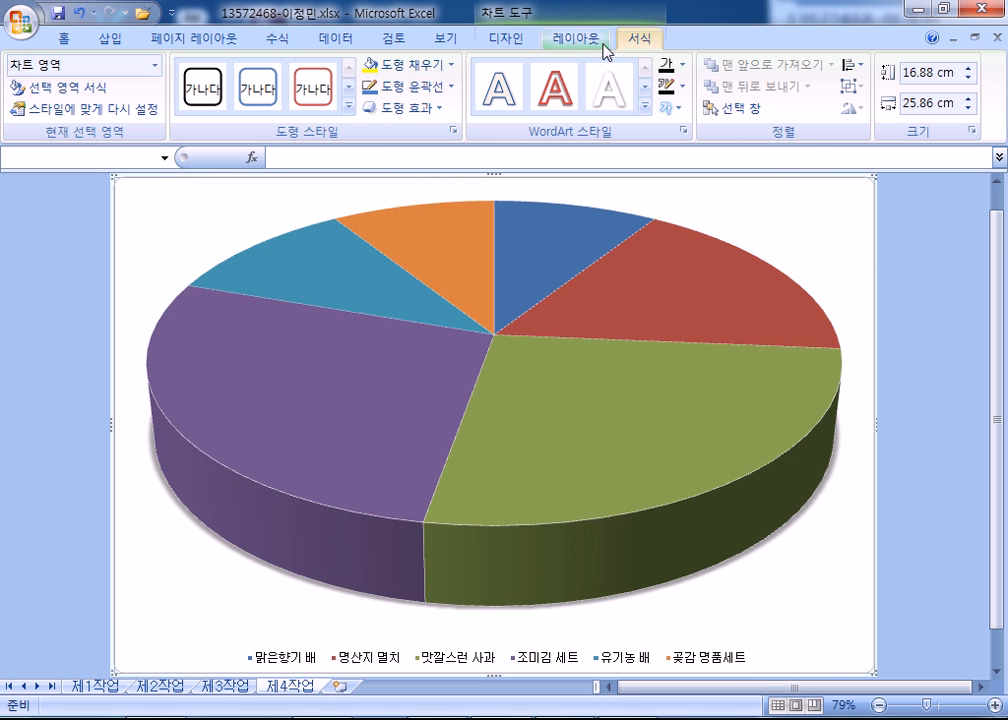
pyautogui.click(415, 65)
pyautogui.moveTo(415, 361)
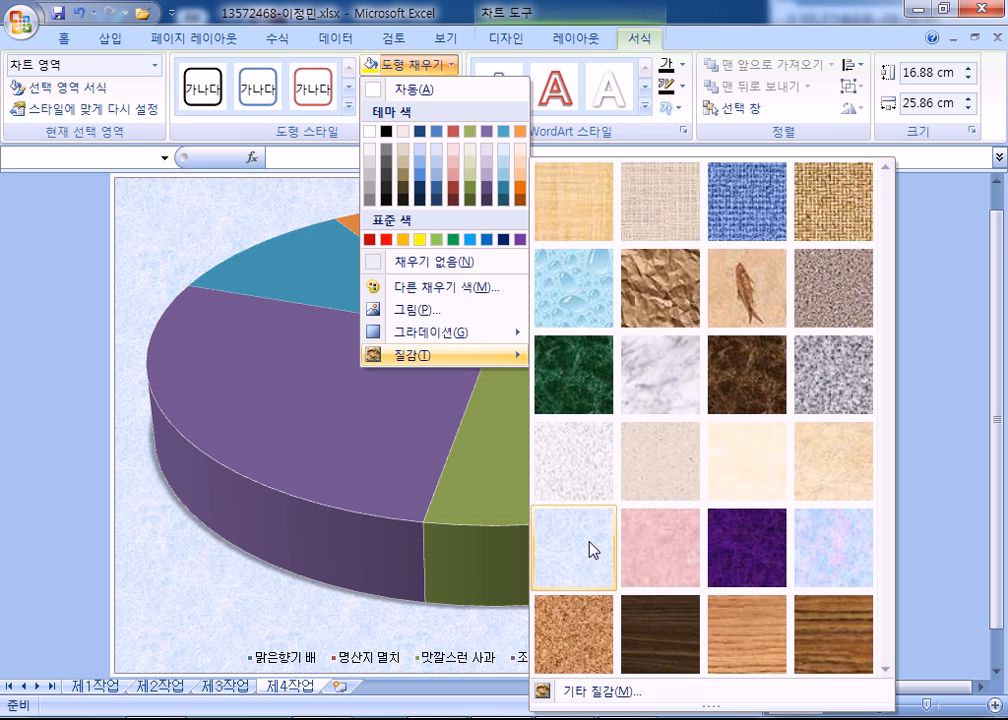
pyautogui.click(592, 549)
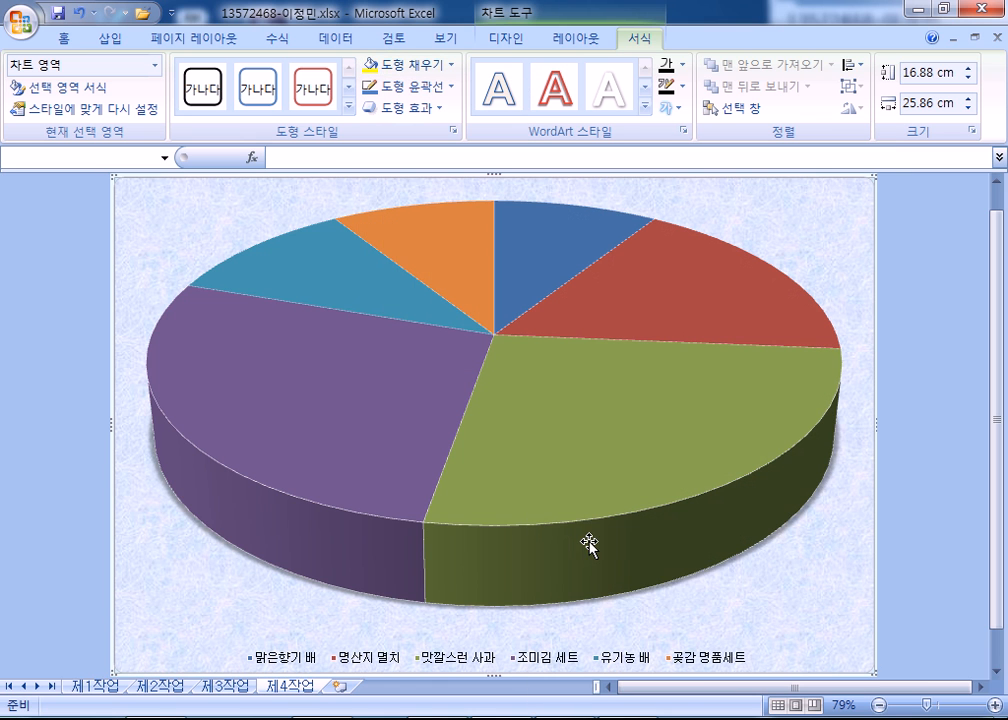
# Set the plot area around the pie to no fill and deselect the chart
pyautogui.click(818, 224)
pyautogui.click(385, 64)
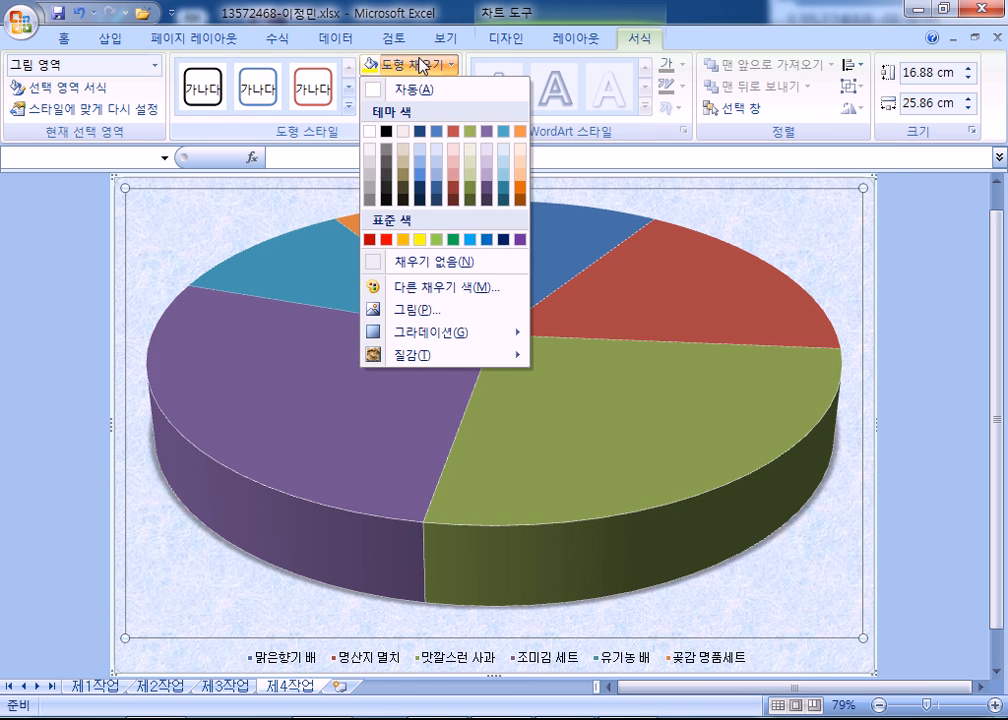
pyautogui.click(383, 261)
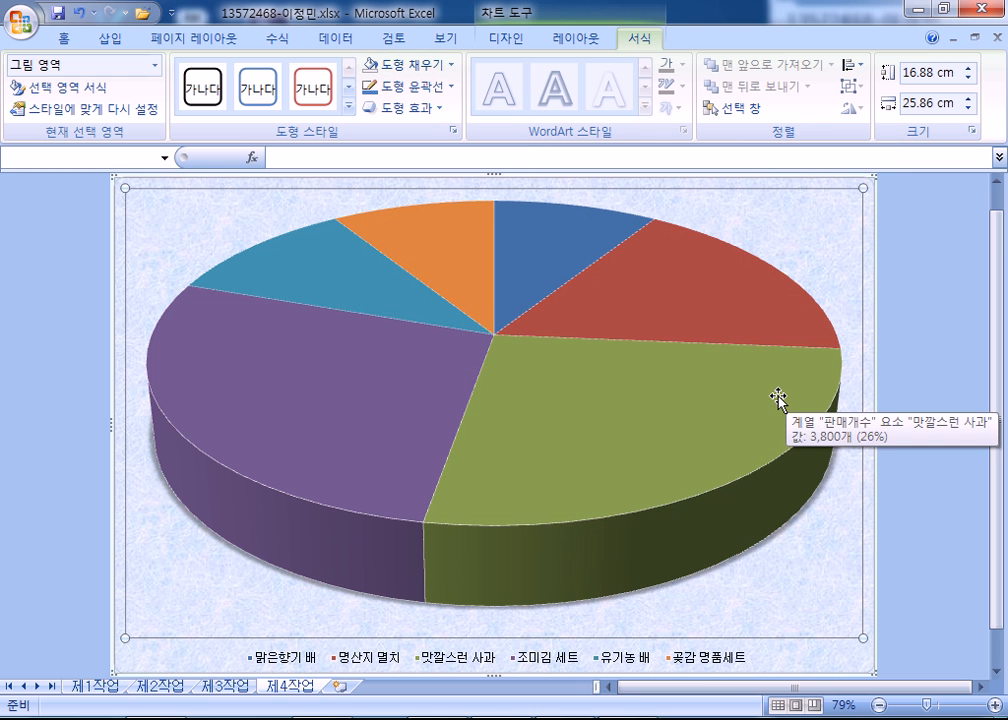
pyautogui.click(897, 268)
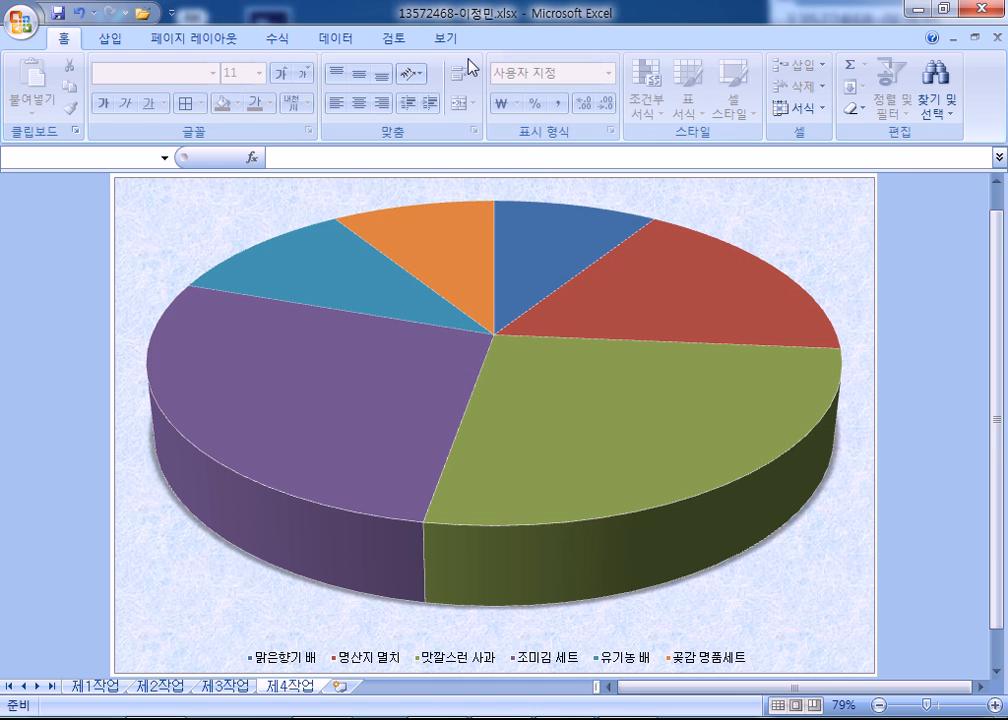
# Add a chart title above the pie chart reading "과일류와 수산류 판매 현황"
pyautogui.click(853, 220)
pyautogui.click(563, 40)
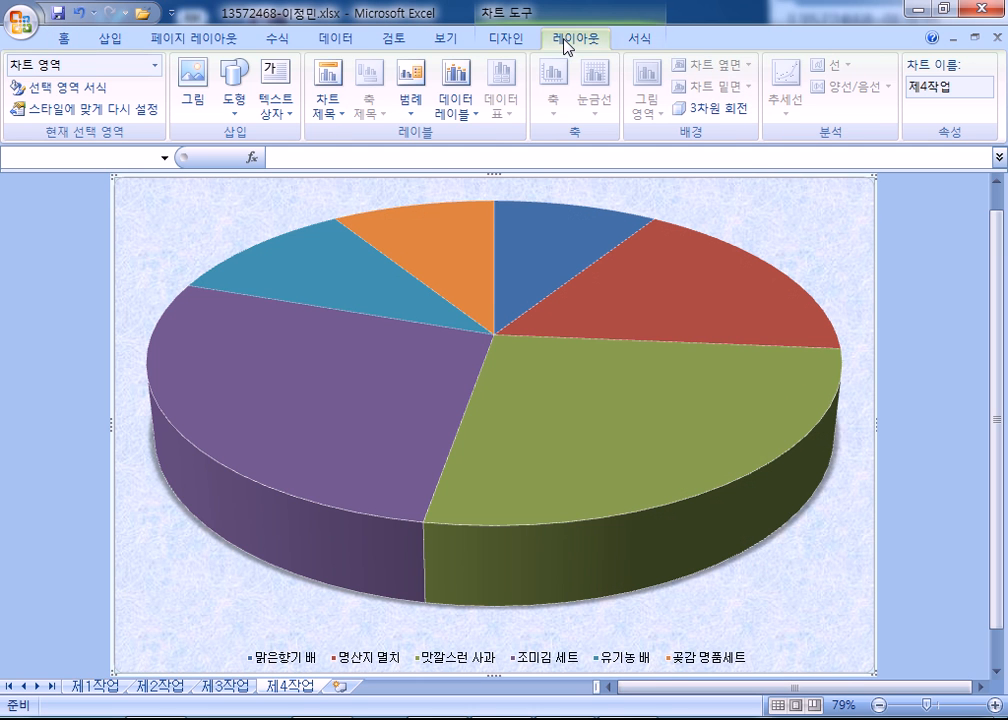
pyautogui.click(326, 108)
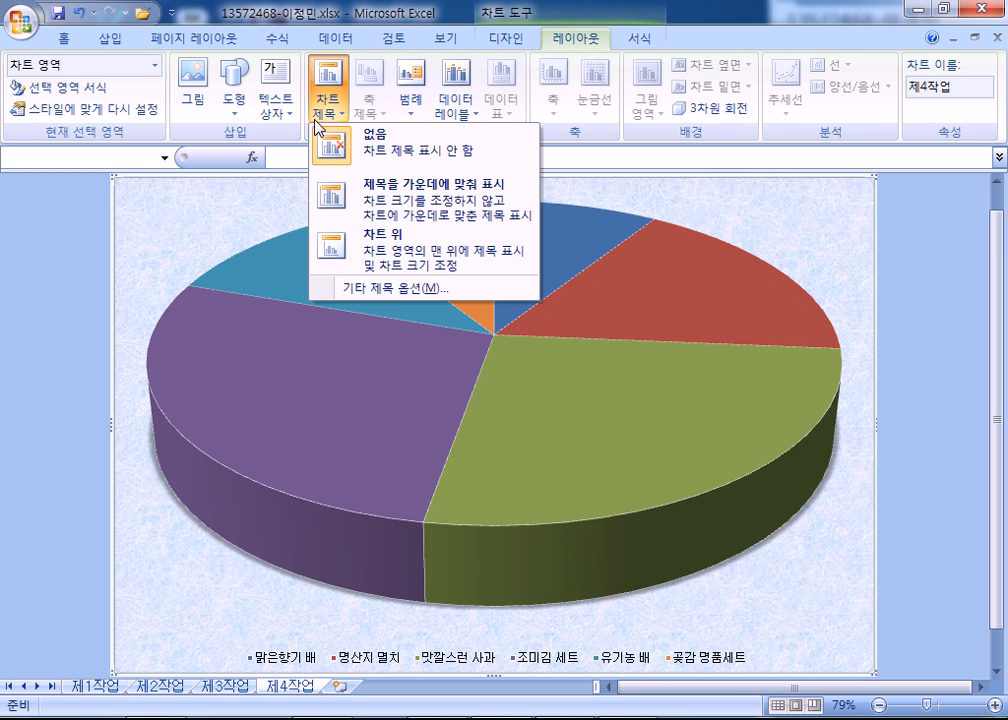
pyautogui.click(362, 262)
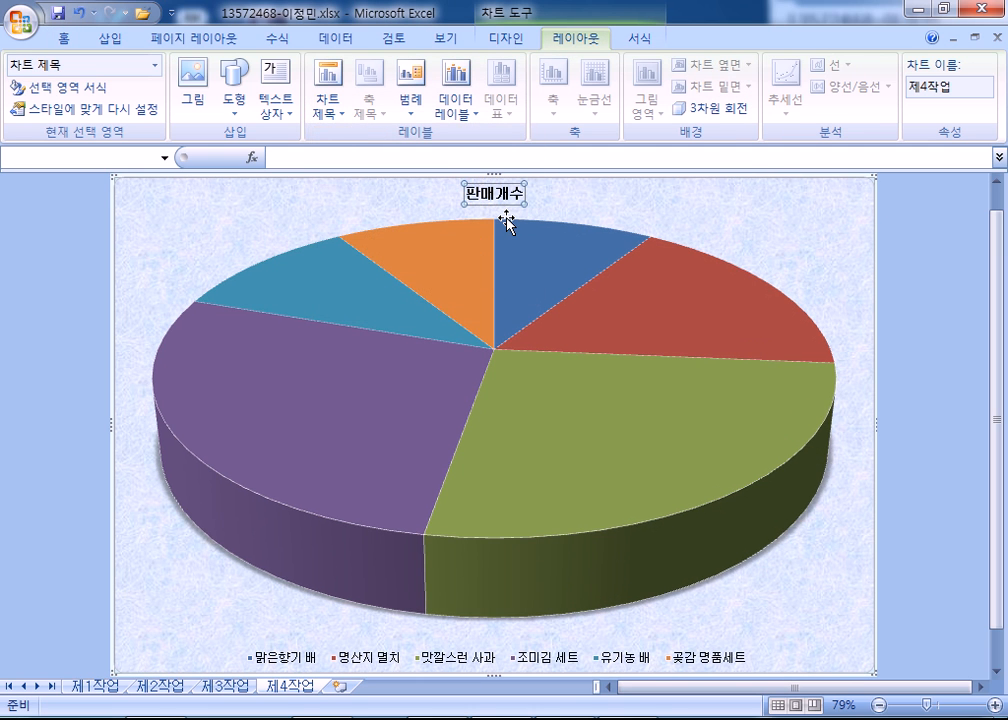
pyautogui.write('과일')
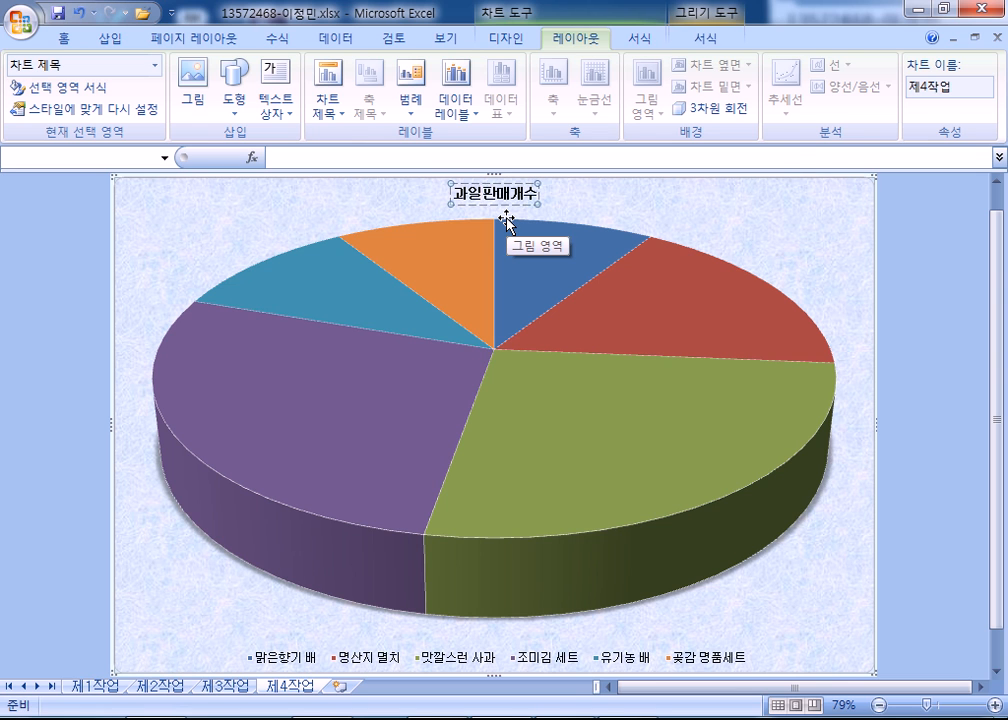
pyautogui.write('류별')
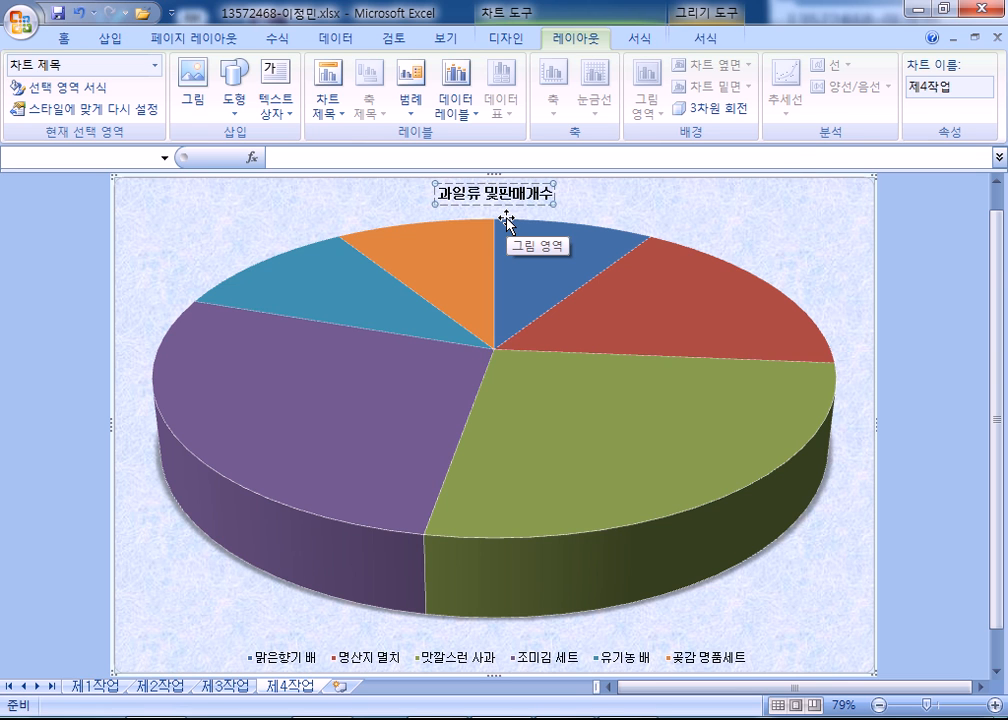
pyautogui.press('BackSpace')
pyautogui.write('와')
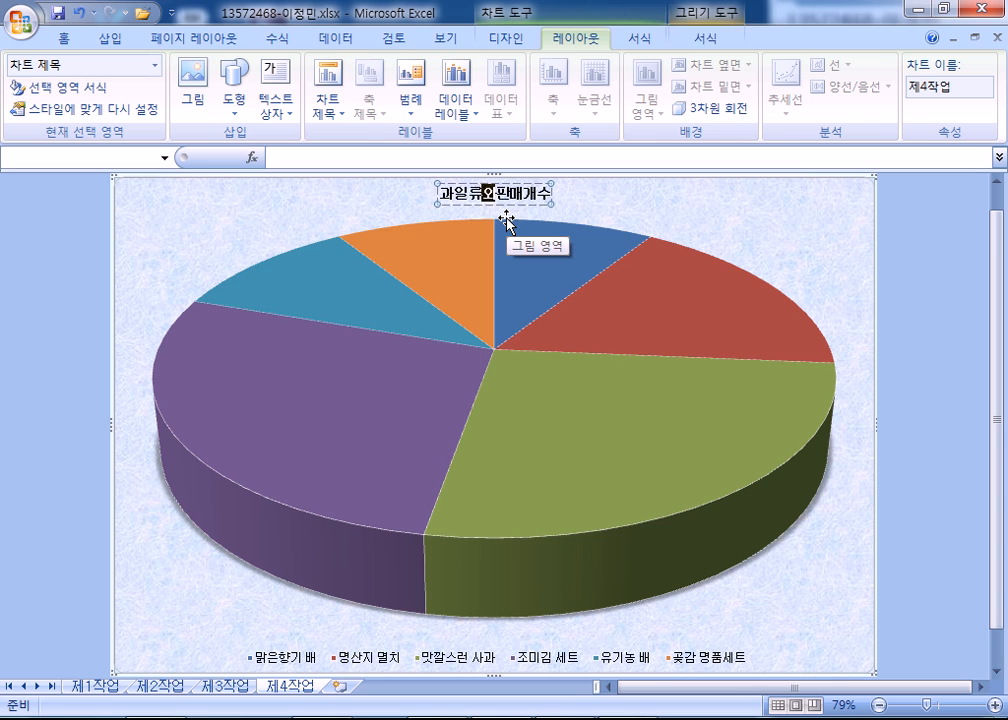
pyautogui.write(' 수산류 판매 ㅎ')
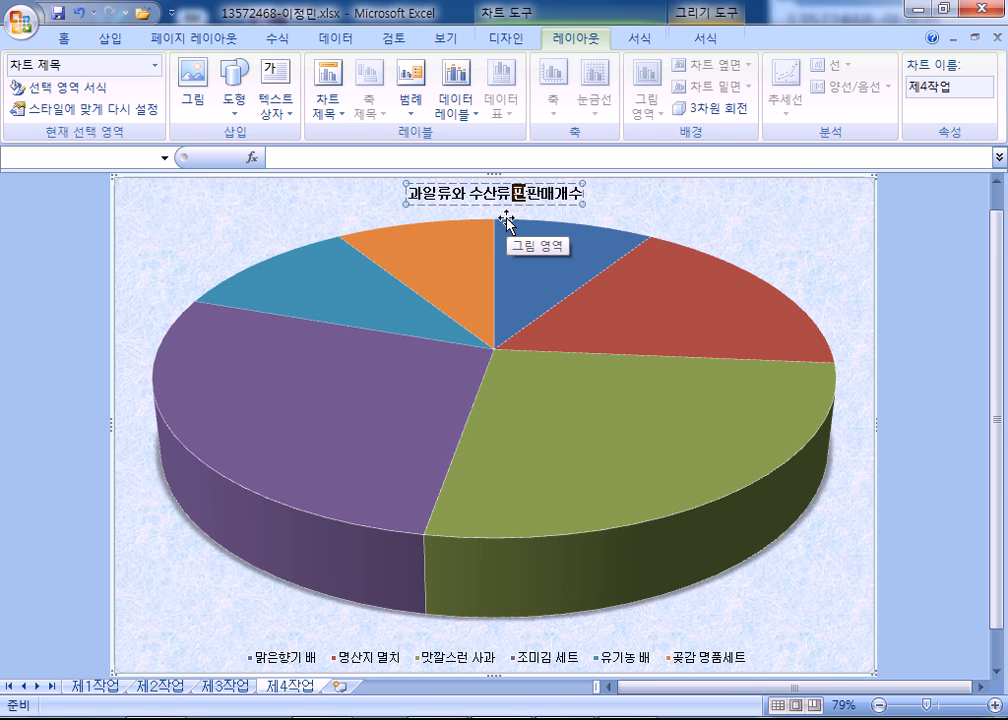
pyautogui.write('현황')
pyautogui.press('Delete')
pyautogui.press('Delete')
pyautogui.press('Delete')
pyautogui.press('Delete')
pyautogui.click(765, 203)
pyautogui.click(551, 198)
pyautogui.click(686, 208)
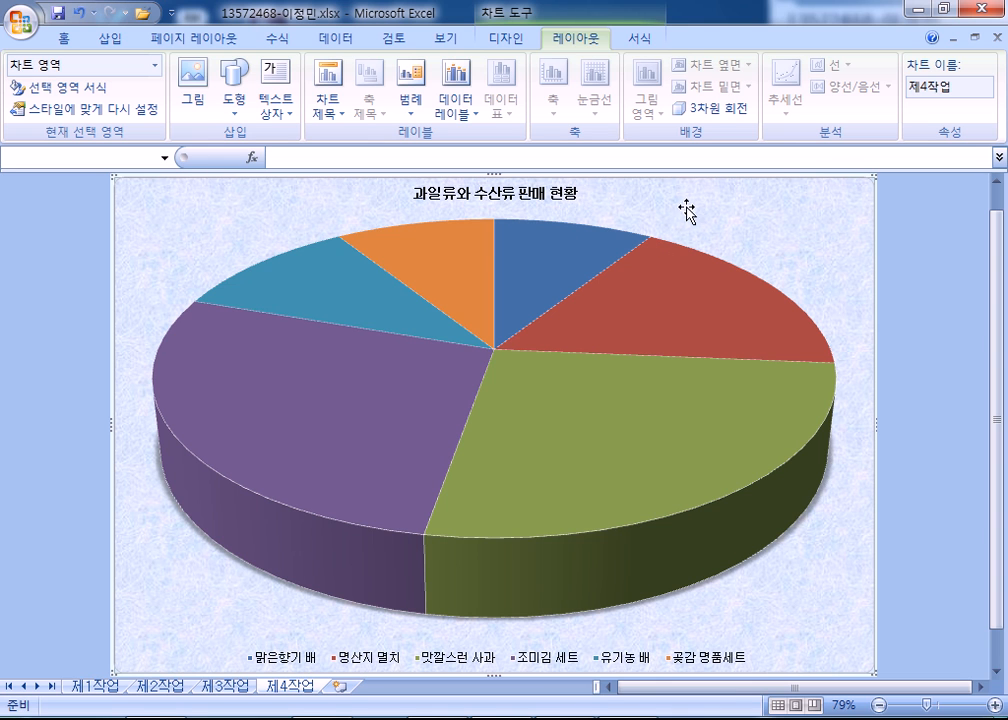
# Enlarge the chart title's font size to 20
pyautogui.click(562, 196)
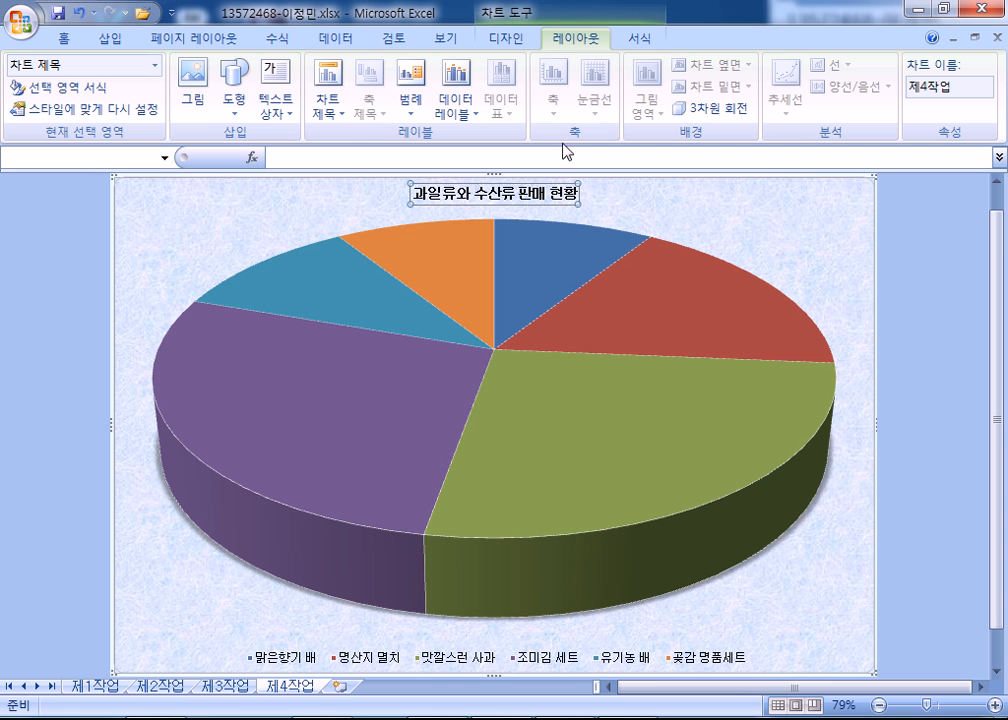
pyautogui.click(64, 42)
pyautogui.click(283, 82)
pyautogui.click(283, 82)
pyautogui.click(283, 82)
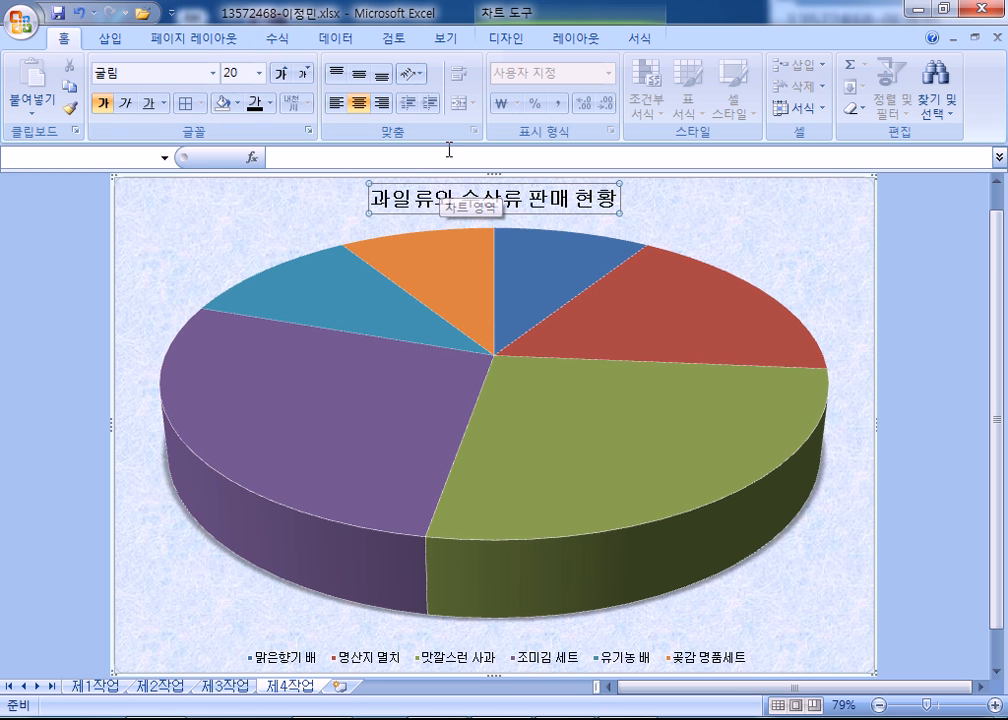
# Give the chart title a white fill and a black outline
pyautogui.click(642, 40)
pyautogui.click(450, 64)
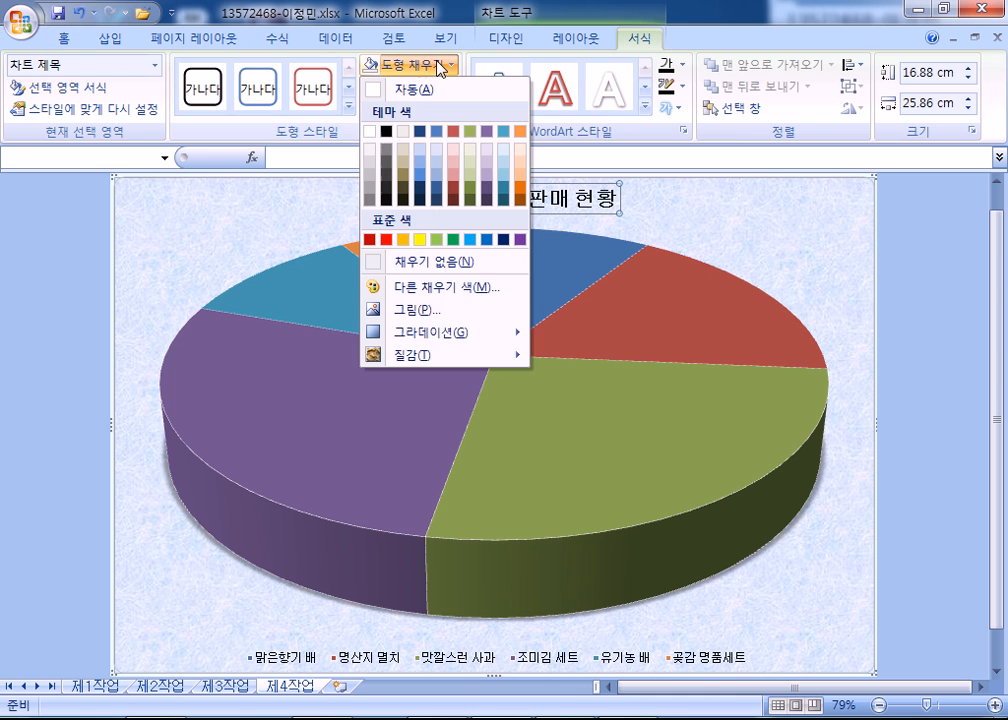
pyautogui.click(374, 133)
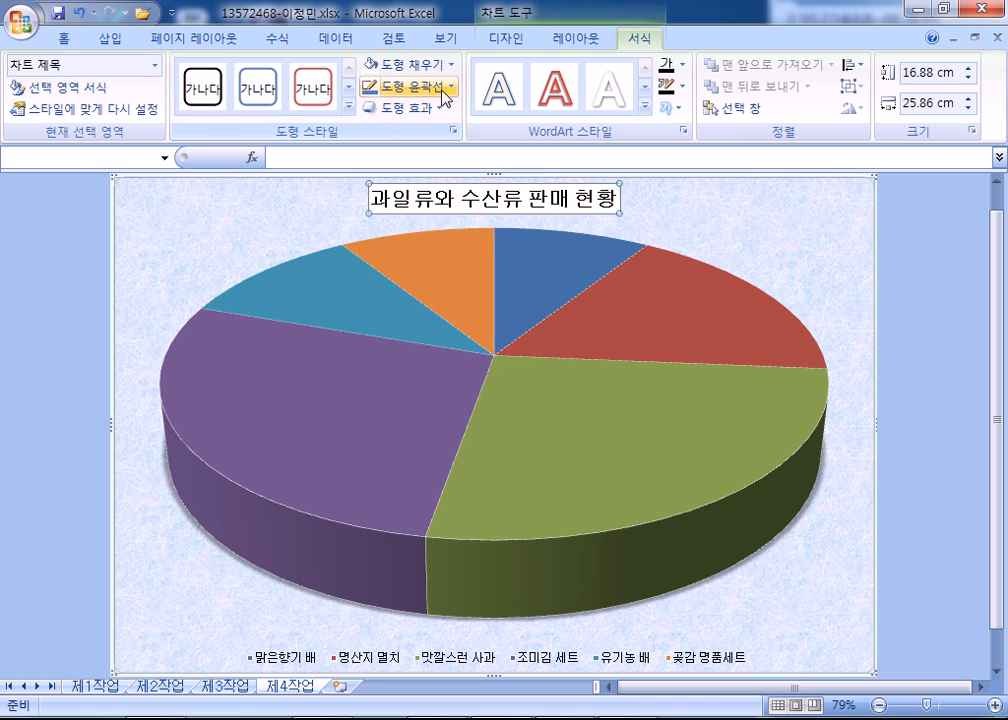
pyautogui.click(448, 87)
pyautogui.click(400, 106)
pyautogui.click(705, 210)
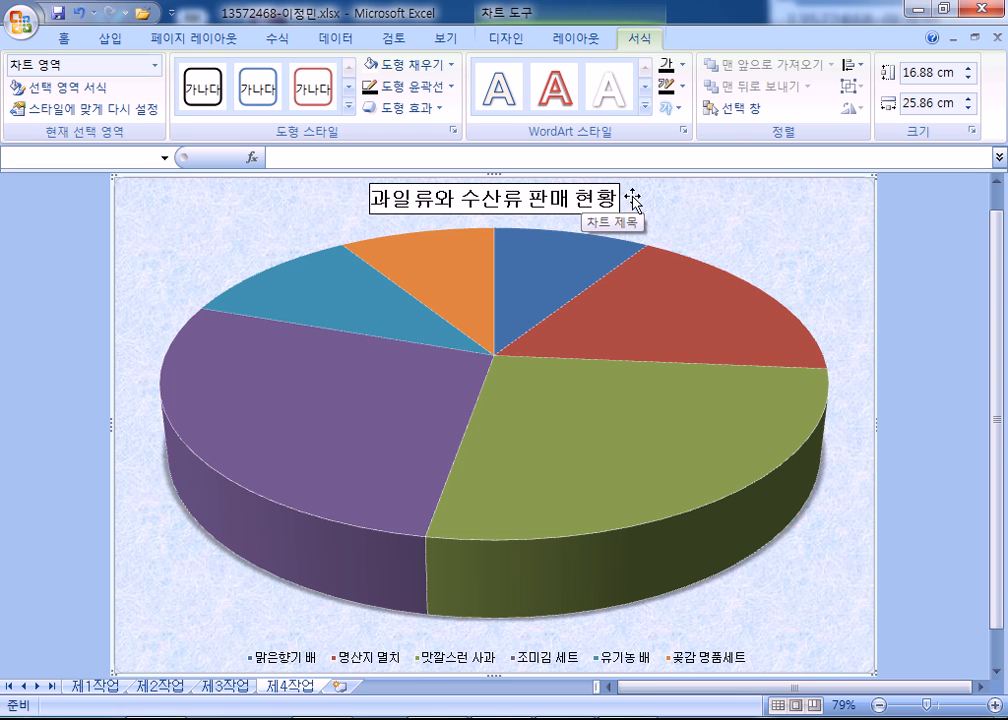
# Set the pie series' first slice angle to 30 degrees
pyautogui.moveTo(725, 307)
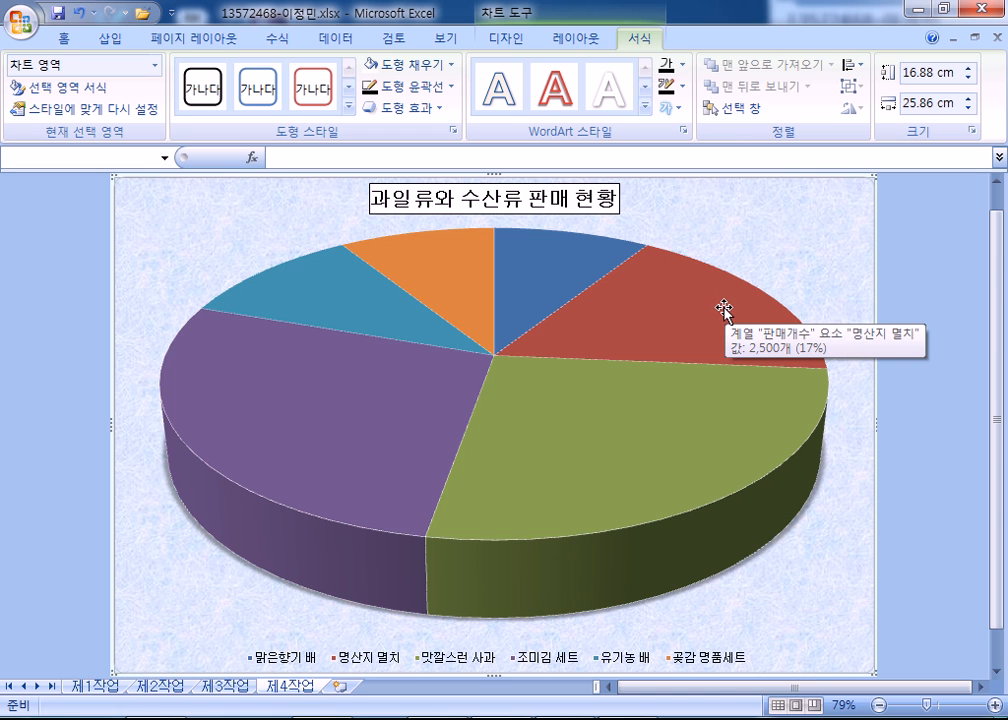
pyautogui.rightClick(672, 314)
pyautogui.click(740, 488)
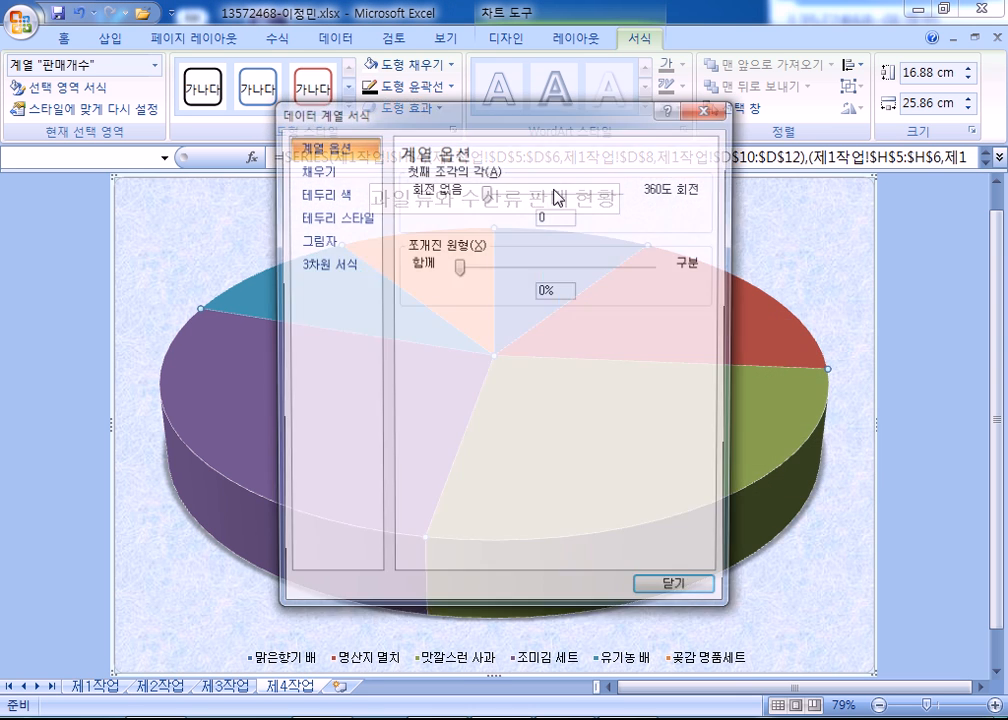
pyautogui.moveTo(500, 128); pyautogui.dragTo(717, 105)
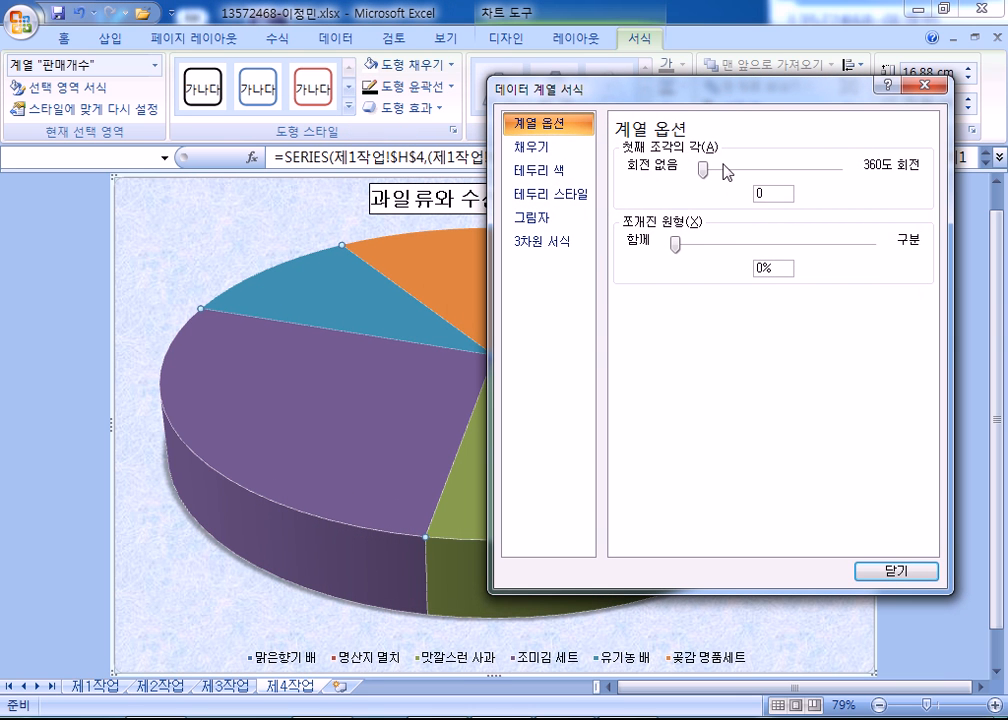
pyautogui.doubleClick(781, 195)
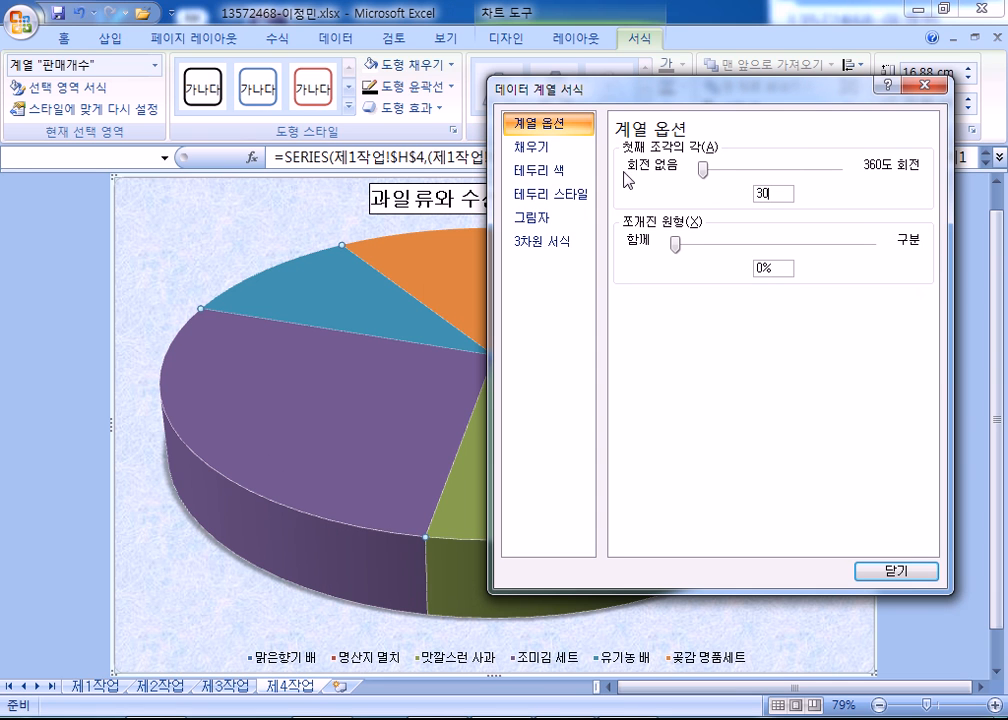
pyautogui.press('Tab')
pyautogui.moveTo(347, 350)
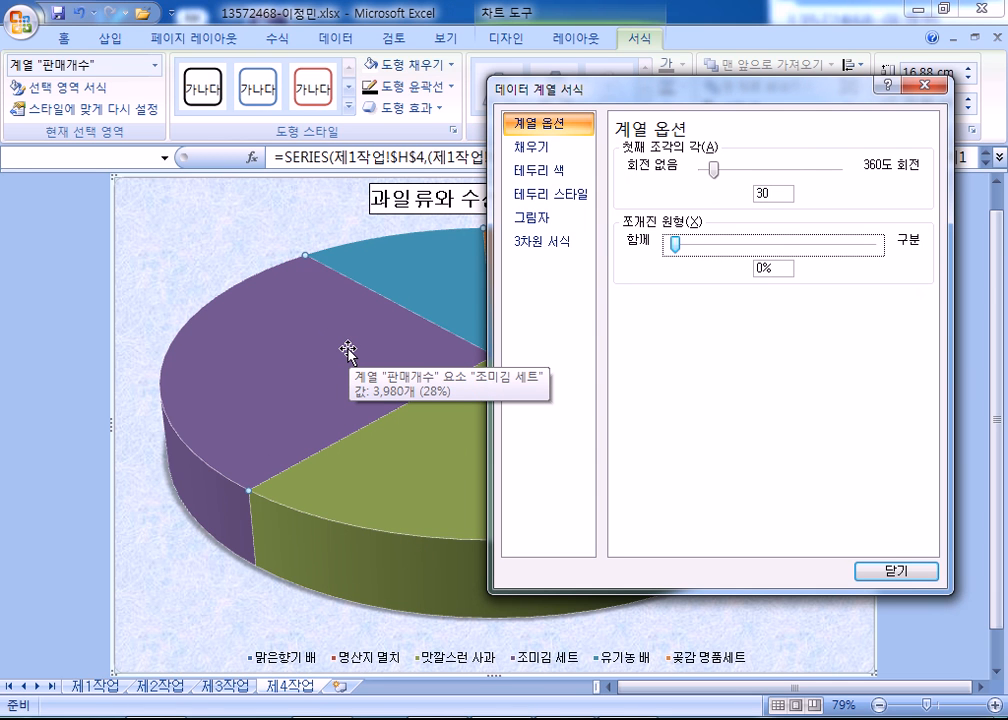
pyautogui.moveTo(592, 100); pyautogui.dragTo(909, 176)
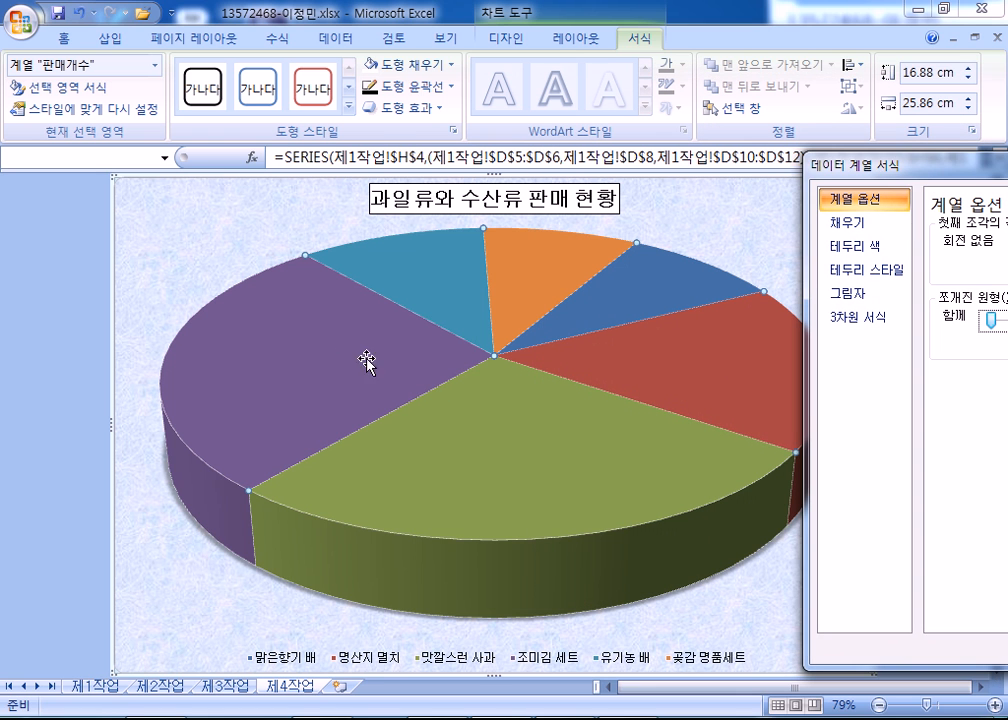
# Add data labels to the pie slices and include the percentage and category name in them
pyautogui.rightClick(264, 345)
pyautogui.click(340, 475)
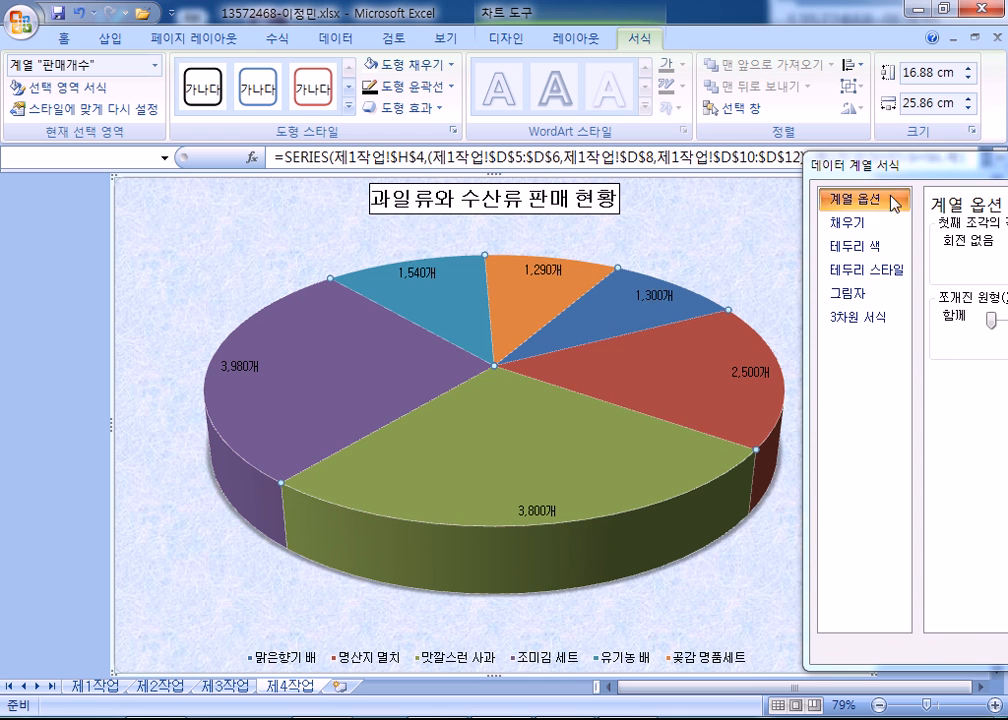
pyautogui.moveTo(930, 170); pyautogui.dragTo(470, 47)
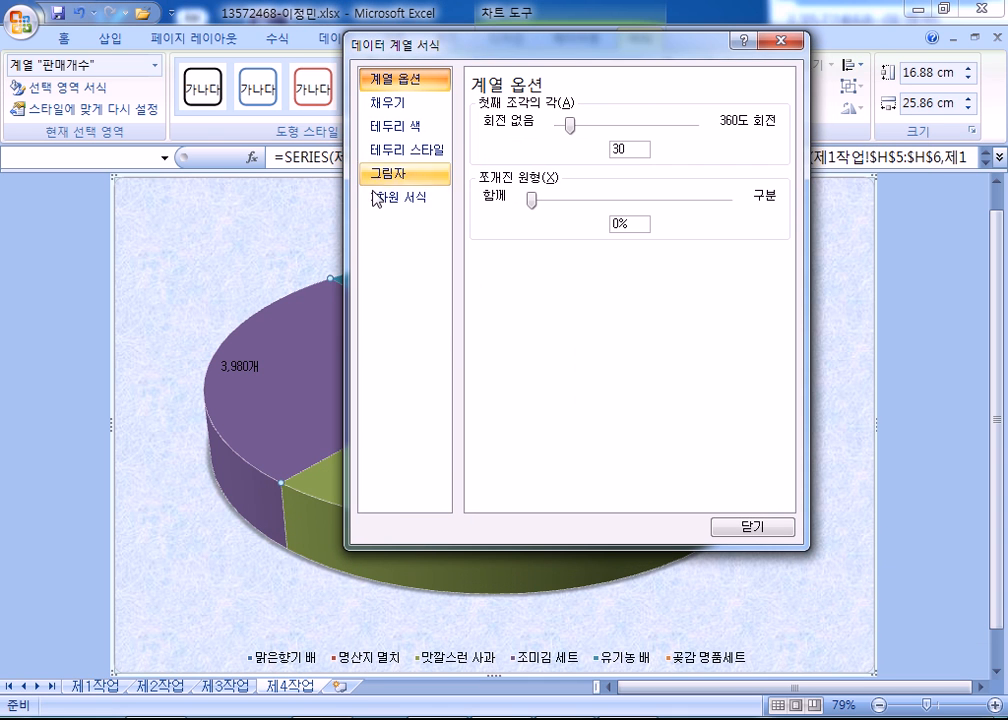
pyautogui.click(252, 367)
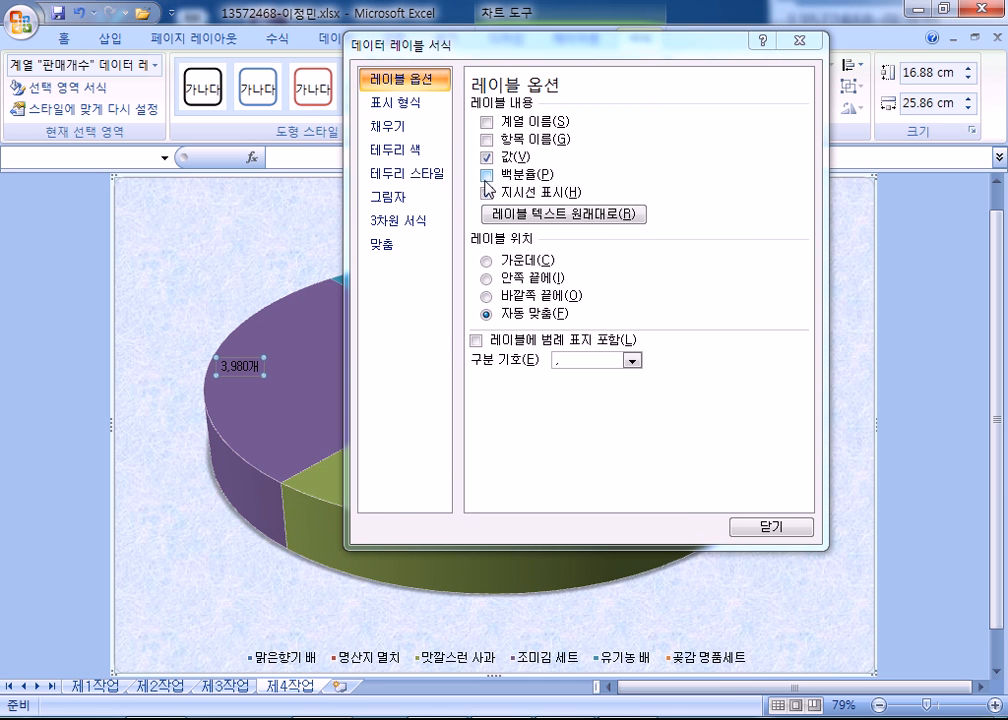
pyautogui.click(487, 177)
pyautogui.click(487, 157)
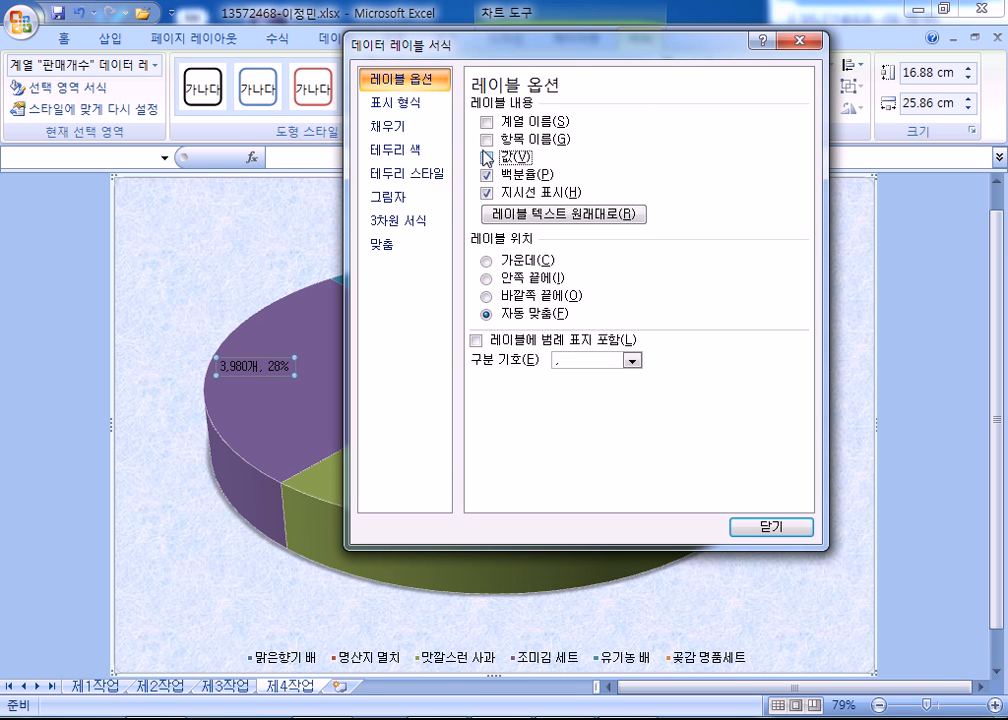
pyautogui.click(487, 139)
# Limit the data labels to the category name and percentage, excluding the value
pyautogui.moveTo(551, 46); pyautogui.dragTo(684, 117)
pyautogui.click(436, 121)
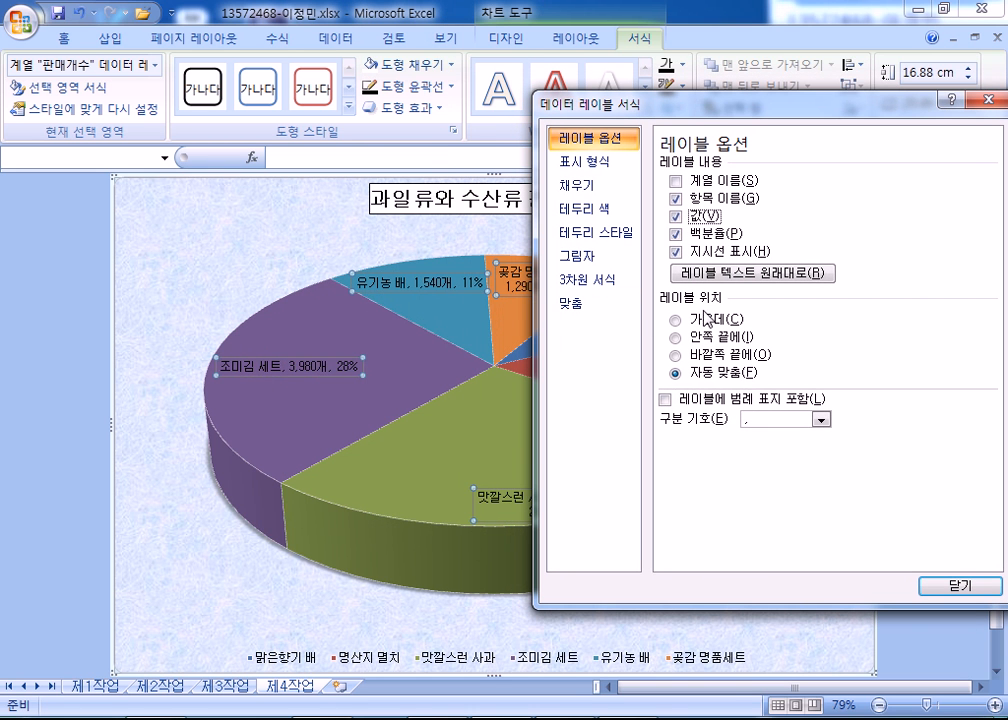
pyautogui.click(676, 199)
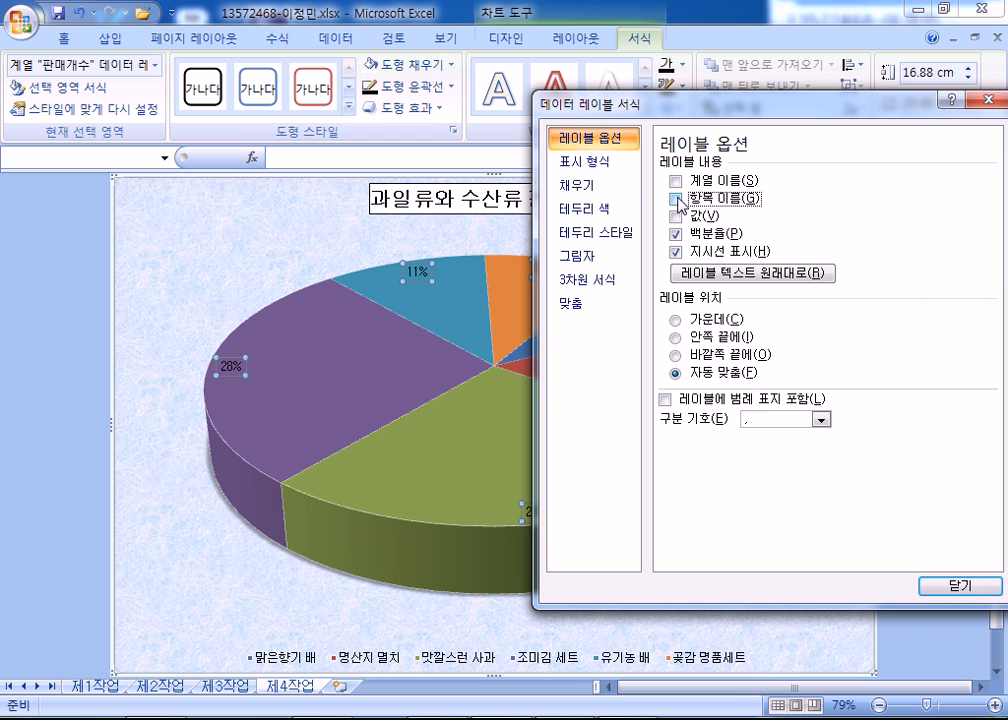
pyautogui.click(676, 199)
pyautogui.click(676, 234)
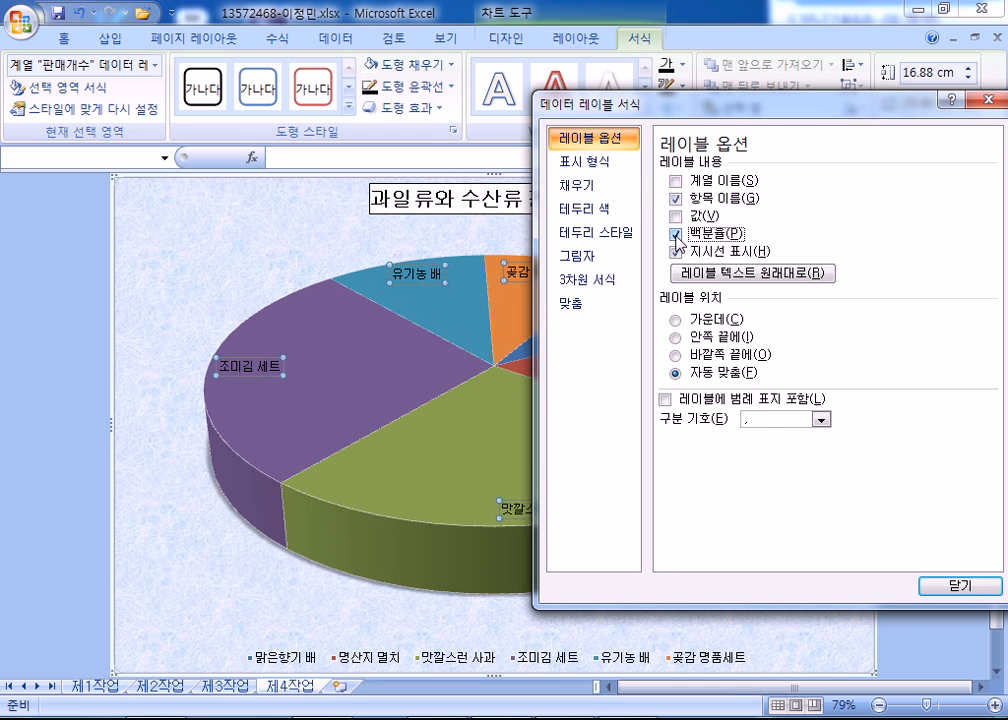
pyautogui.click(676, 234)
pyautogui.moveTo(574, 102); pyautogui.dragTo(558, 34)
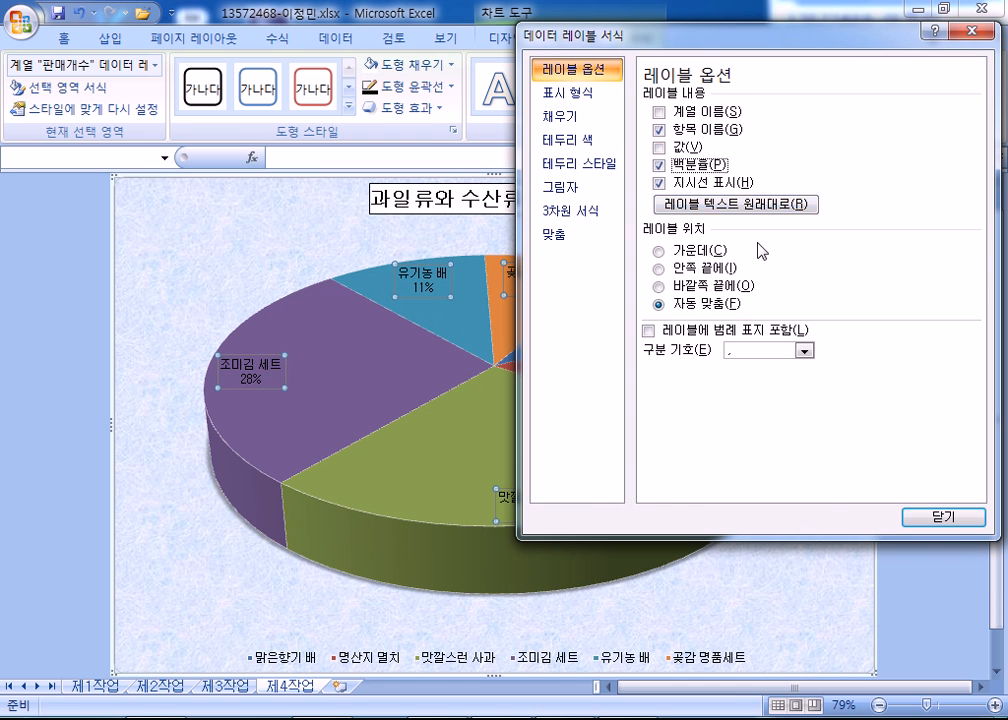
# Try the comma and semicolon separators for the data labels and settle on the new line separator (줄 바꿈)
pyautogui.click(804, 350)
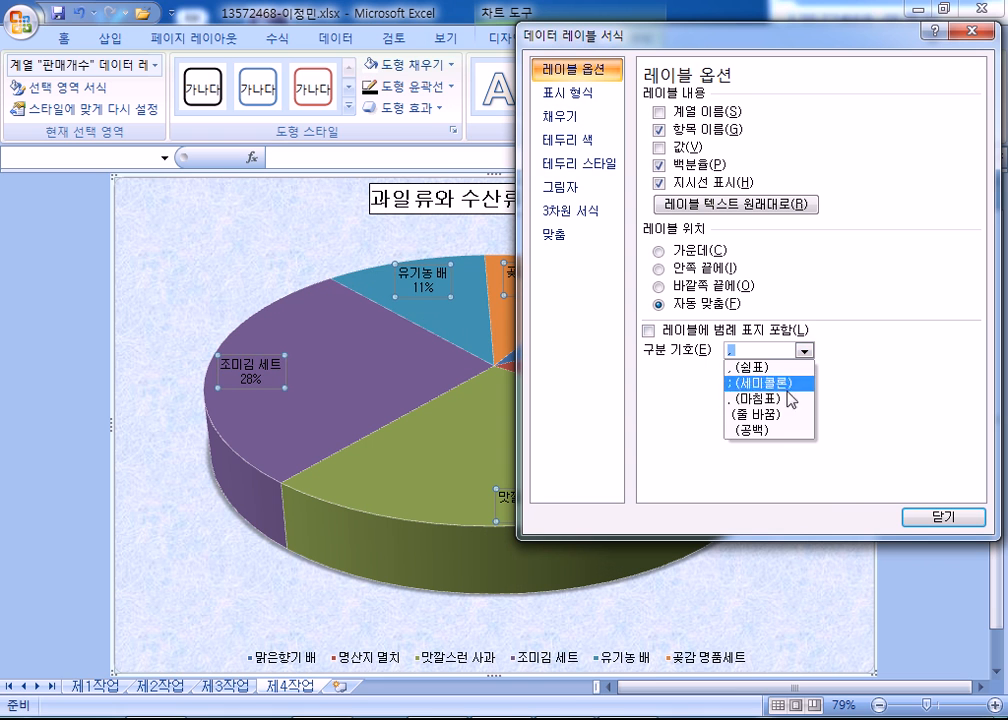
pyautogui.click(783, 417)
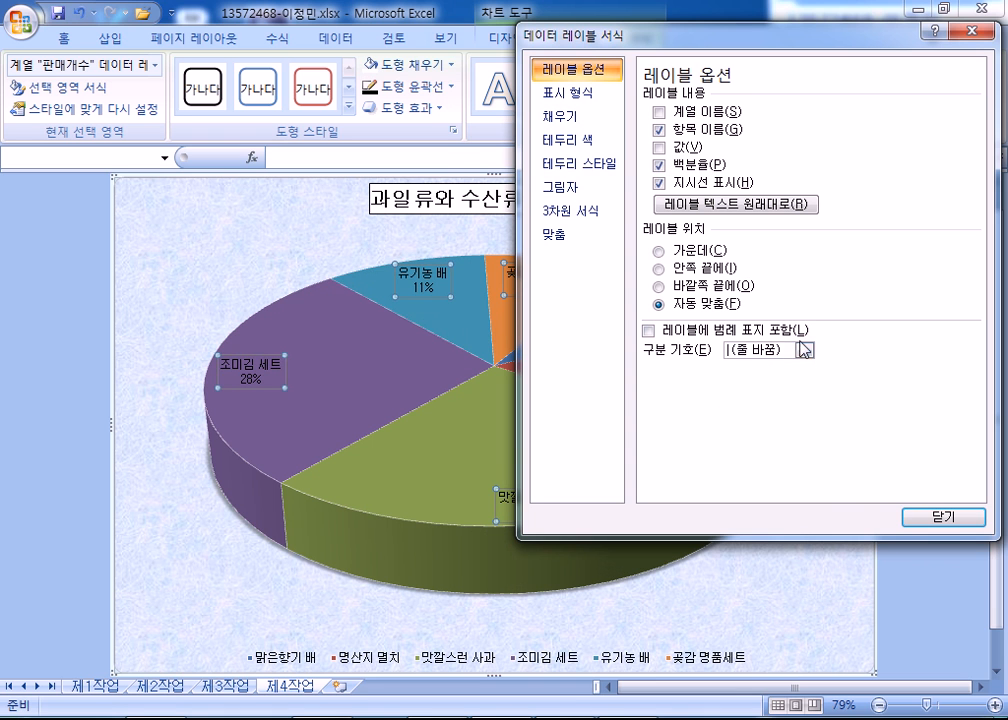
pyautogui.click(806, 351)
pyautogui.click(765, 367)
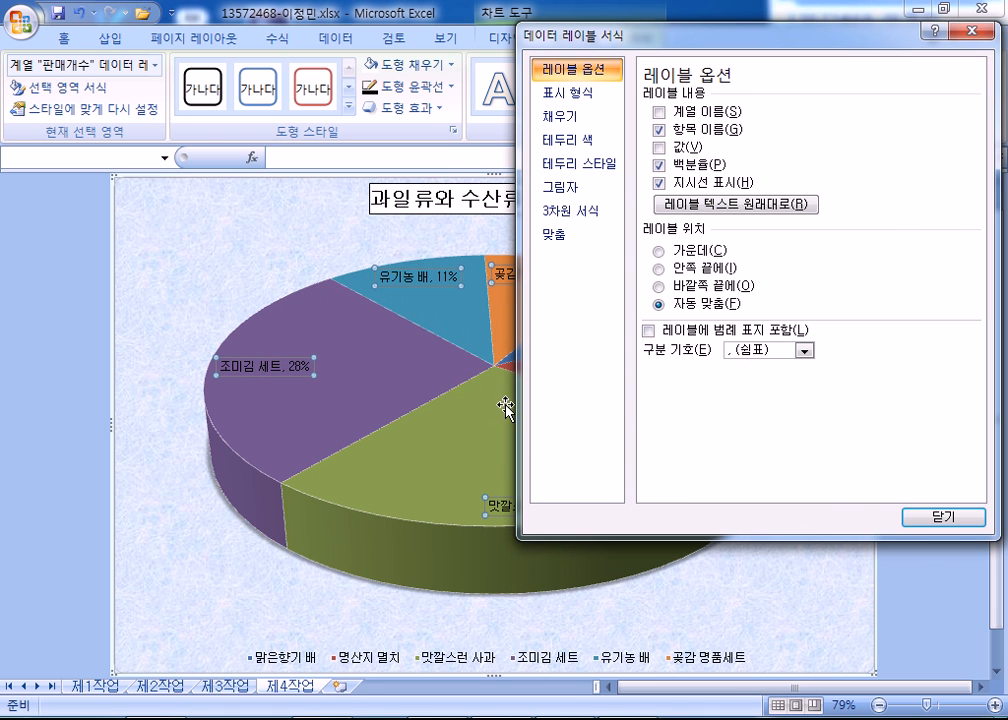
pyautogui.click(805, 351)
pyautogui.click(790, 382)
pyautogui.click(804, 350)
pyautogui.click(783, 415)
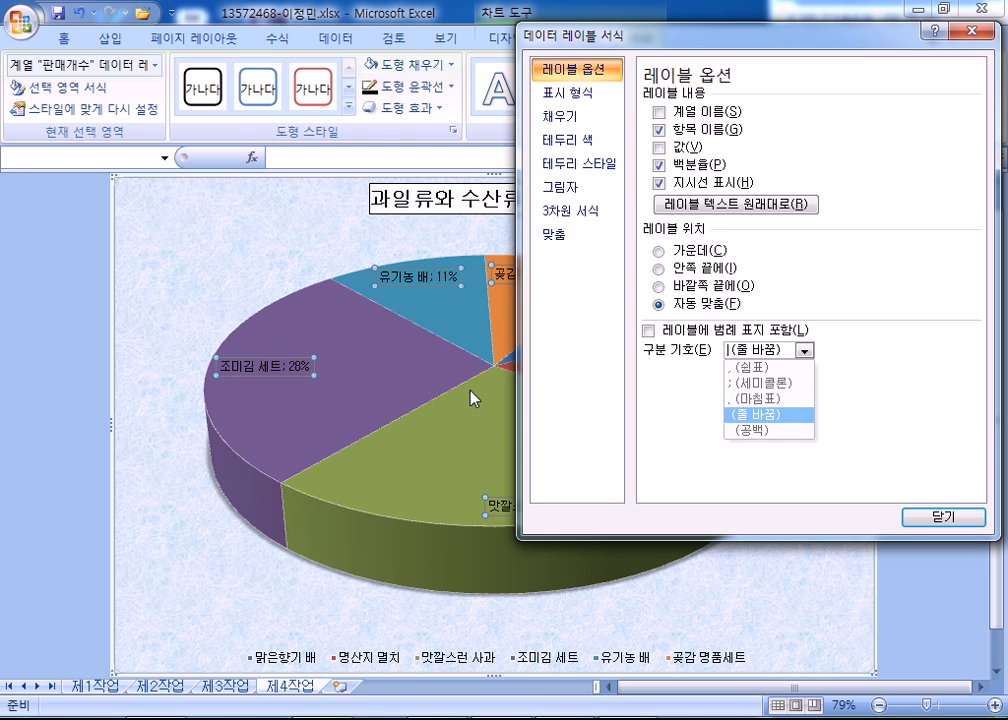
# Turn off the leader lines for the data labels
pyautogui.moveTo(690, 33); pyautogui.dragTo(626, 53)
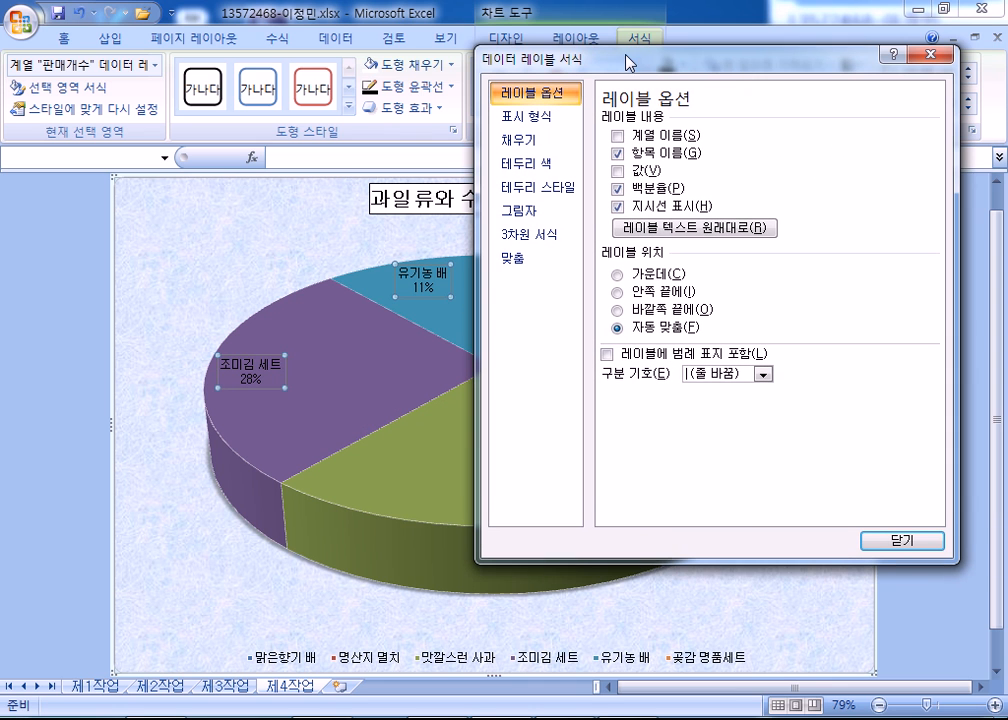
pyautogui.click(618, 208)
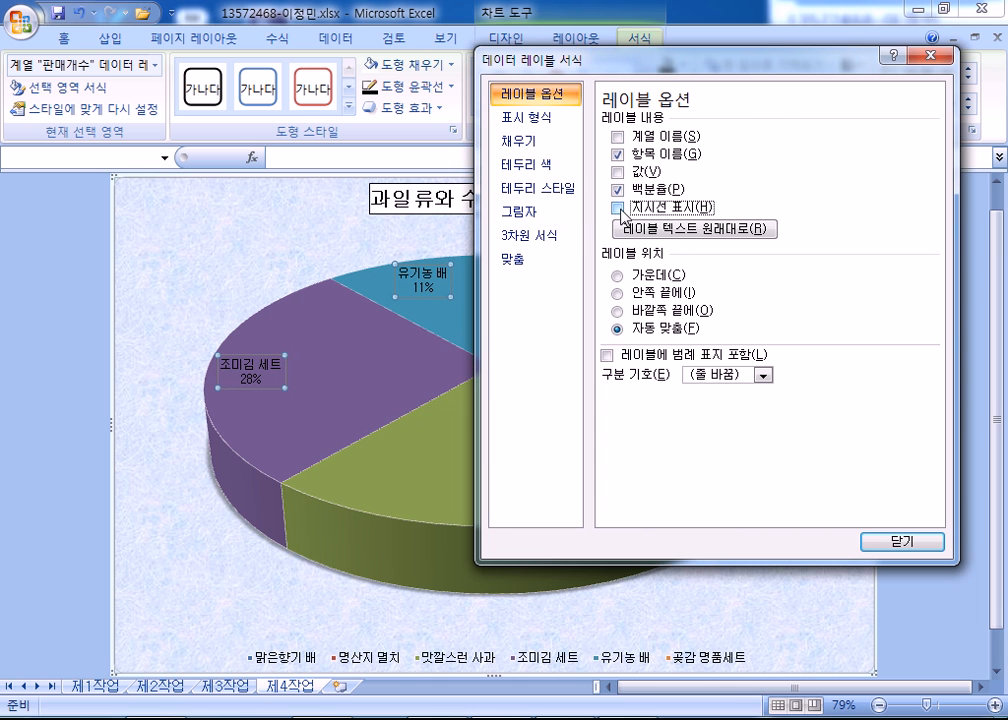
pyautogui.moveTo(640, 66); pyautogui.dragTo(879, 70)
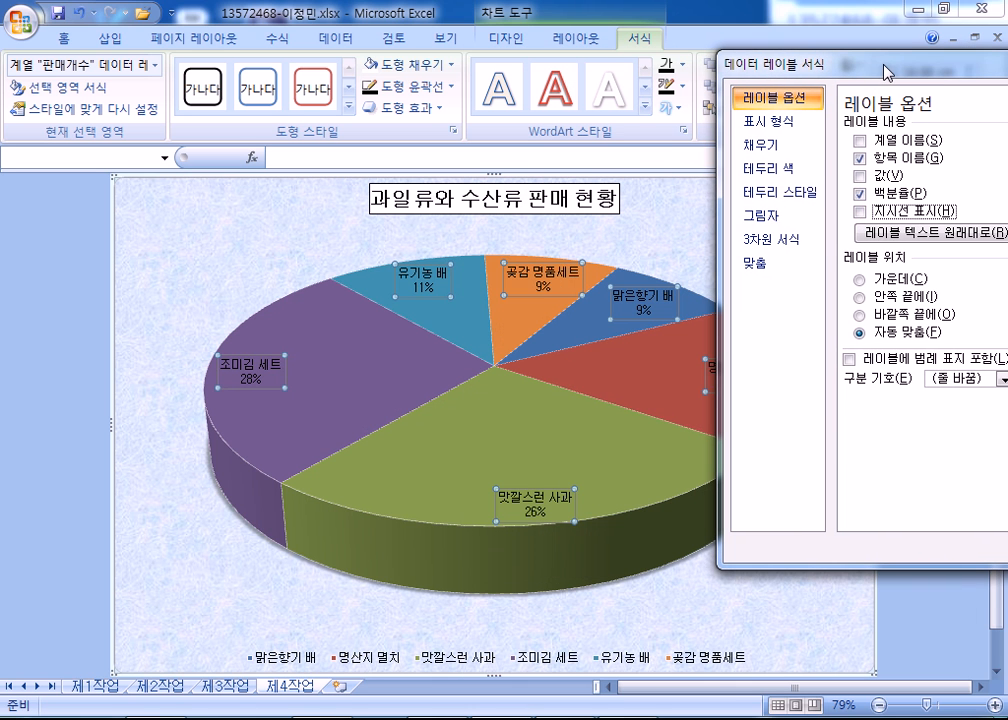
# Pull only the 조미김 세트 slice outward from the pie by about 7%
pyautogui.click(189, 290)
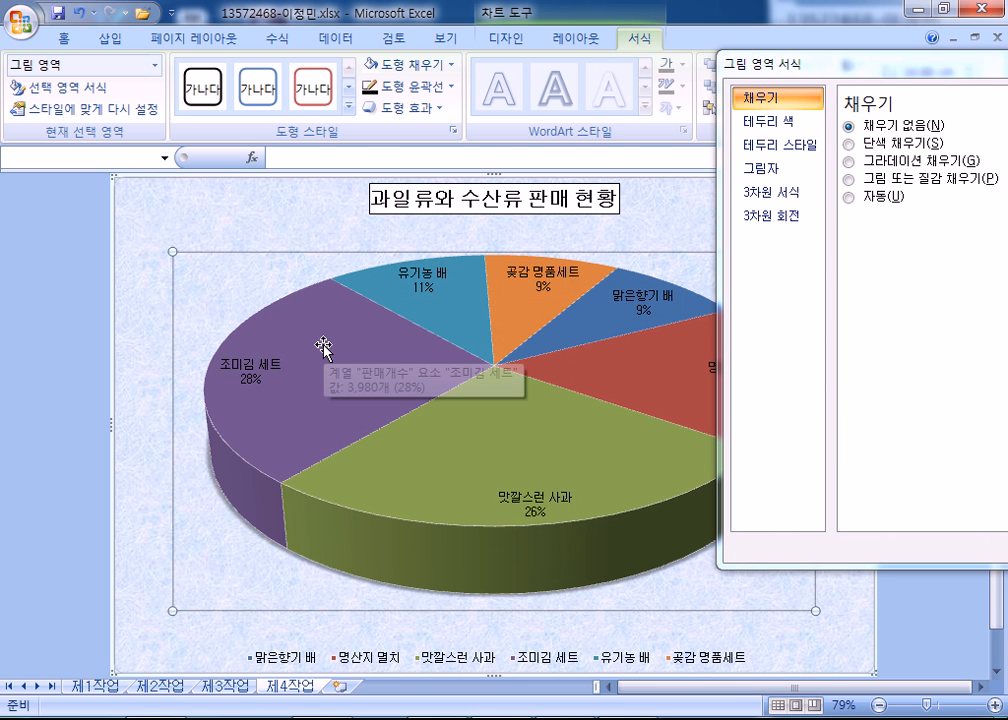
pyautogui.click(324, 345)
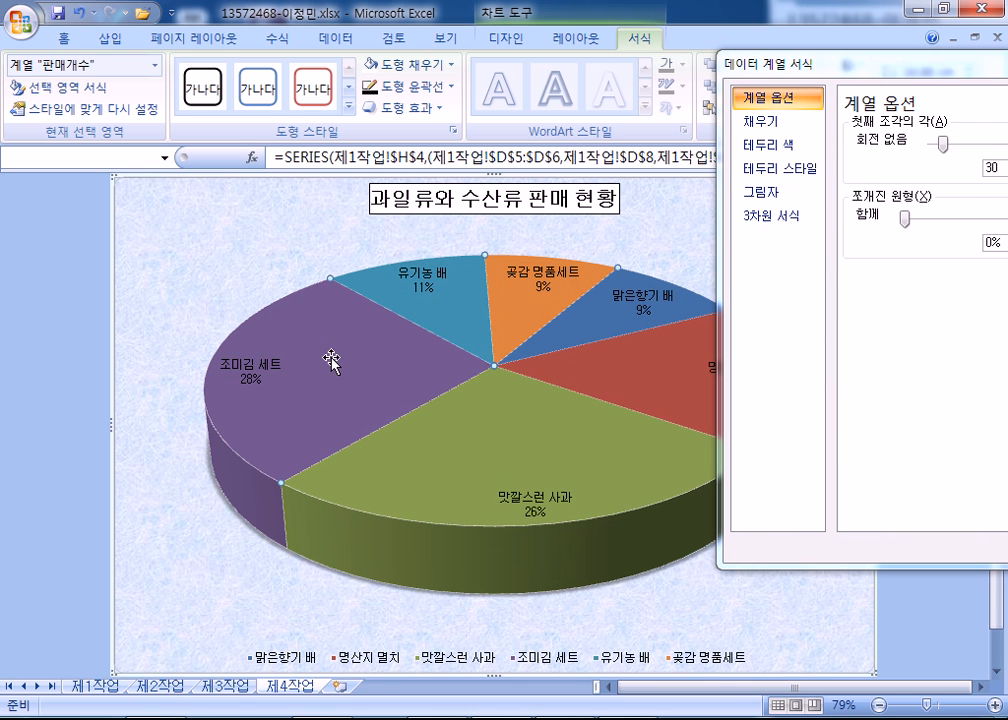
pyautogui.moveTo(356, 362); pyautogui.dragTo(331, 358)
pyautogui.moveTo(338, 362)
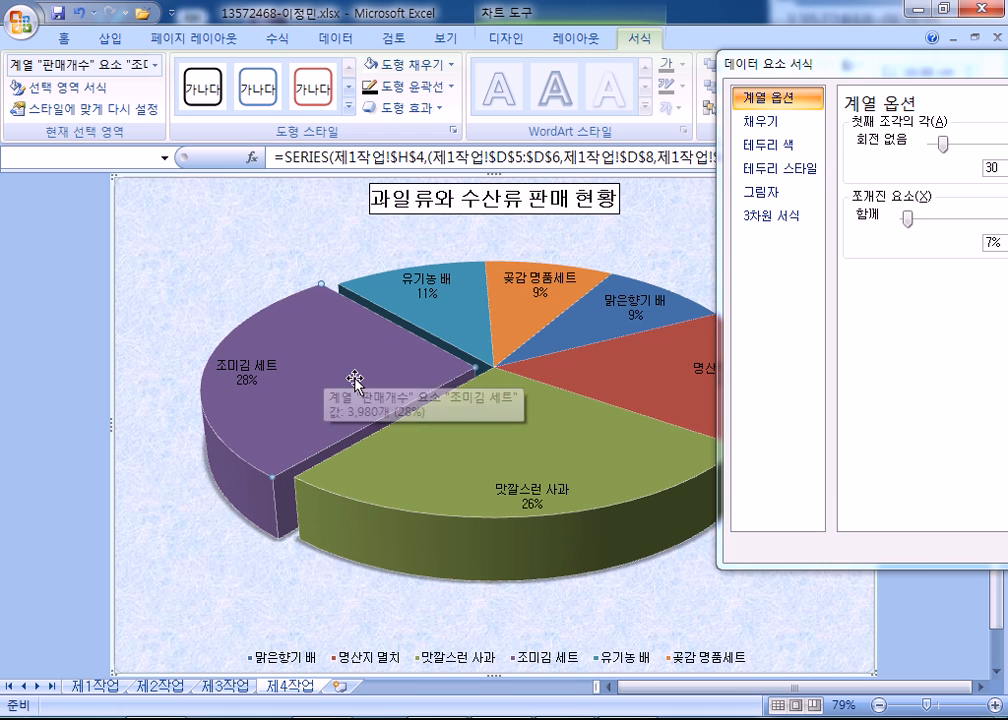
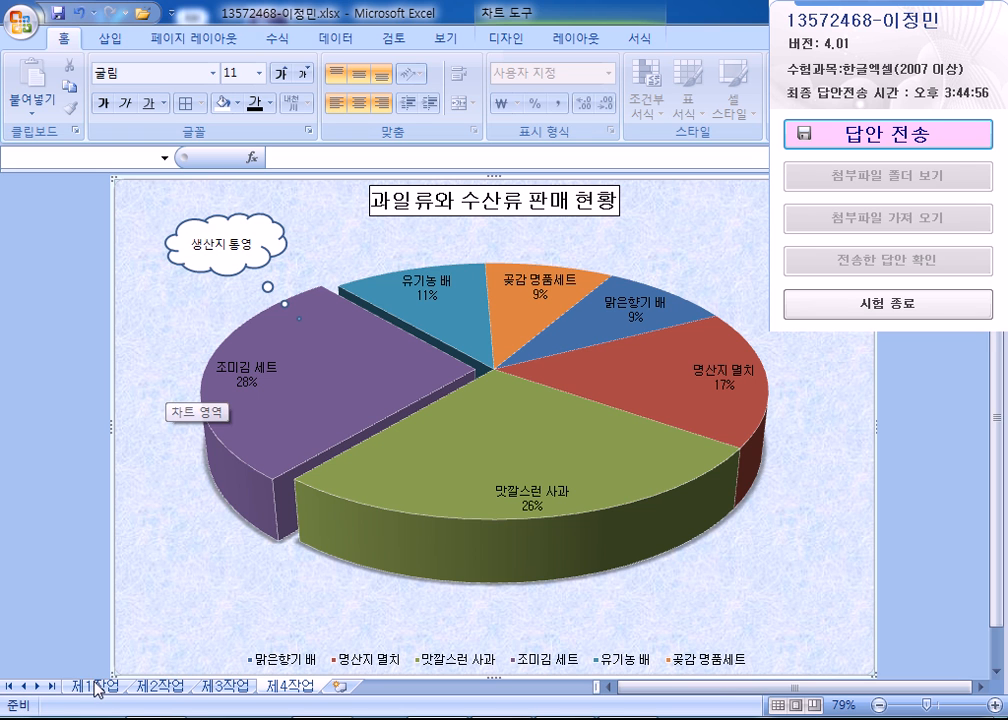
# Examine the 제2작업 sheet's data table, the filter criteria in rows 14–15 and the extracted table below, comparing their 생산자코드 headers
pyautogui.click(163, 687)
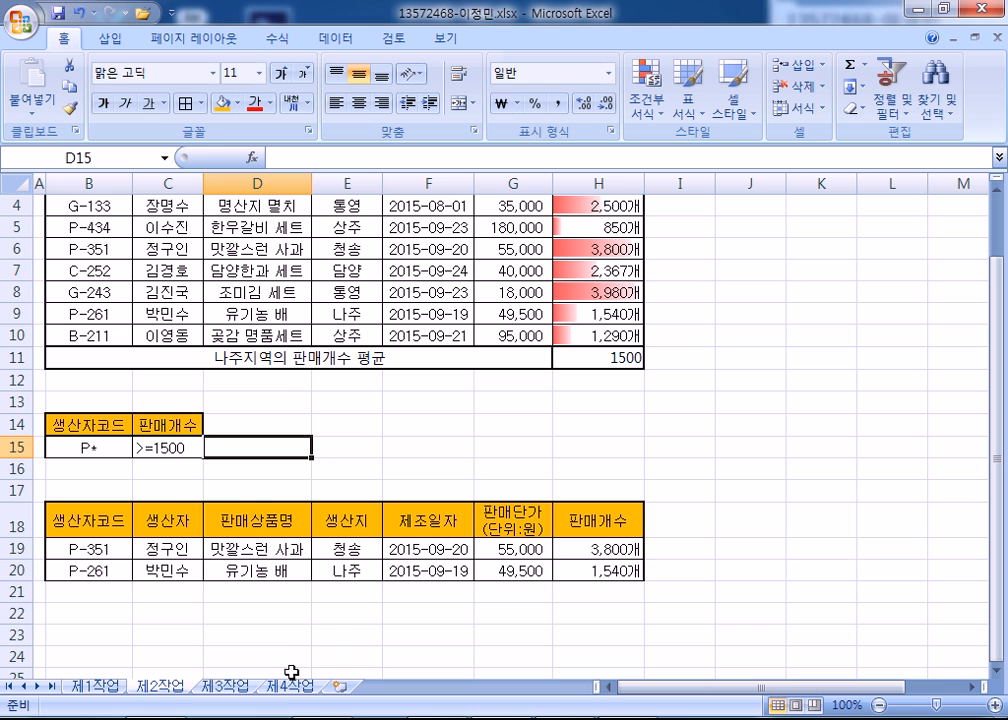
pyautogui.scroll(1, 115, 280)
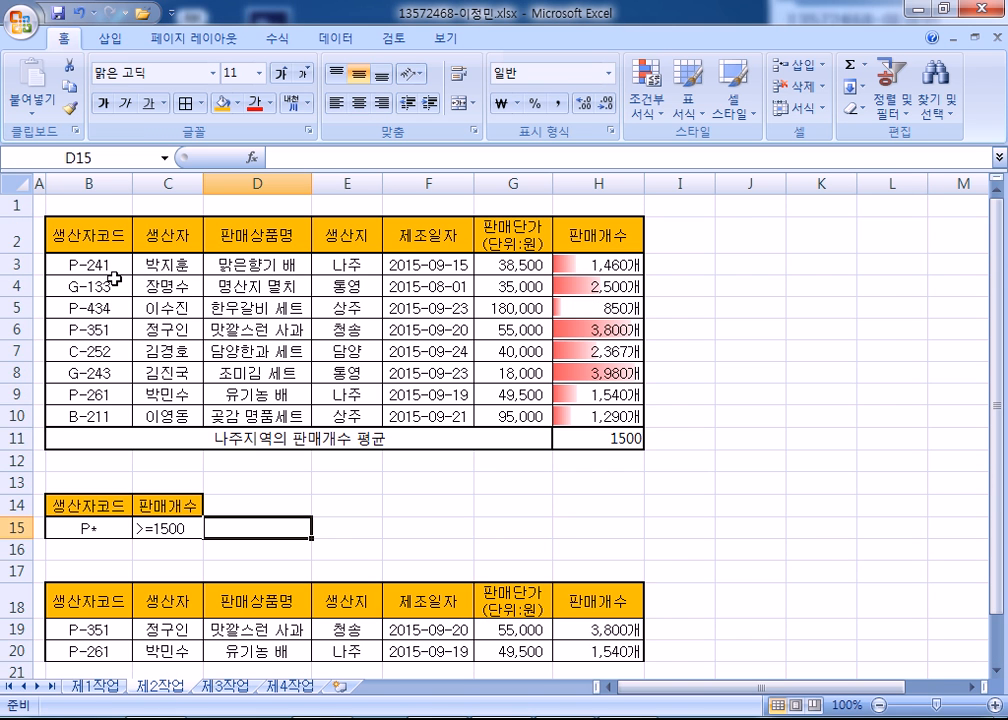
pyautogui.scroll(-2, 115, 276)
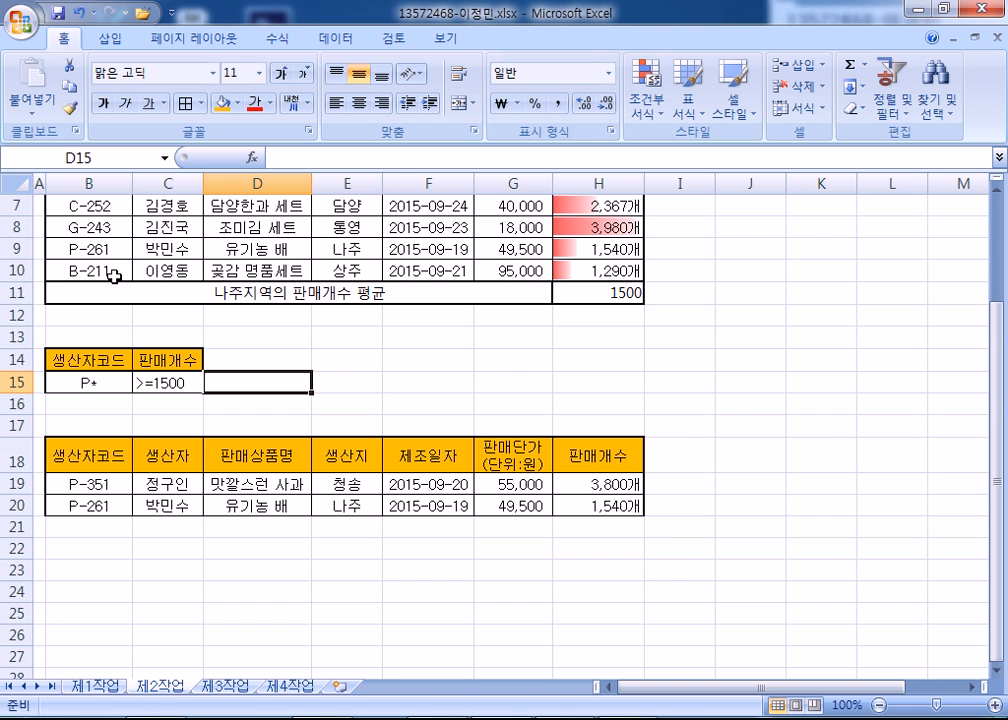
pyautogui.click(108, 467)
pyautogui.scroll(2, 108, 467)
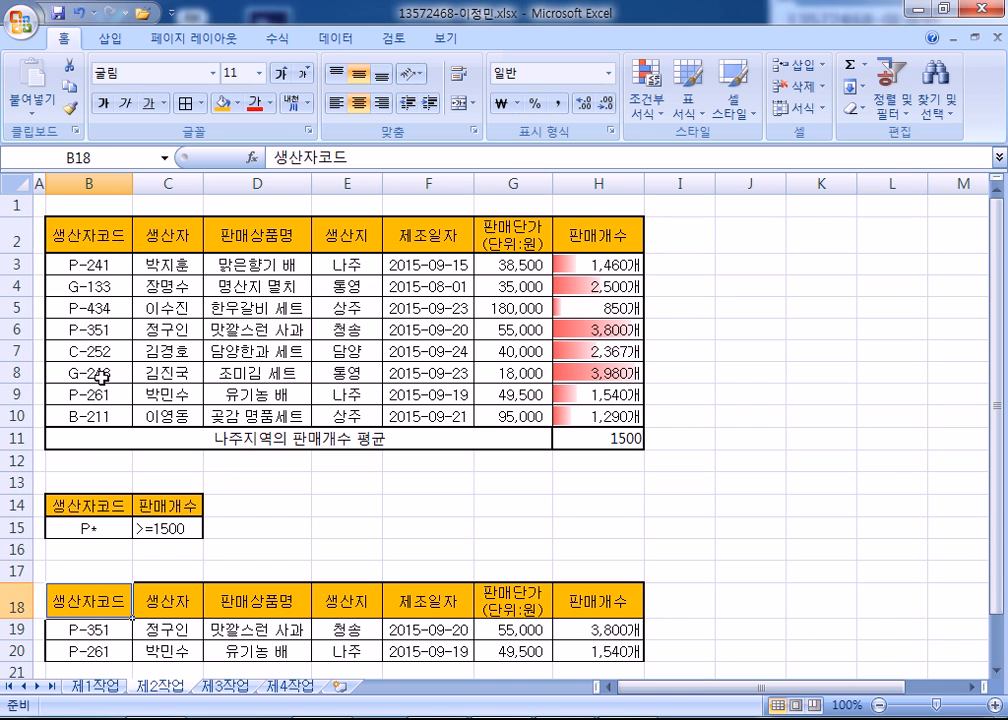
pyautogui.click(79, 225)
pyautogui.click(99, 508)
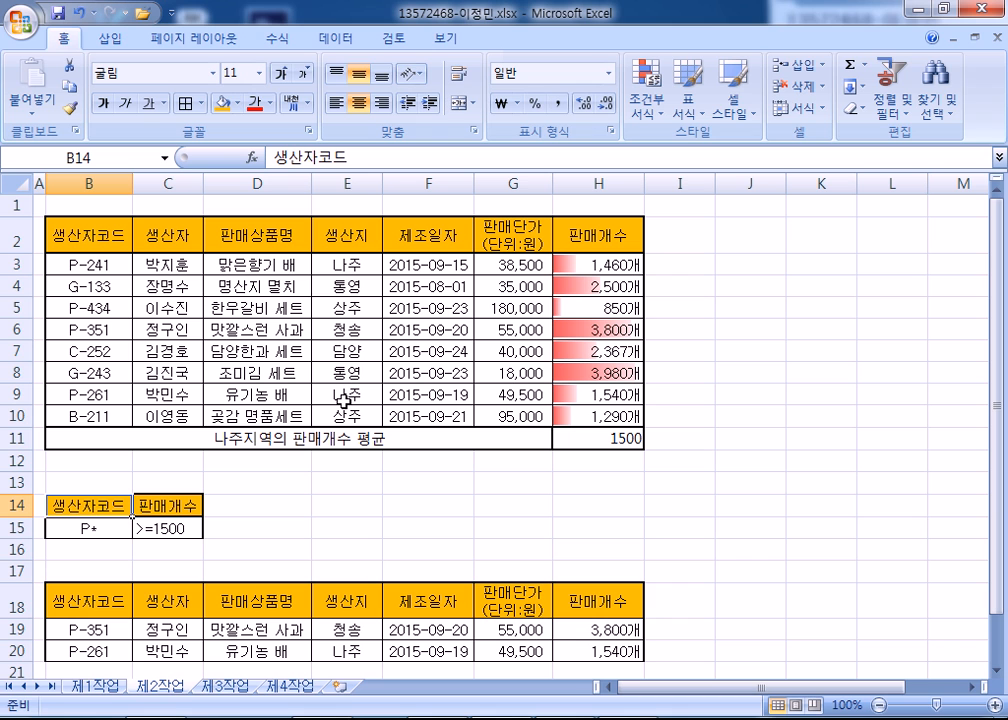
pyautogui.click(738, 510)
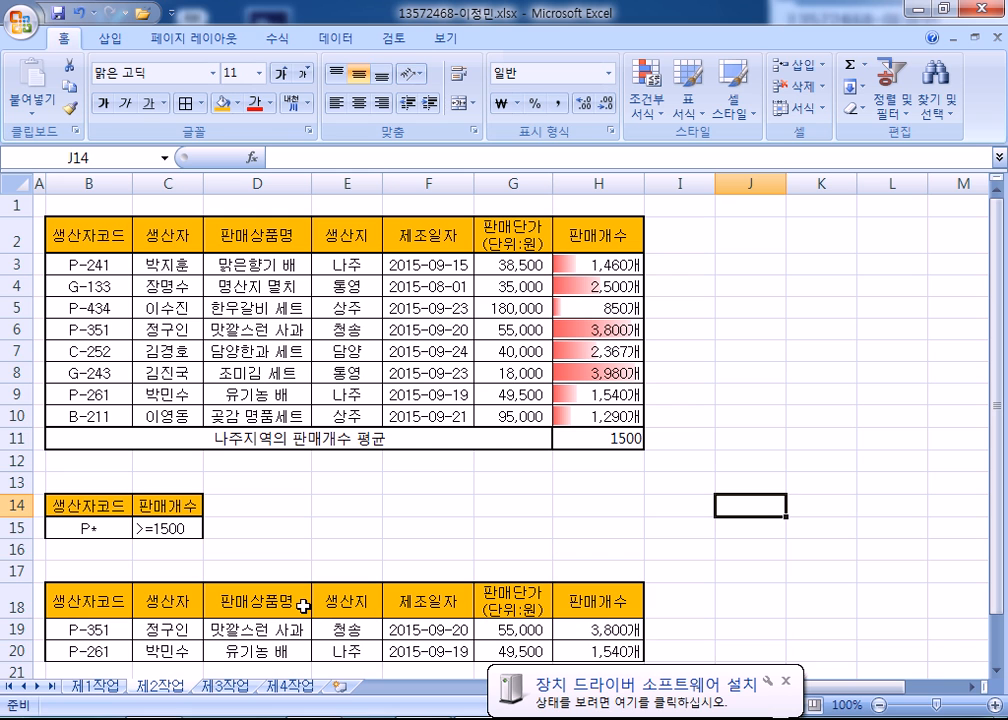
# Switch to Windows Explorer and look through the folders on 강사자료실 (D:), including 광고디자인_웹하드 백업 down to 타이포그래피\1주
pyautogui.press('super+e')
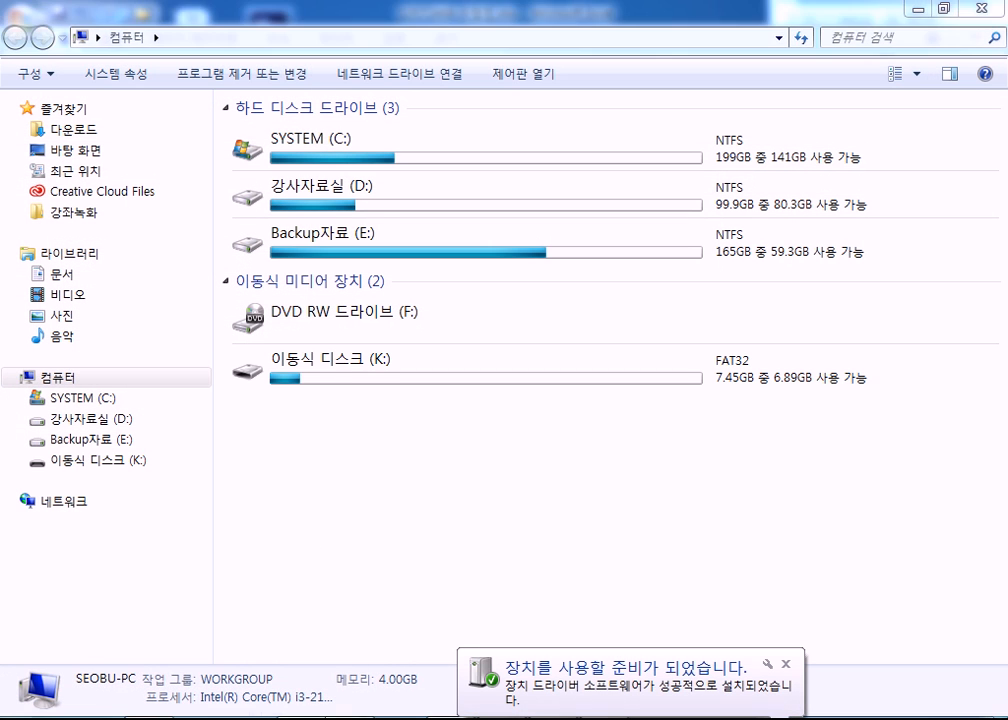
pyautogui.hotkey('alt', 'Tab')
pyautogui.hotkey('alt', 'Tab')
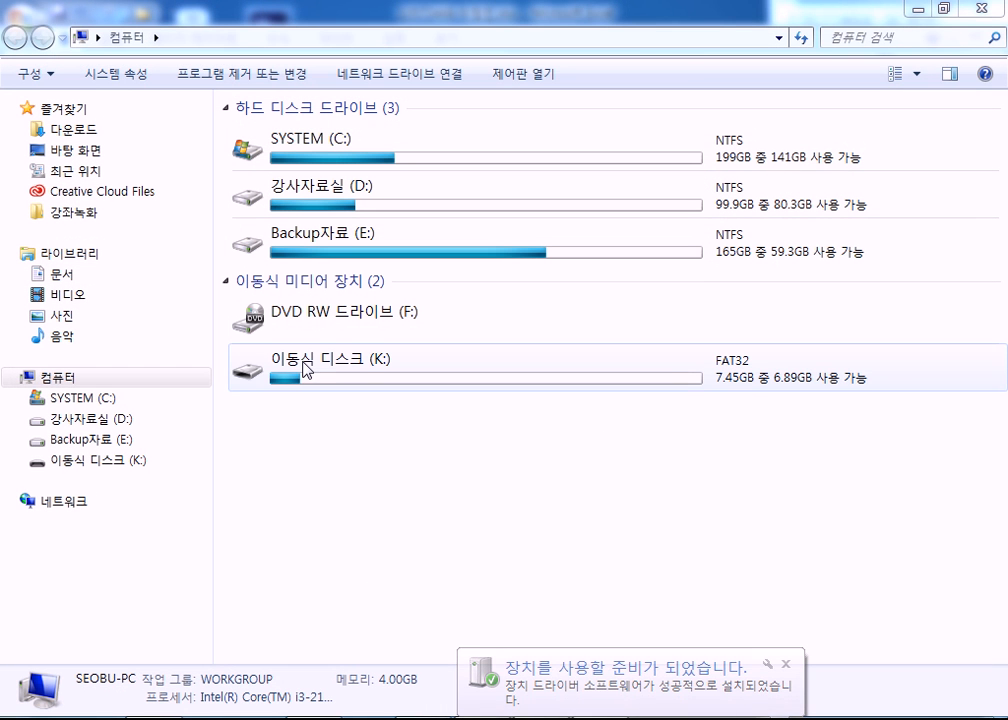
pyautogui.click(66, 421)
pyautogui.doubleClick(276, 233)
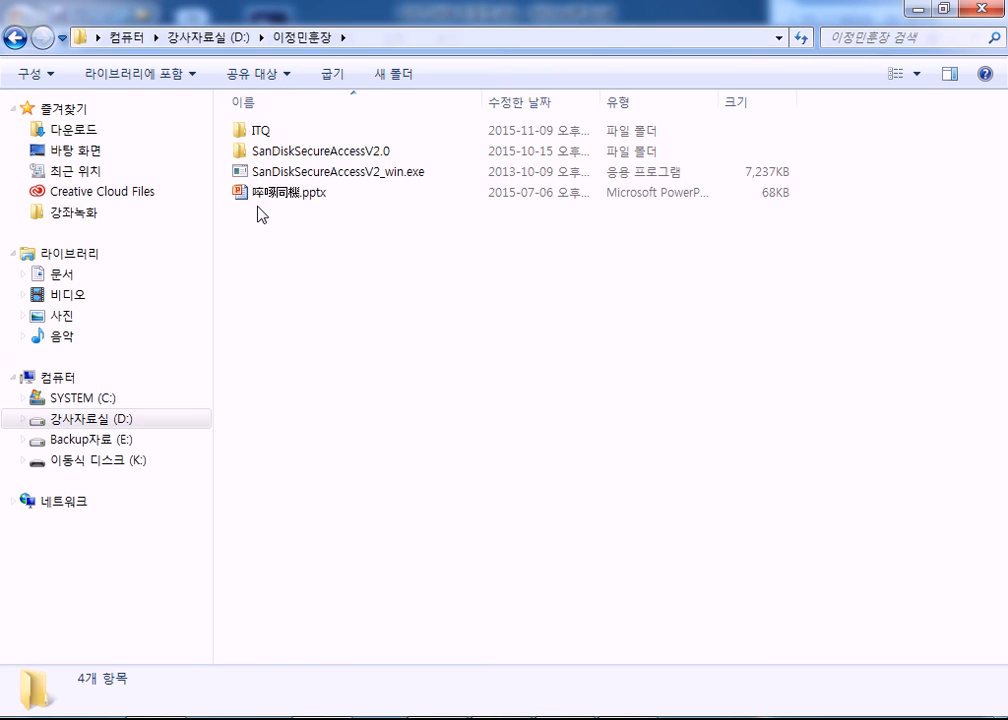
pyautogui.press('BackSpace')
pyautogui.doubleClick(262, 151)
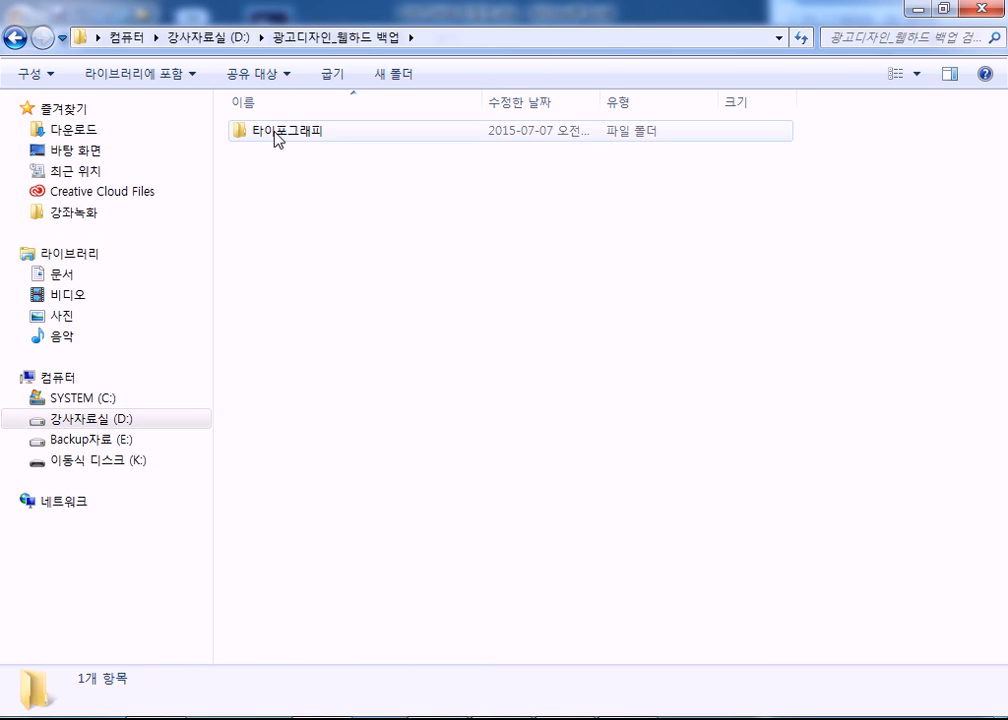
pyautogui.doubleClick(272, 130)
pyautogui.doubleClick(270, 130)
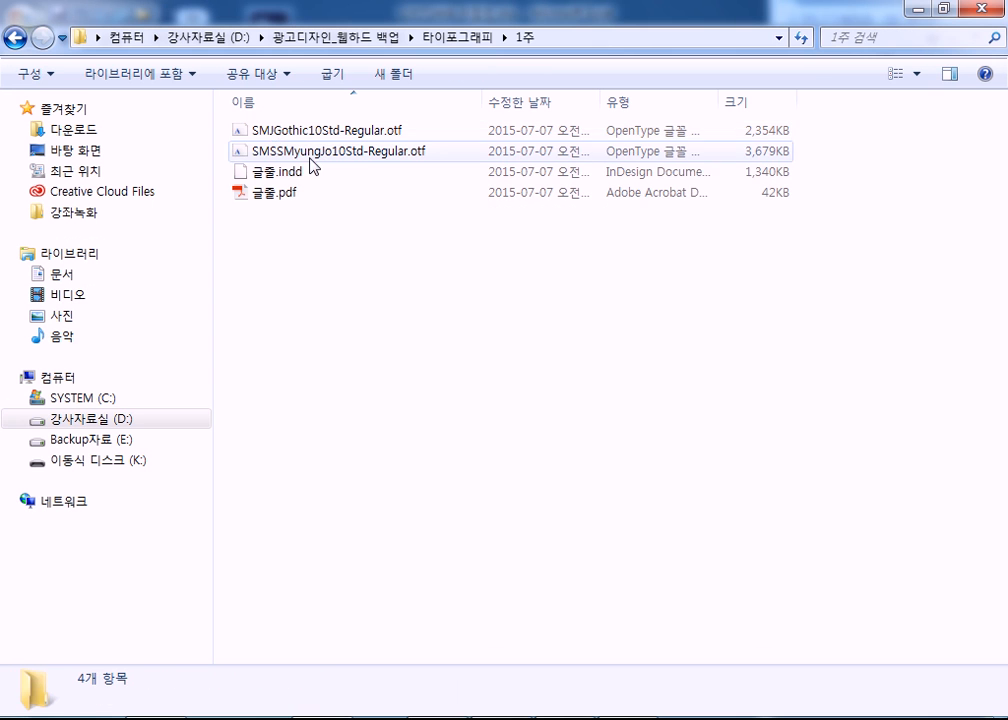
pyautogui.press('BackSpace')
pyautogui.press('BackSpace')
pyautogui.press('BackSpace')
pyautogui.press('BackSpace')
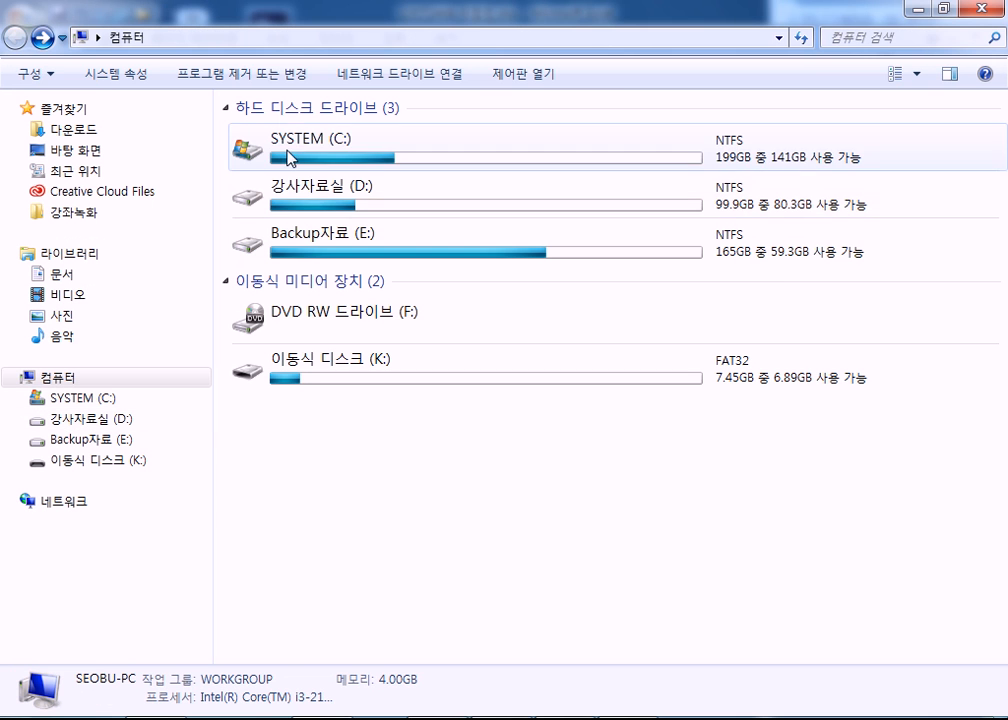
# Check the 프로그램모음 folder on Backup자료 (E:) and recheck the instructor's folder on 강사자료실 (D:)
pyautogui.doubleClick(286, 232)
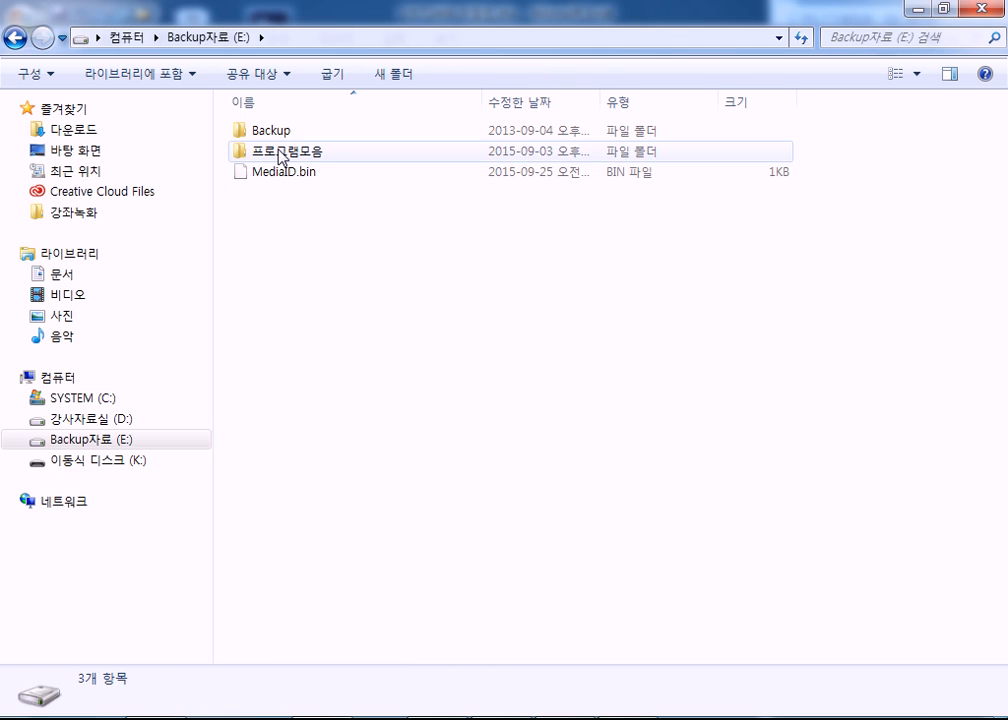
pyautogui.doubleClick(280, 156)
pyautogui.press('BackSpace')
pyautogui.press('BackSpace')
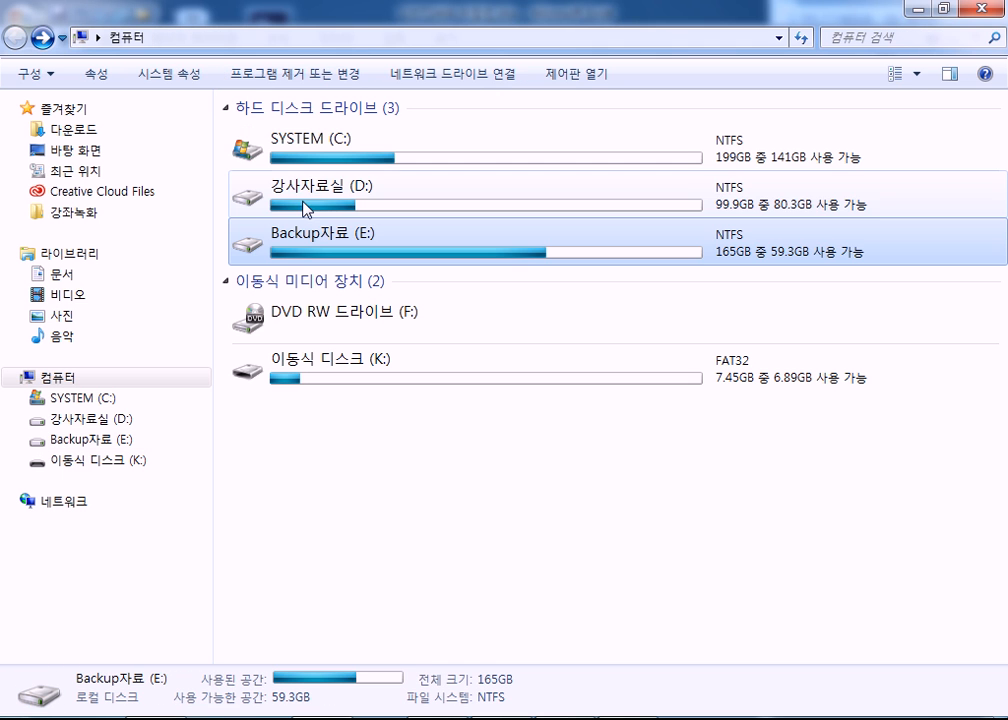
pyautogui.doubleClick(299, 187)
pyautogui.click(285, 236)
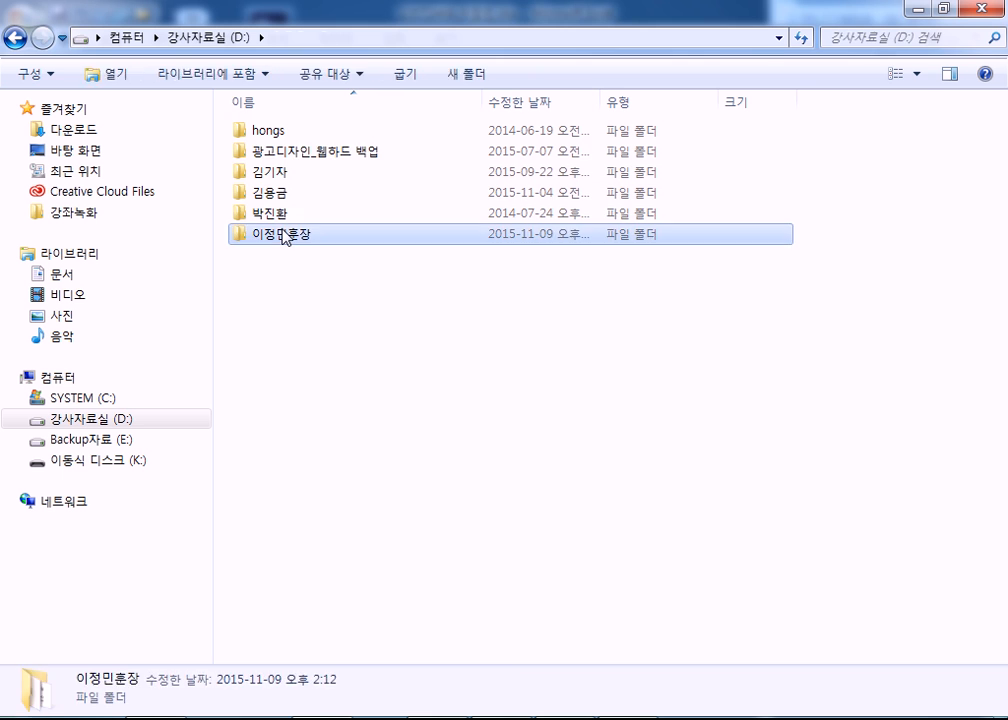
pyautogui.doubleClick(285, 236)
pyautogui.press('BackSpace')
pyautogui.press('BackSpace')
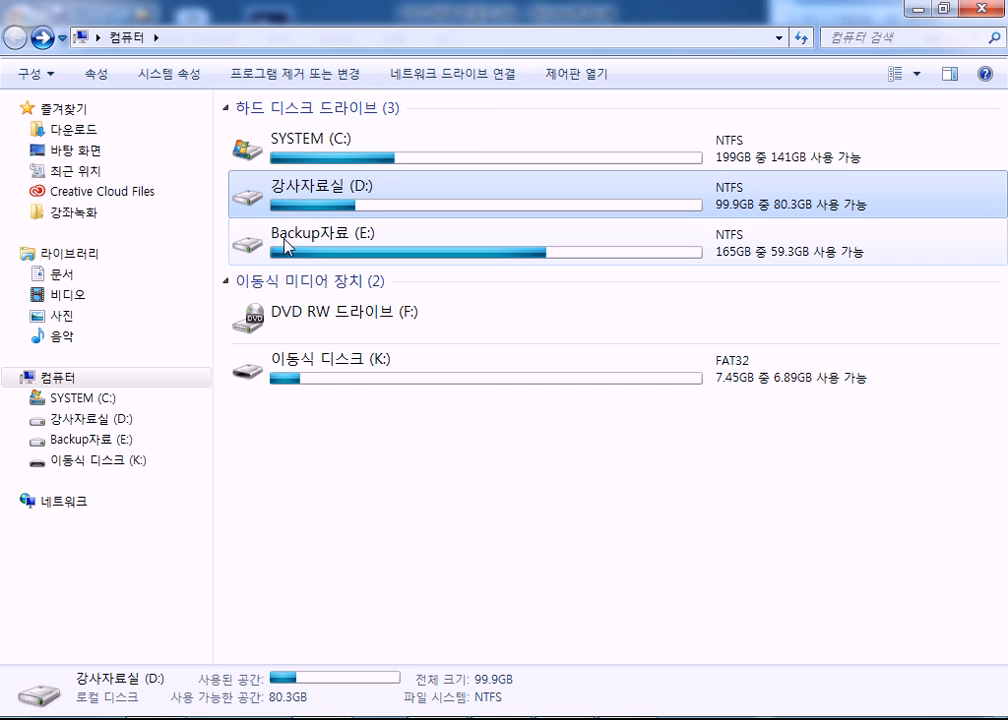
# Copy the 한글 2007 folder from 프로그램모음 on Backup자료 (E:) to the removable disk (K:)
pyautogui.doubleClick(288, 243)
pyautogui.doubleClick(280, 149)
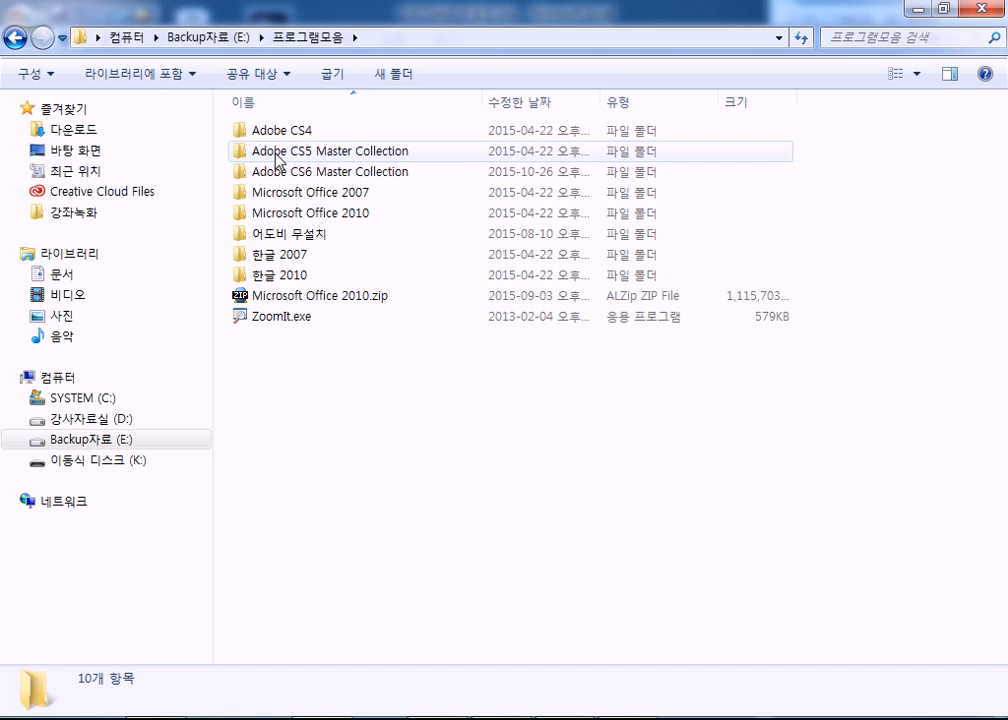
pyautogui.click(276, 254)
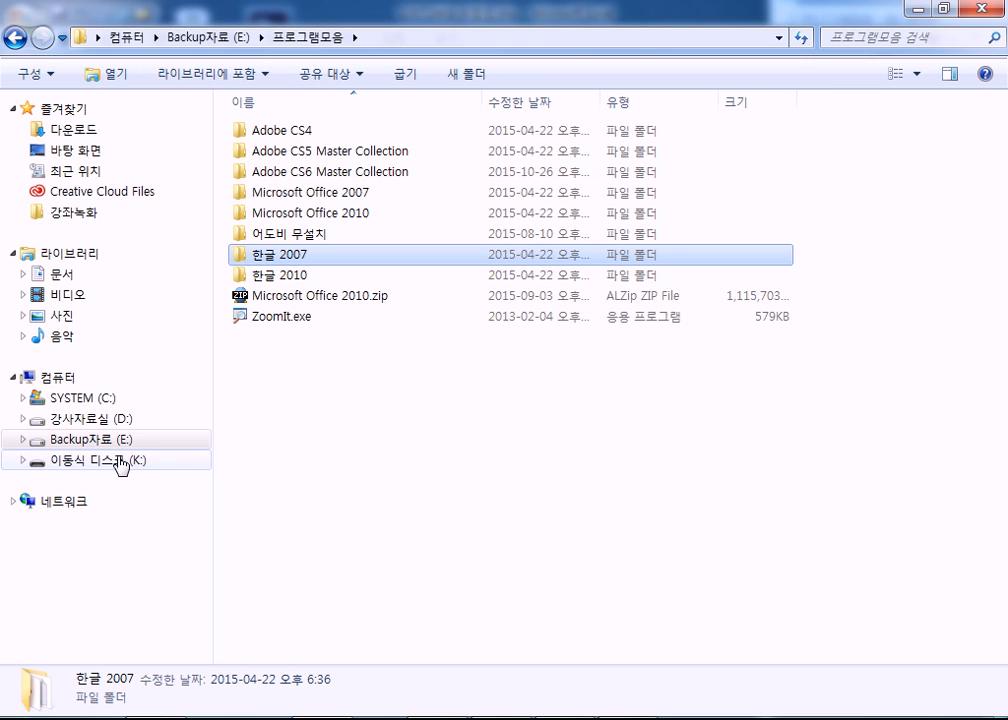
pyautogui.click(118, 461)
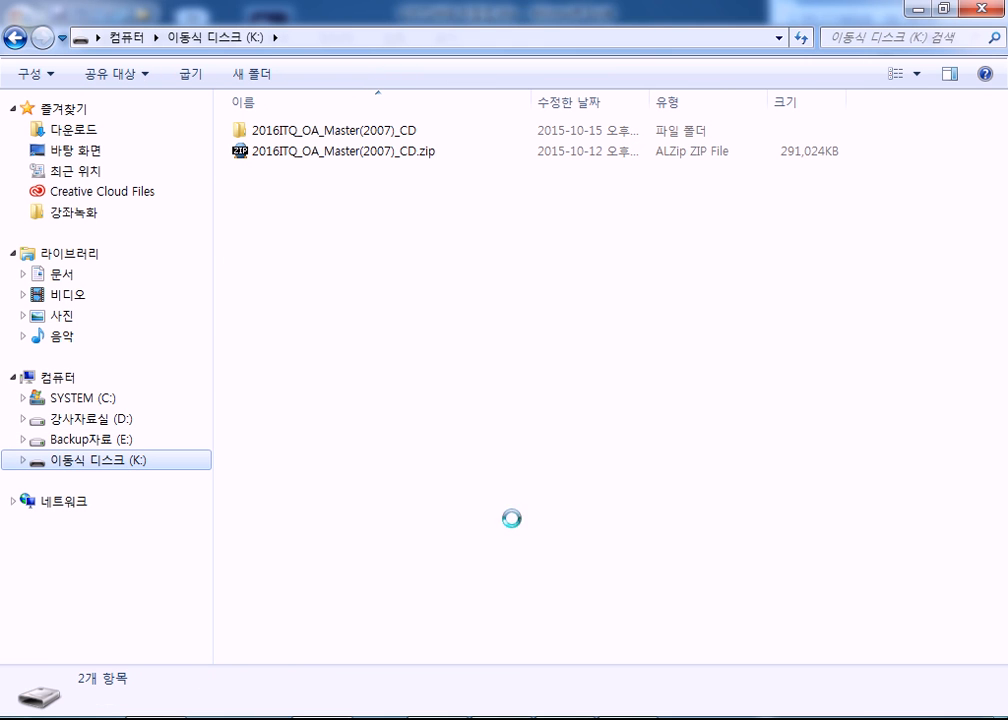
pyautogui.hotkey('ctrl', 'v')
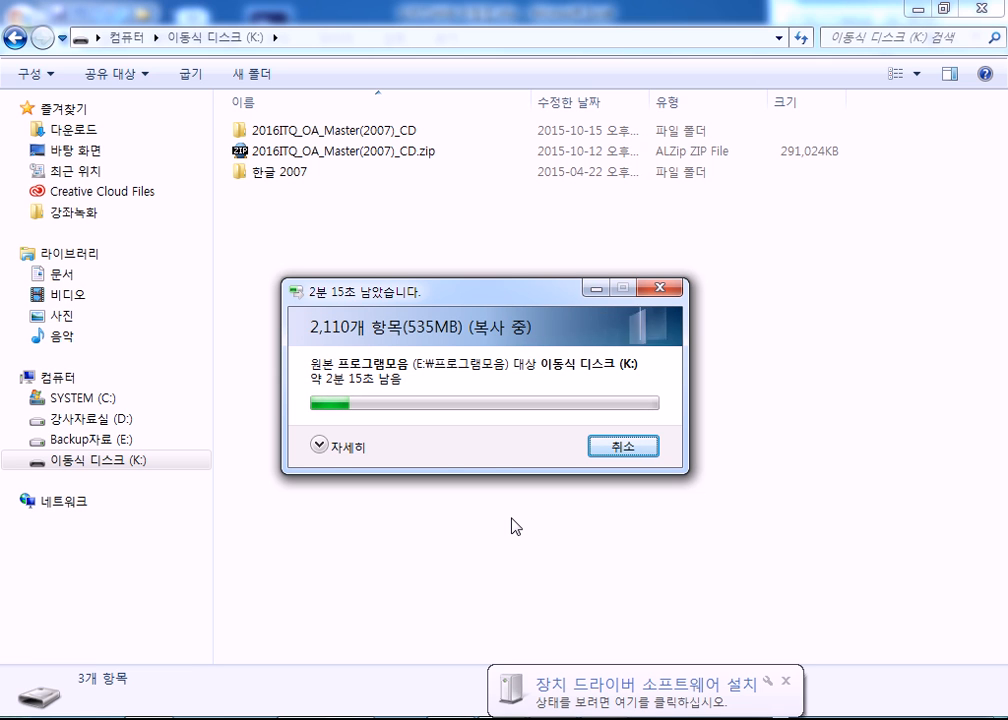
# Expand the details of the copy progress and view the contents of the removable disk (L:)
pyautogui.click(319, 446)
pyautogui.click(100, 482)
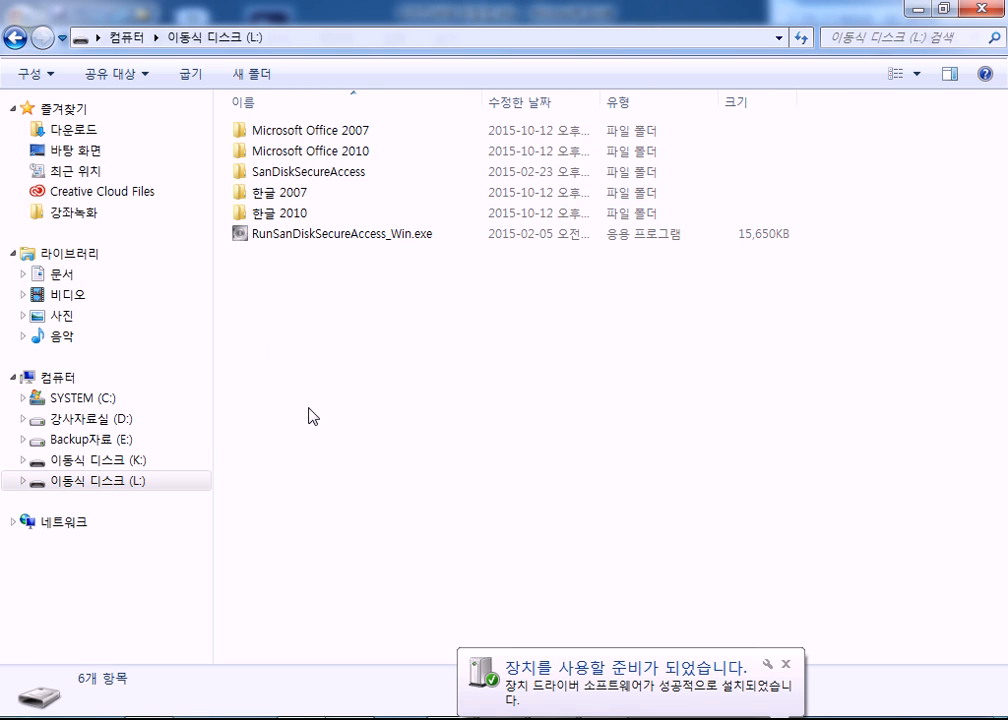
pyautogui.click(62, 380)
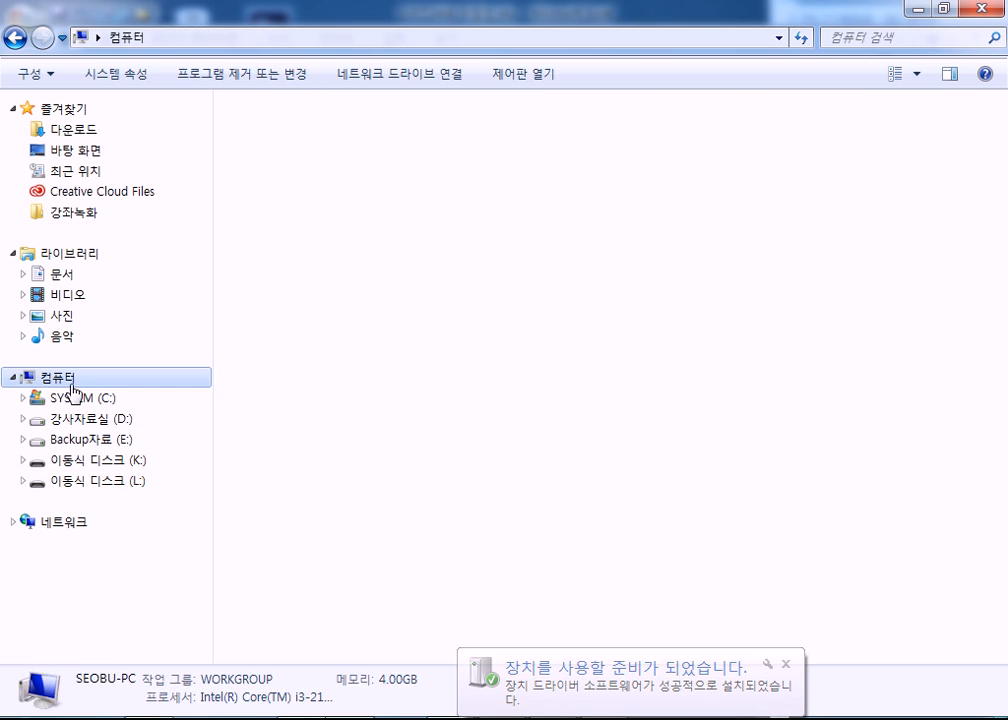
pyautogui.doubleClick(321, 429)
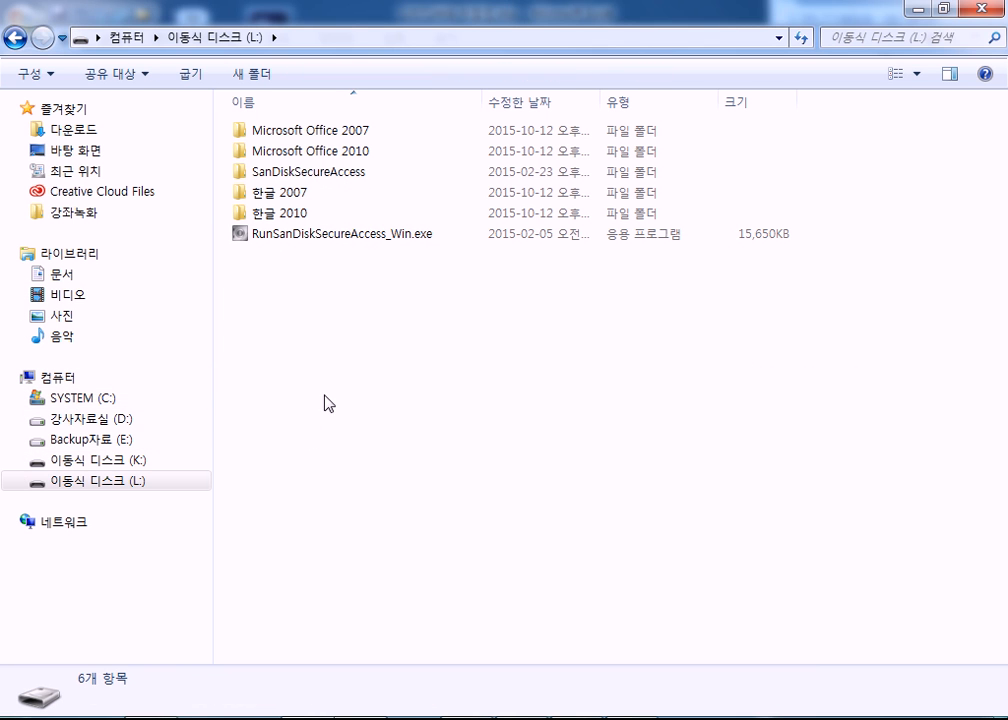
pyautogui.click(333, 140)
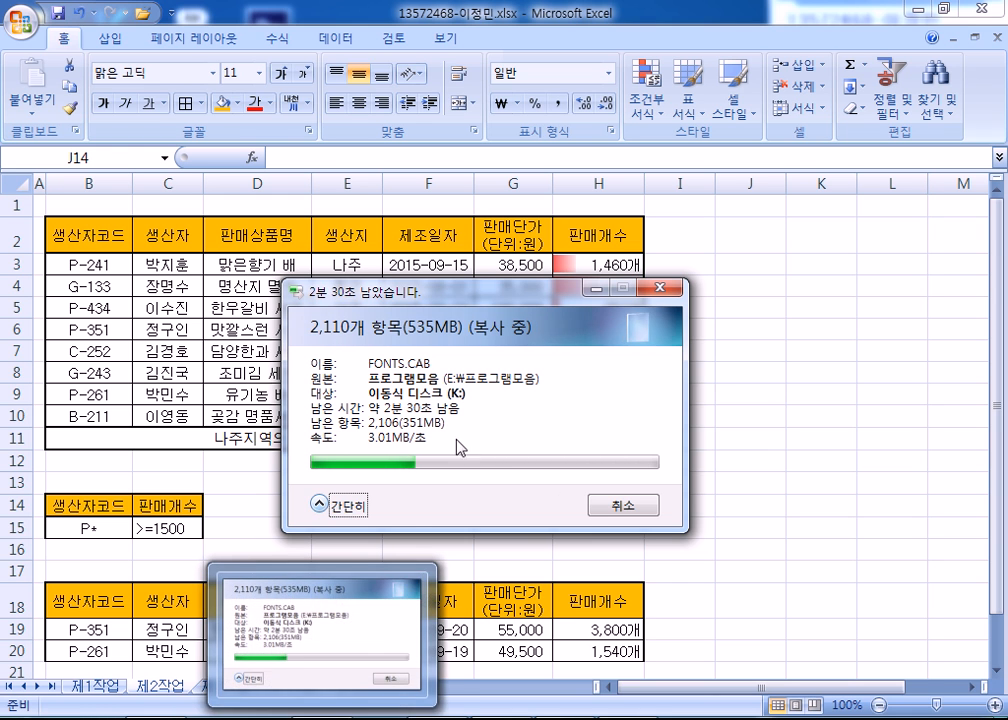
# Move the copy progress window out of the way in Excel, and close the workbook from the 제4작업 sheet
pyautogui.moveTo(500, 296); pyautogui.dragTo(718, 225)
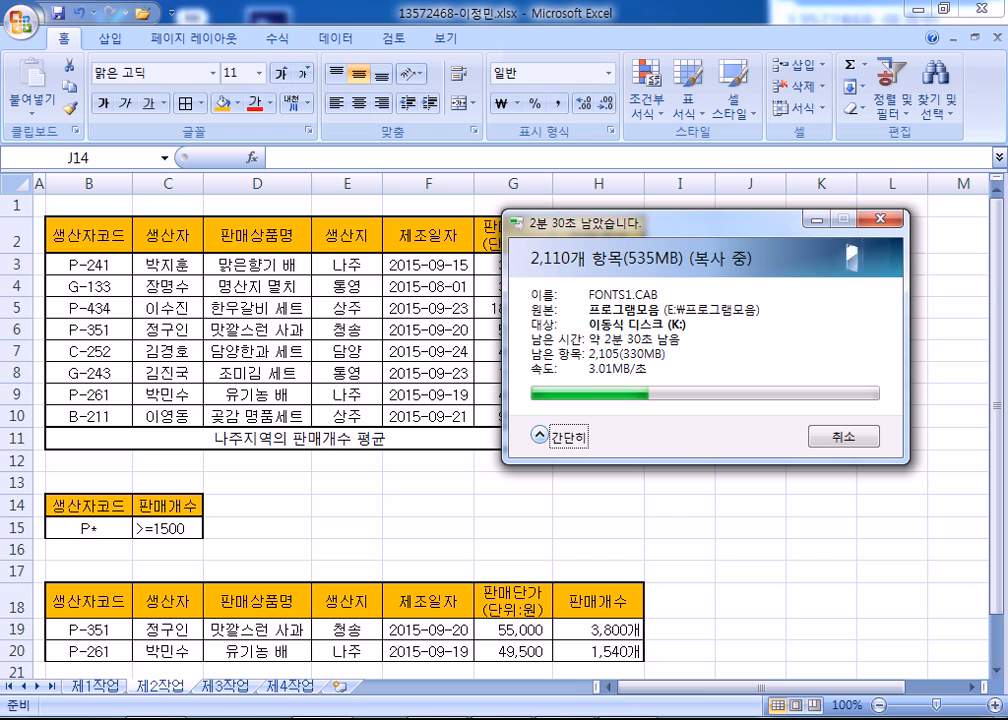
pyautogui.click(786, 551)
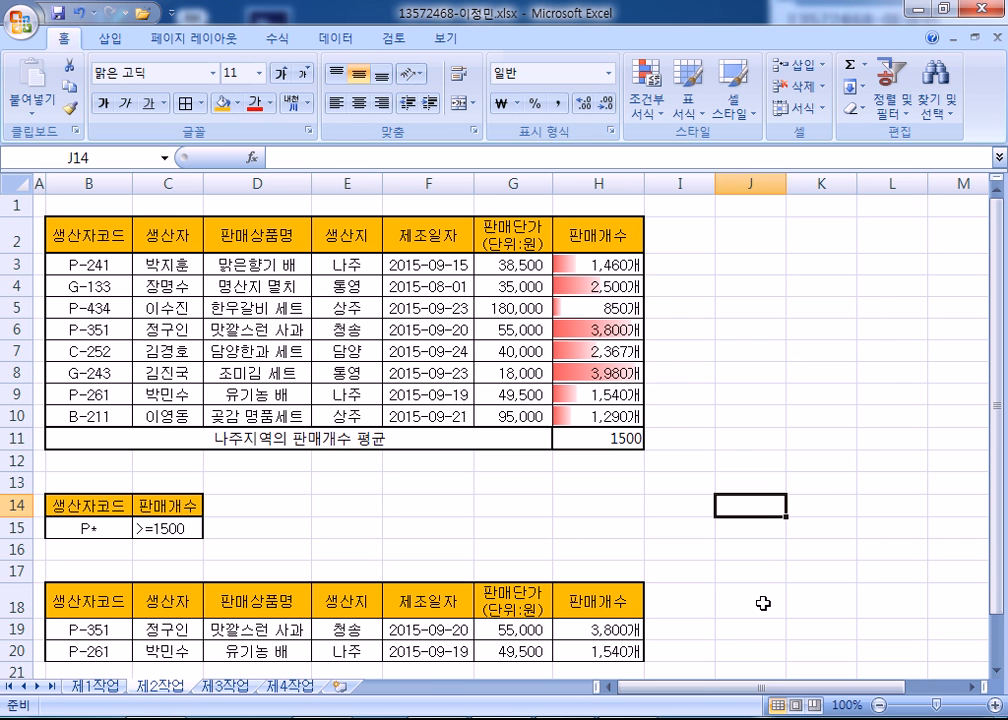
pyautogui.click(284, 687)
pyautogui.click(997, 38)
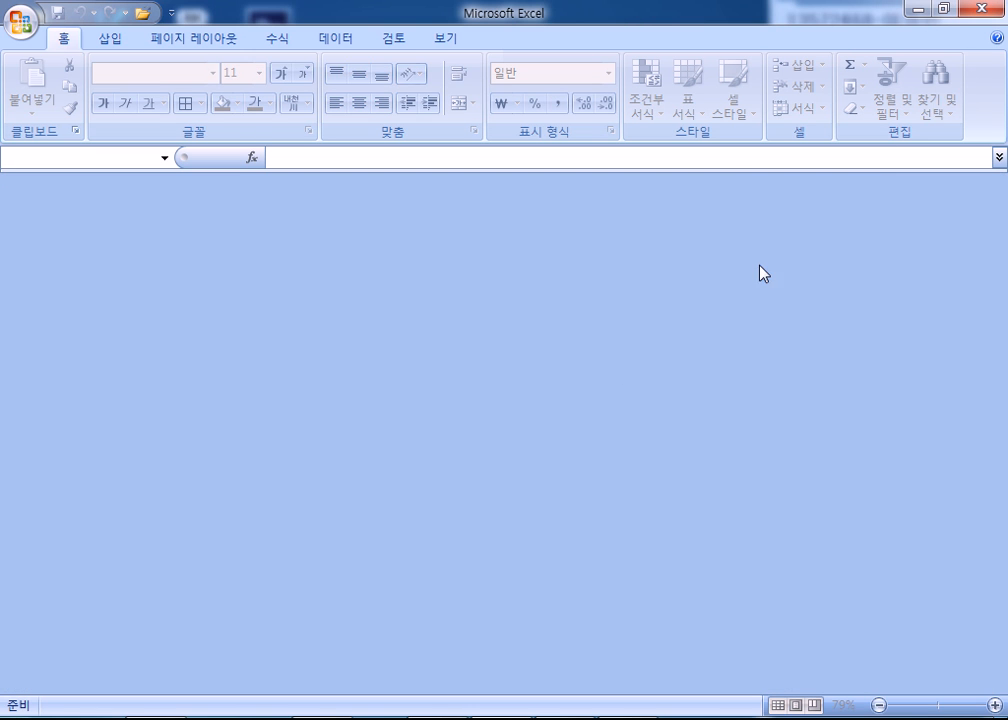